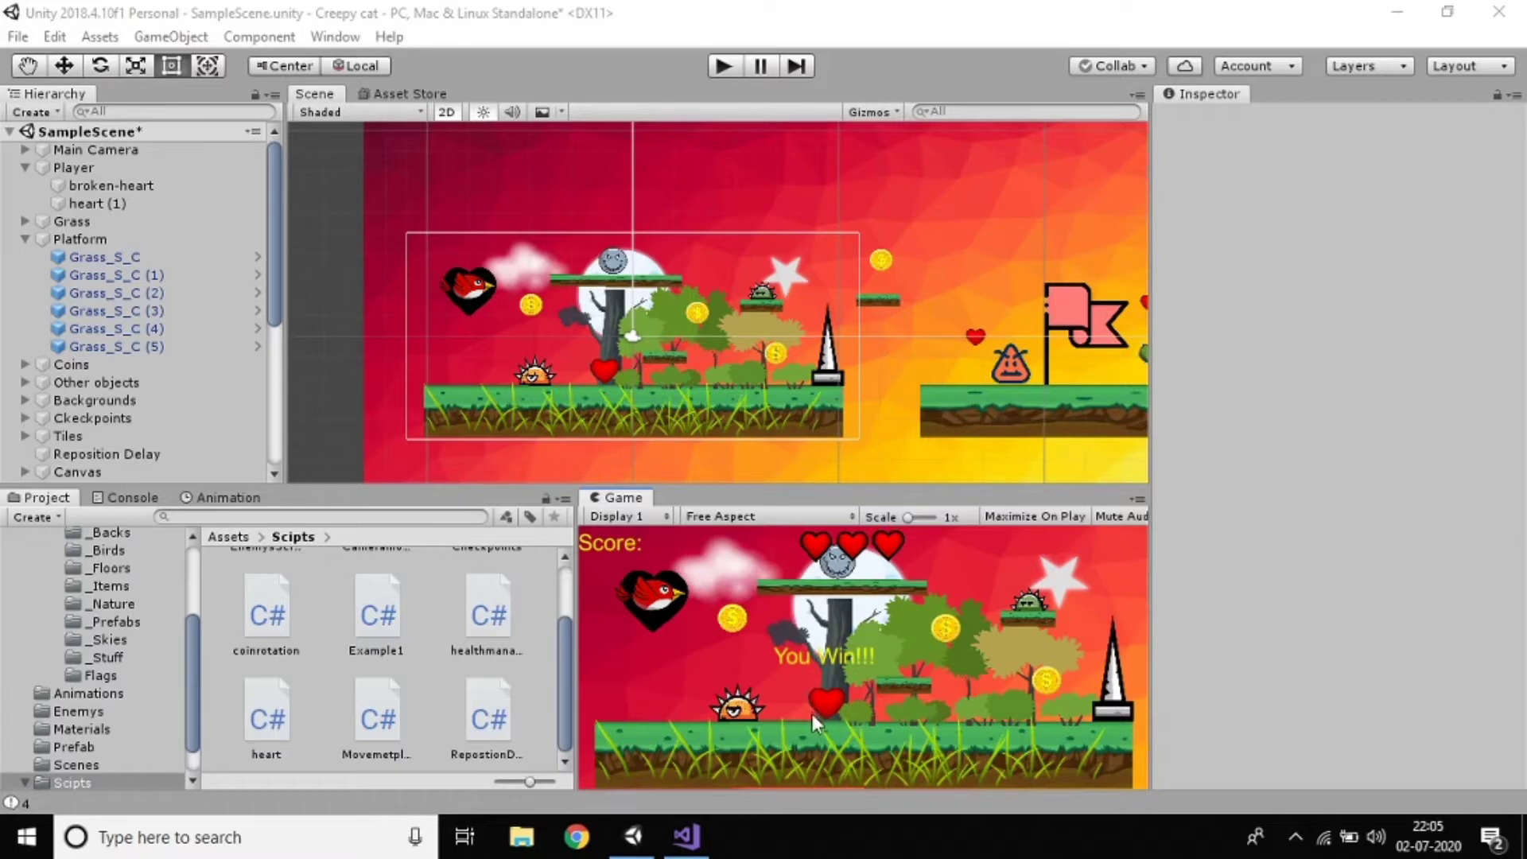
# Step: Play-test the level, moving the bird right to grab the heart, then stop
pyautogui.click(713, 68)
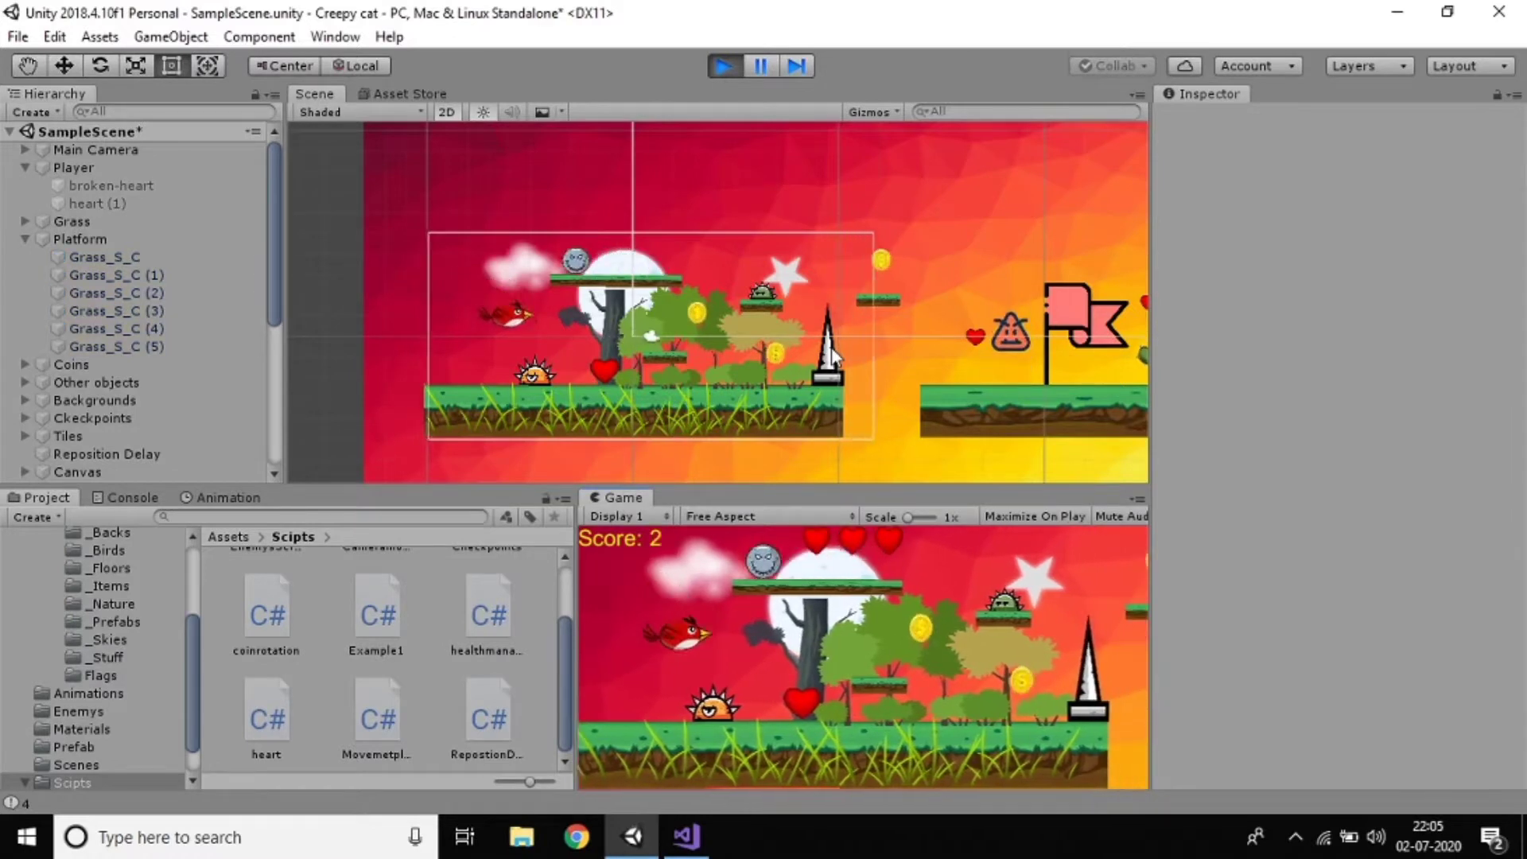
pyautogui.press('Right')
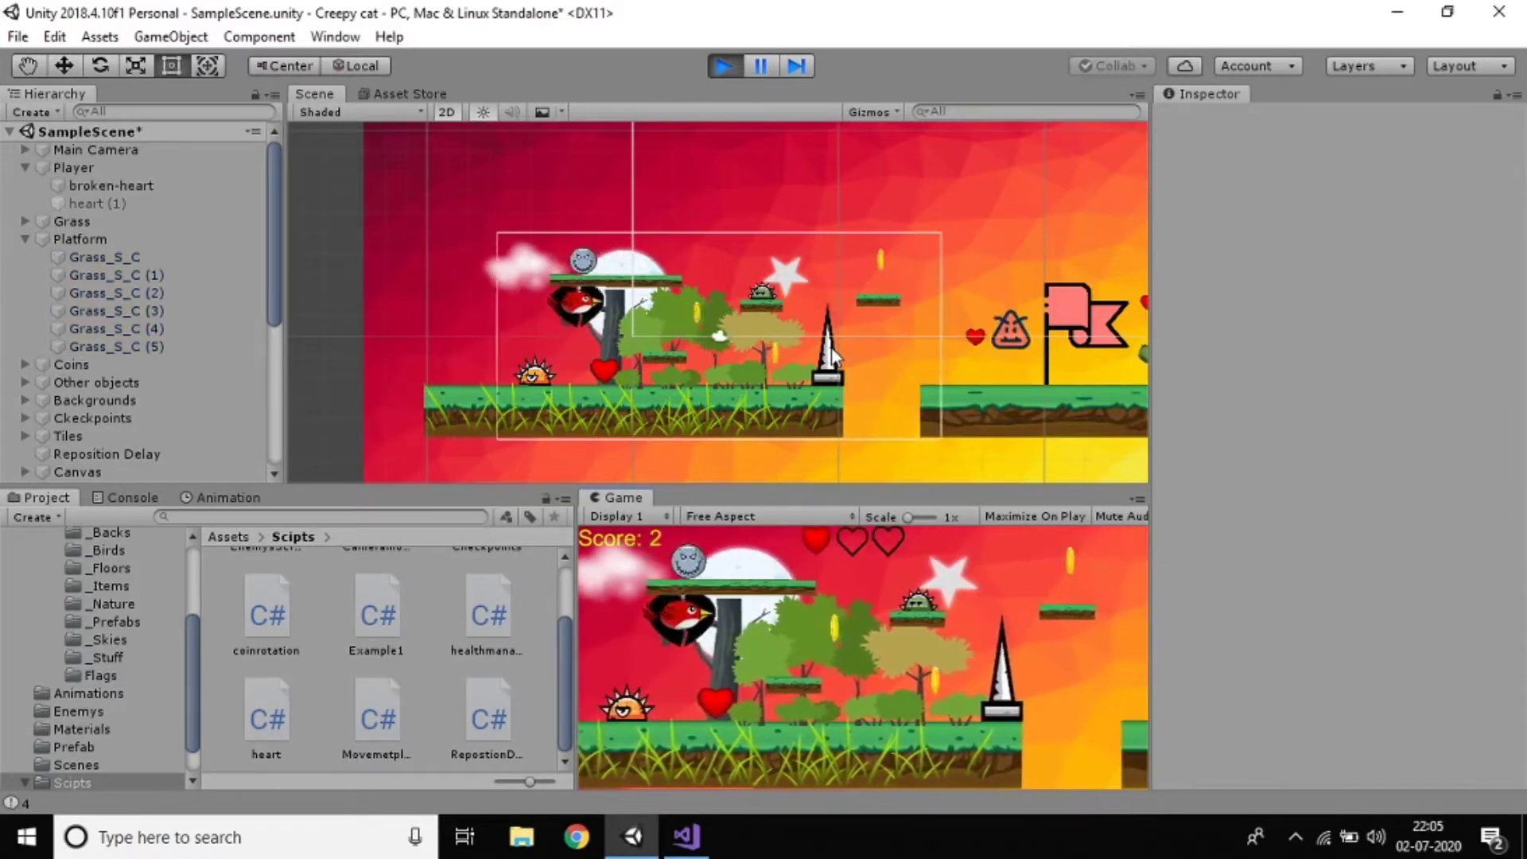
pyautogui.press('Right')
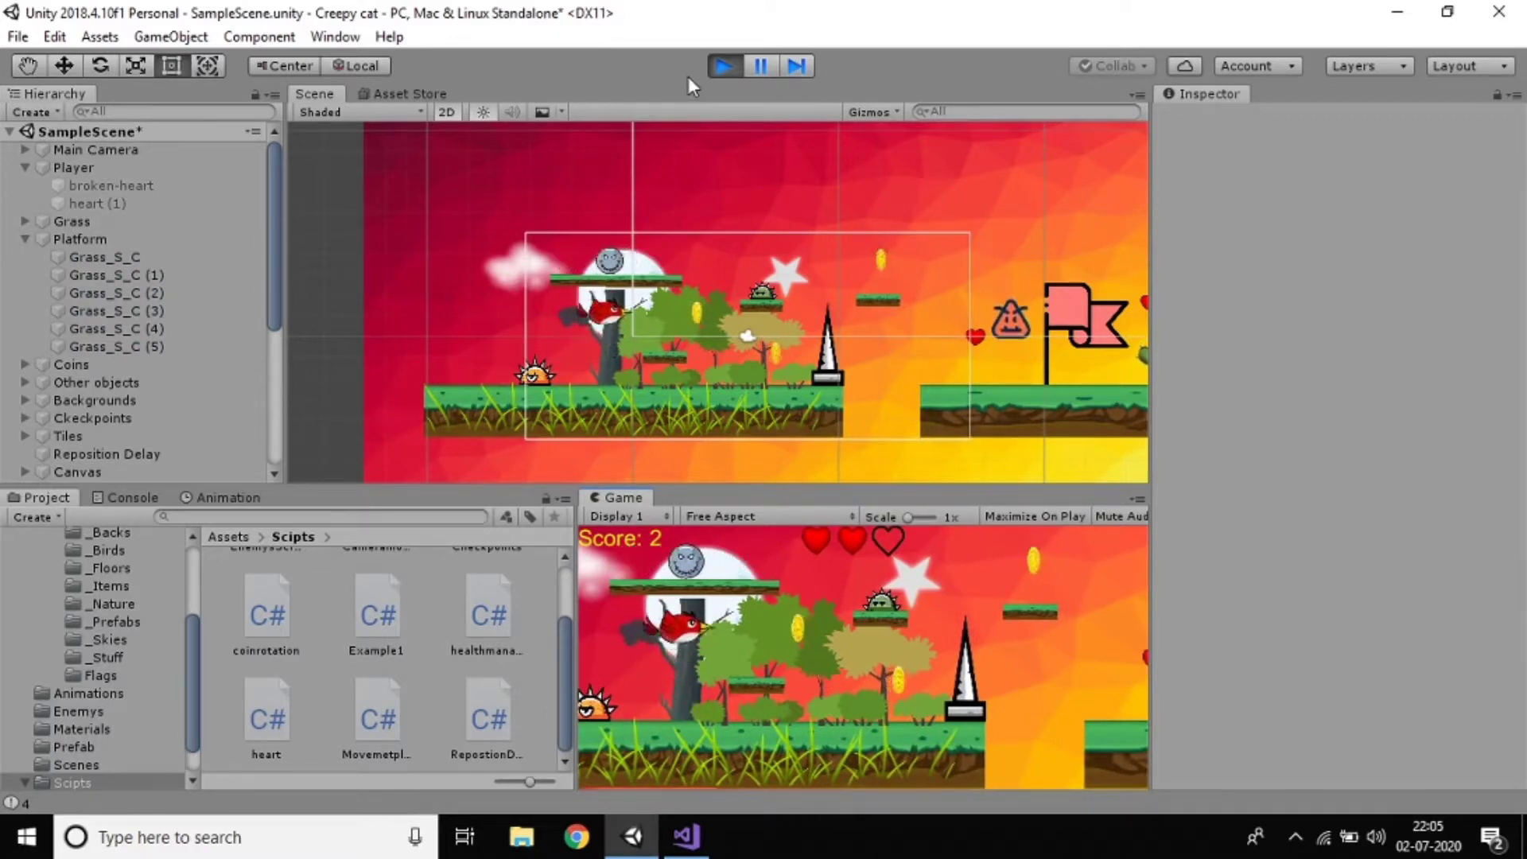
pyautogui.click(724, 67)
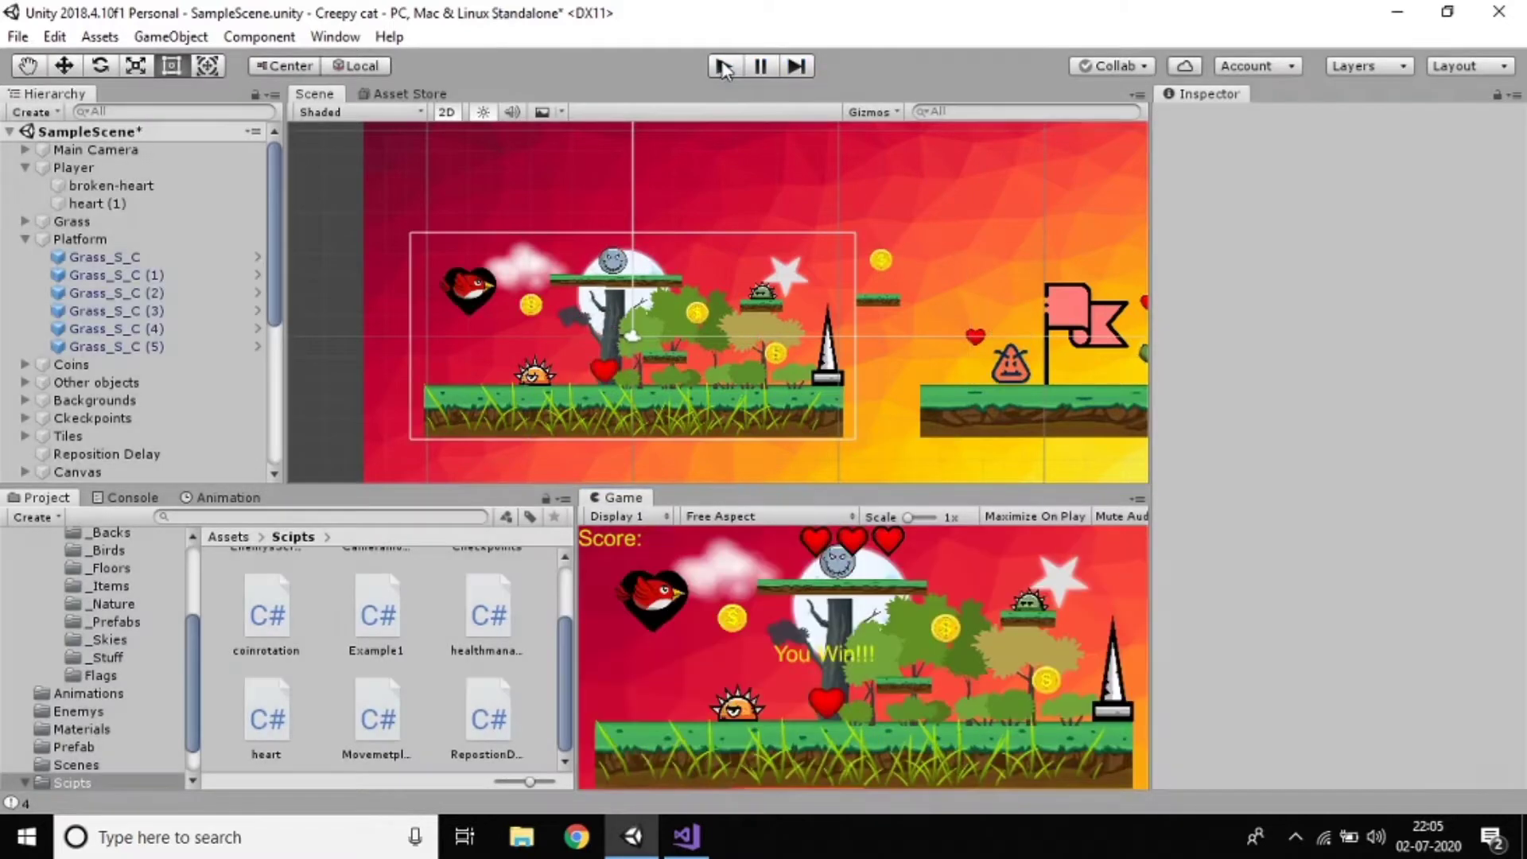
# Step: Collapse the Enemys, Platform and heart groups in the Hierarchy
pyautogui.scroll(-3, 57, 306)
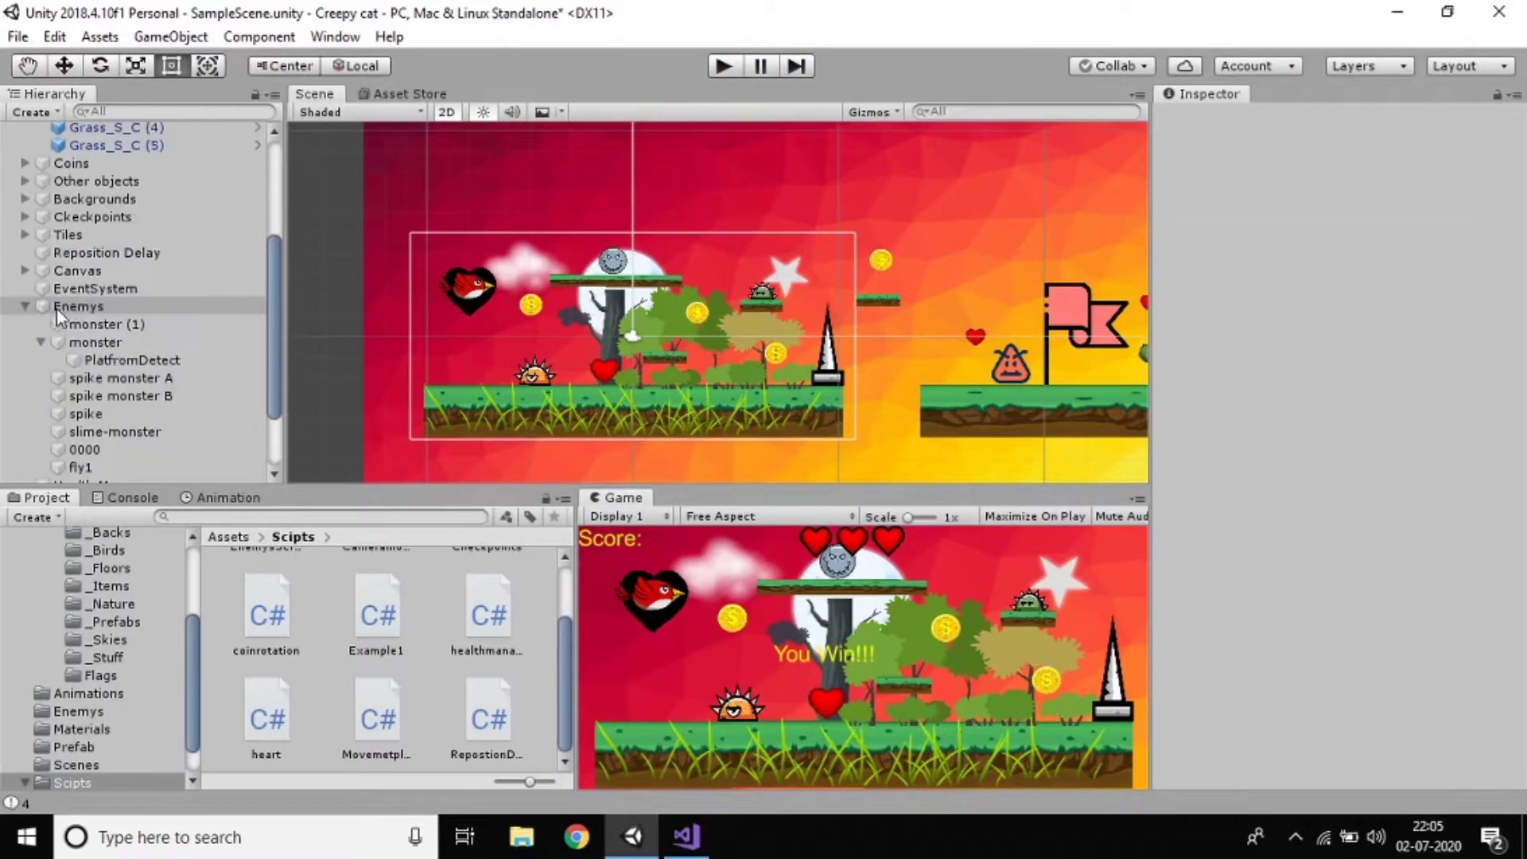
pyautogui.scroll(-3, 56, 309)
pyautogui.click(22, 205)
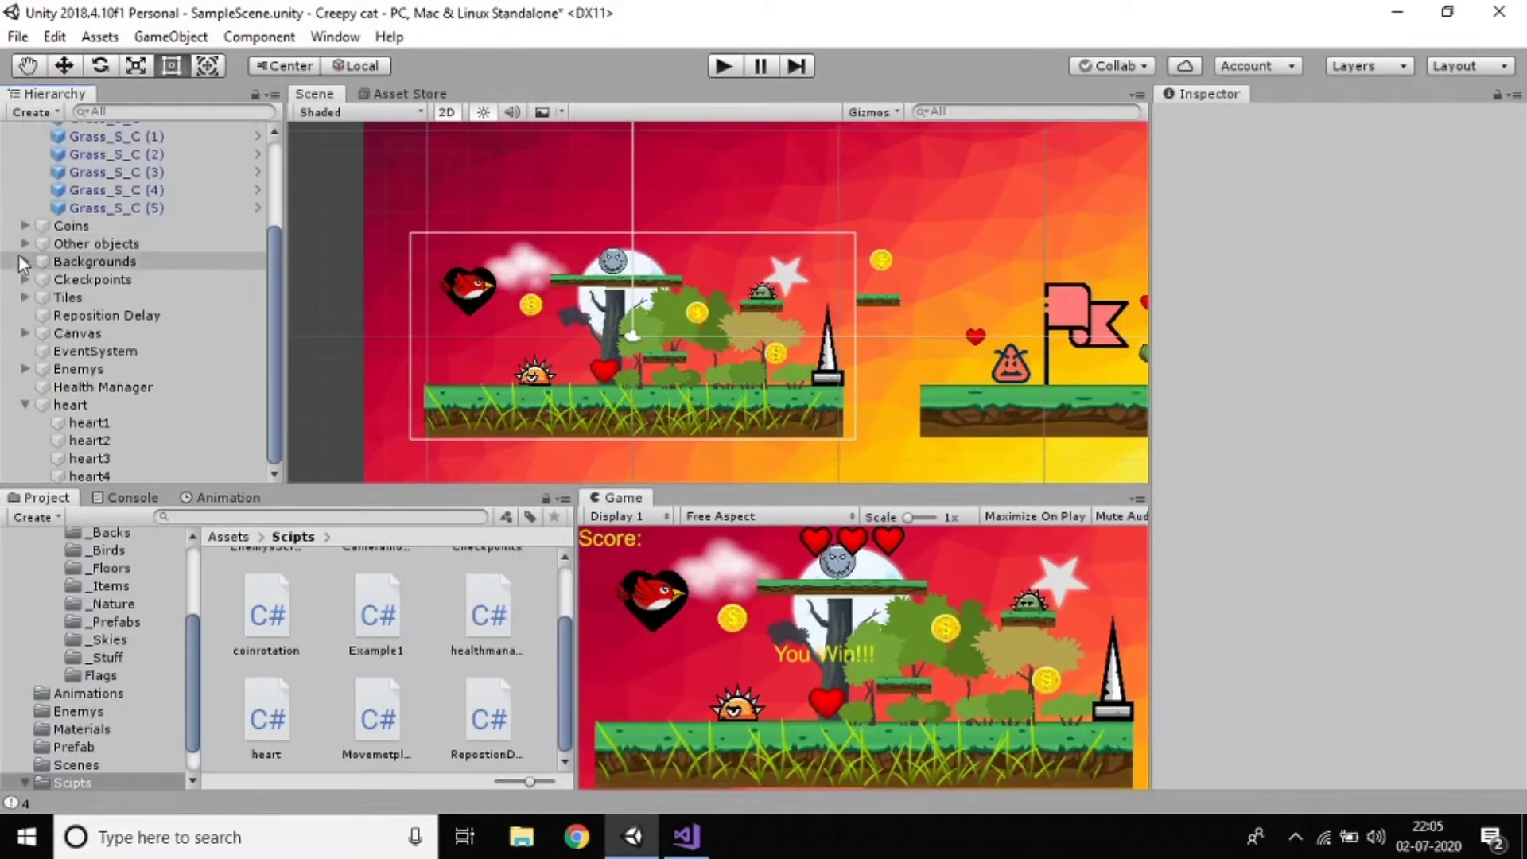
pyautogui.scroll(3, 20, 242)
pyautogui.click(25, 240)
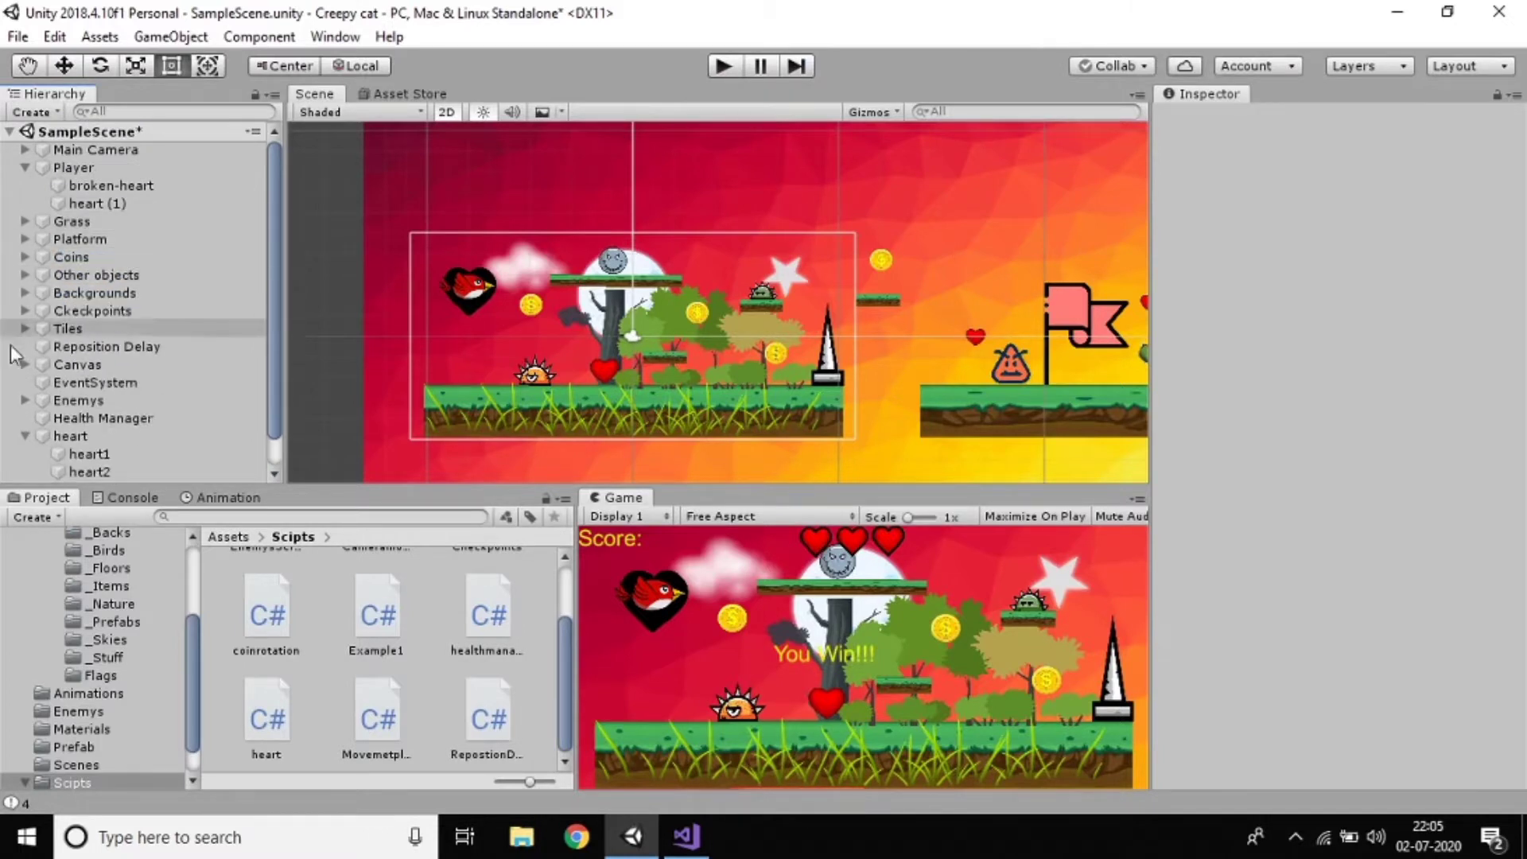
pyautogui.click(22, 436)
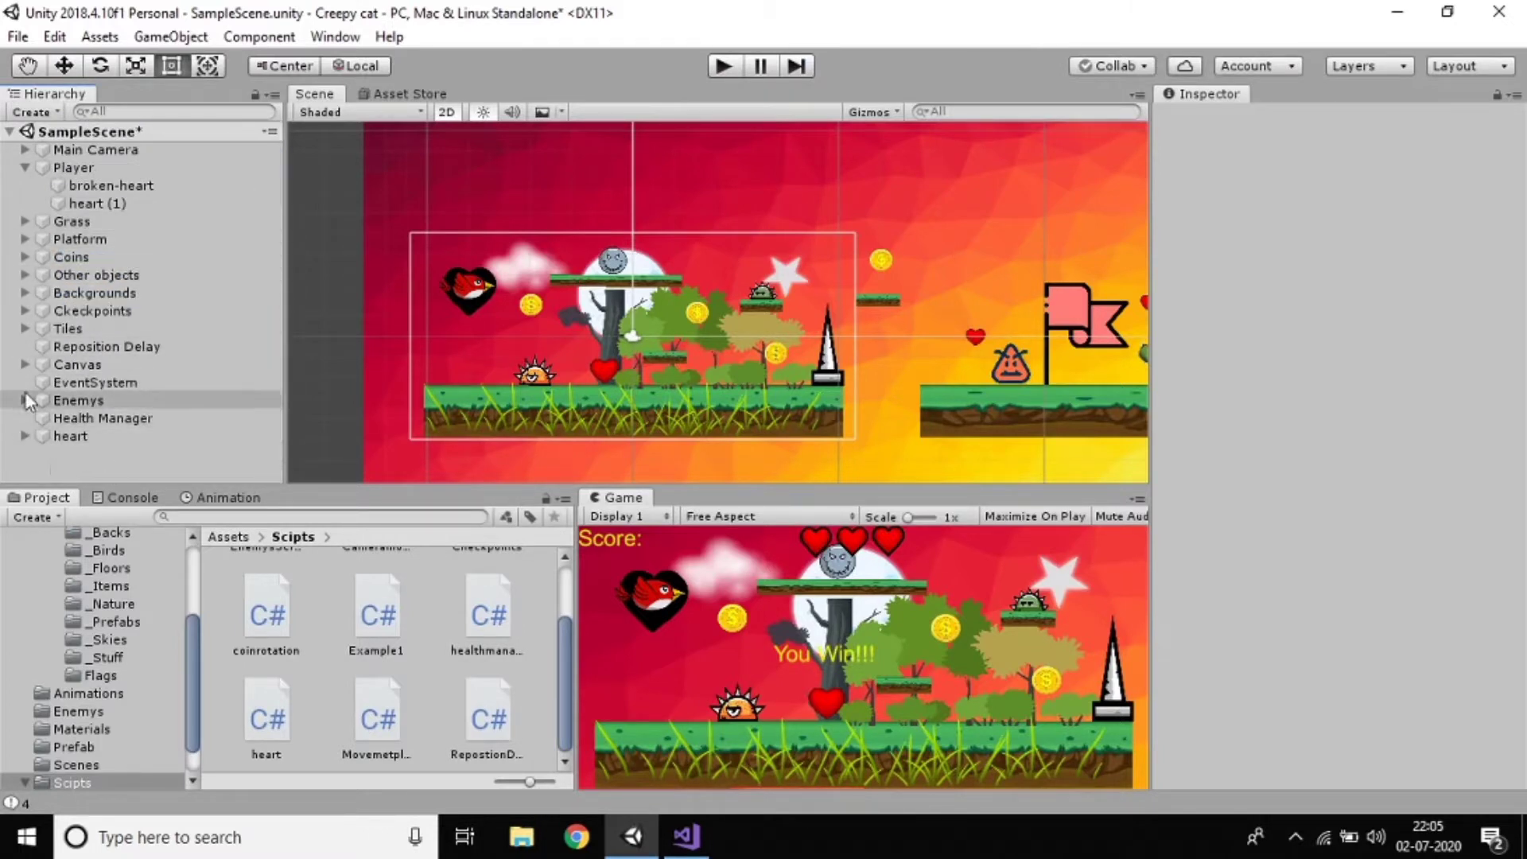
# Step: Create an empty GameObject and reset its transform to position 0,0,0
pyautogui.rightClick(127, 461)
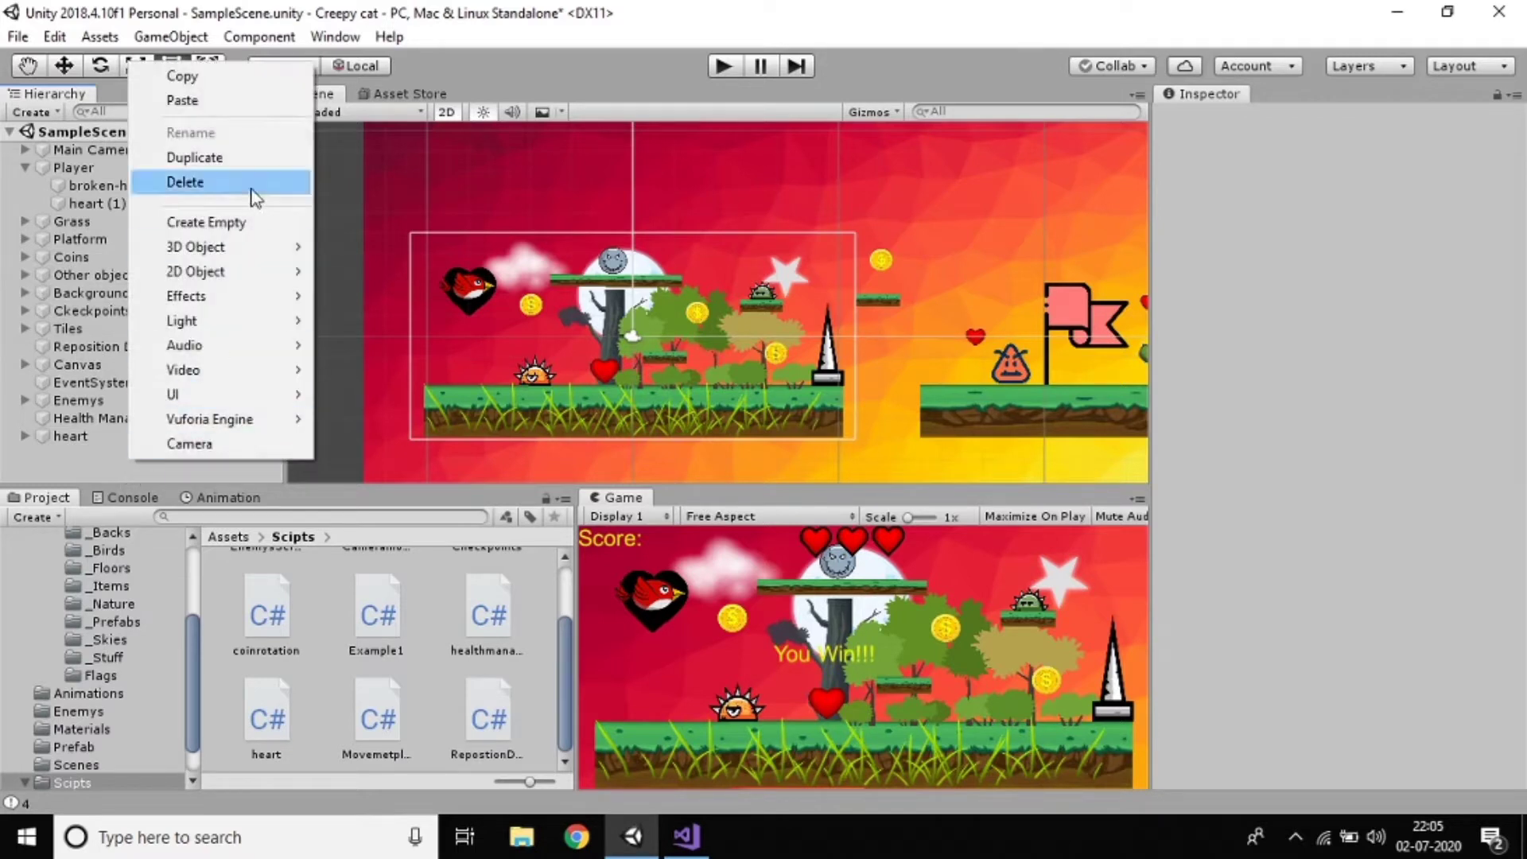
pyautogui.click(247, 223)
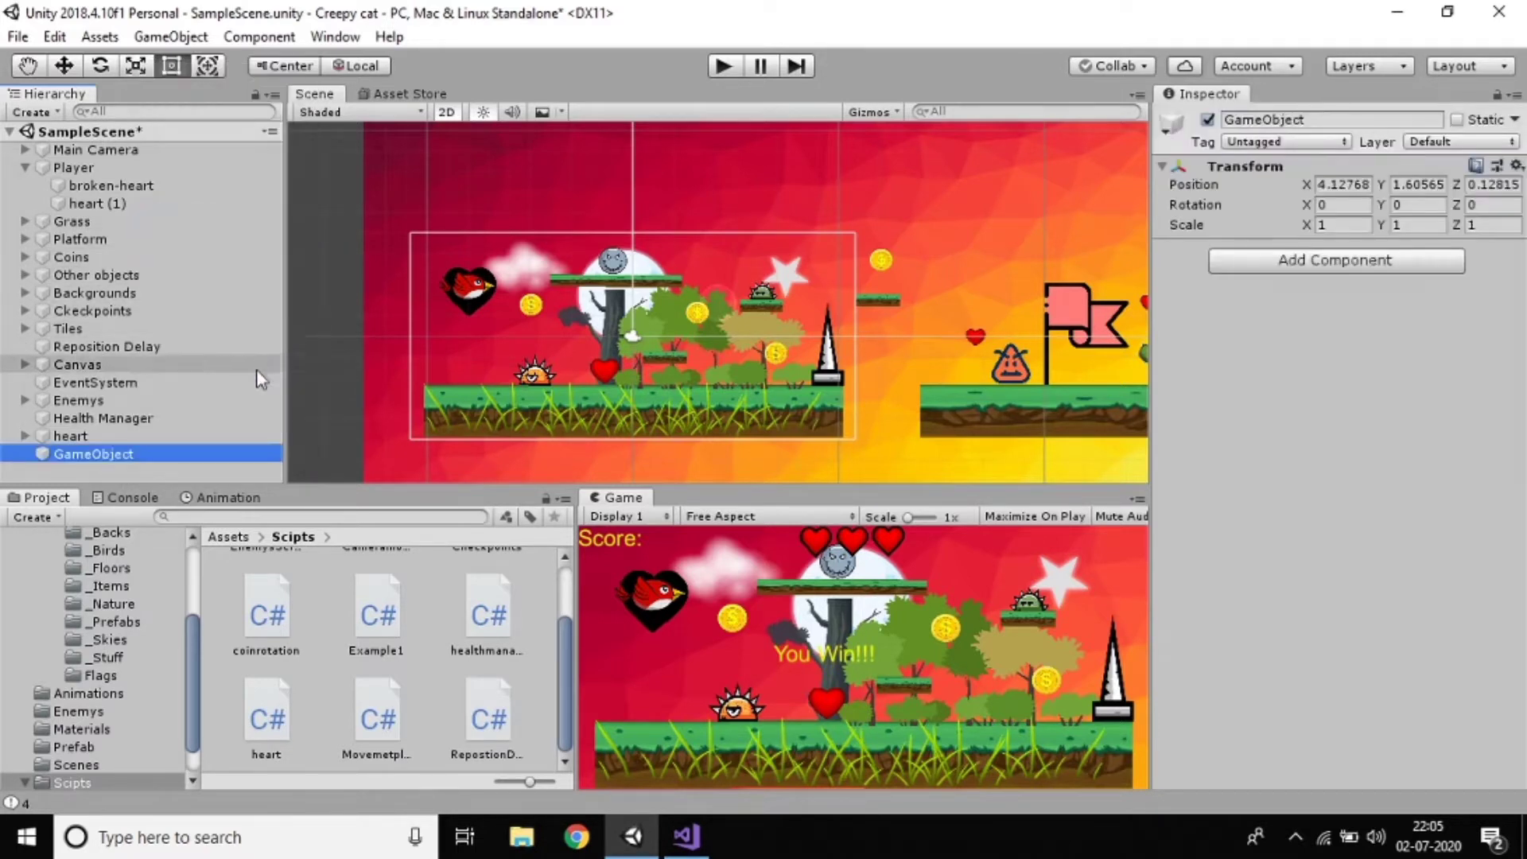
pyautogui.click(1515, 168)
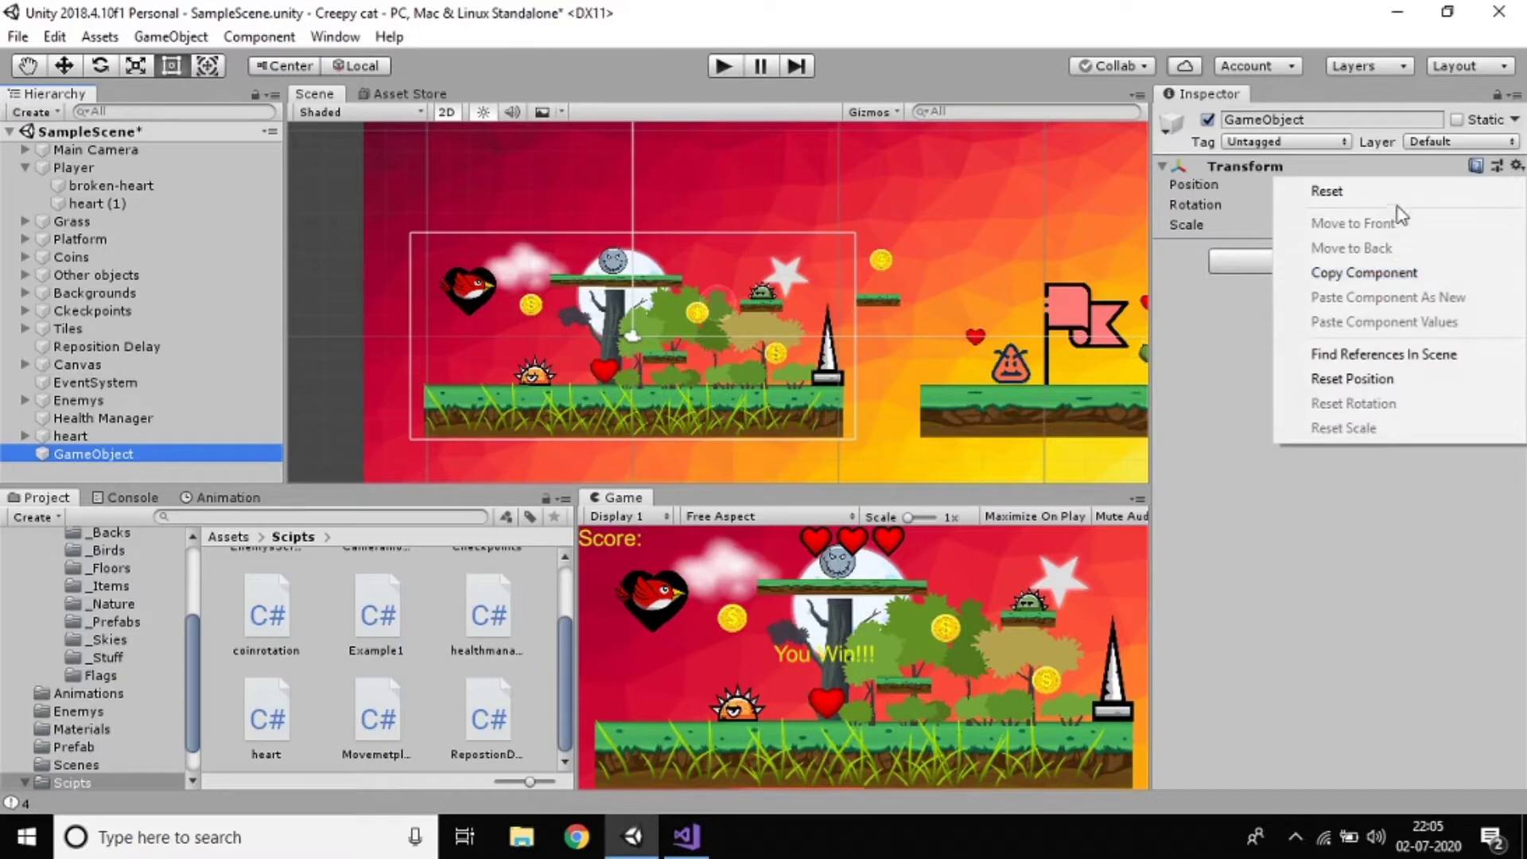
pyautogui.click(1344, 191)
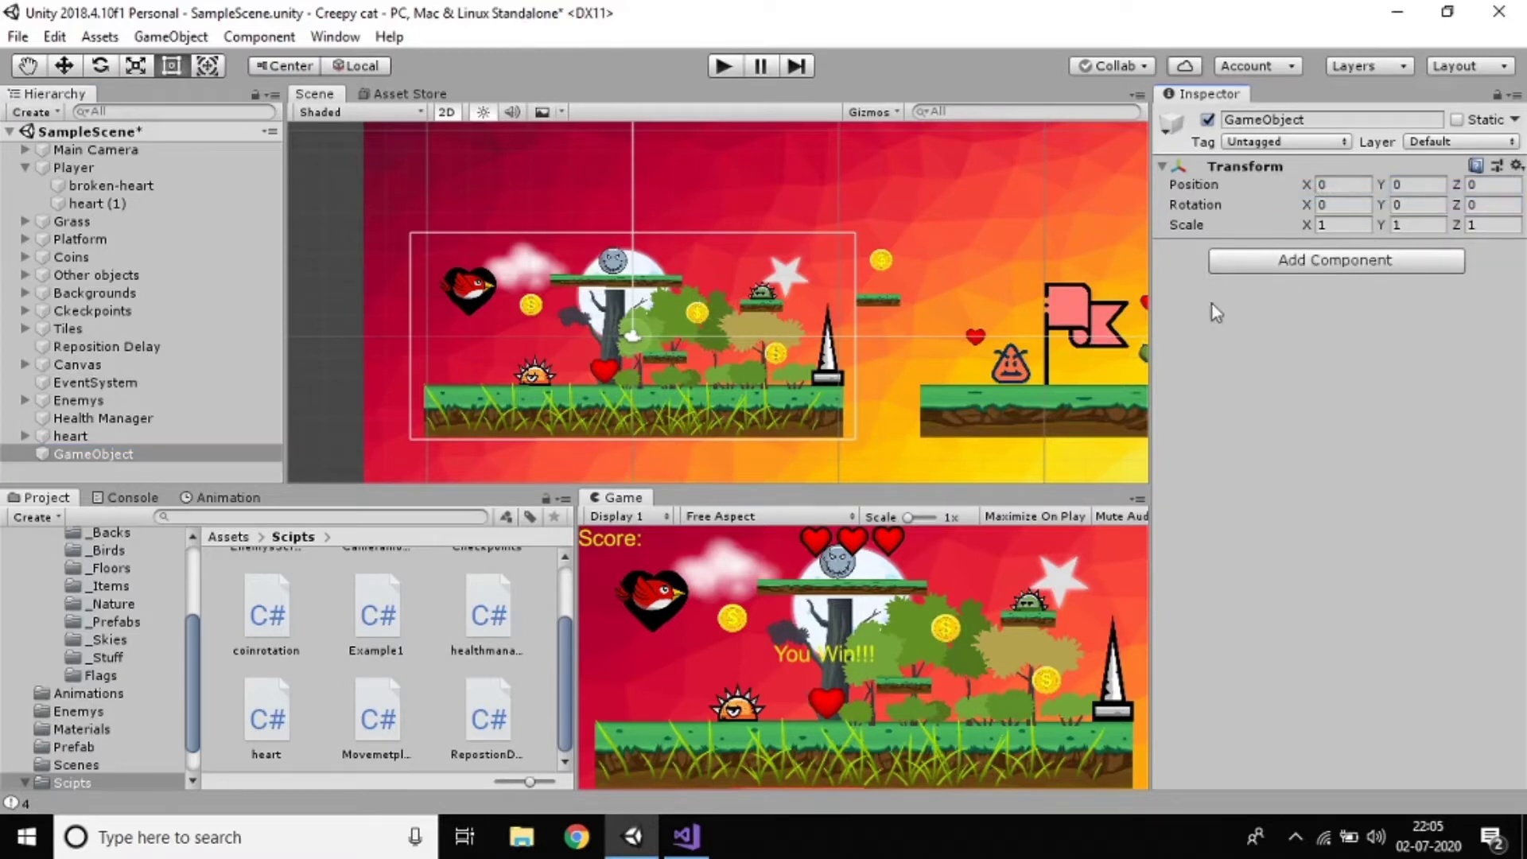
# Step: Add a Particle System component to the new GameObject, searching 'par'
pyautogui.click(1251, 263)
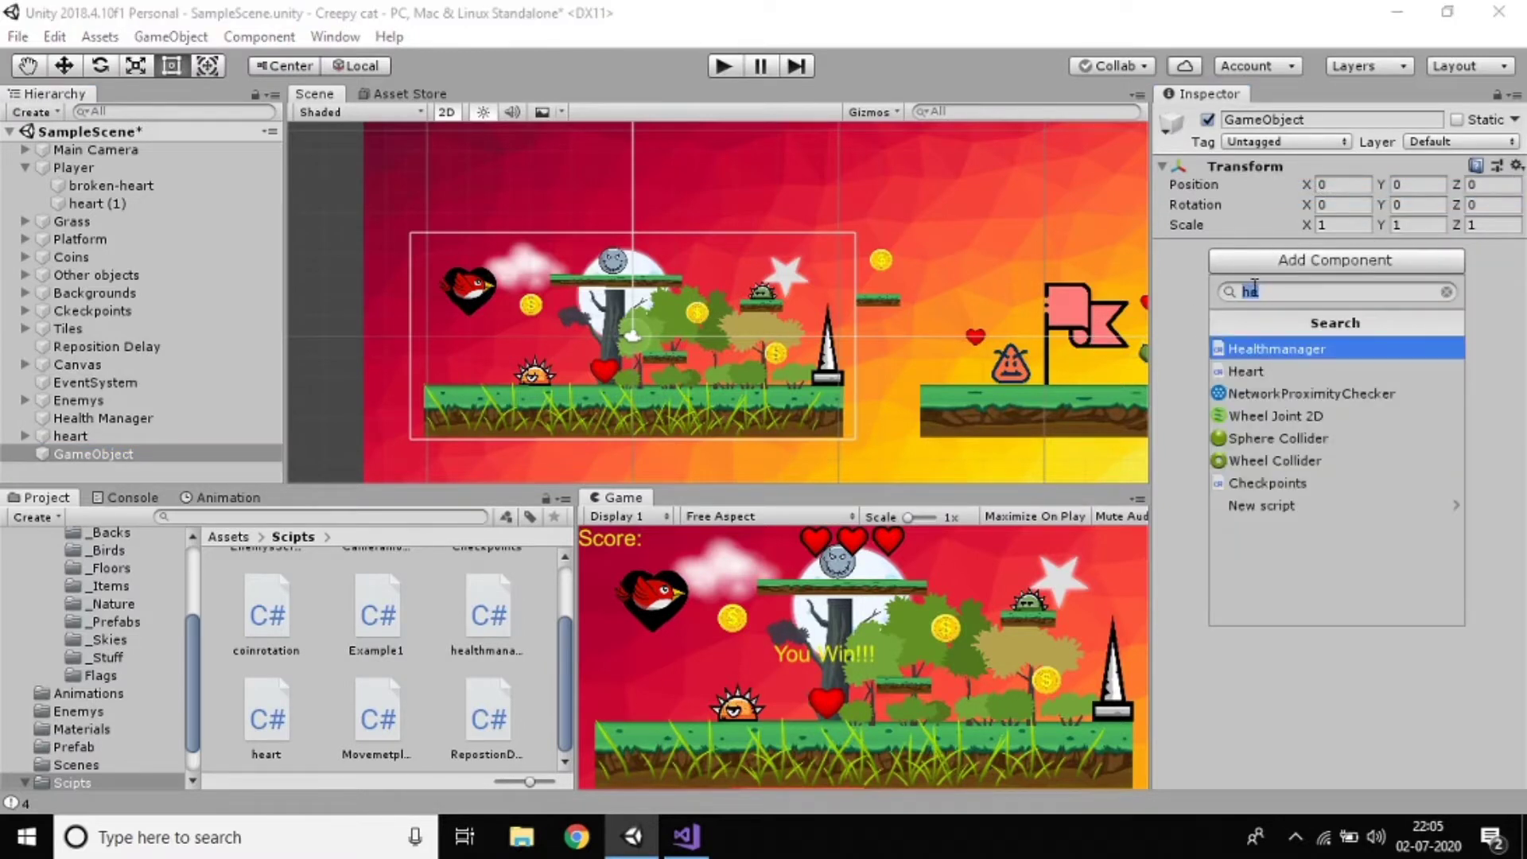
pyautogui.write('par')
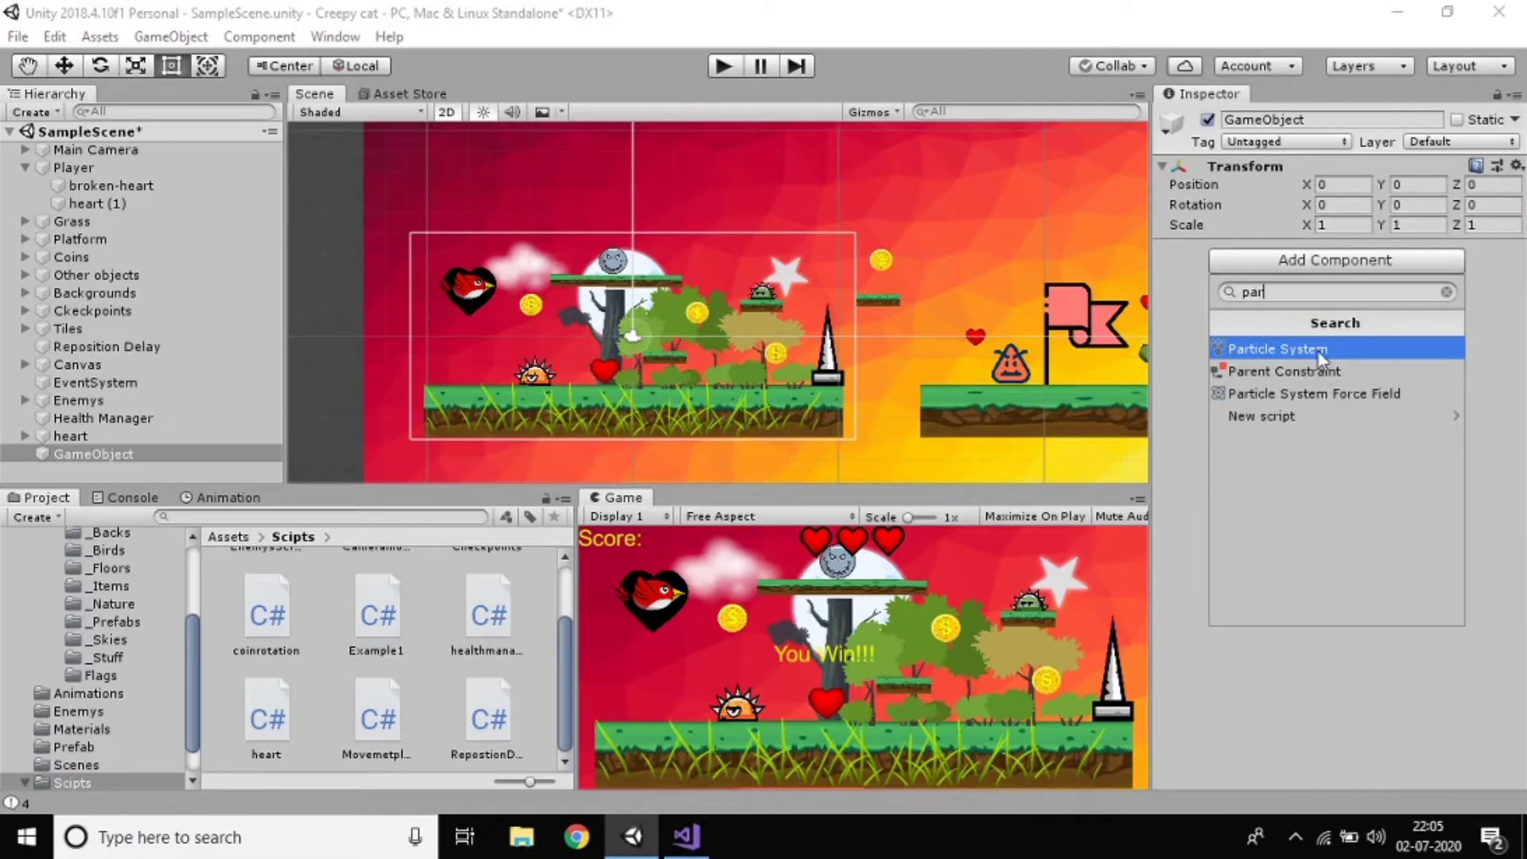
pyautogui.click(1323, 357)
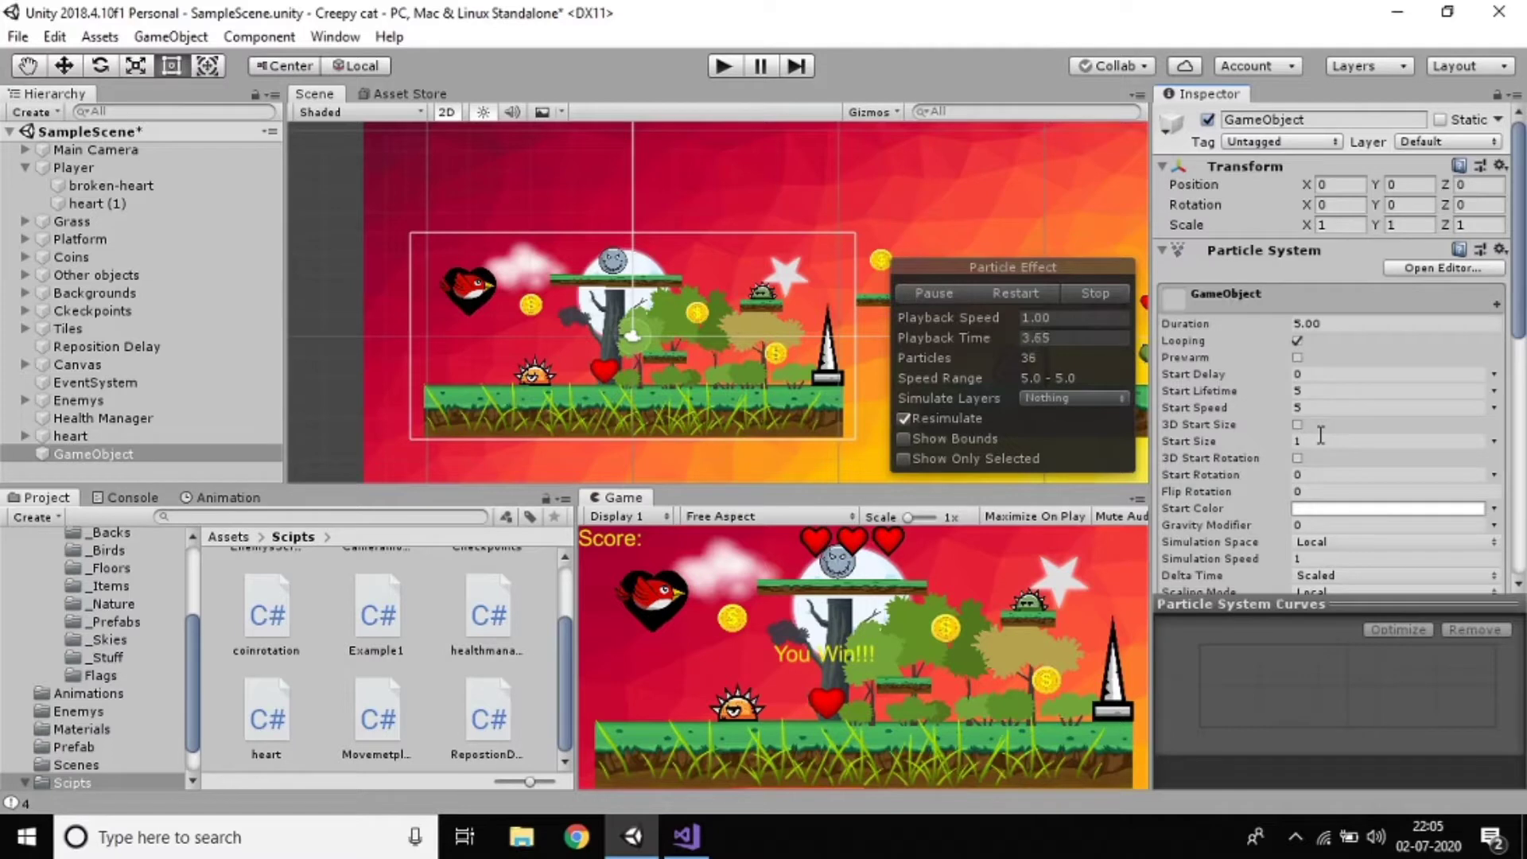
pyautogui.rightClick(65, 452)
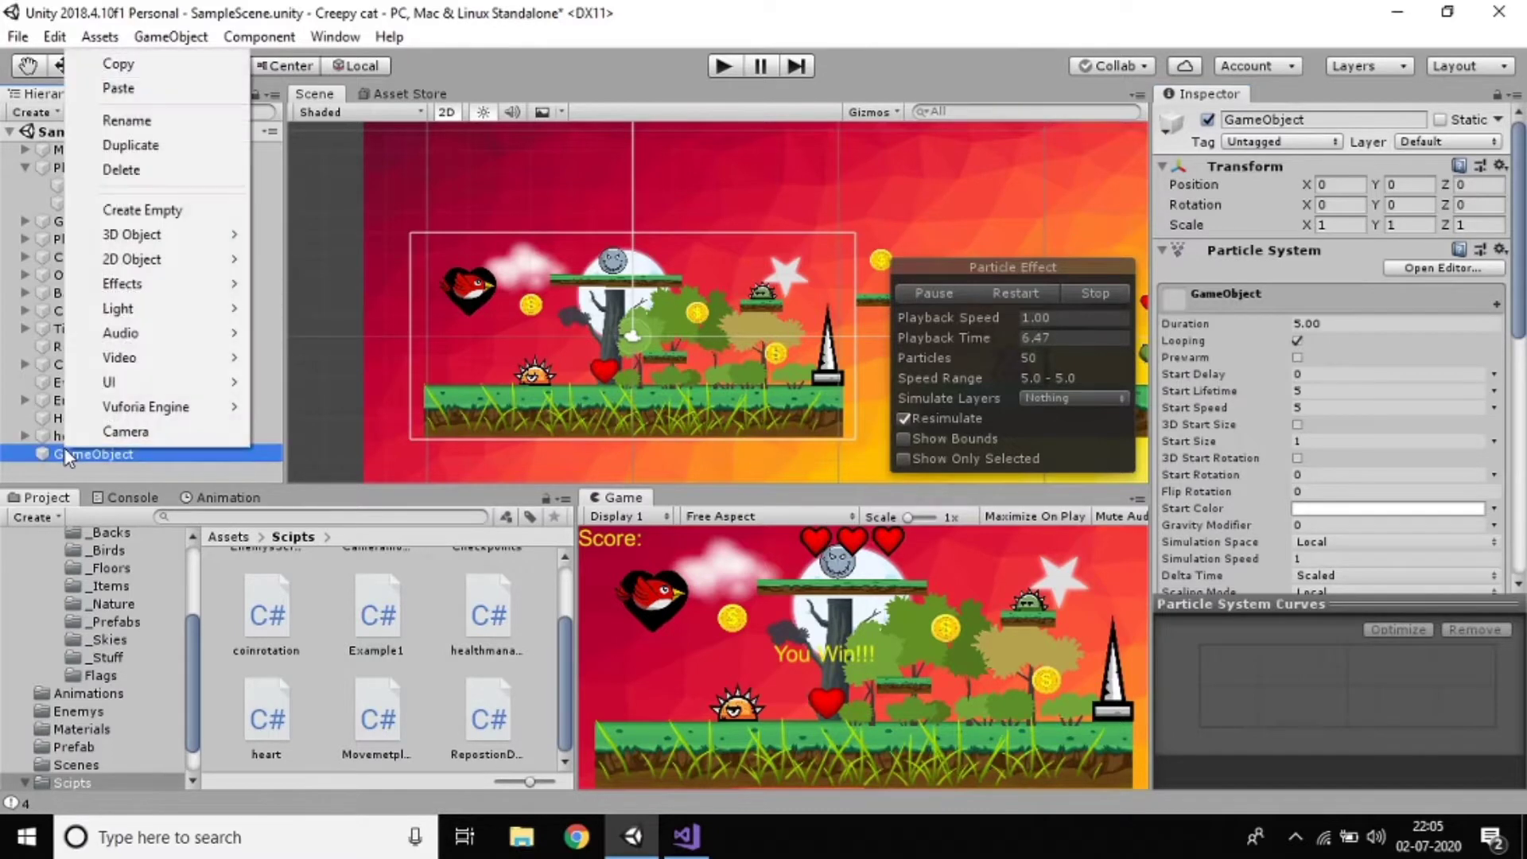
pyautogui.click(106, 457)
pyautogui.click(258, 37)
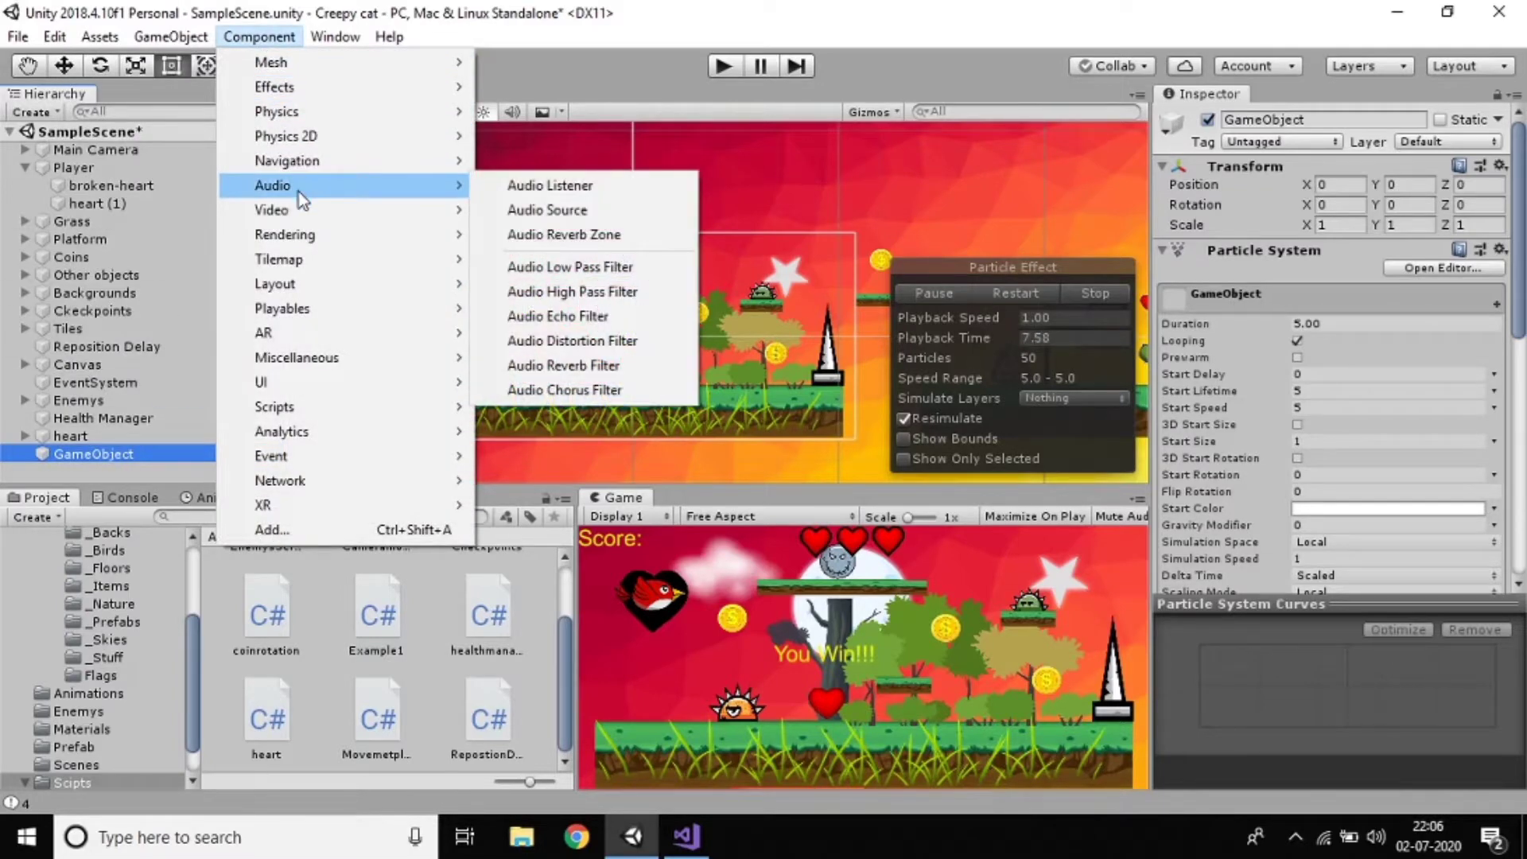
# Step: Set the GameObject's particle Renderer Order in Layer to 2
pyautogui.click(103, 478)
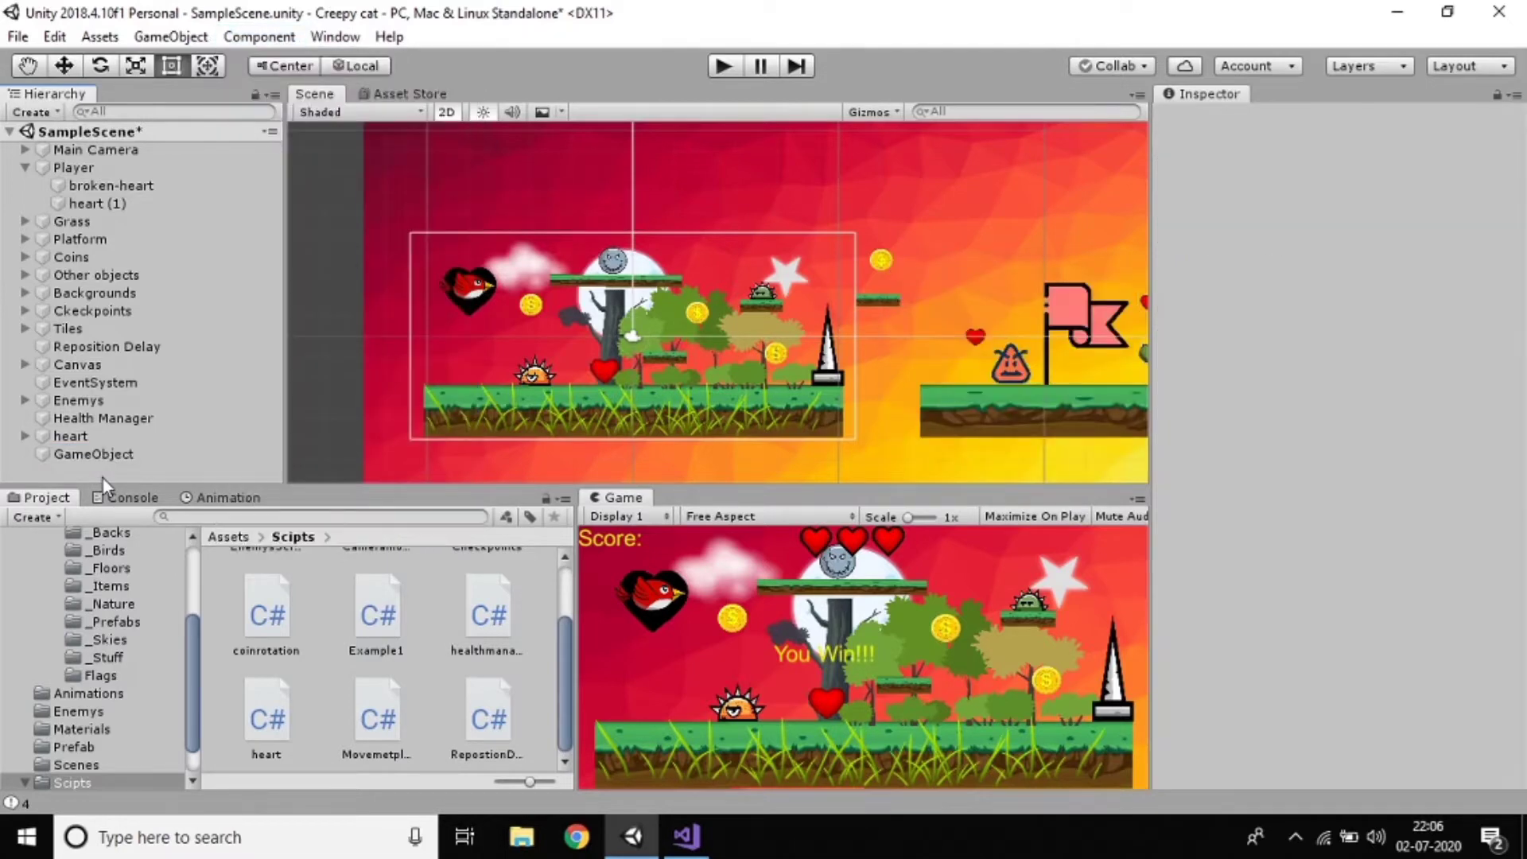
pyautogui.click(218, 449)
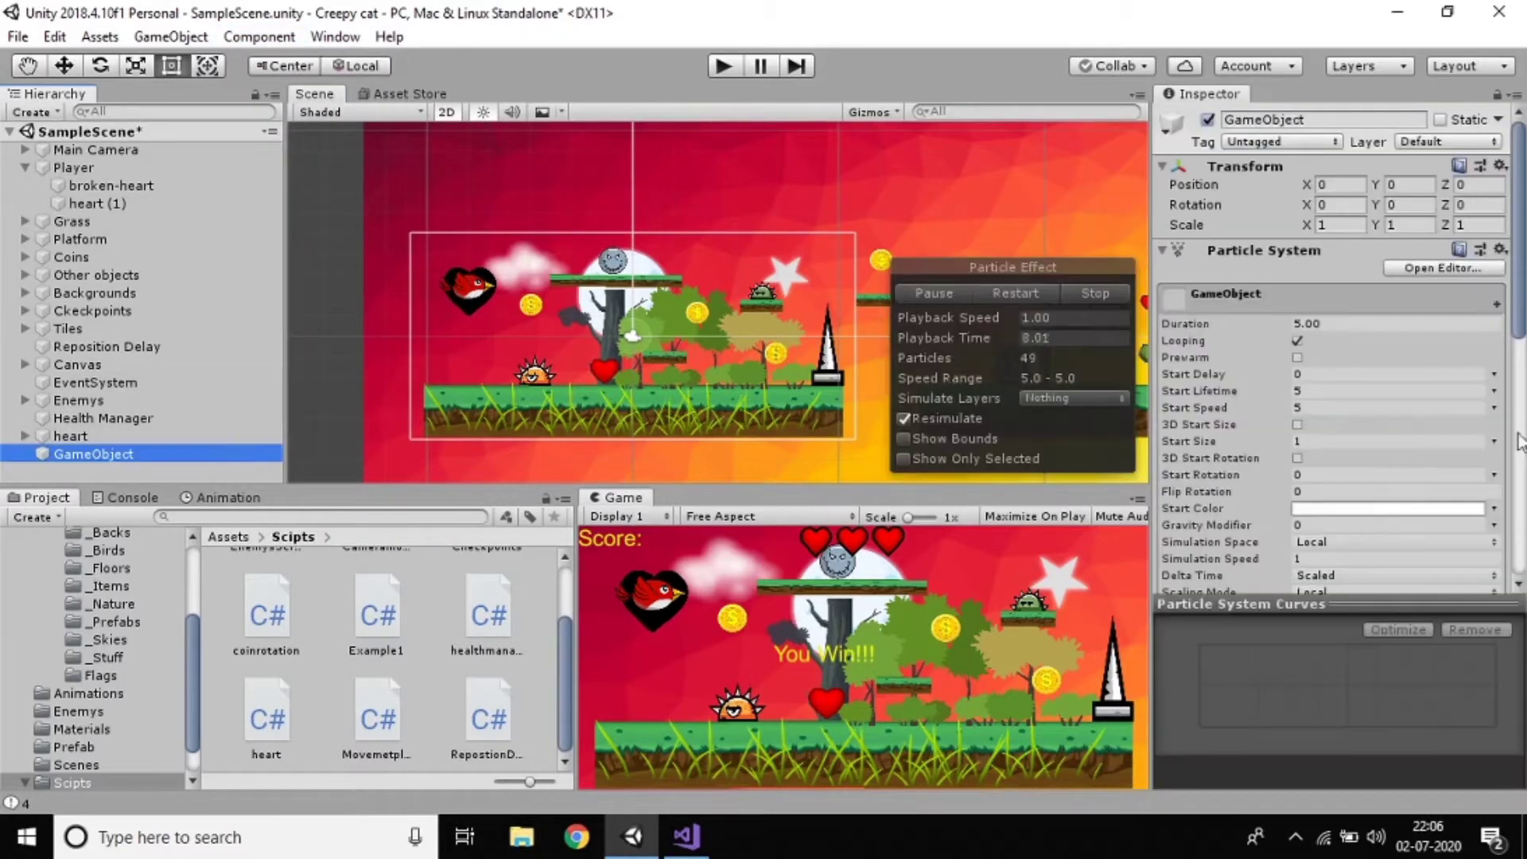
pyautogui.scroll(-10, 1402, 389)
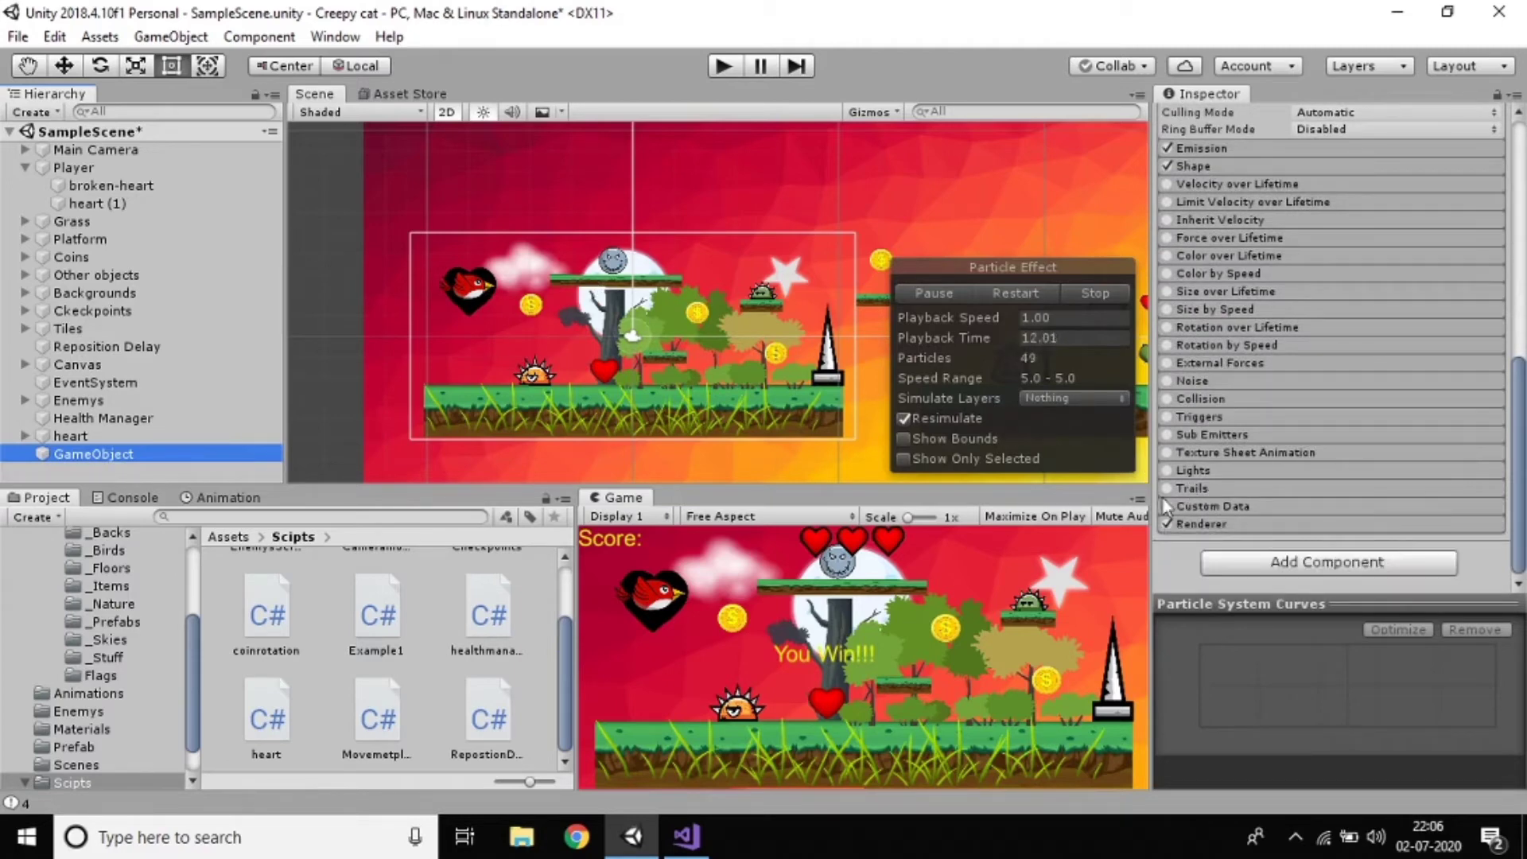
pyautogui.click(1191, 524)
pyautogui.scroll(-8, 1247, 399)
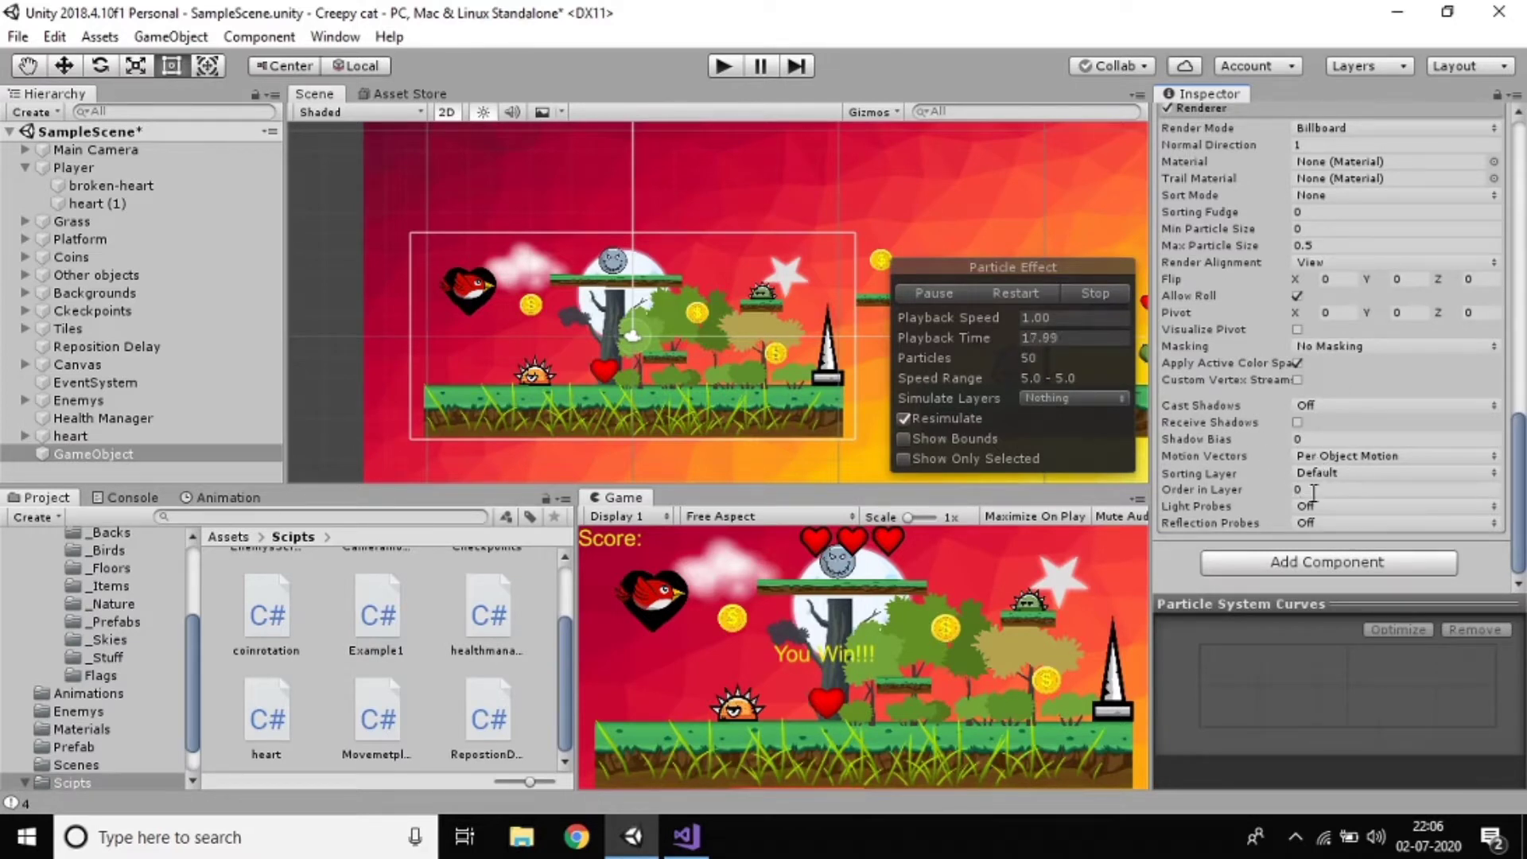
pyautogui.click(1341, 489)
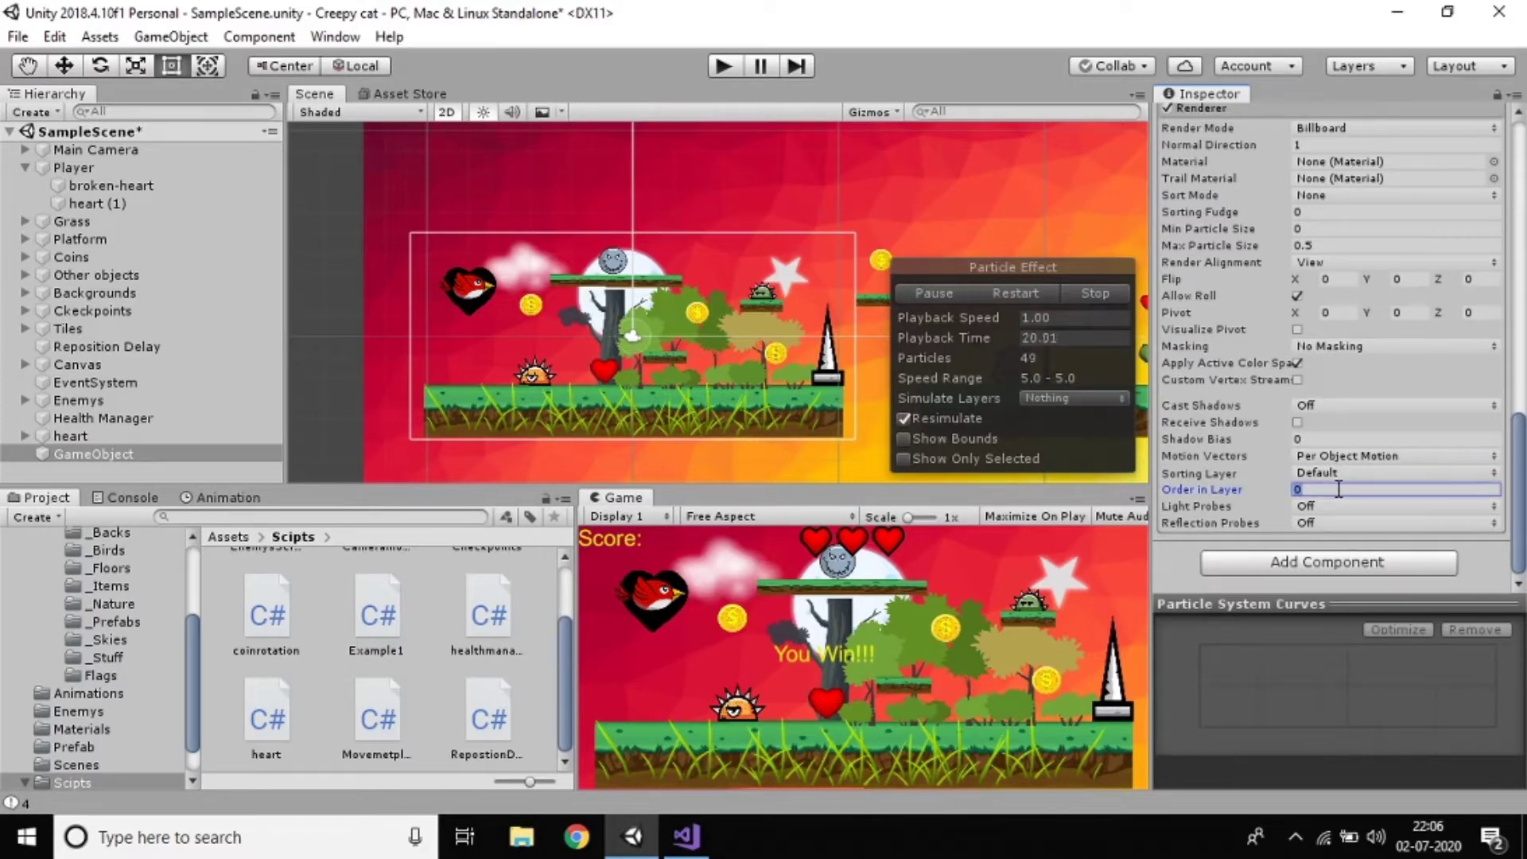
pyautogui.write('2')
# Step: Frame the particle GameObject in the scene and give it a blue label icon
pyautogui.moveTo(704, 226); pyautogui.dragTo(730, 369, button='middle')
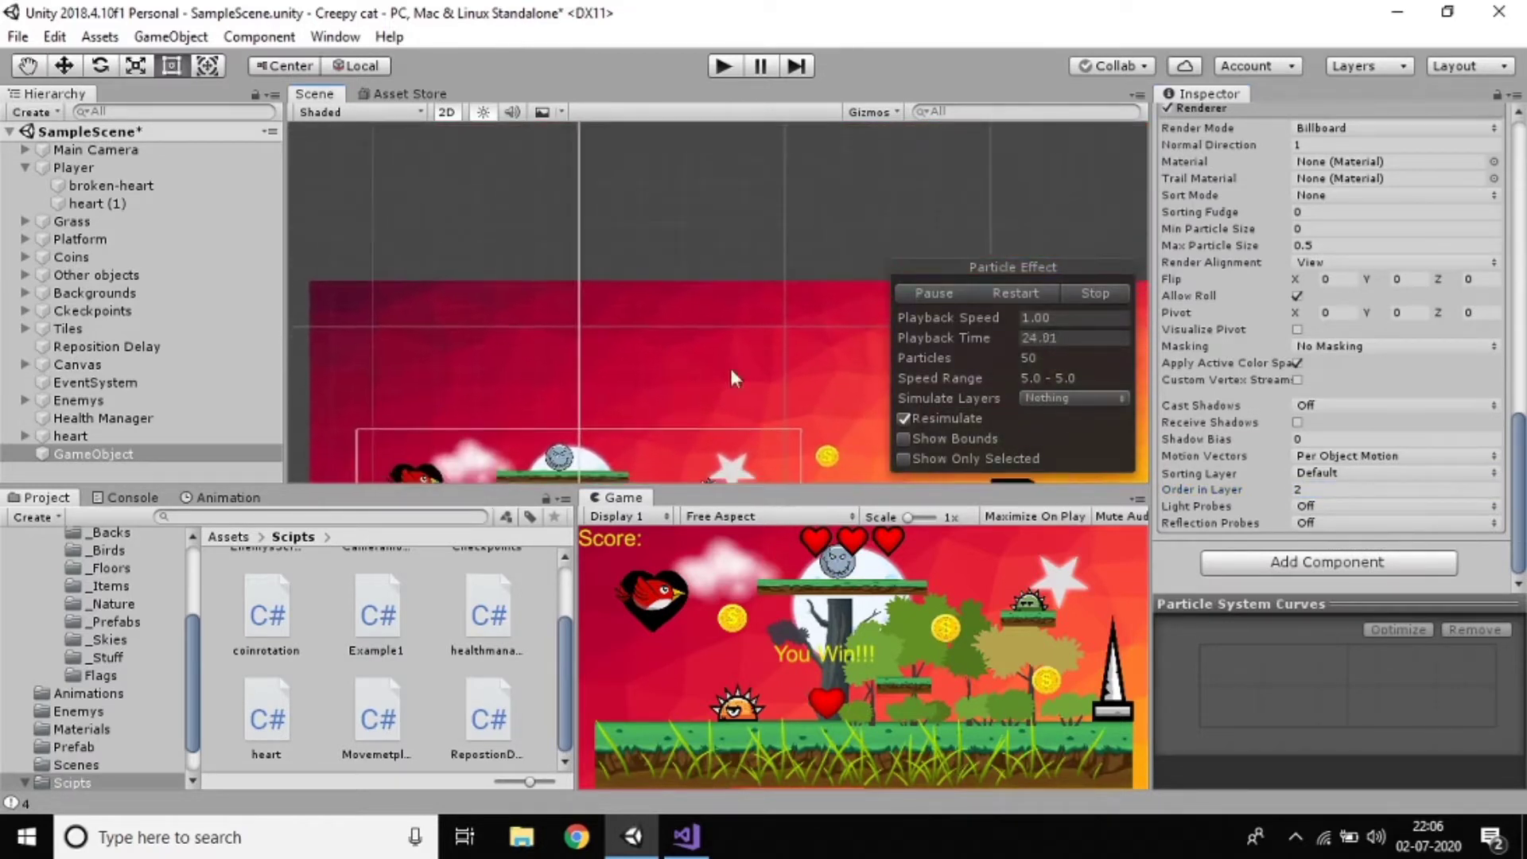
pyautogui.click(75, 454)
pyautogui.scroll(5, 1418, 384)
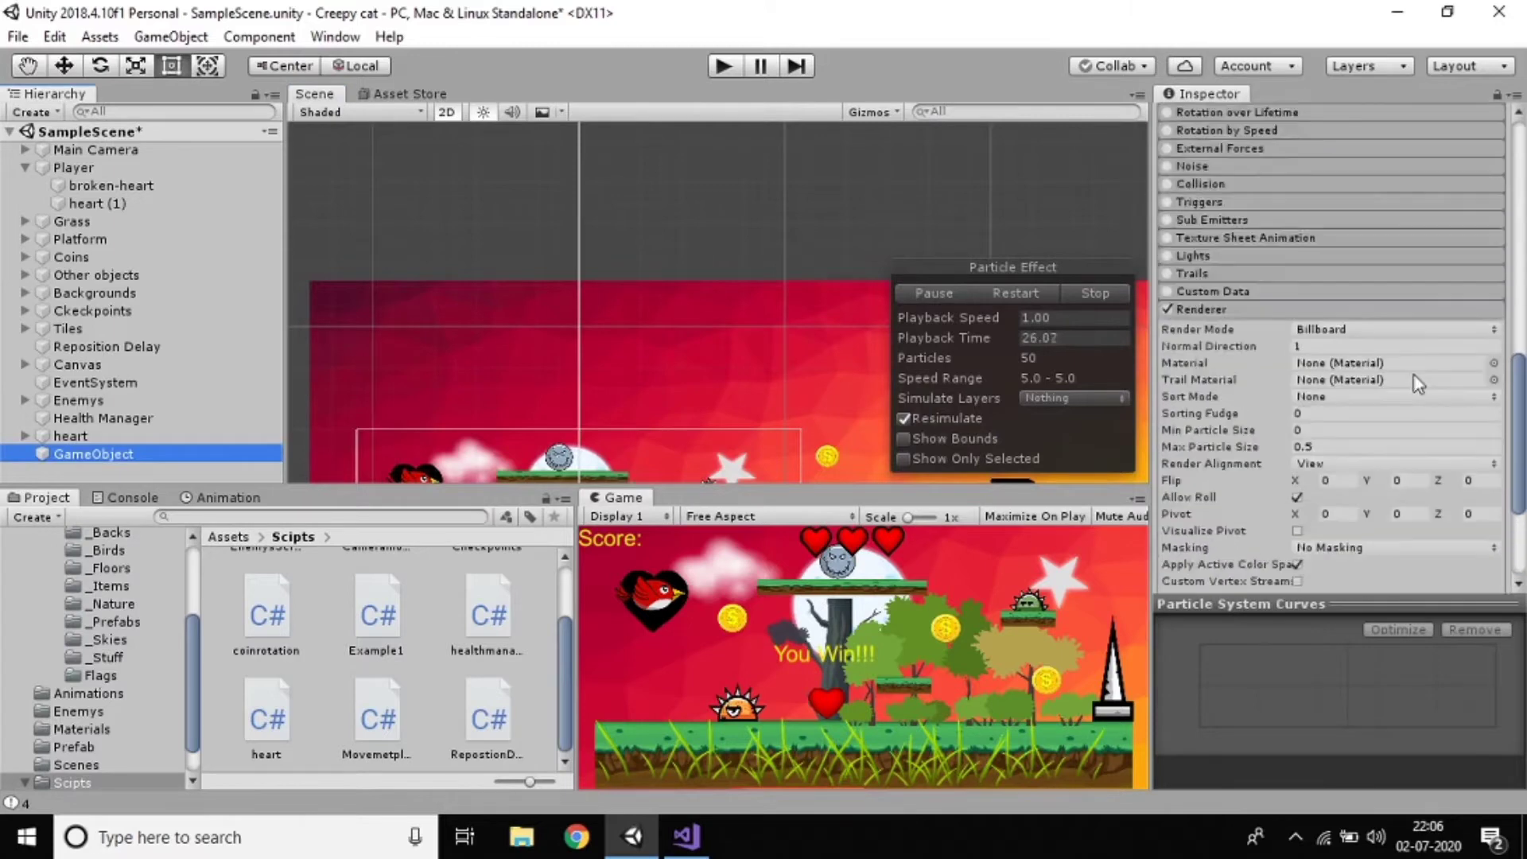
pyautogui.scroll(10, 1414, 374)
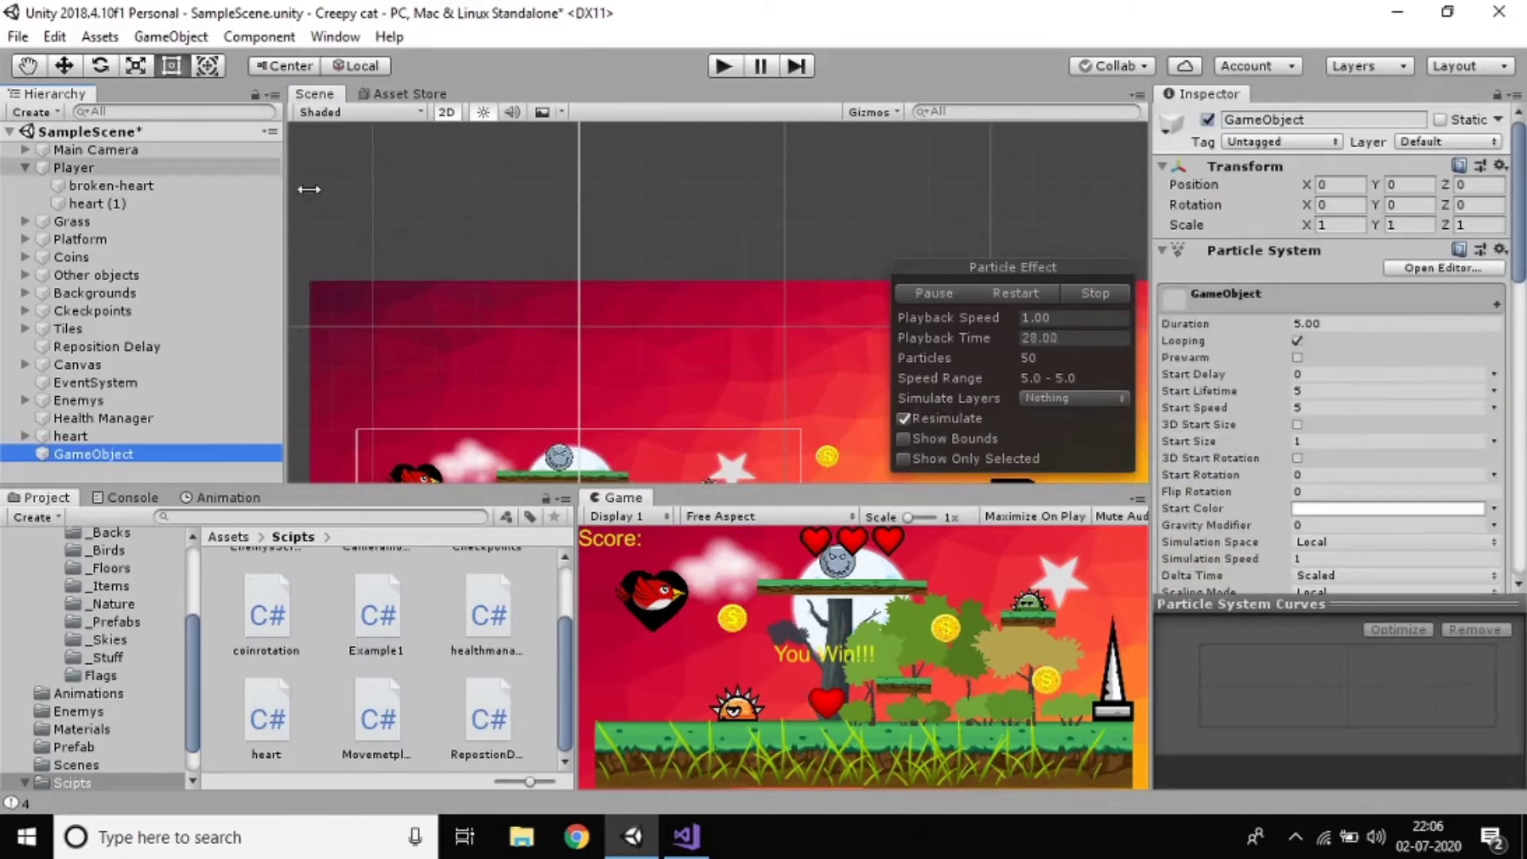
pyautogui.doubleClick(119, 452)
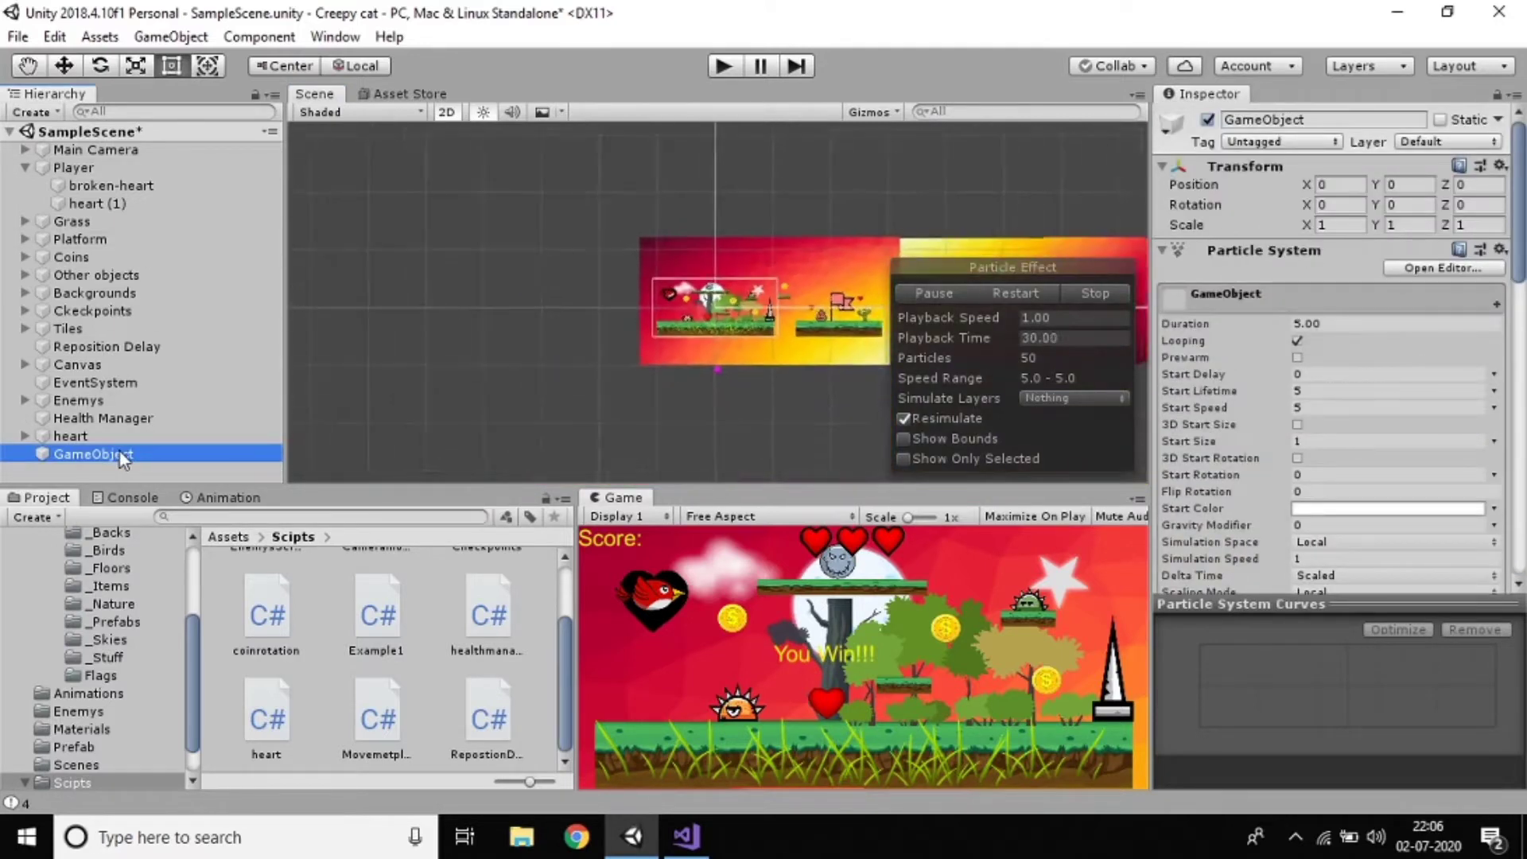
pyautogui.scroll(5, 597, 289)
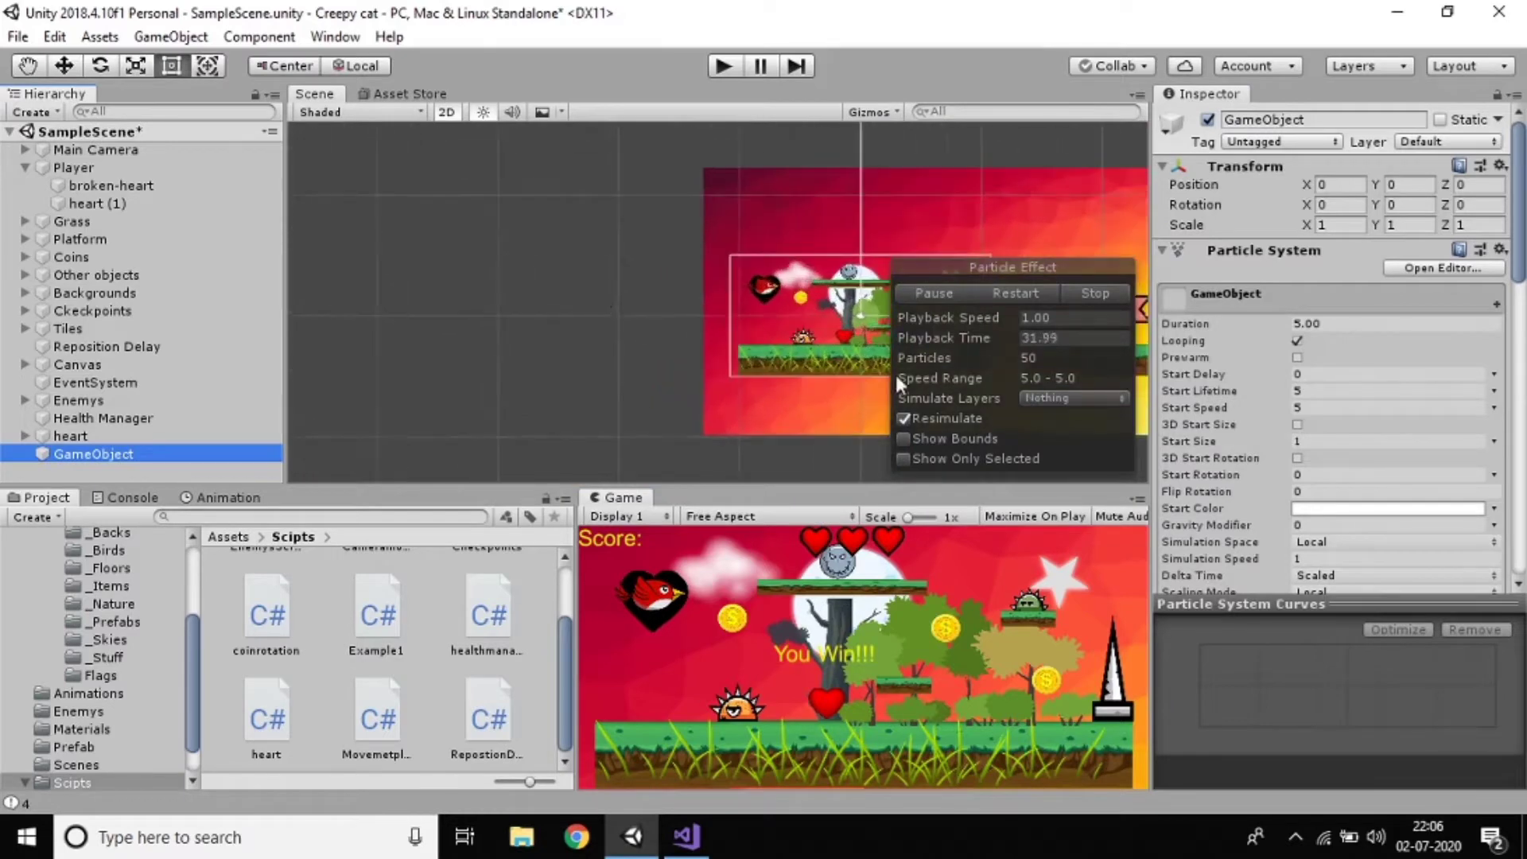
pyautogui.moveTo(894, 370); pyautogui.dragTo(1014, 360, button='middle')
pyautogui.scroll(5, 613, 374)
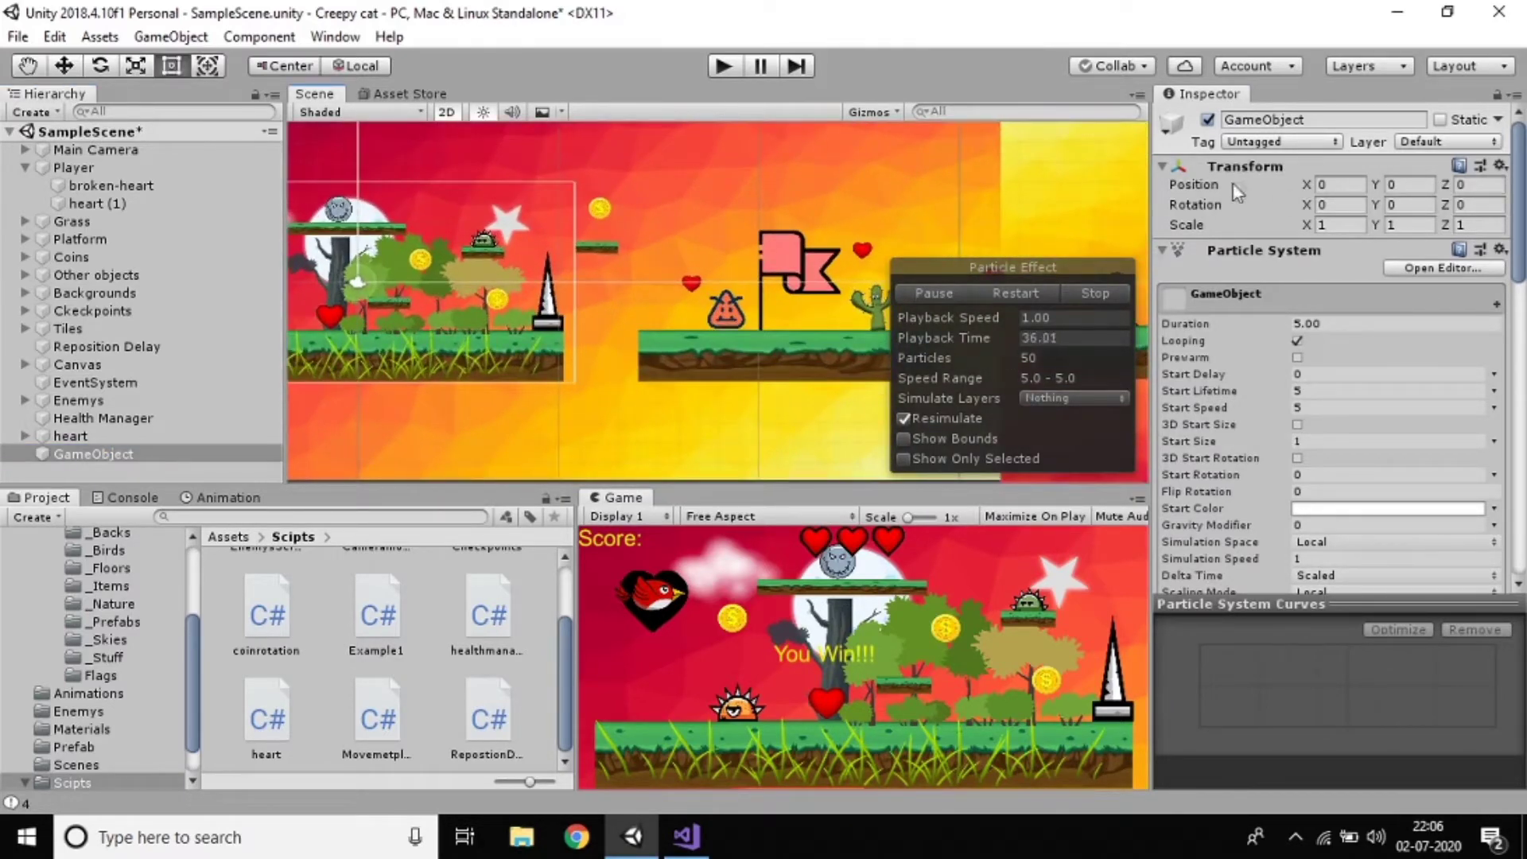
pyautogui.click(1168, 132)
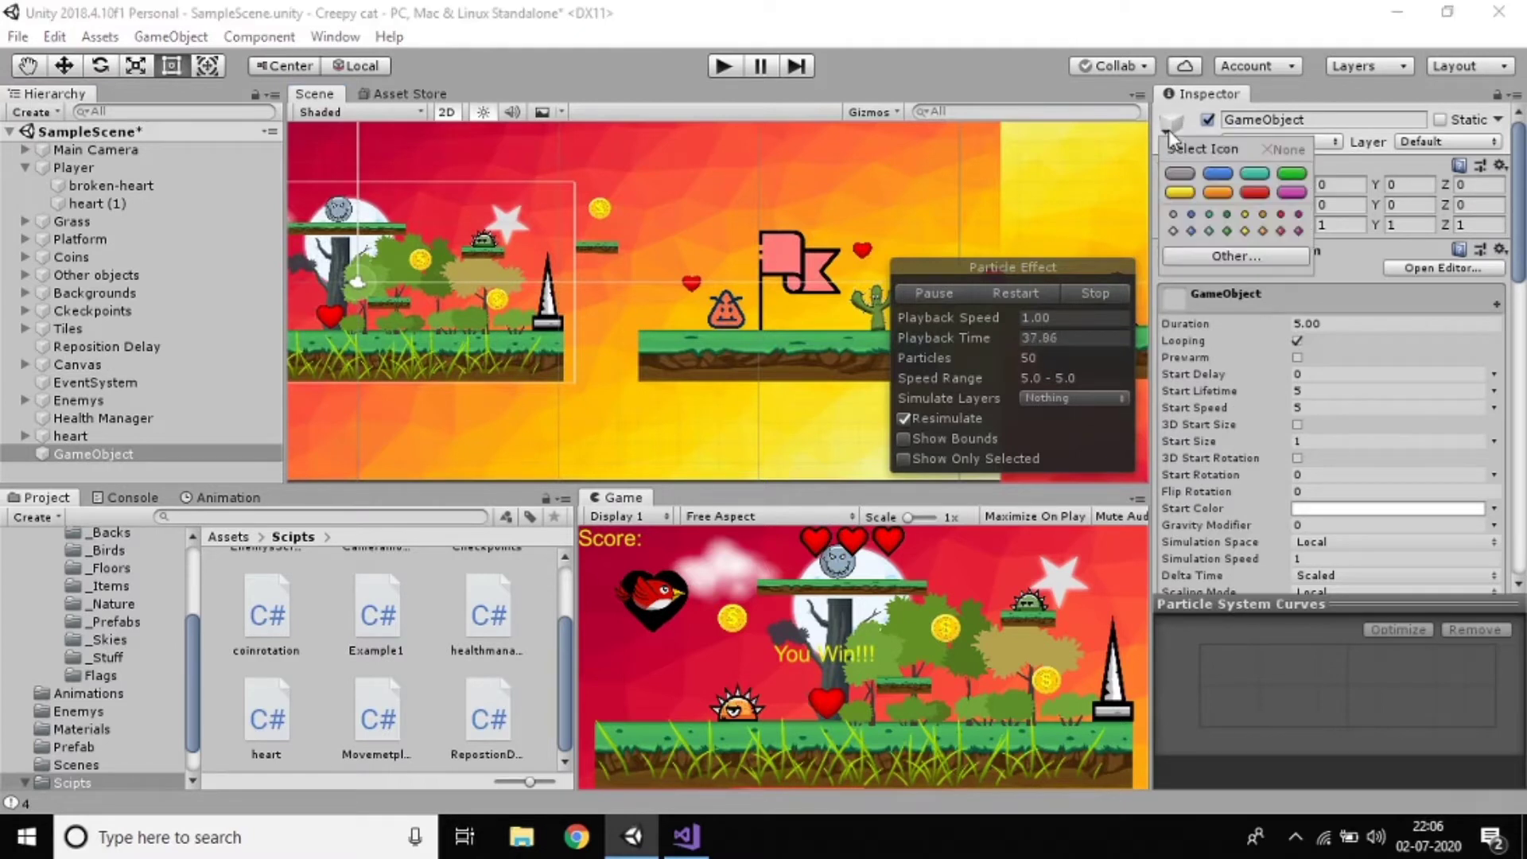
pyautogui.click(1211, 175)
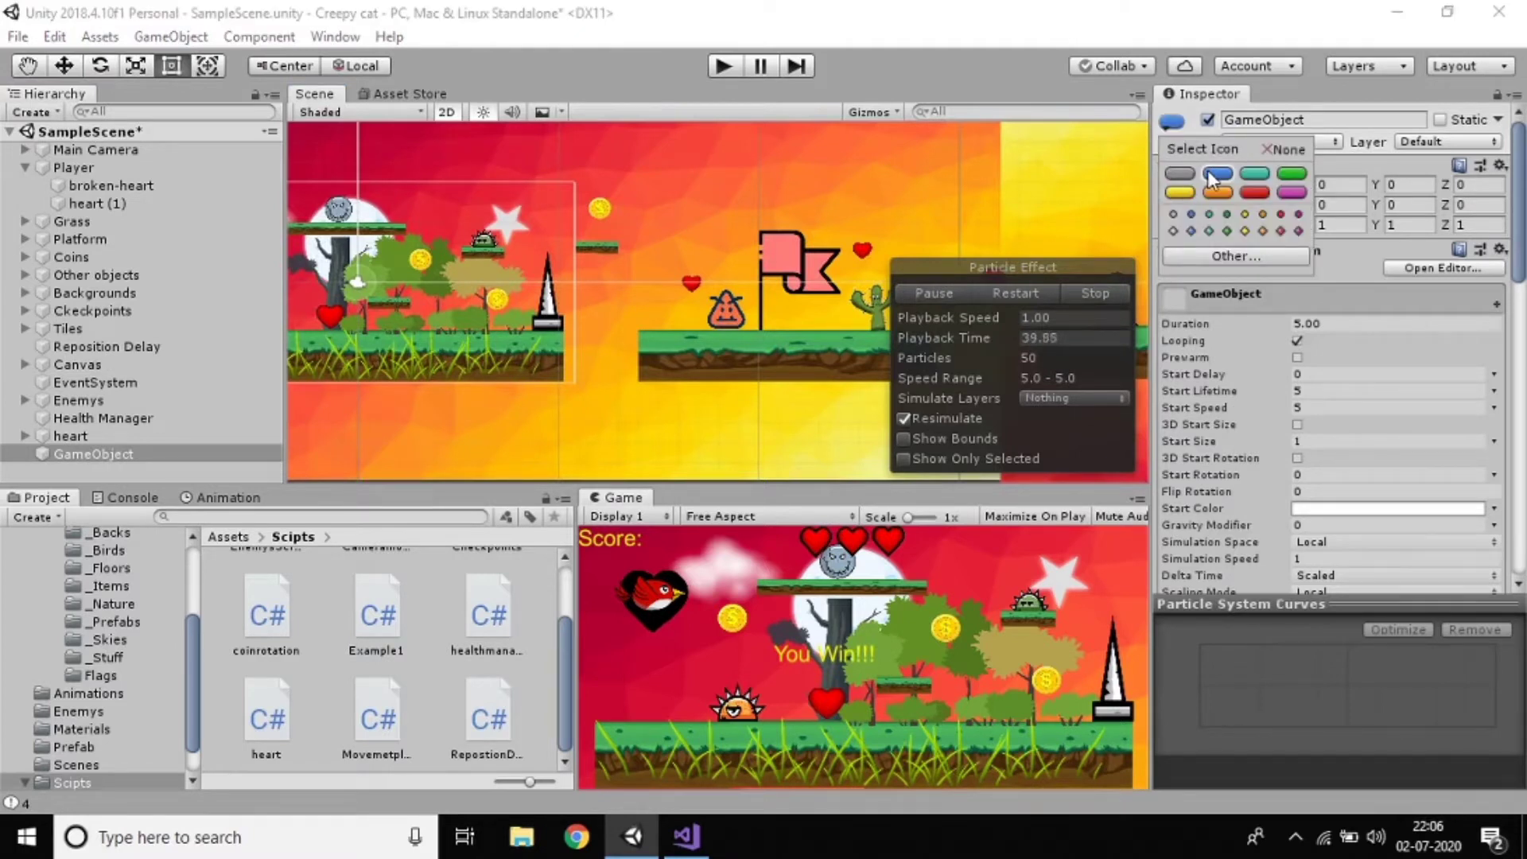
# Step: Reframe the scene view on the level and reselect the particle GameObject
pyautogui.doubleClick(93, 458)
pyautogui.scroll(5, 699, 366)
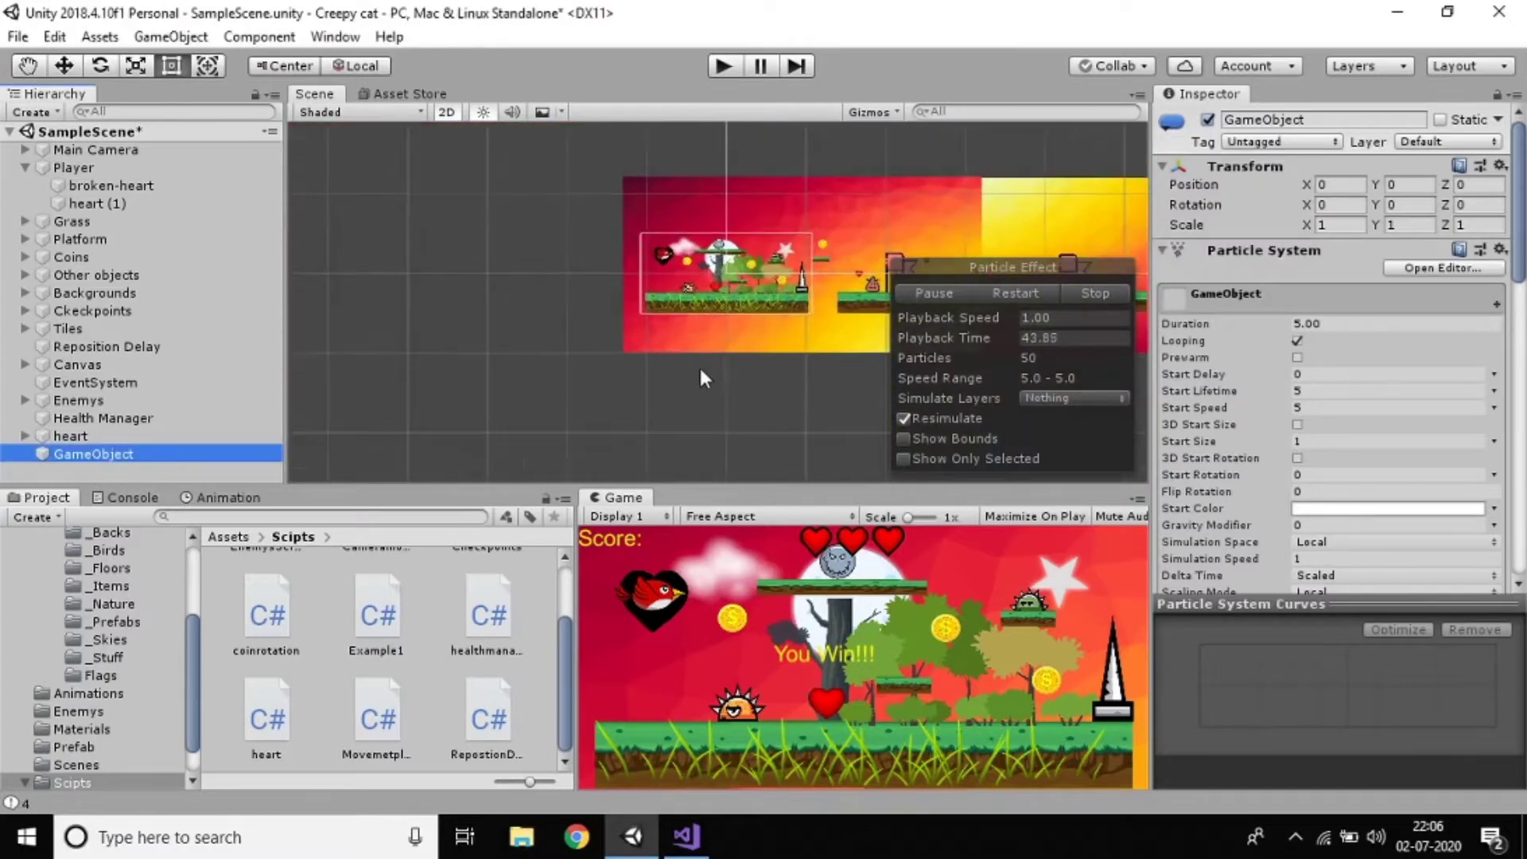
pyautogui.scroll(2, 703, 366)
pyautogui.moveTo(743, 226); pyautogui.dragTo(482, 343, button='middle')
pyautogui.scroll(1, 651, 346)
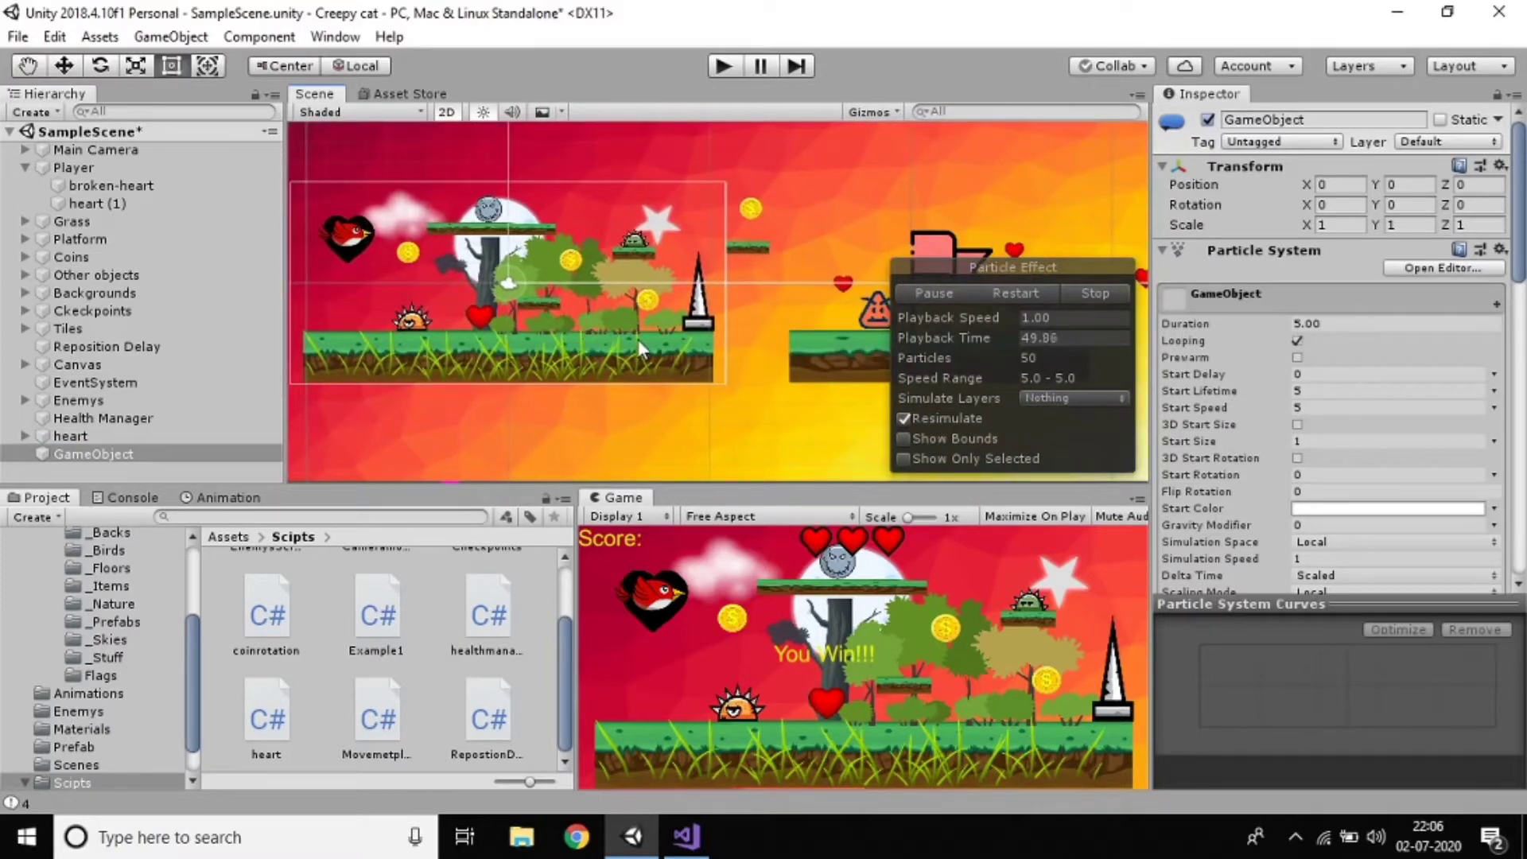
pyautogui.scroll(1, 638, 338)
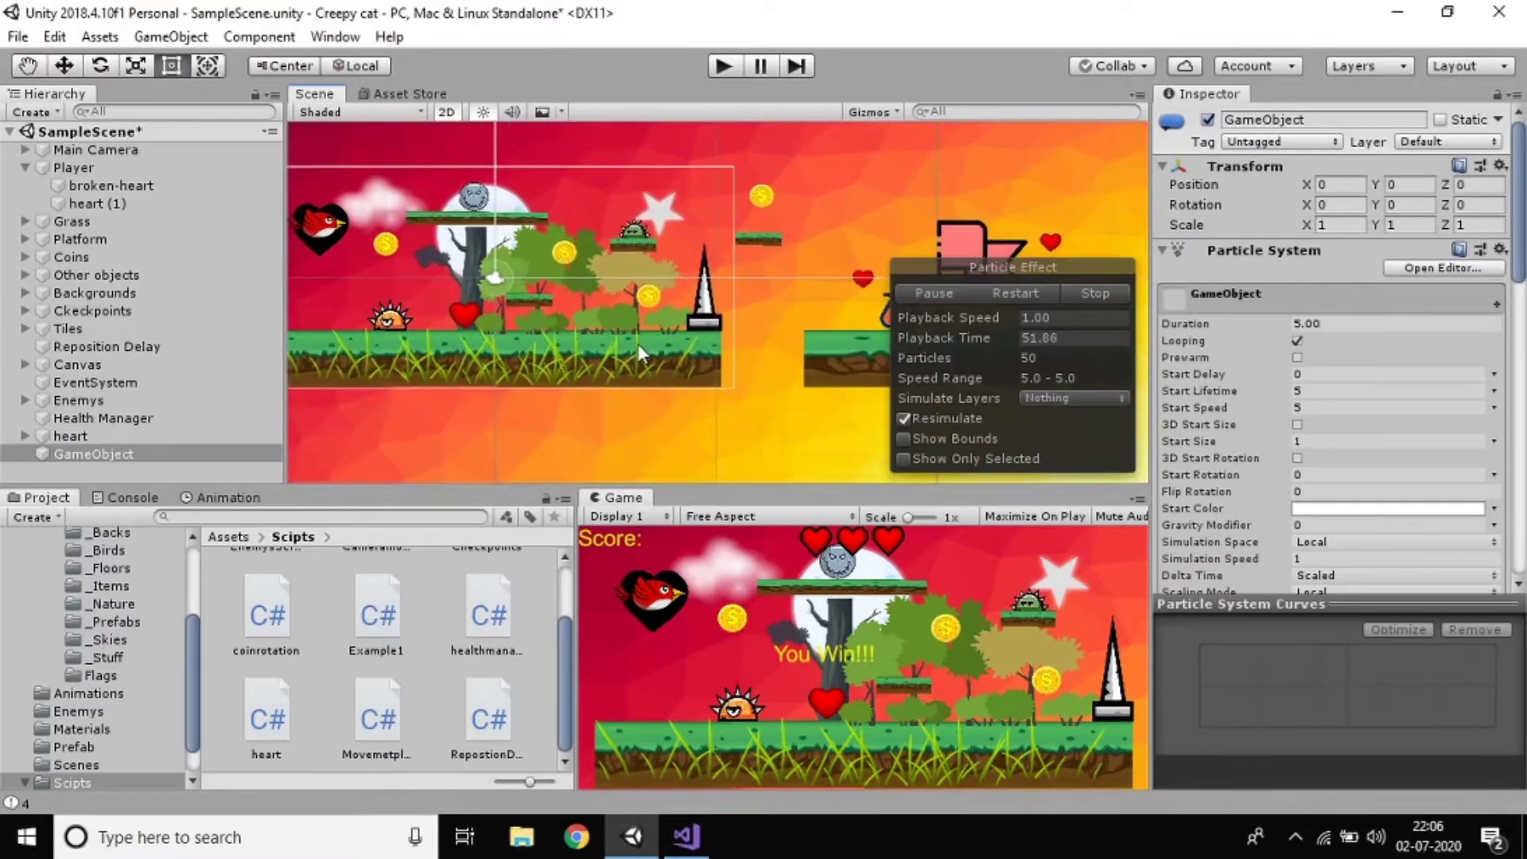
pyautogui.moveTo(637, 343); pyautogui.dragTo(652, 345, button='middle')
pyautogui.scroll(2, 694, 353)
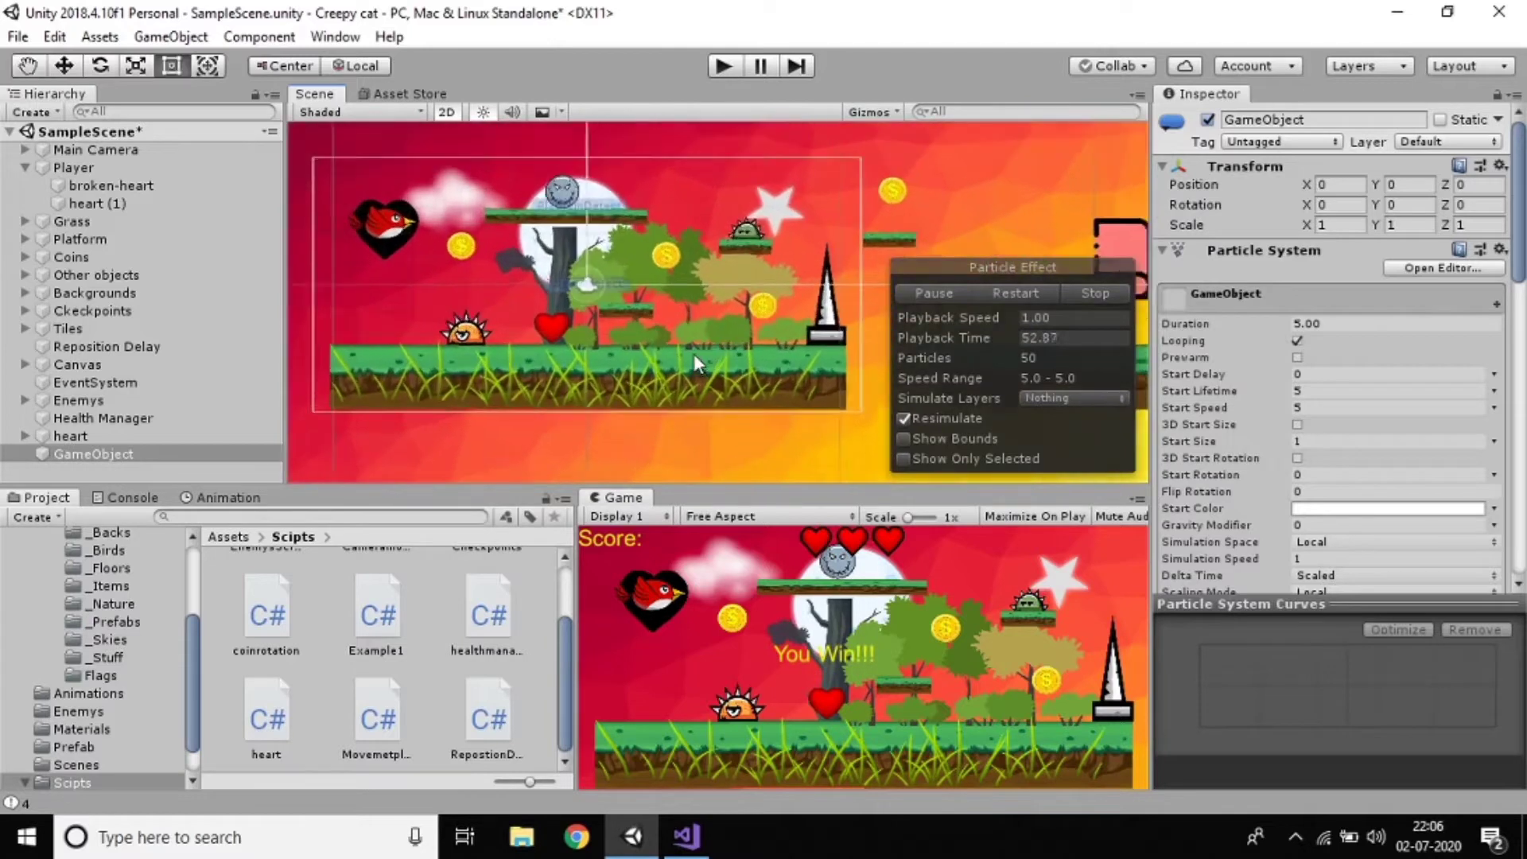
pyautogui.click(97, 457)
# Step: Delete the particle GameObject and browse to the _Skies asset folder
pyautogui.press('Delete')
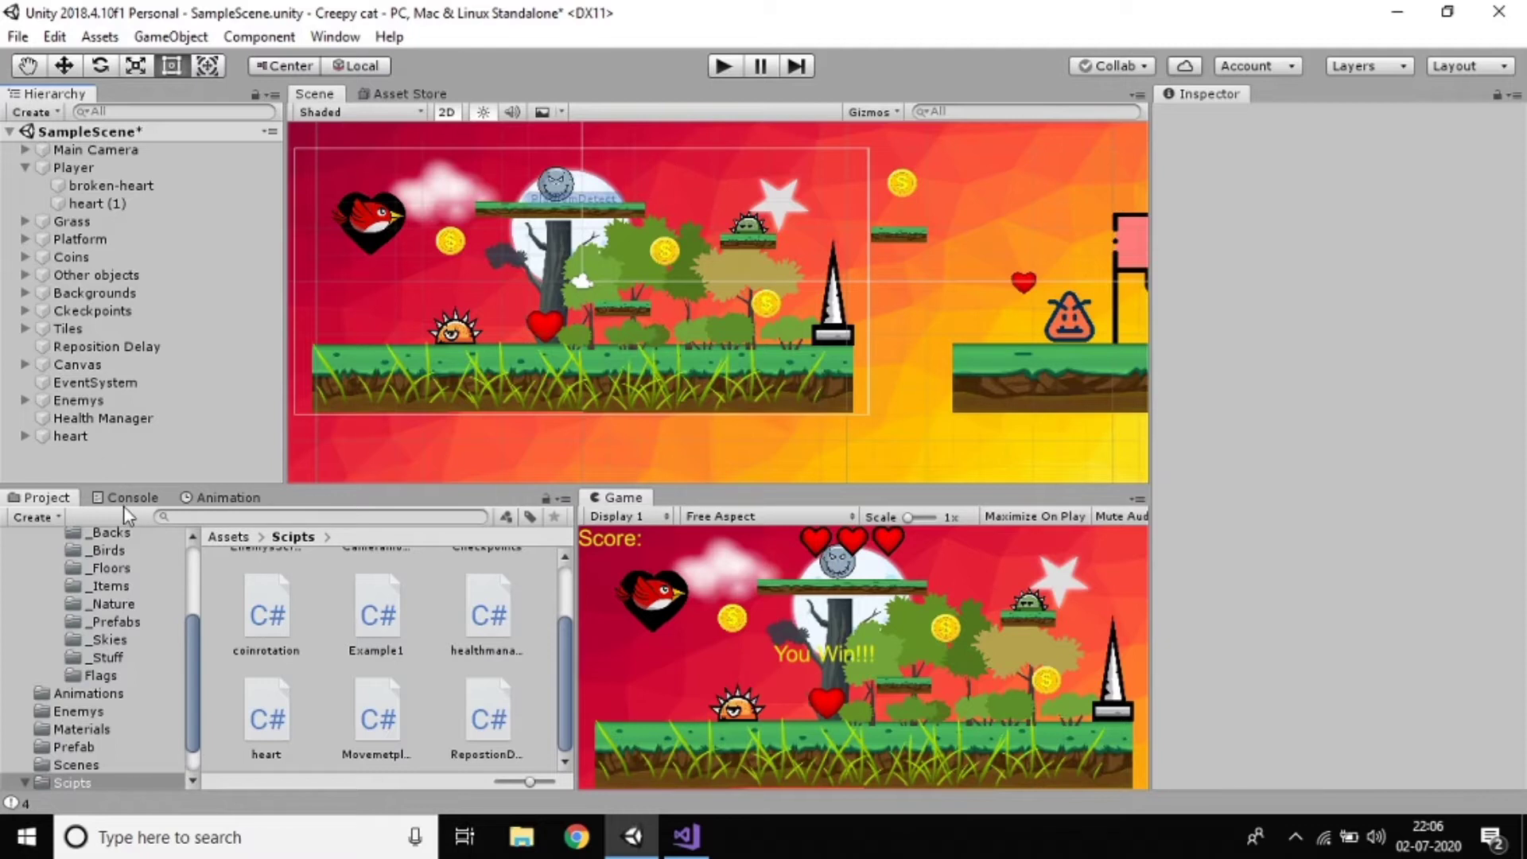
pyautogui.click(108, 570)
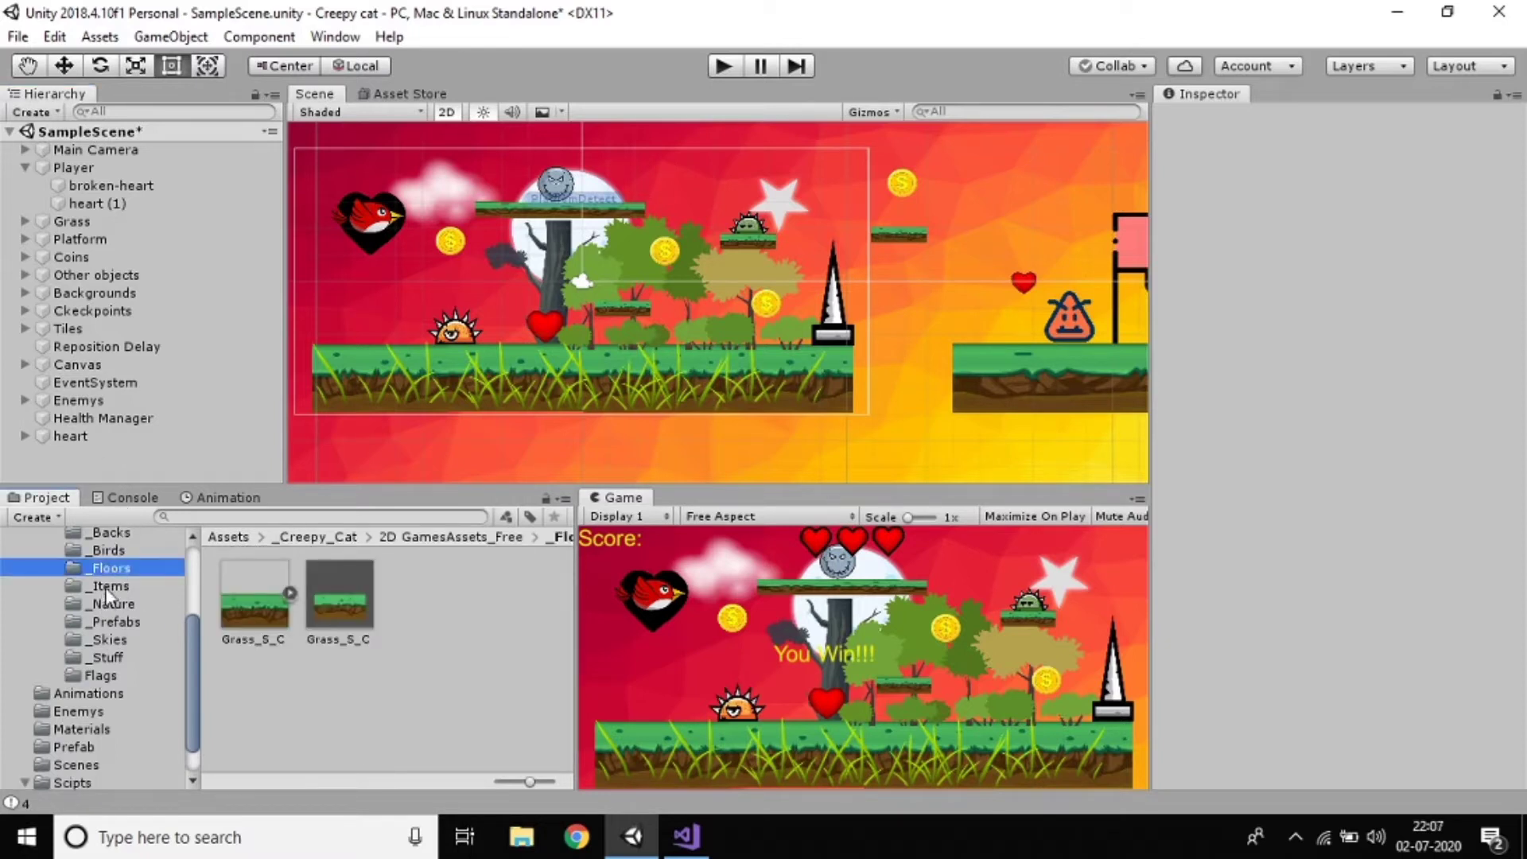
pyautogui.click(108, 589)
pyautogui.click(113, 604)
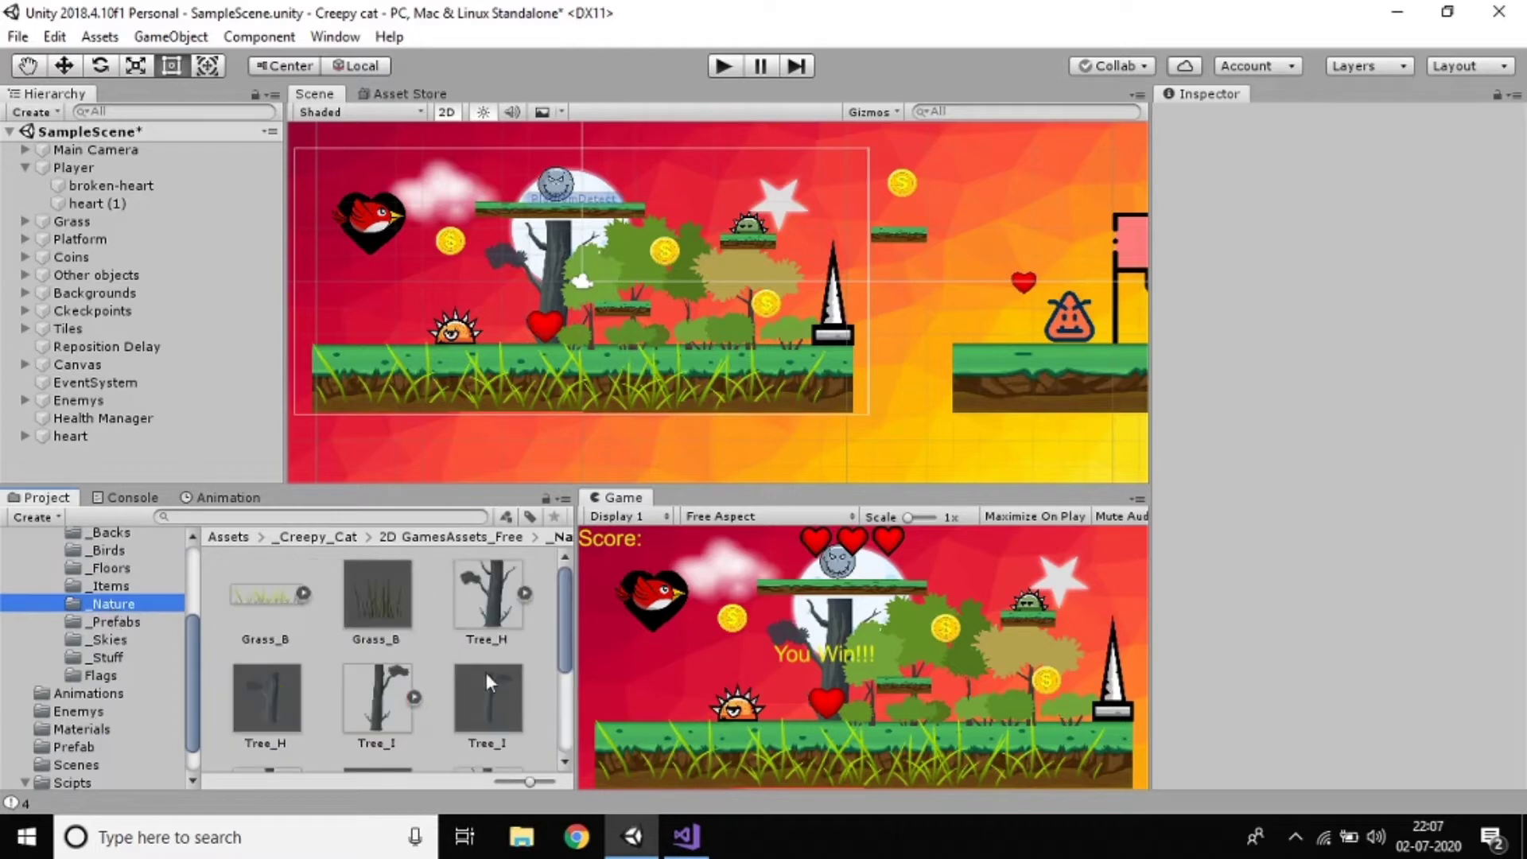
pyautogui.click(150, 621)
pyautogui.click(127, 640)
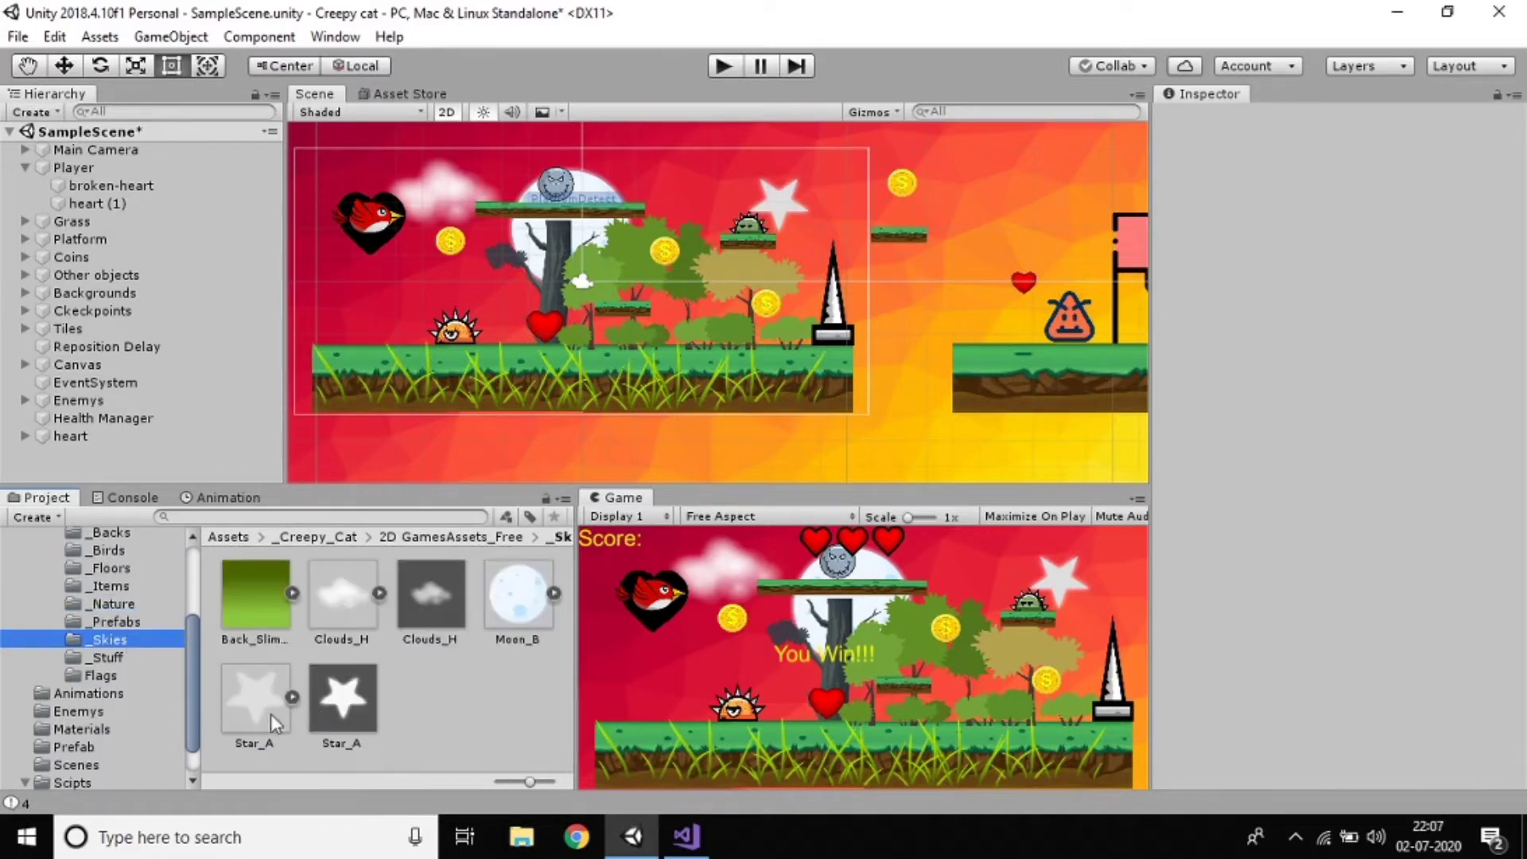
# Step: Place the Star_A sprite in the scene on the Default layer with Order in Layer 1
pyautogui.moveTo(271, 713); pyautogui.dragTo(475, 281)
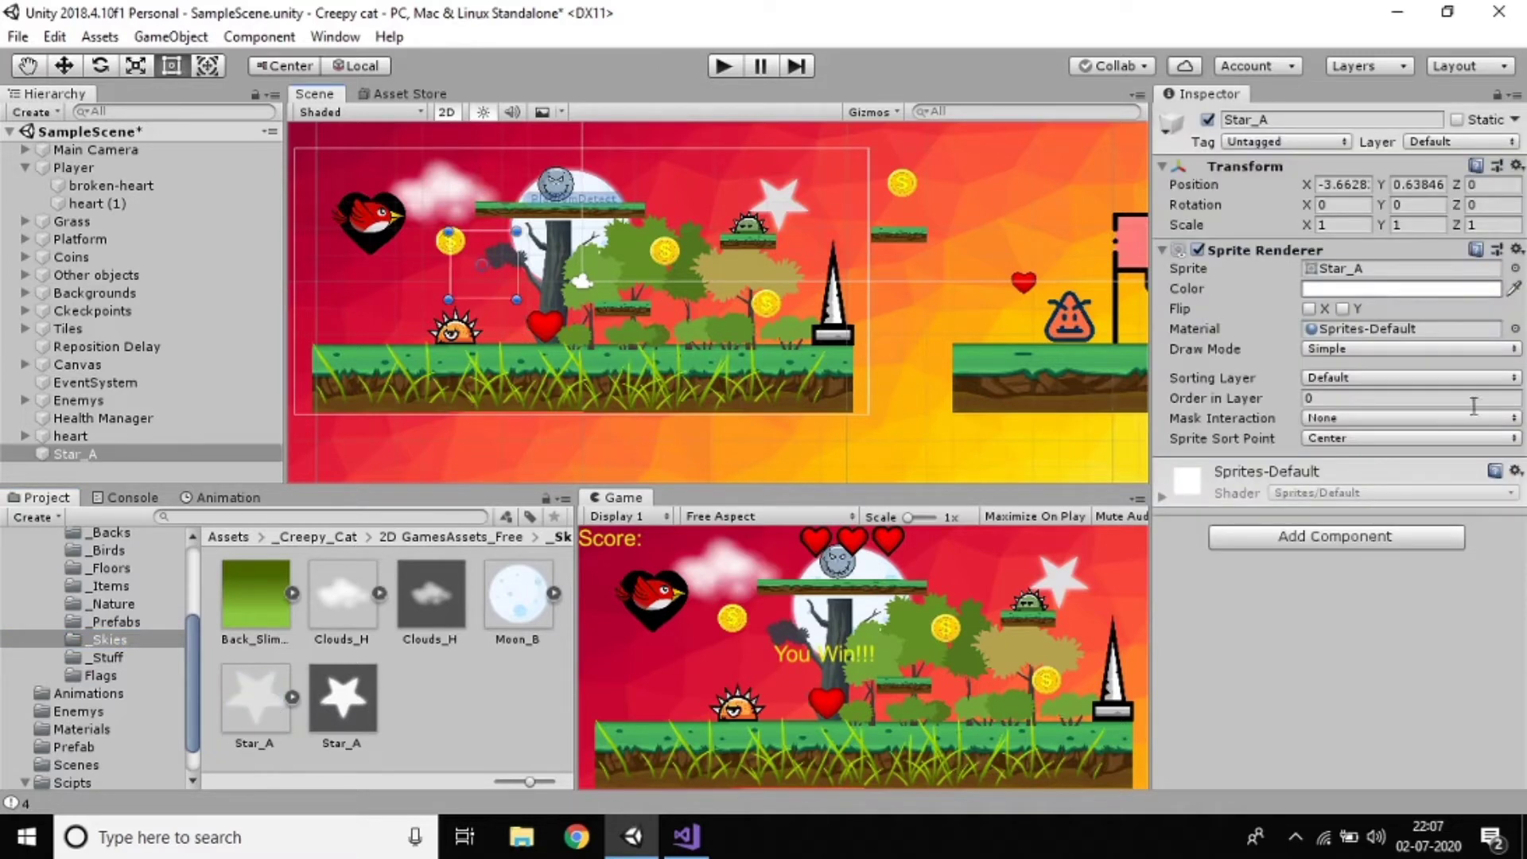
pyautogui.click(1373, 380)
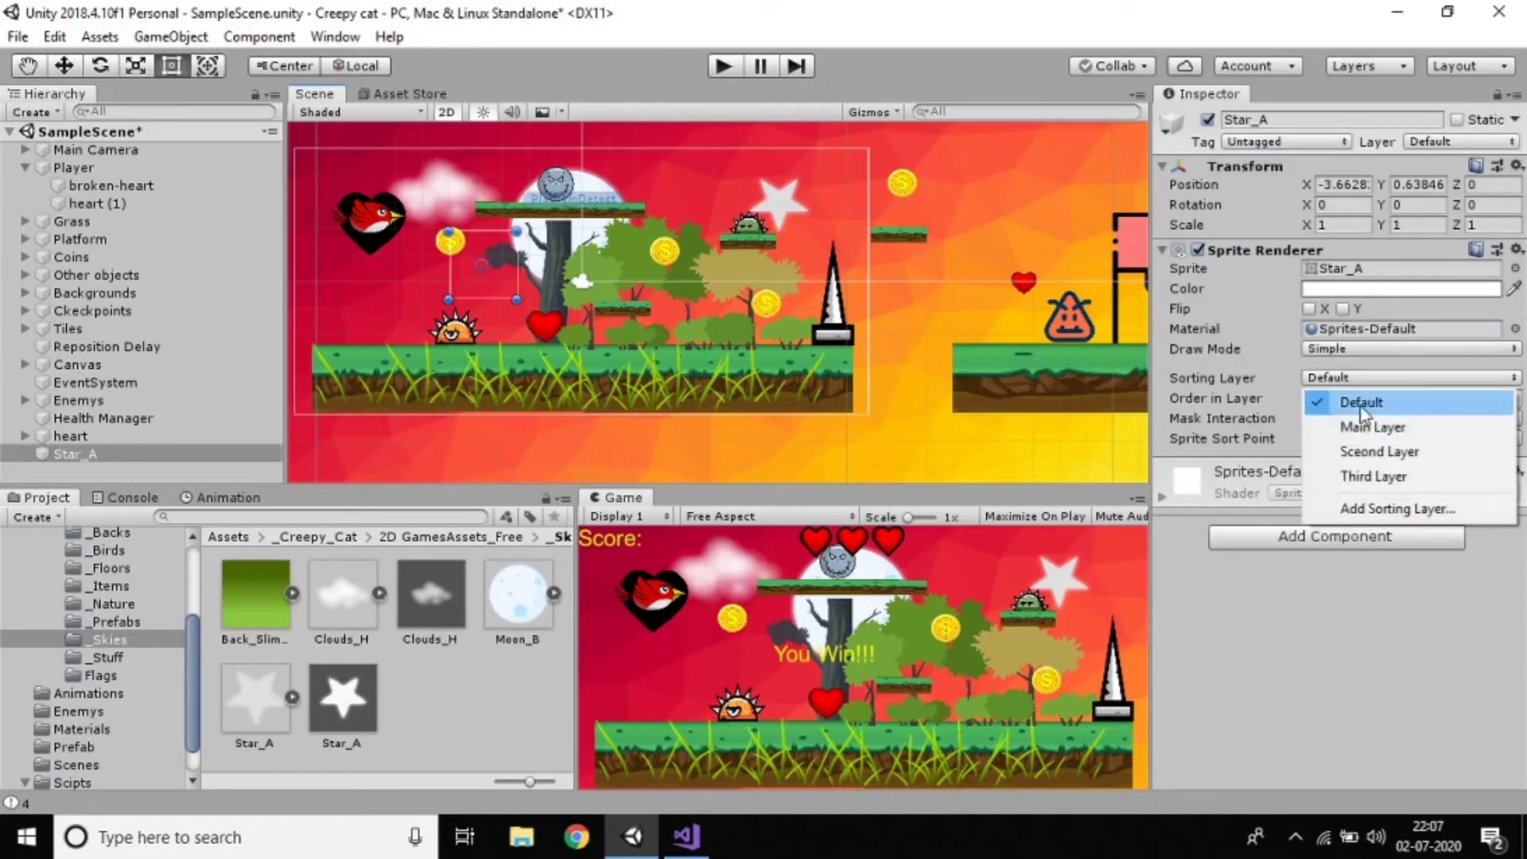
pyautogui.click(1362, 402)
pyautogui.click(1361, 397)
pyautogui.write('1')
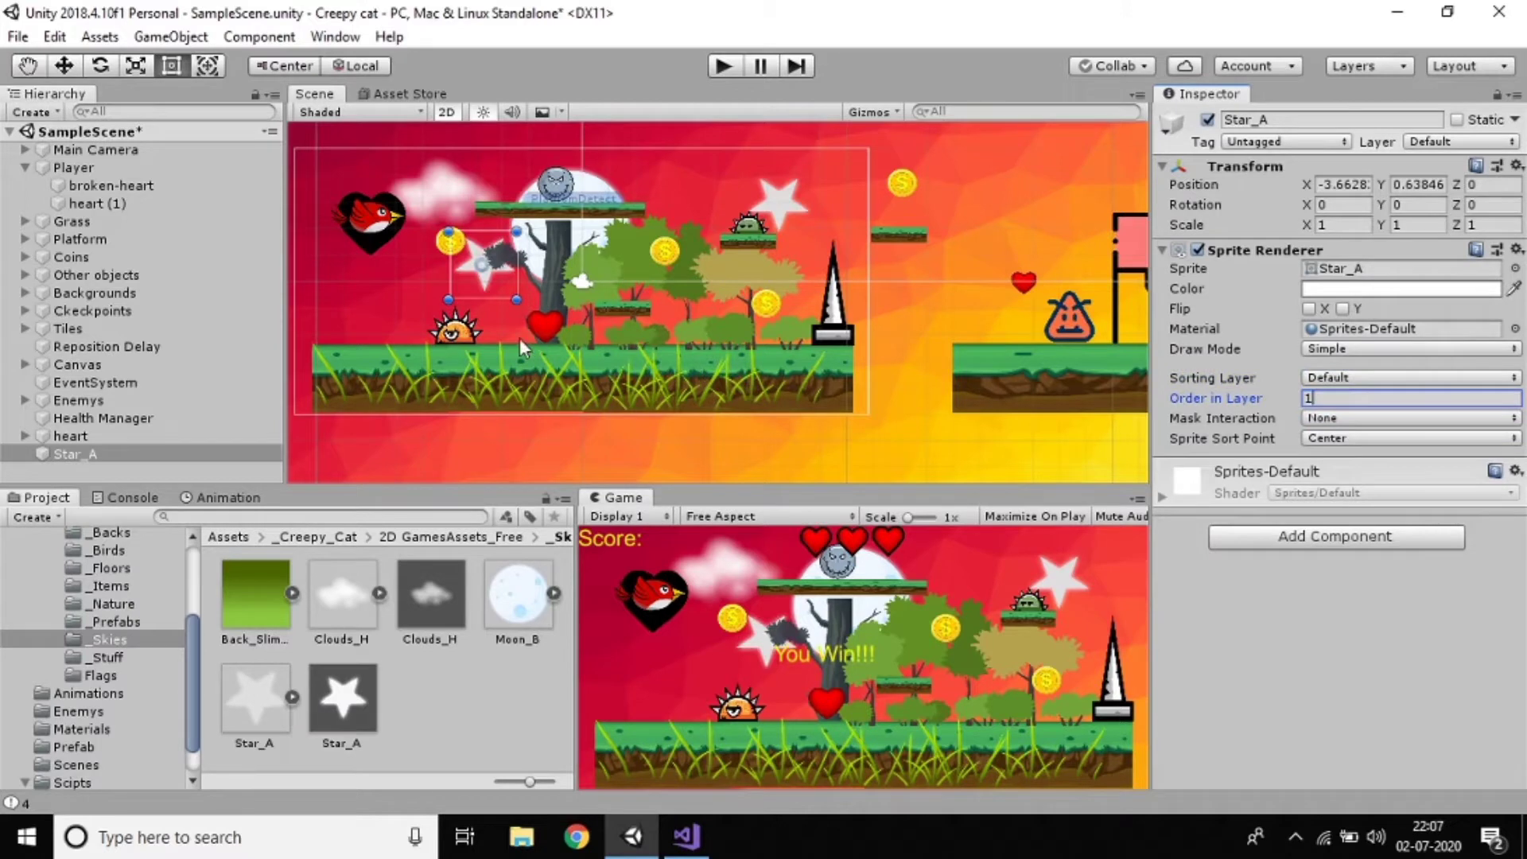
# Step: Move the star to the upper right sky near the flag
pyautogui.moveTo(502, 289); pyautogui.dragTo(992, 216)
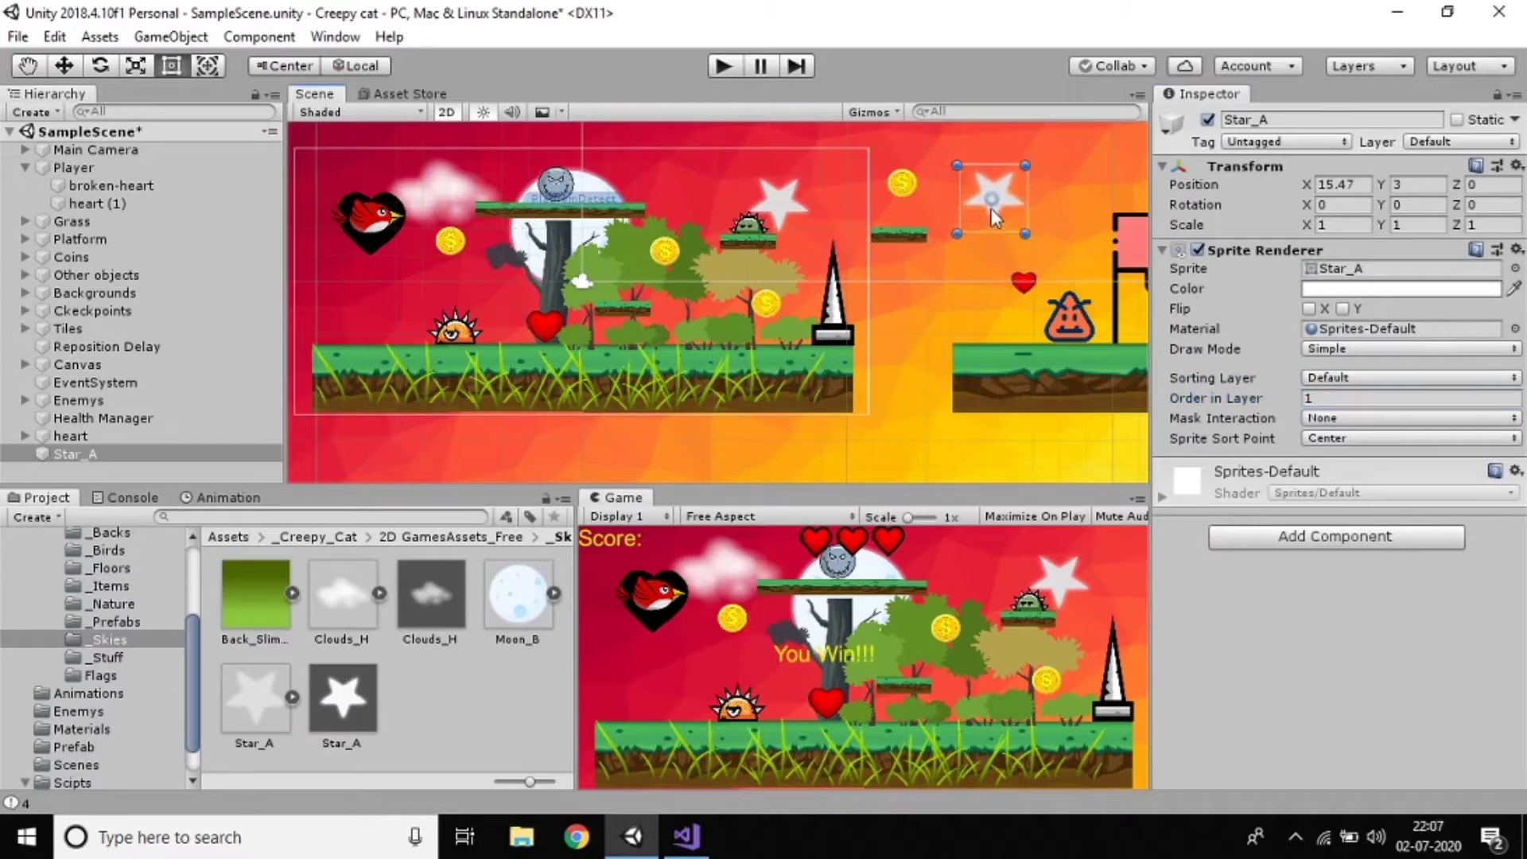
pyautogui.moveTo(928, 305); pyautogui.dragTo(780, 352, button='middle')
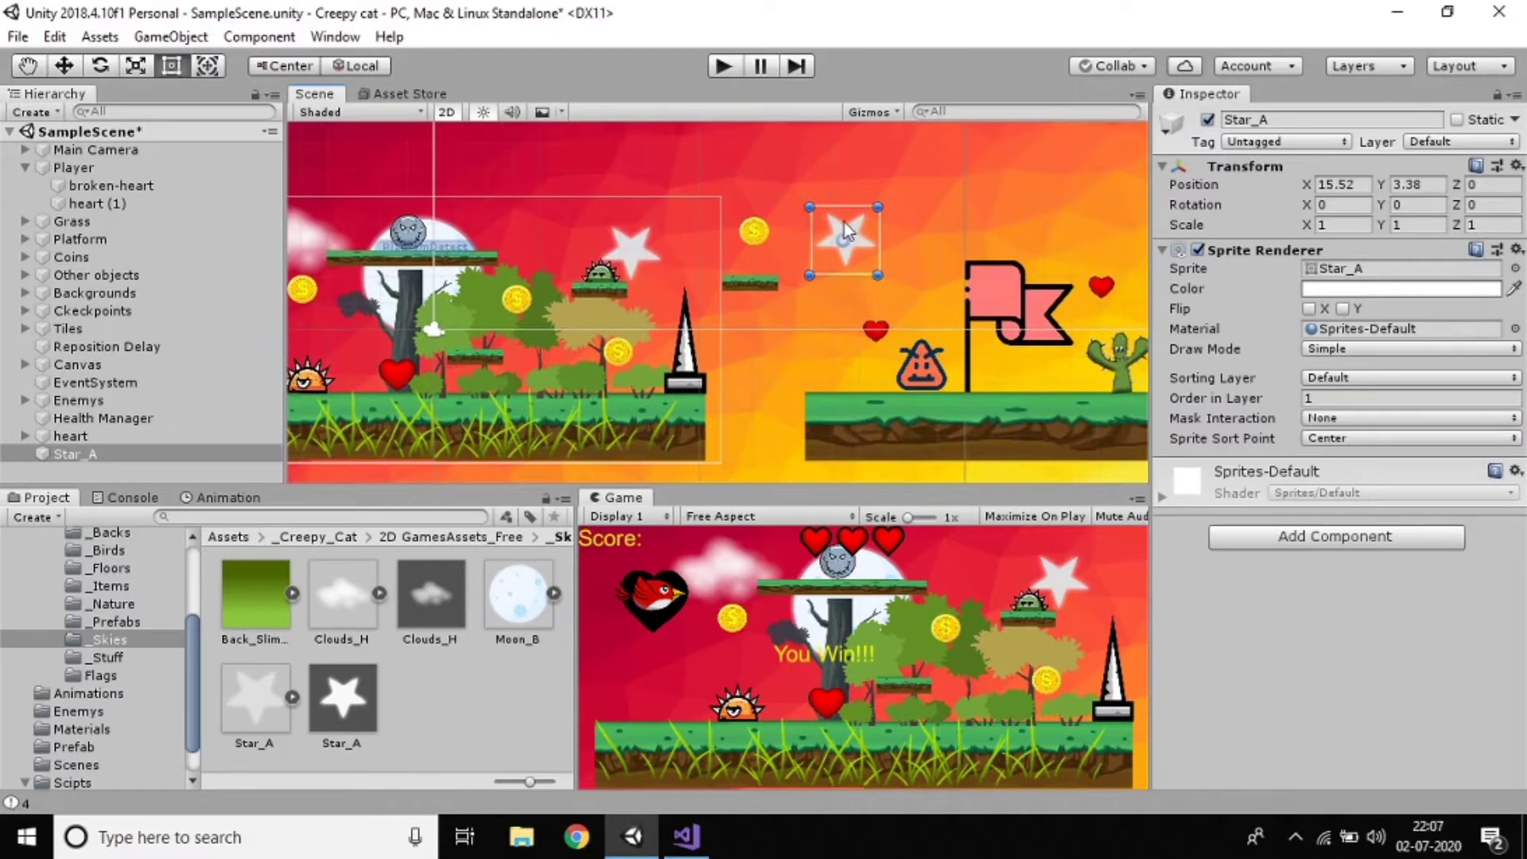
pyautogui.hotkey('ctrl', 'z')
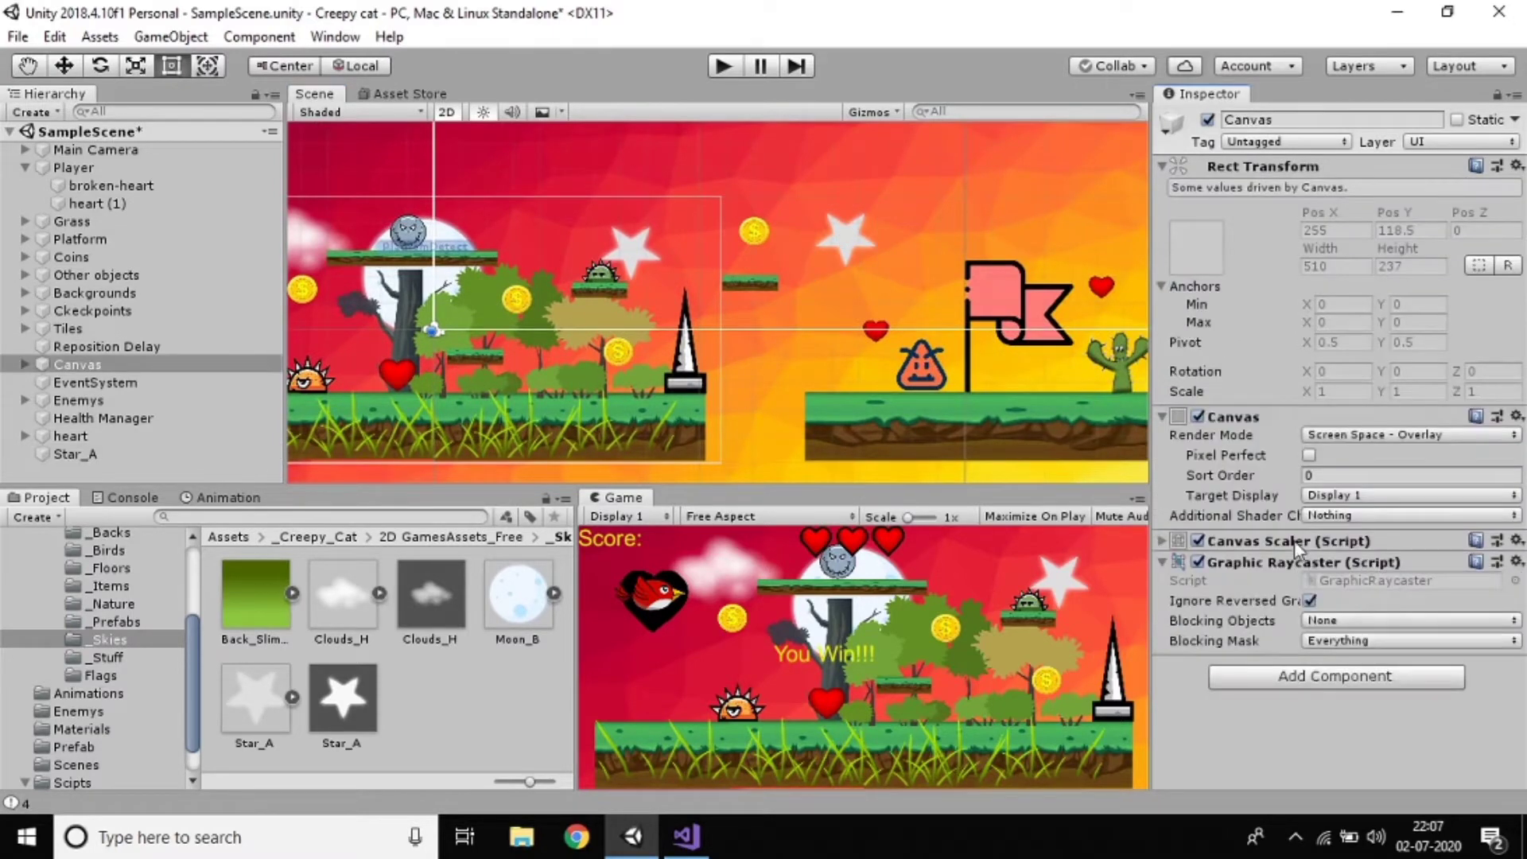
# Step: Add a Particle System component to the Star_A sprite
pyautogui.click(1283, 683)
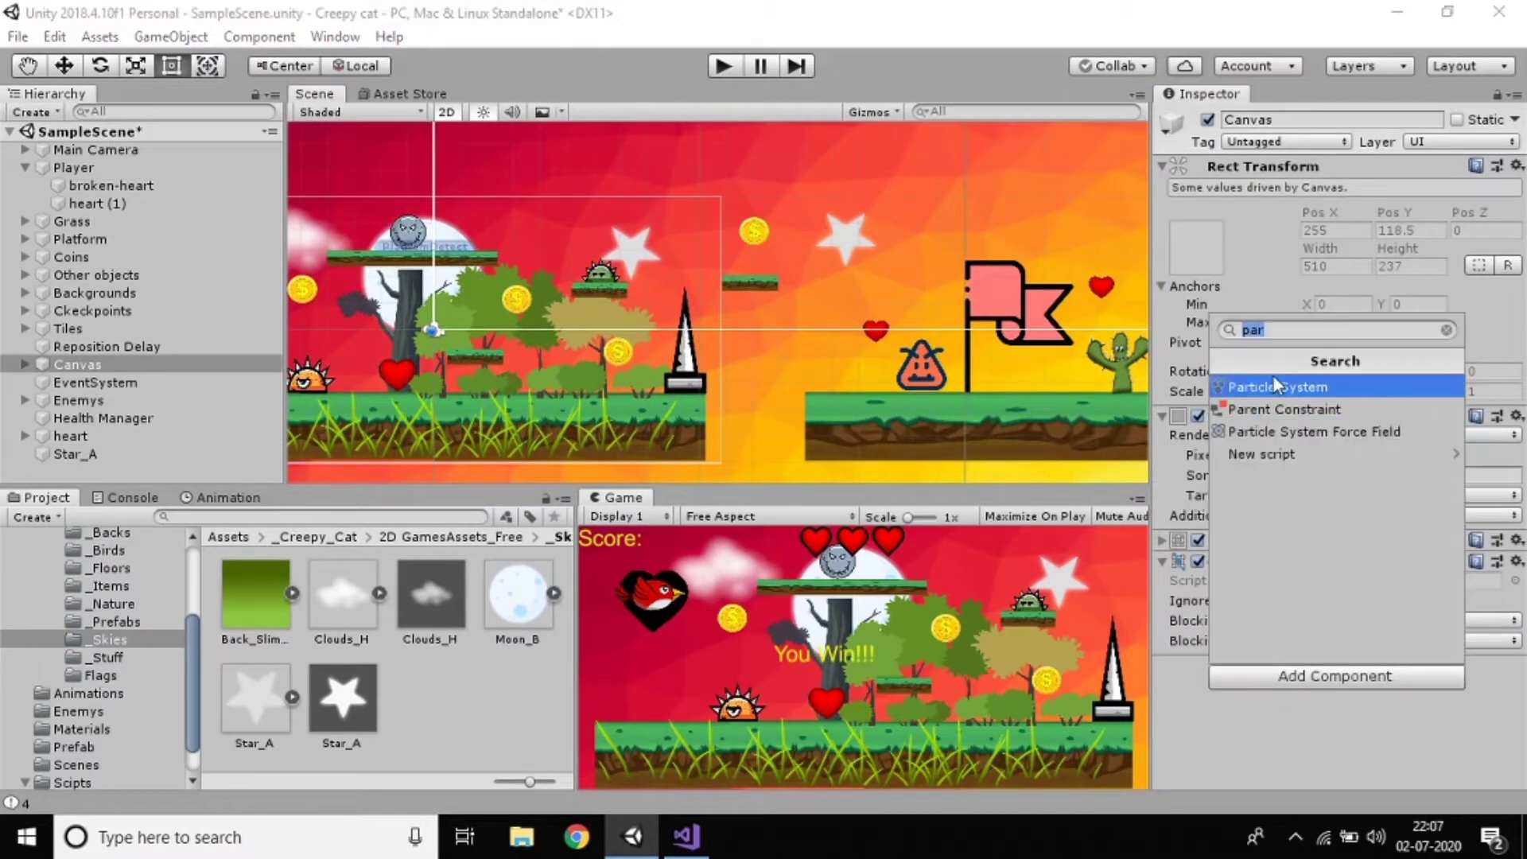
pyautogui.click(207, 452)
pyautogui.click(79, 452)
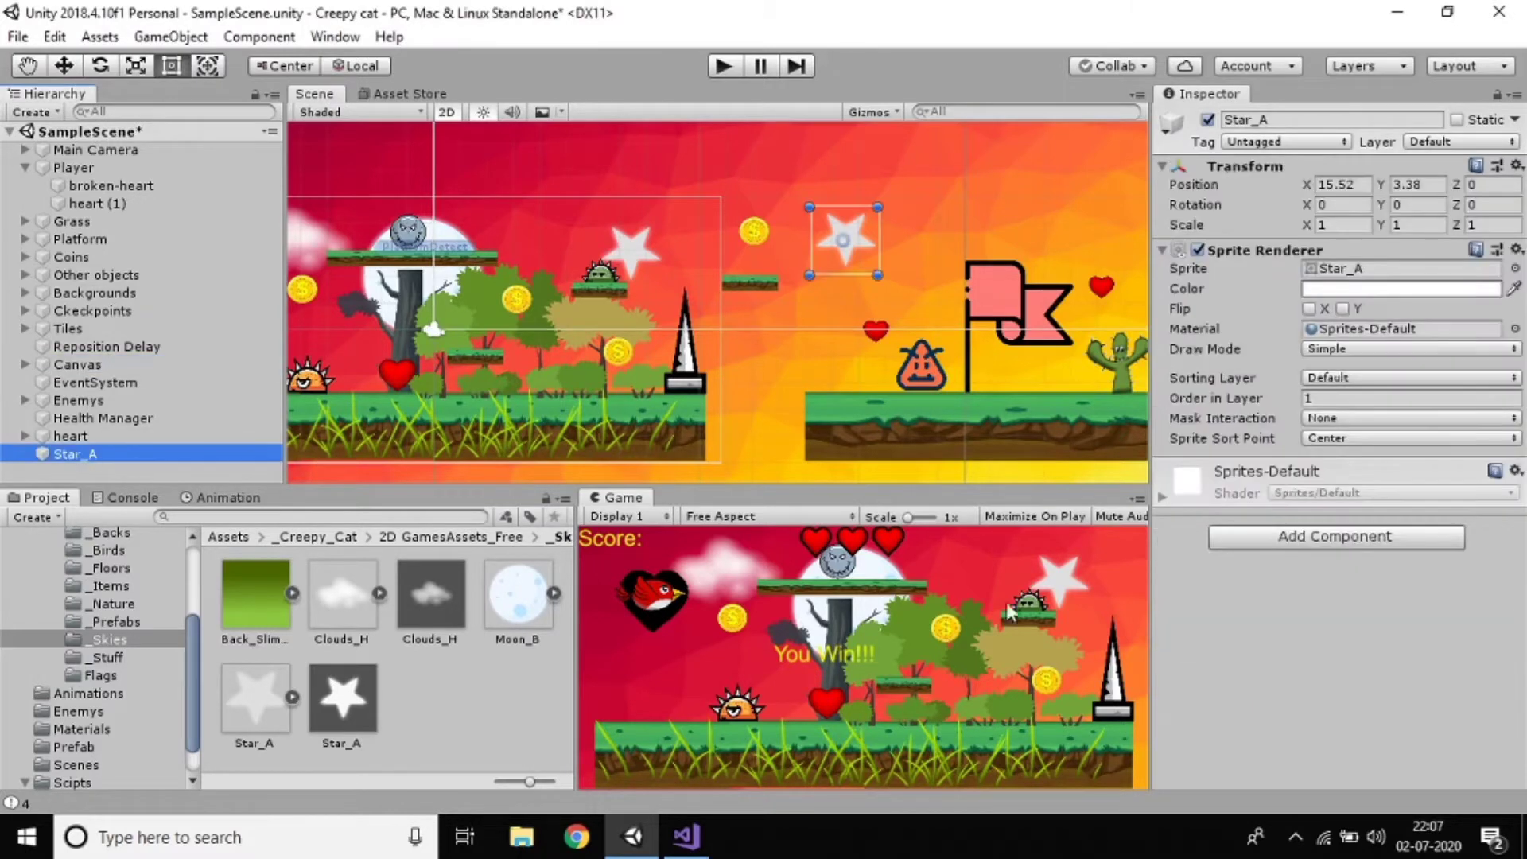
pyautogui.click(1279, 539)
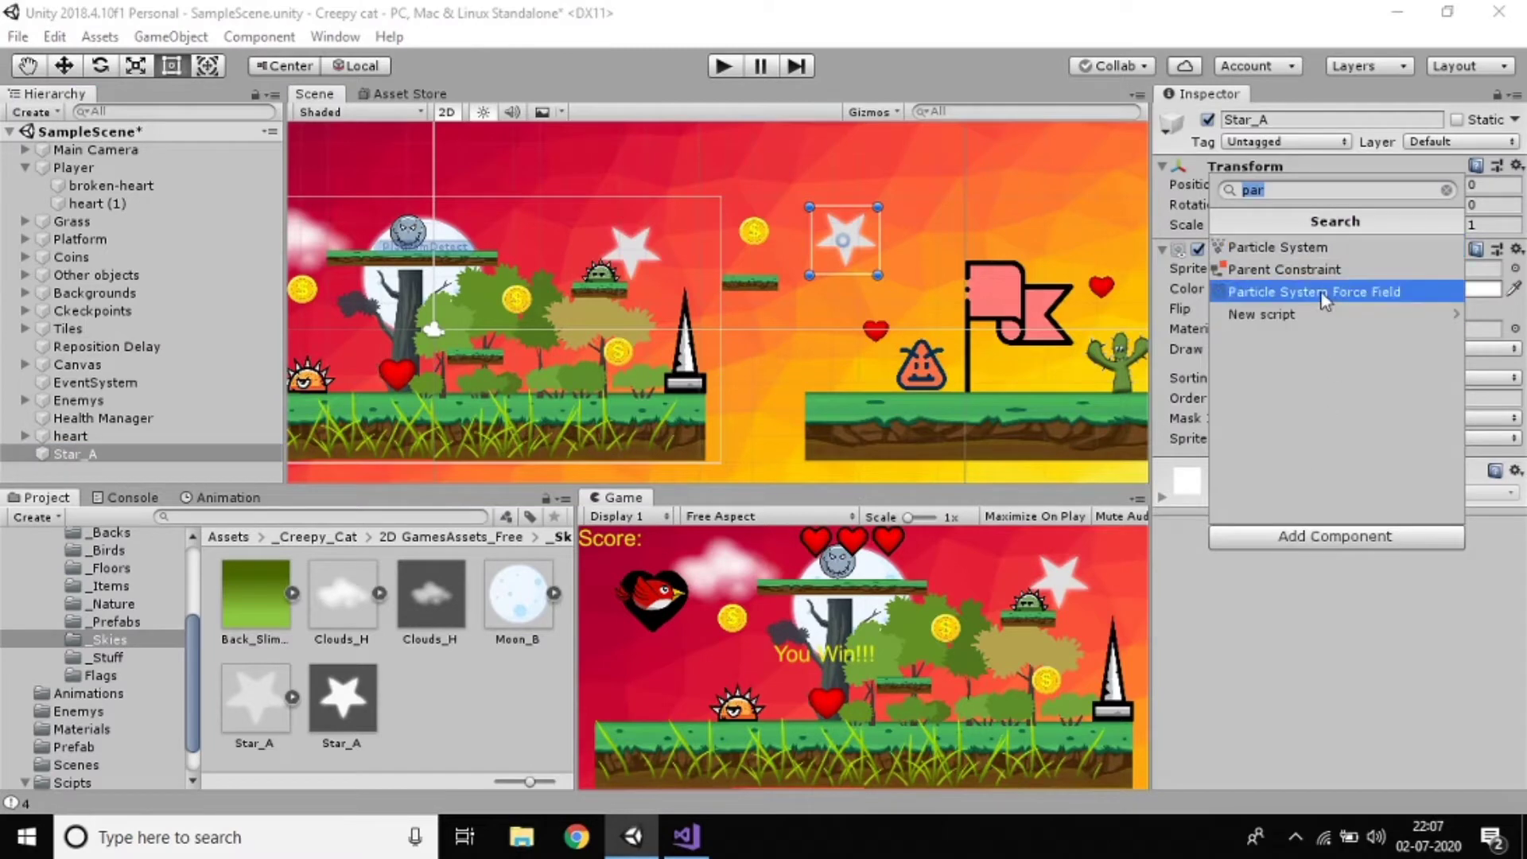
pyautogui.click(1300, 243)
pyautogui.scroll(-15, 1285, 373)
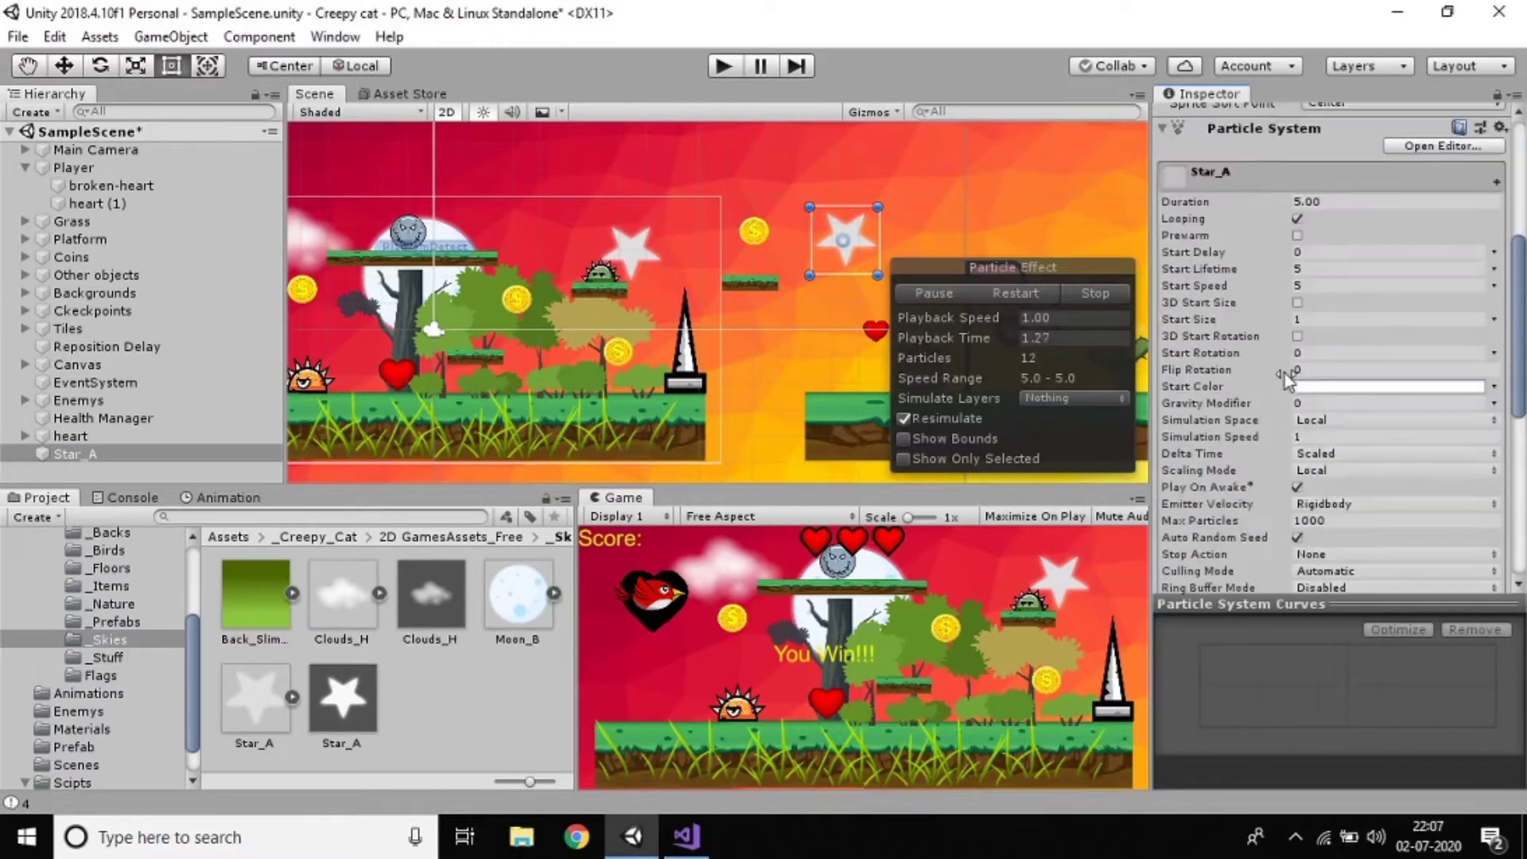
# Step: Reposition the star in the sky and shrink it slightly
pyautogui.moveTo(774, 253); pyautogui.dragTo(640, 324, button='middle')
pyautogui.moveTo(726, 286); pyautogui.dragTo(733, 210)
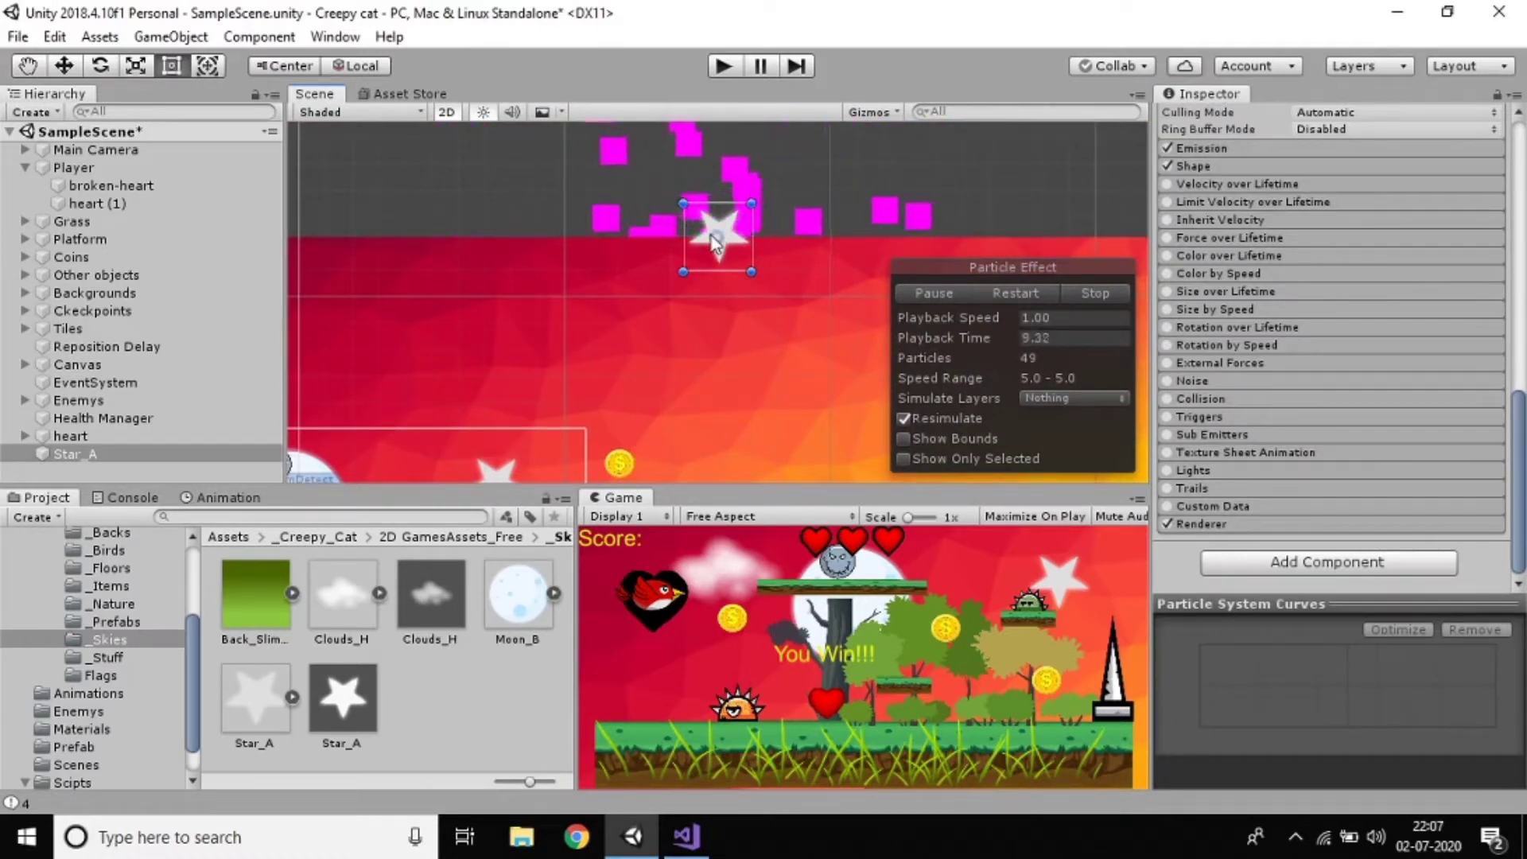
pyautogui.moveTo(699, 261); pyautogui.dragTo(676, 387)
pyautogui.scroll(-3, 675, 386)
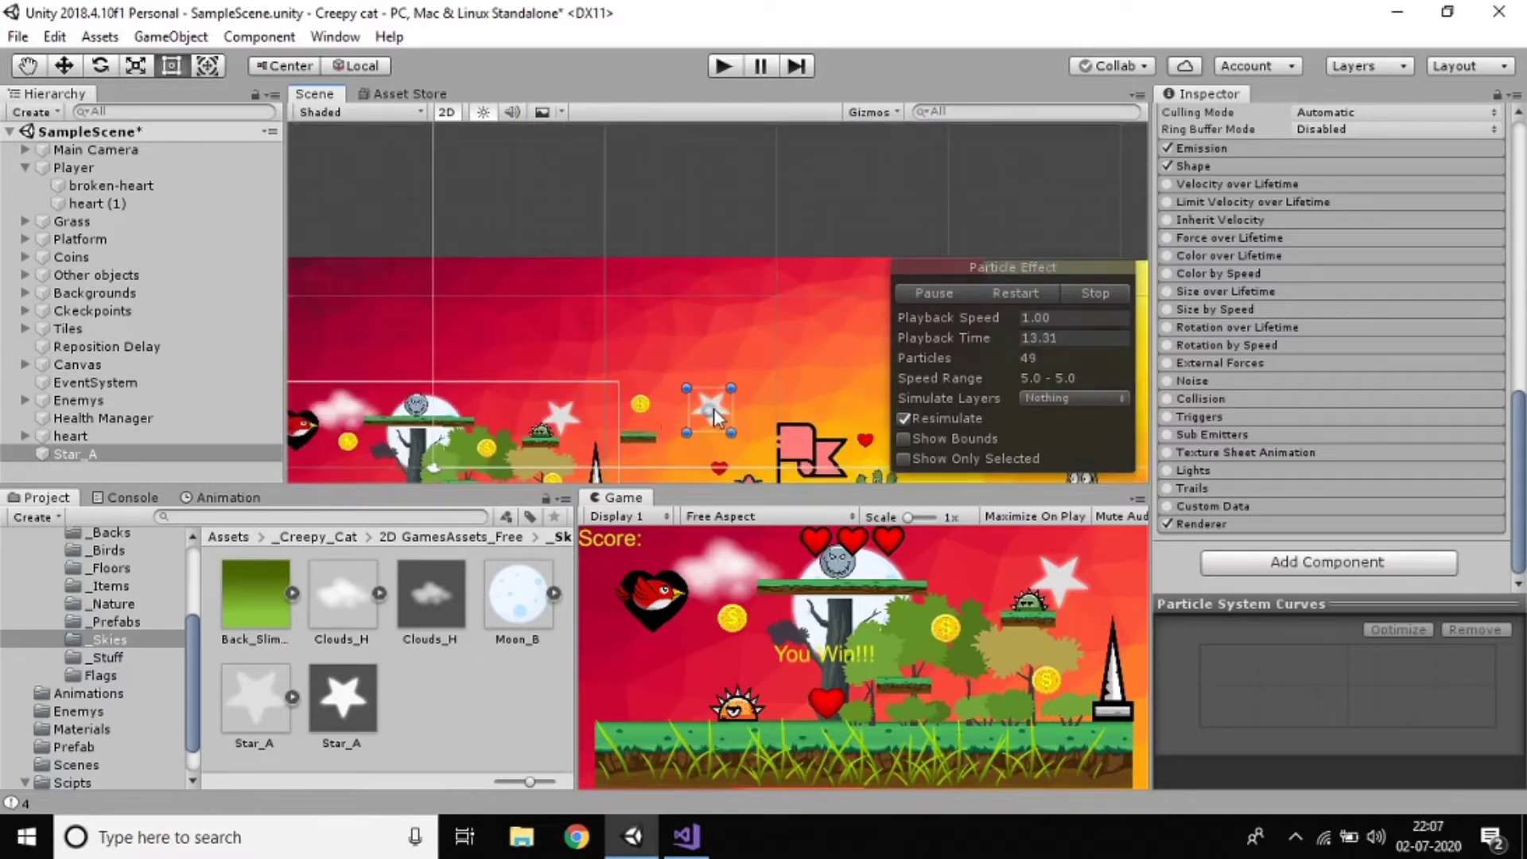
pyautogui.moveTo(730, 433); pyautogui.dragTo(712, 409)
# Step: Try Main Layer for the star's particle Renderer, then return it to Default with Order in Layer 1
pyautogui.click(1212, 520)
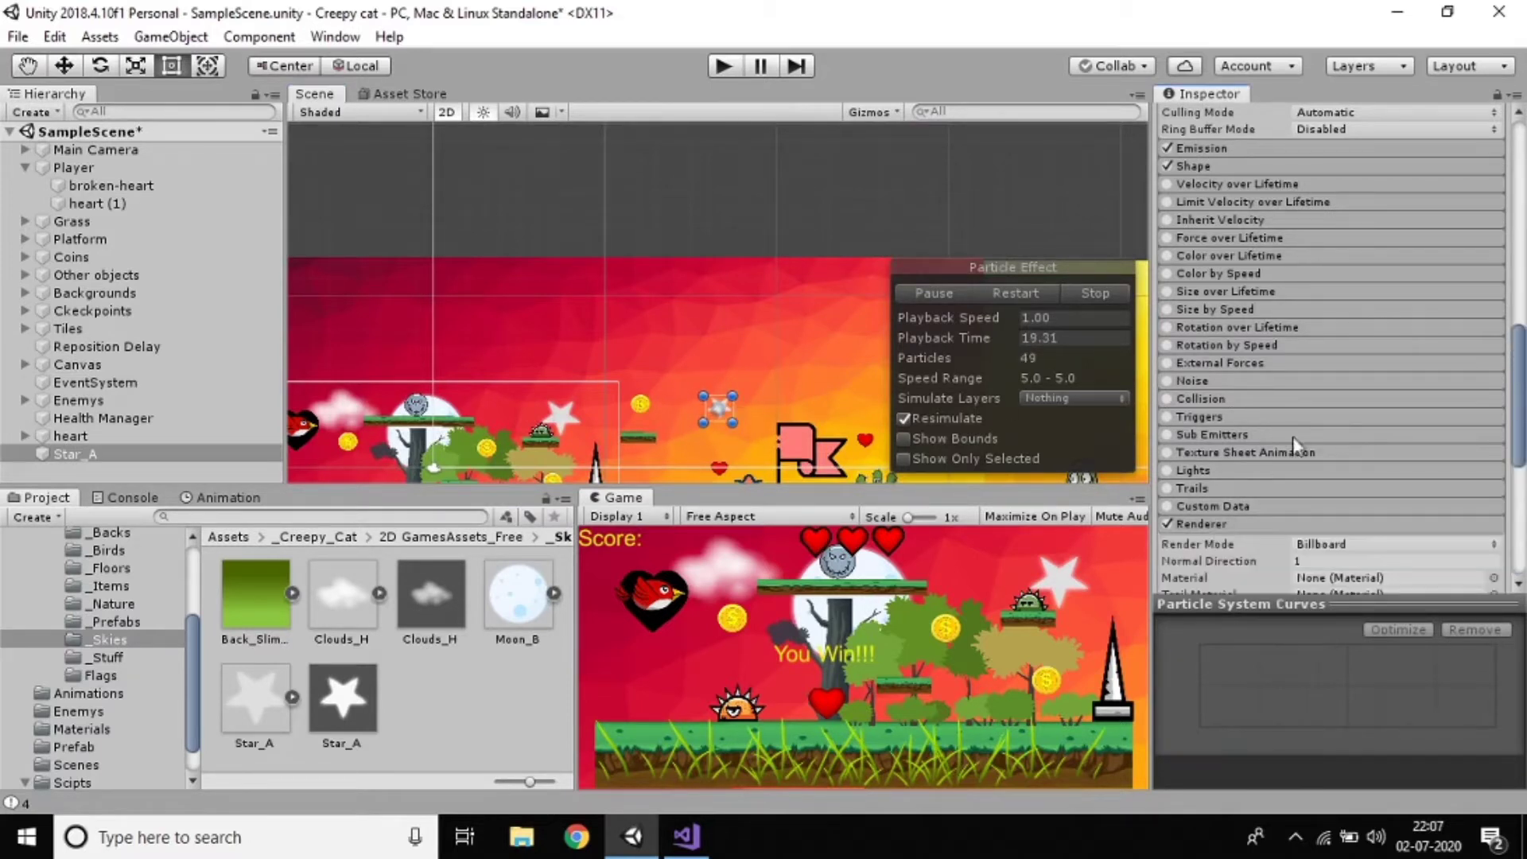
pyautogui.scroll(-5, 1308, 501)
pyautogui.click(1341, 474)
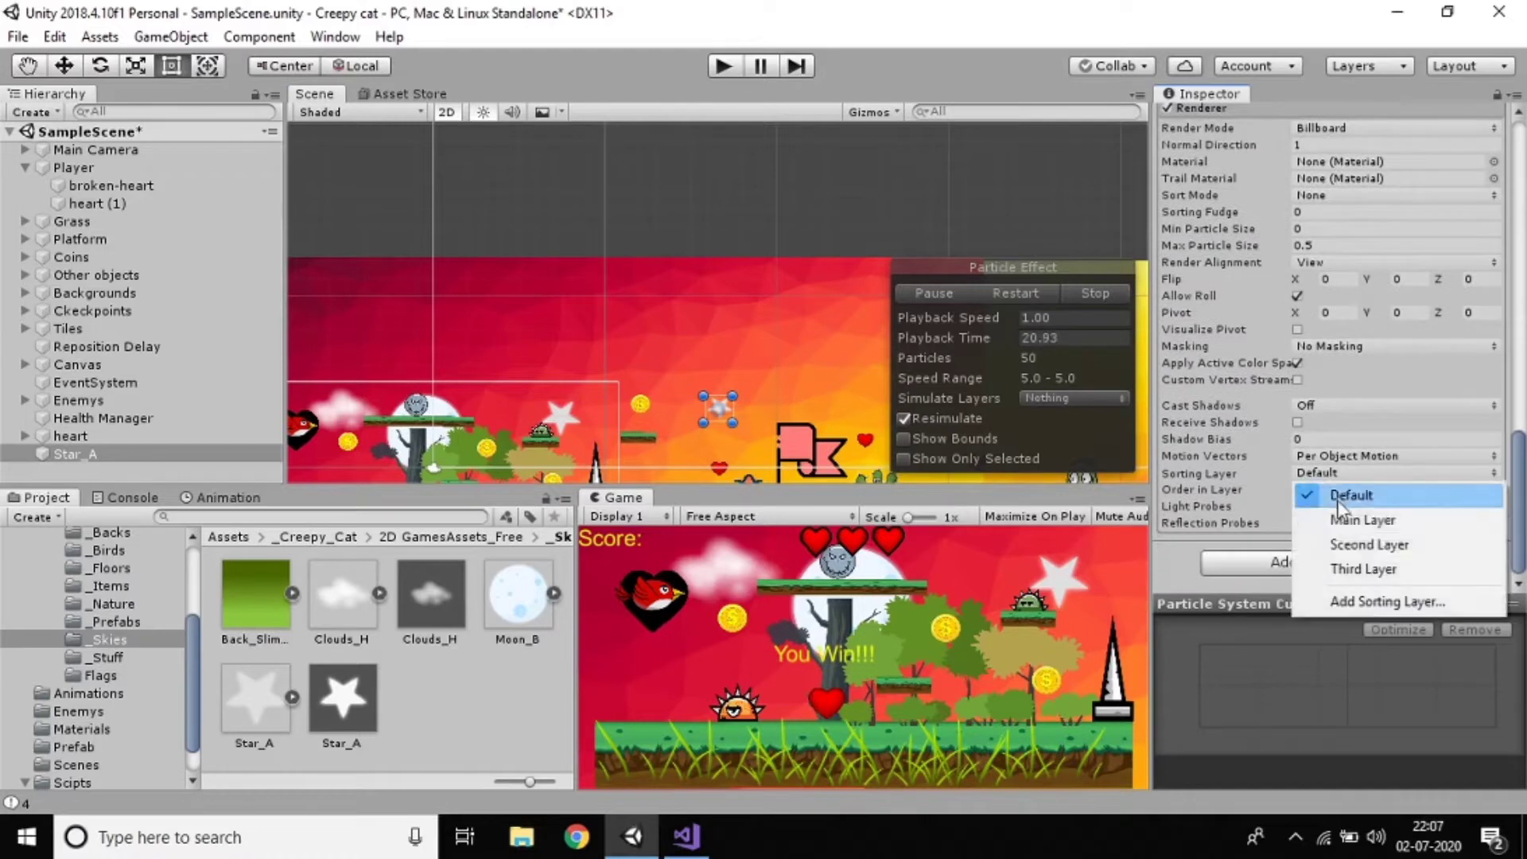
pyautogui.click(1352, 518)
pyautogui.click(1327, 490)
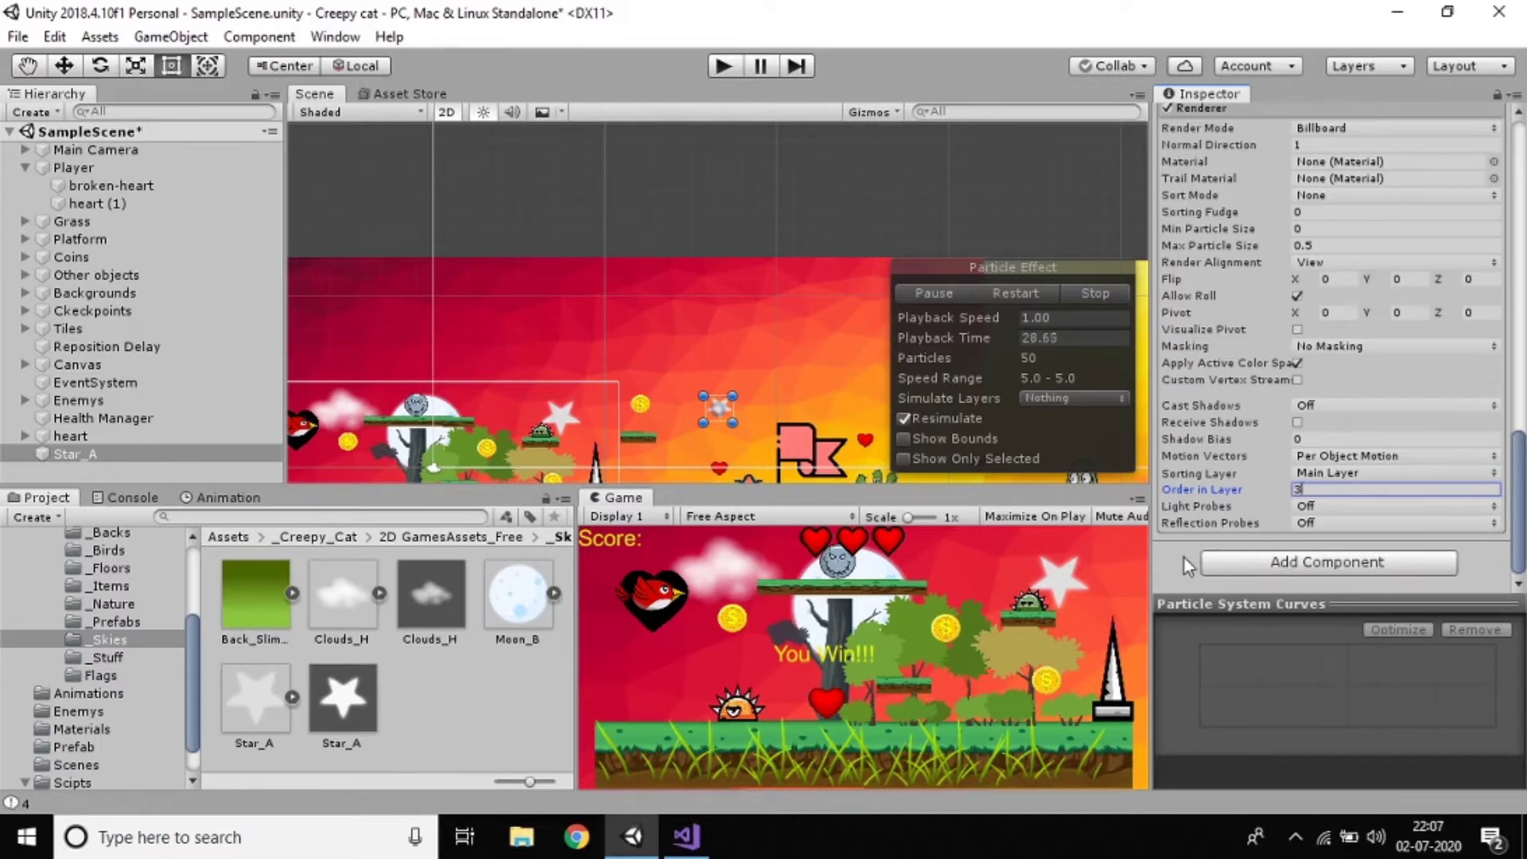
pyautogui.click(1372, 474)
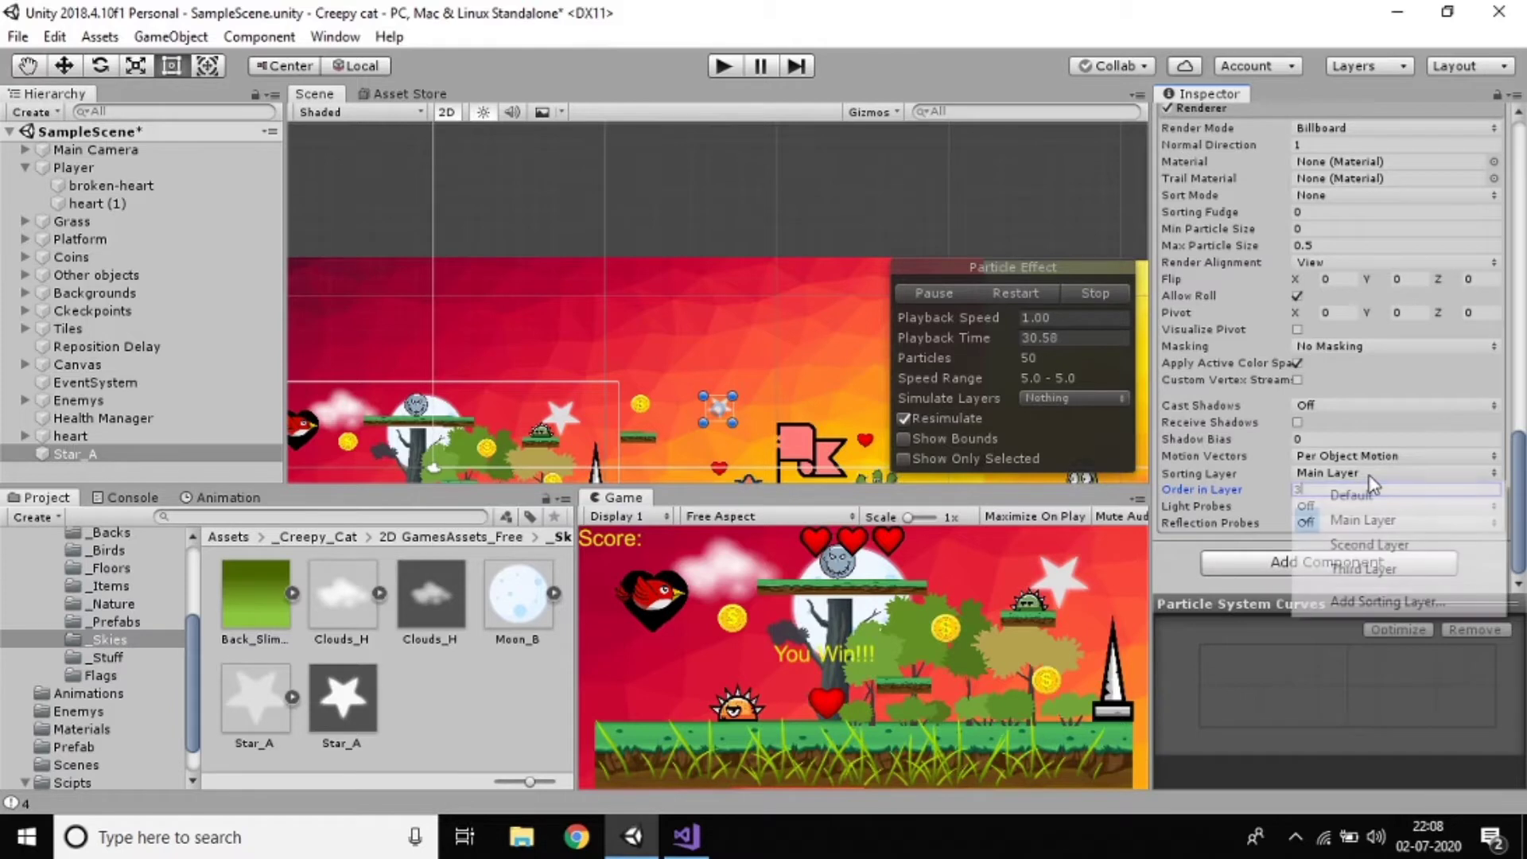
pyautogui.click(1351, 495)
pyautogui.click(1352, 472)
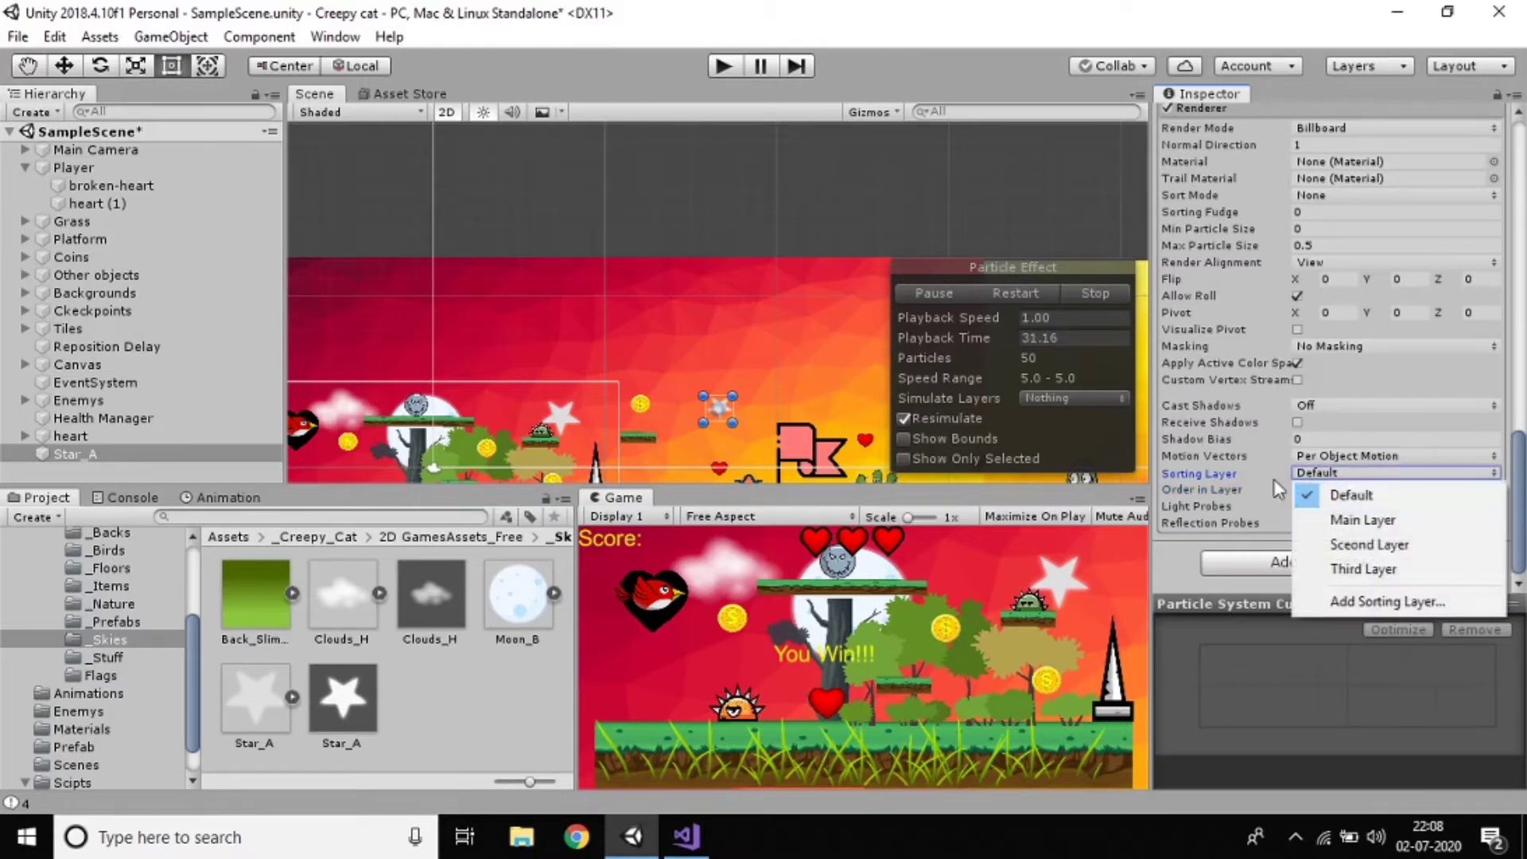
pyautogui.click(1304, 494)
pyautogui.click(1298, 489)
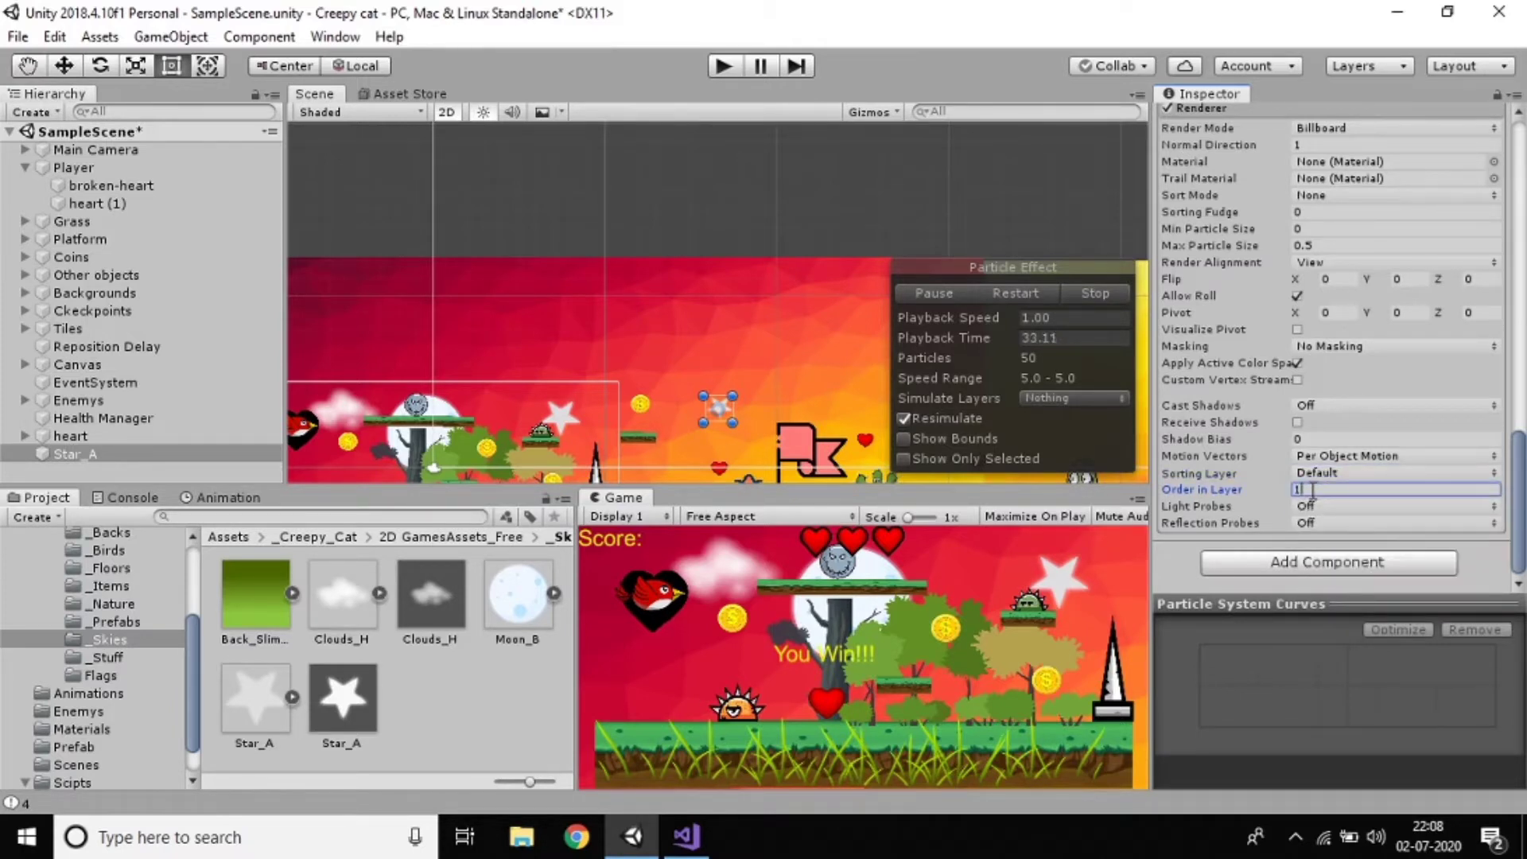
pyautogui.scroll(15, 1253, 499)
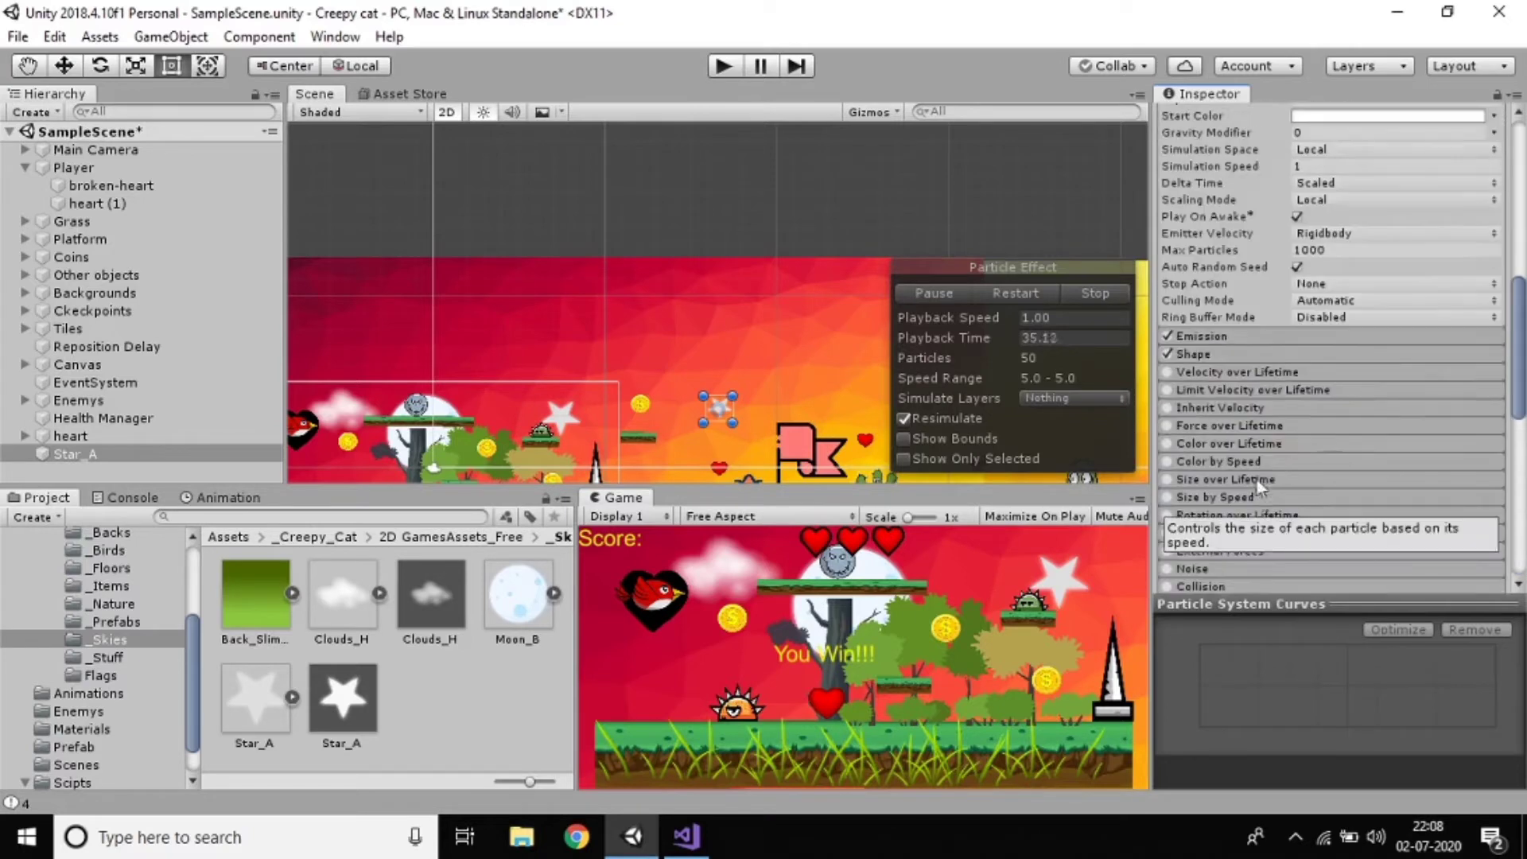
# Step: Change the particle emitter Shape from Cone to Sphere
pyautogui.scroll(8, 1225, 541)
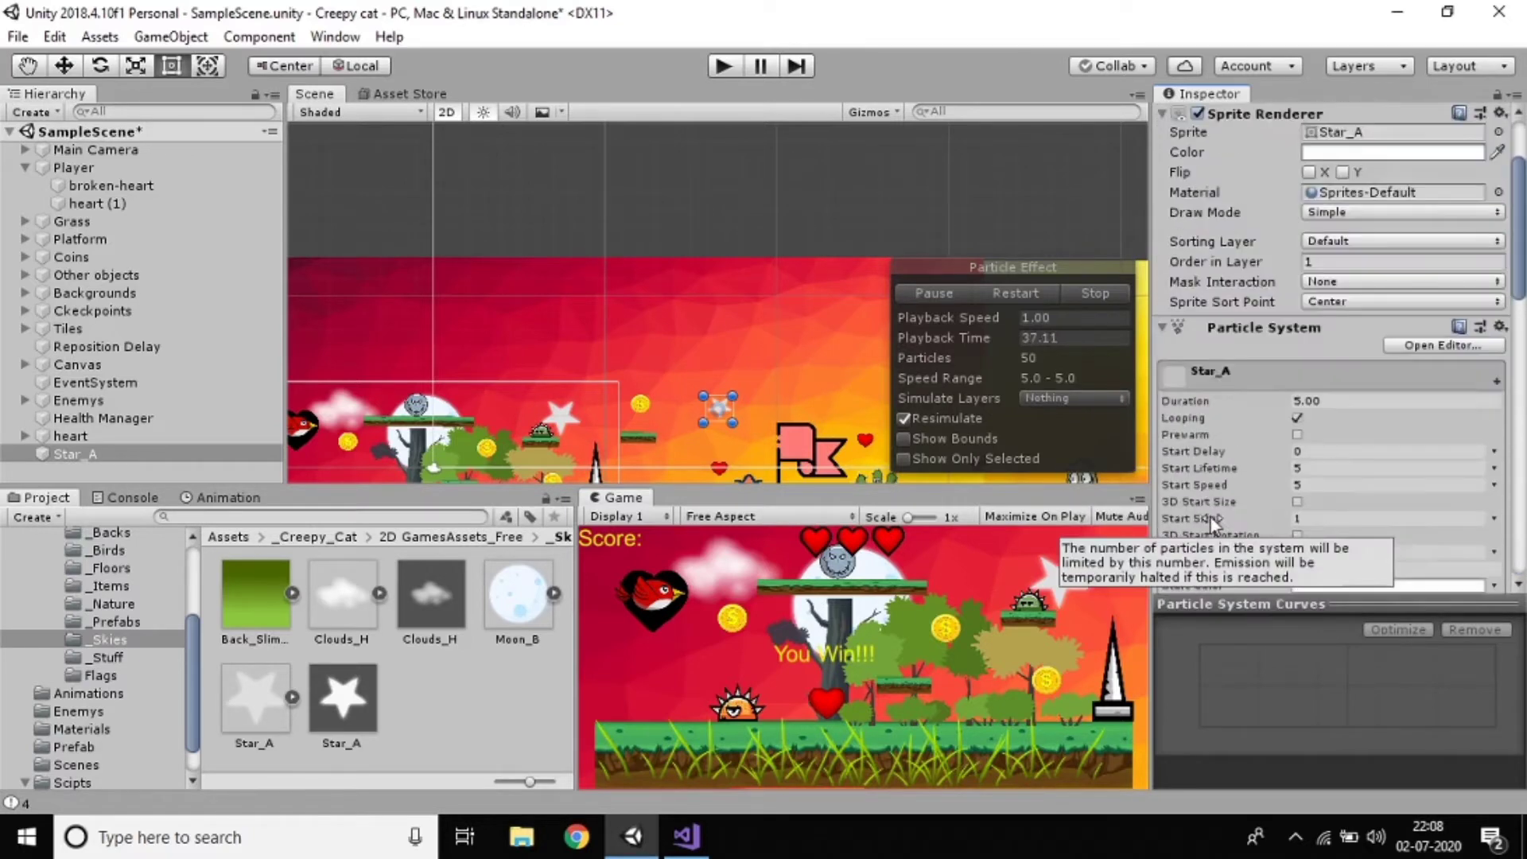
pyautogui.scroll(-6, 1210, 517)
pyautogui.scroll(-5, 1210, 517)
pyautogui.click(1196, 428)
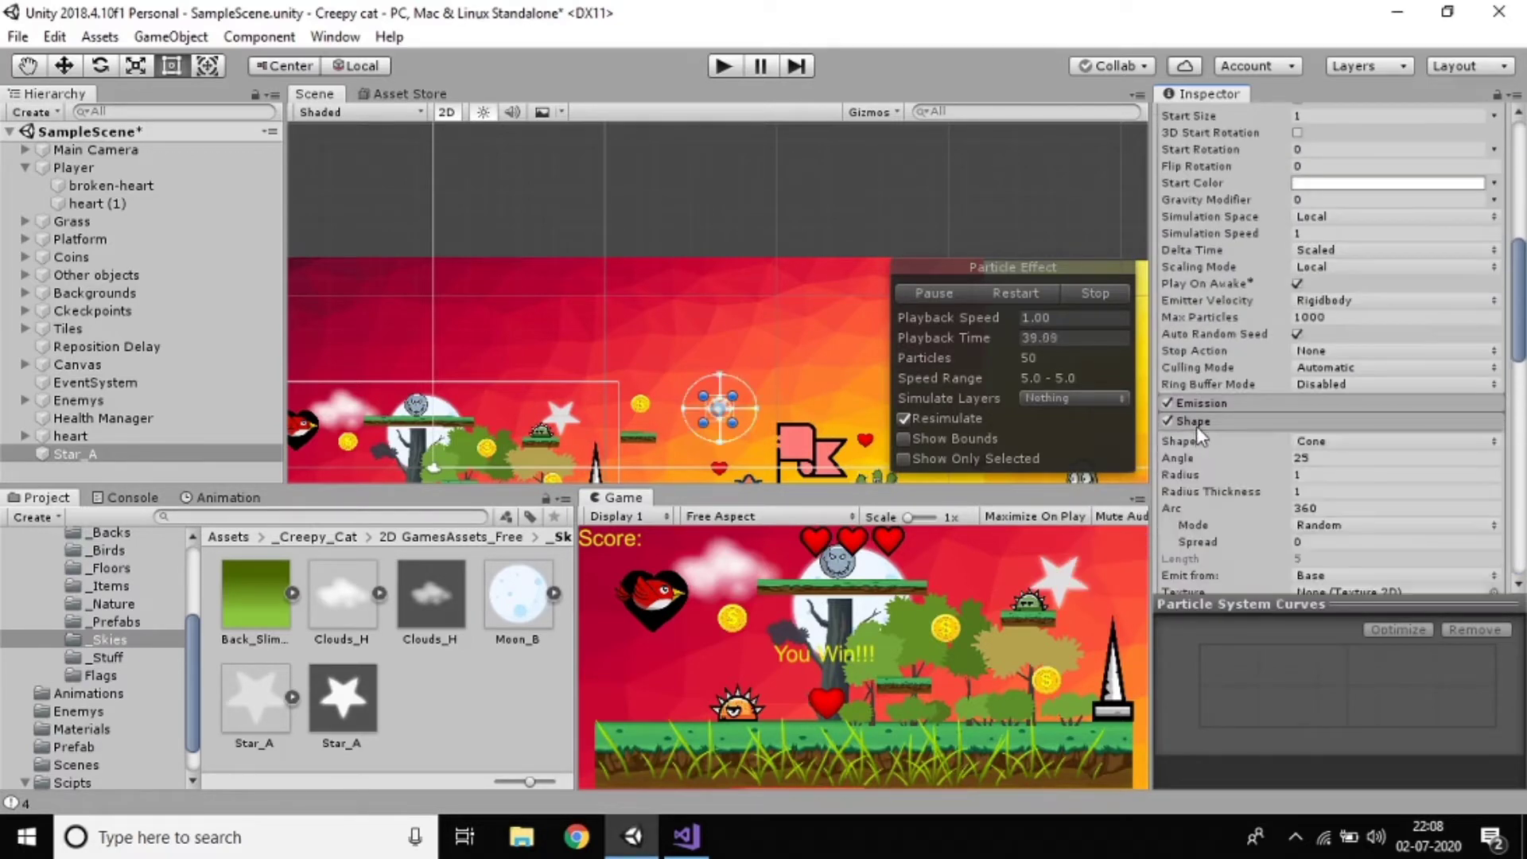
pyautogui.scroll(-4, 1196, 426)
pyautogui.click(1352, 307)
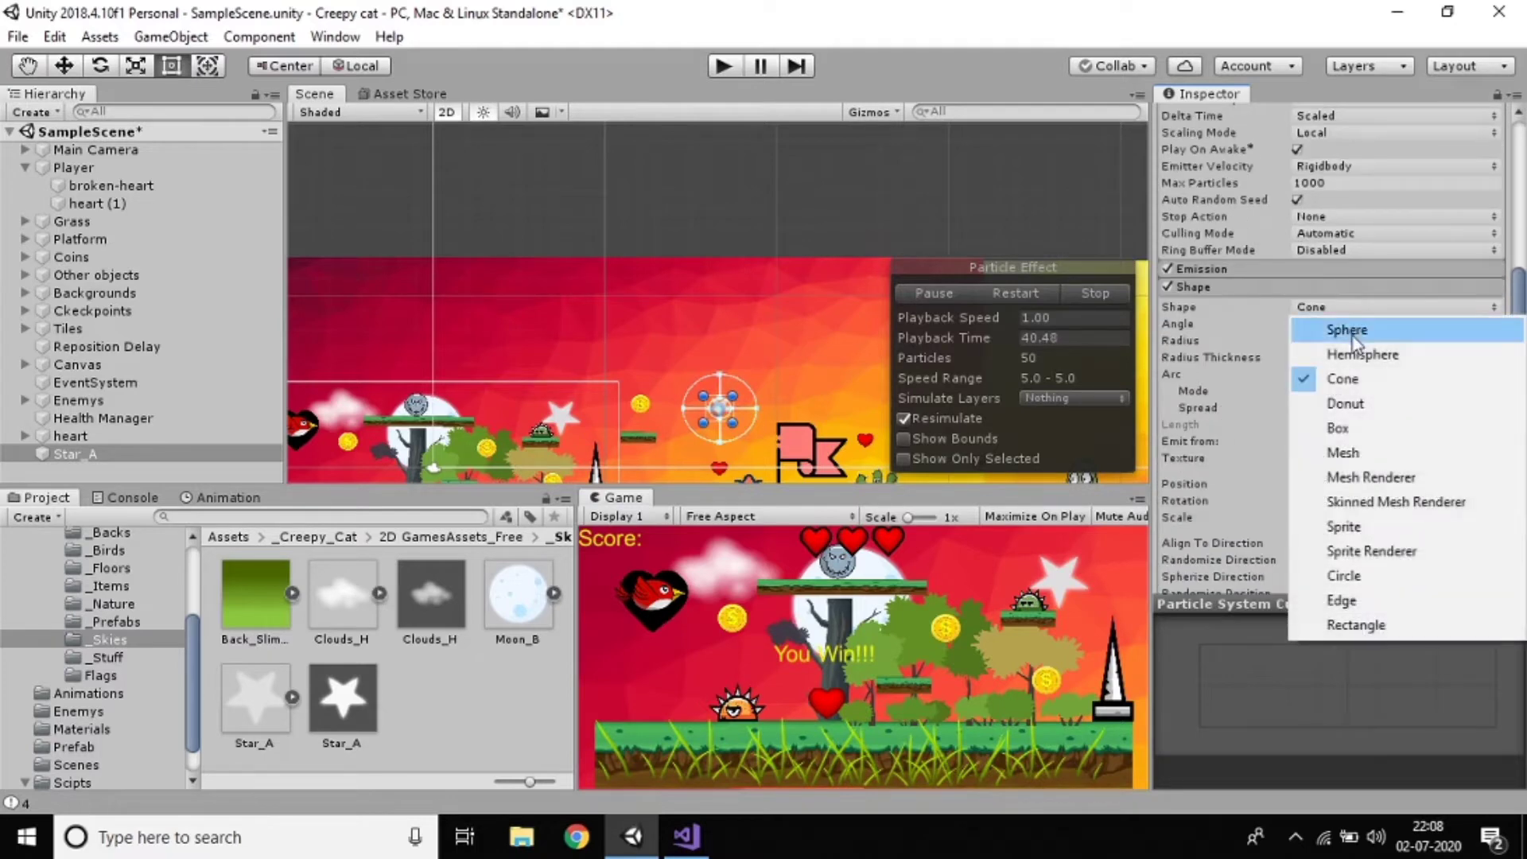
pyautogui.click(1336, 328)
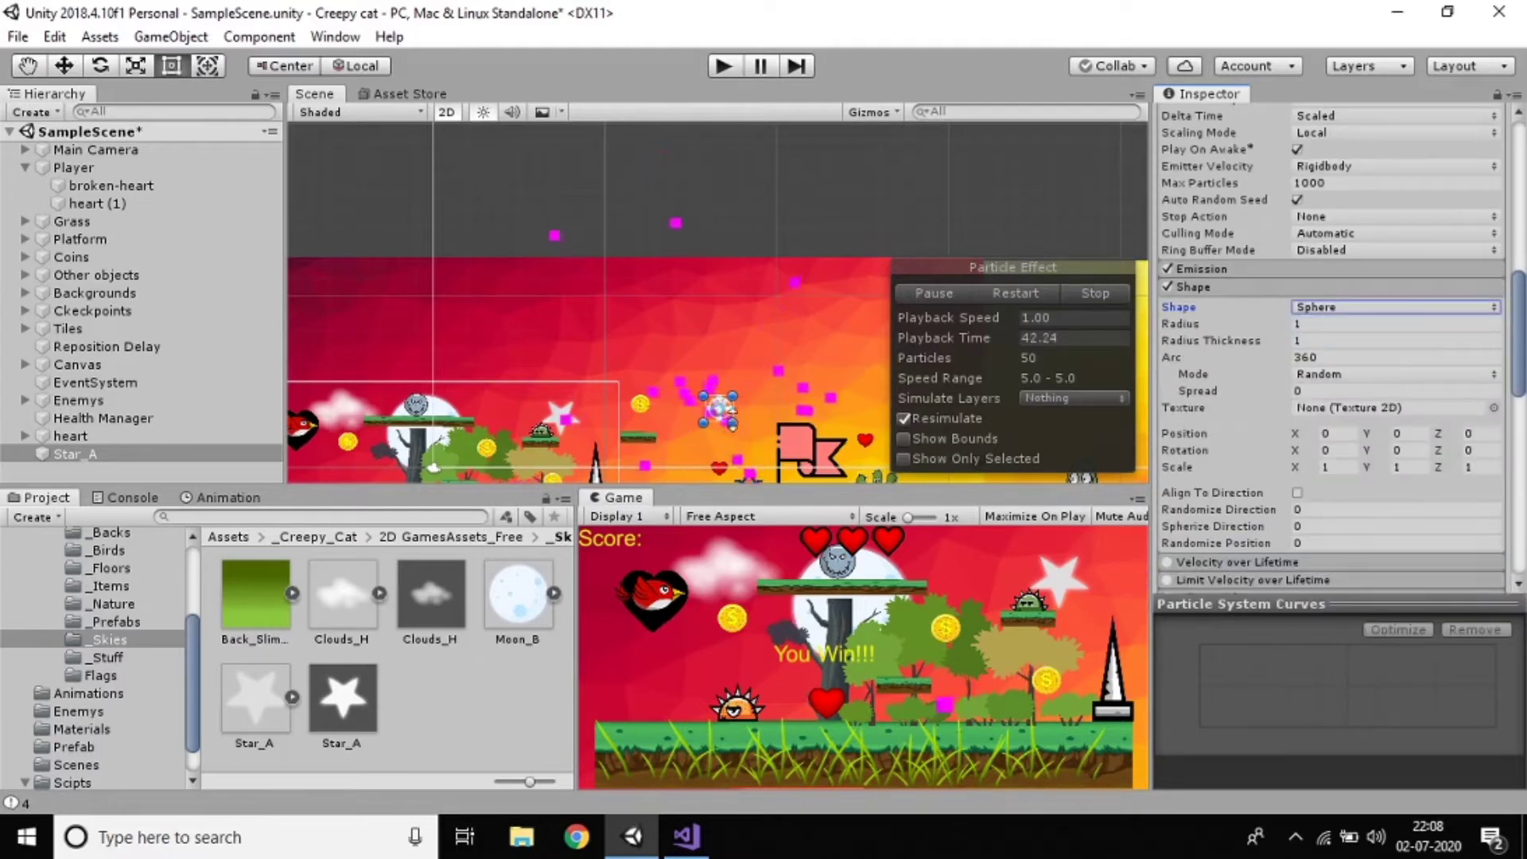
# Step: Use the Star_A asset as the Renderer material so particles appear as white stars
pyautogui.scroll(4, 771, 383)
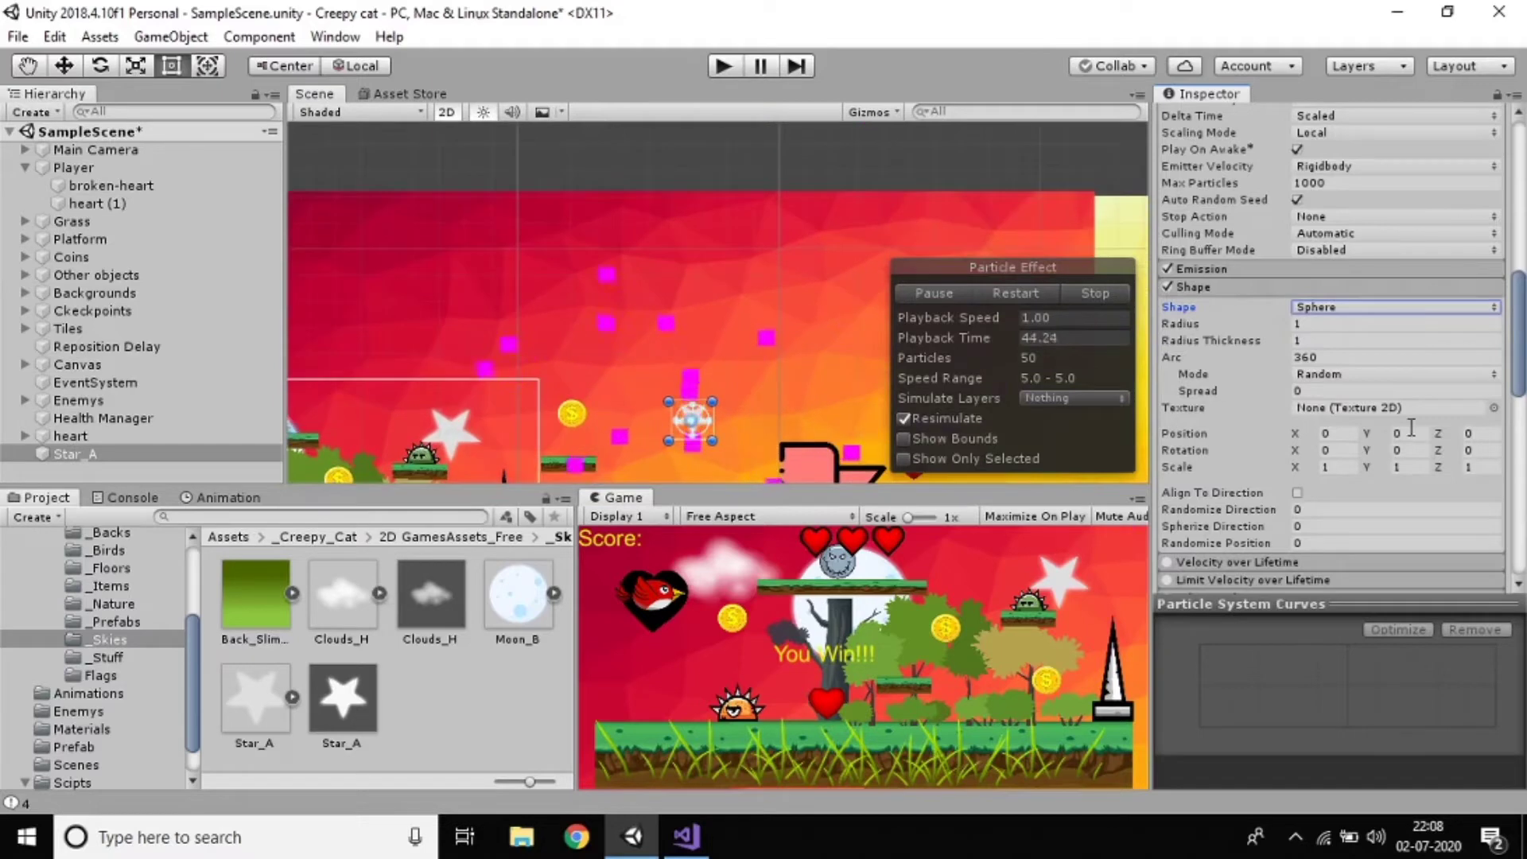
pyautogui.scroll(-8, 1409, 424)
pyautogui.scroll(-8, 1410, 424)
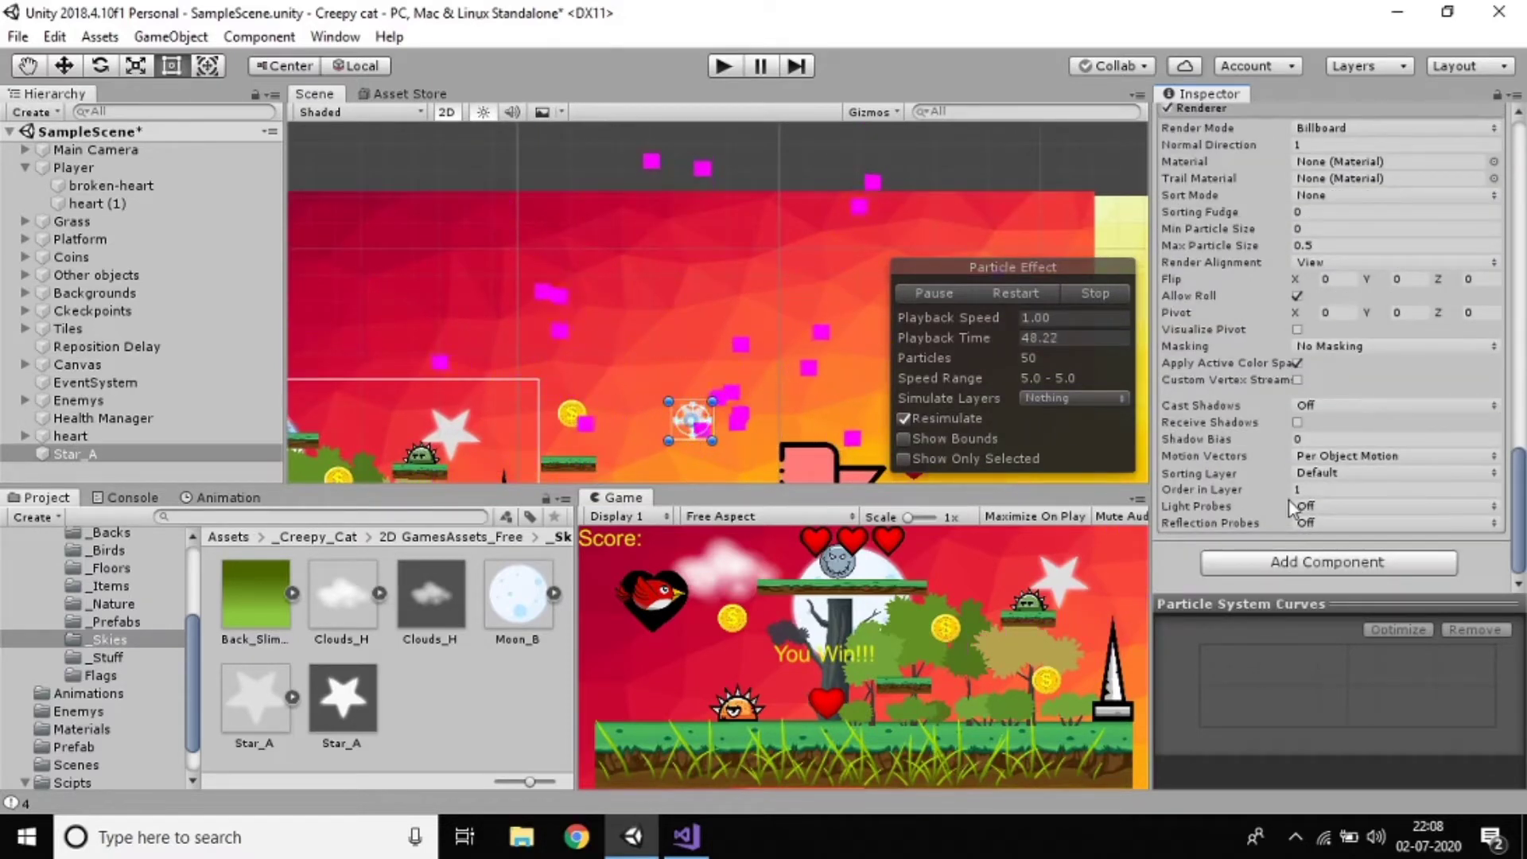
pyautogui.scroll(3, 1288, 499)
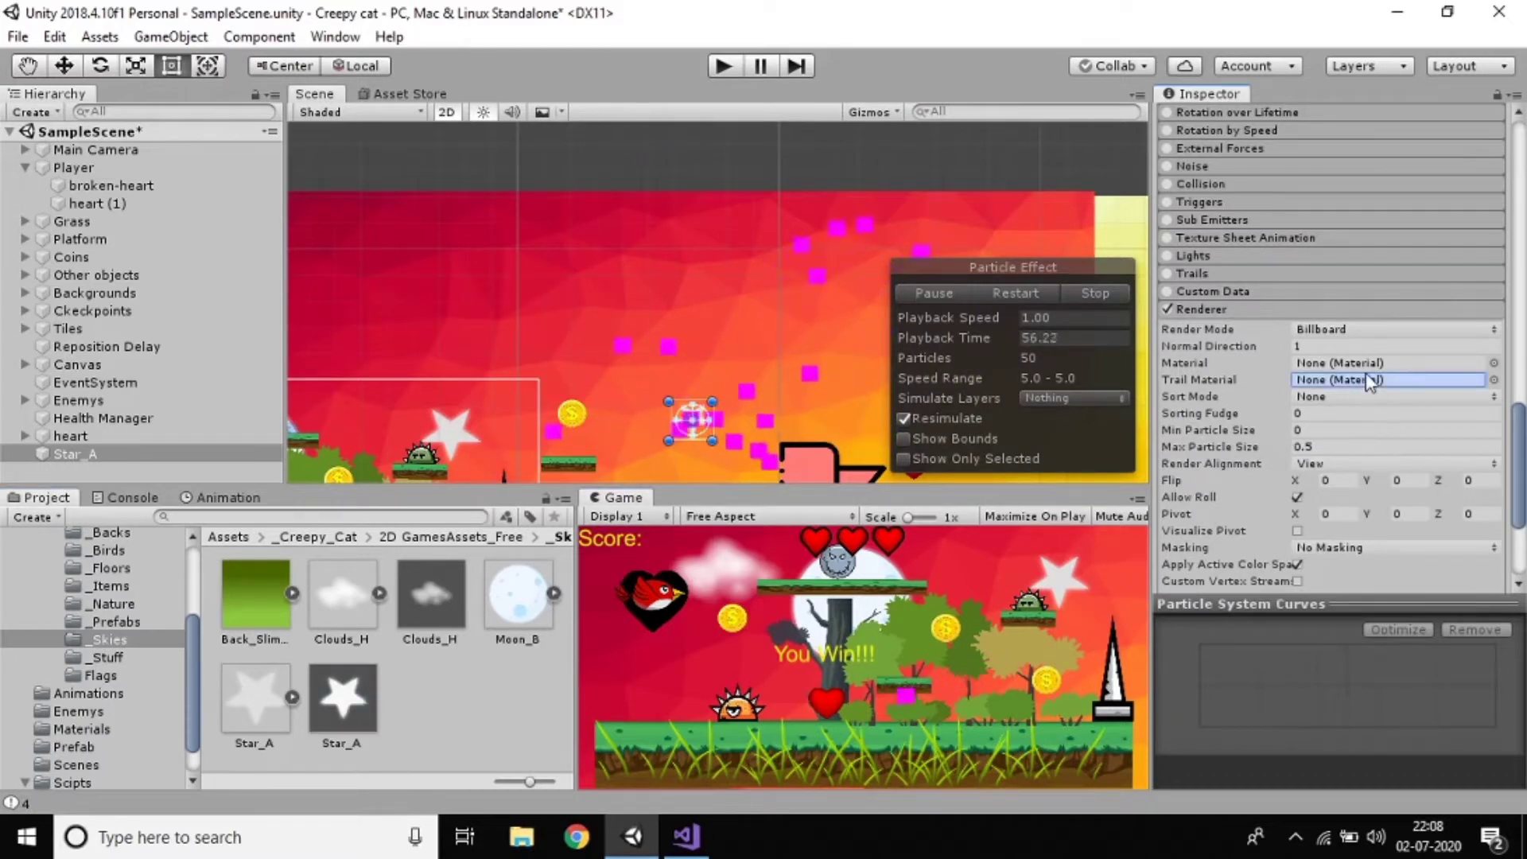
pyautogui.moveTo(1366, 369); pyautogui.dragTo(1366, 367)
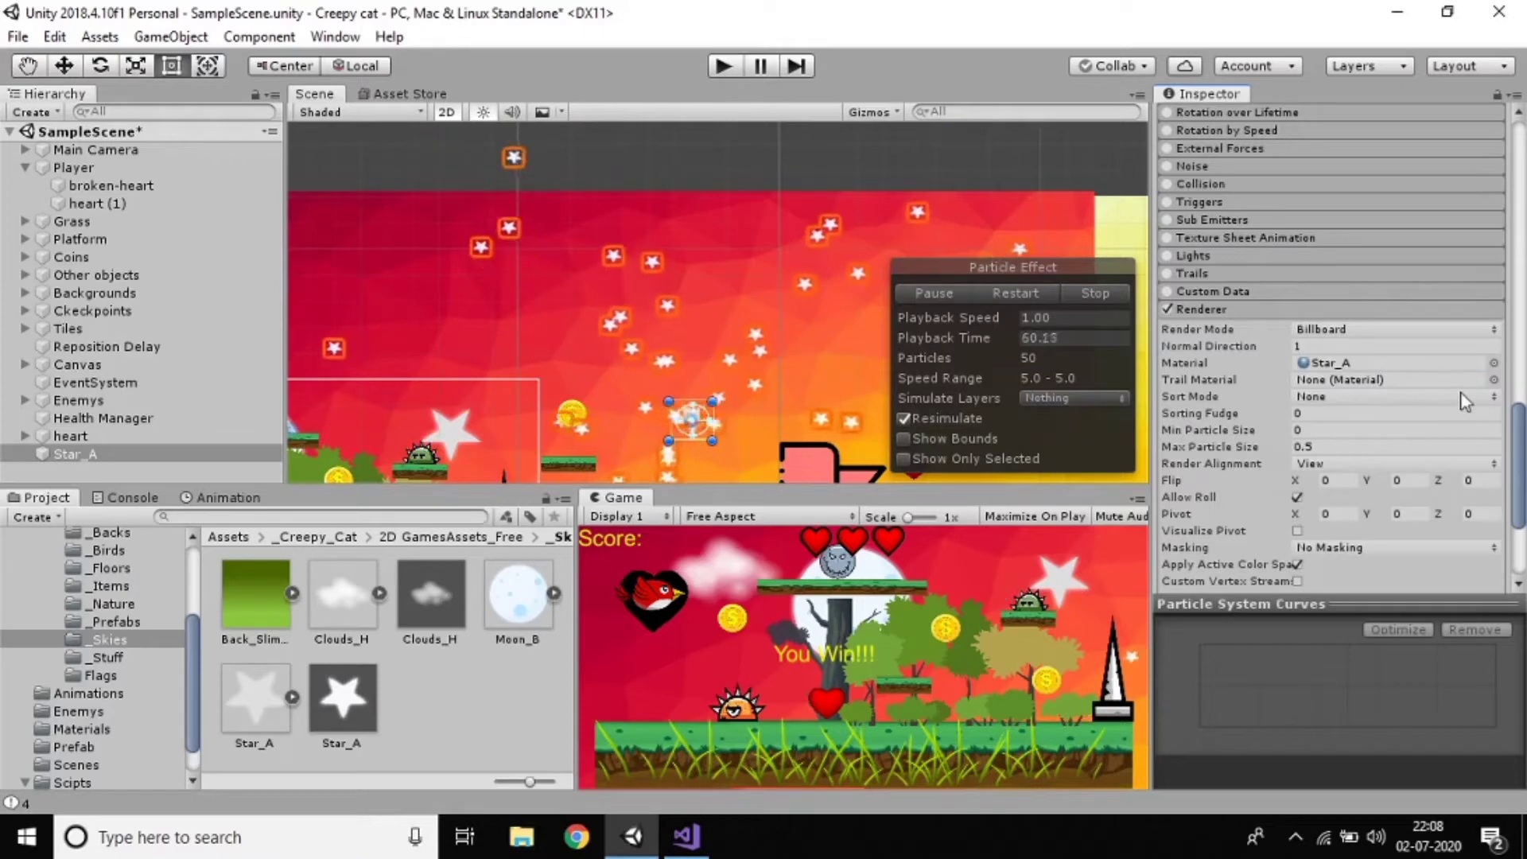
pyautogui.scroll(10, 1441, 399)
pyautogui.scroll(10, 1441, 399)
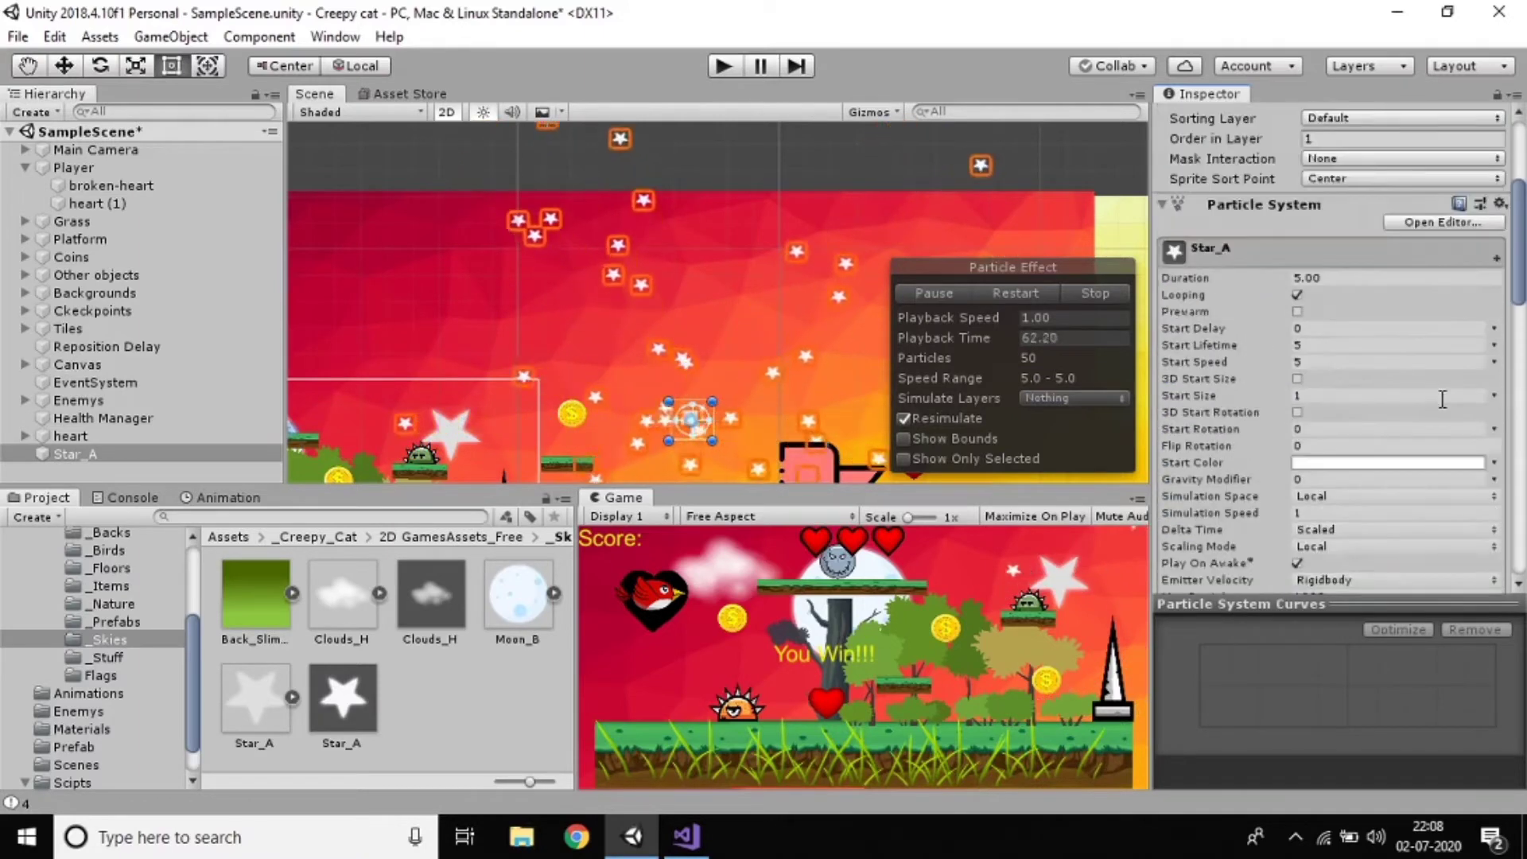
pyautogui.scroll(-2, 1353, 426)
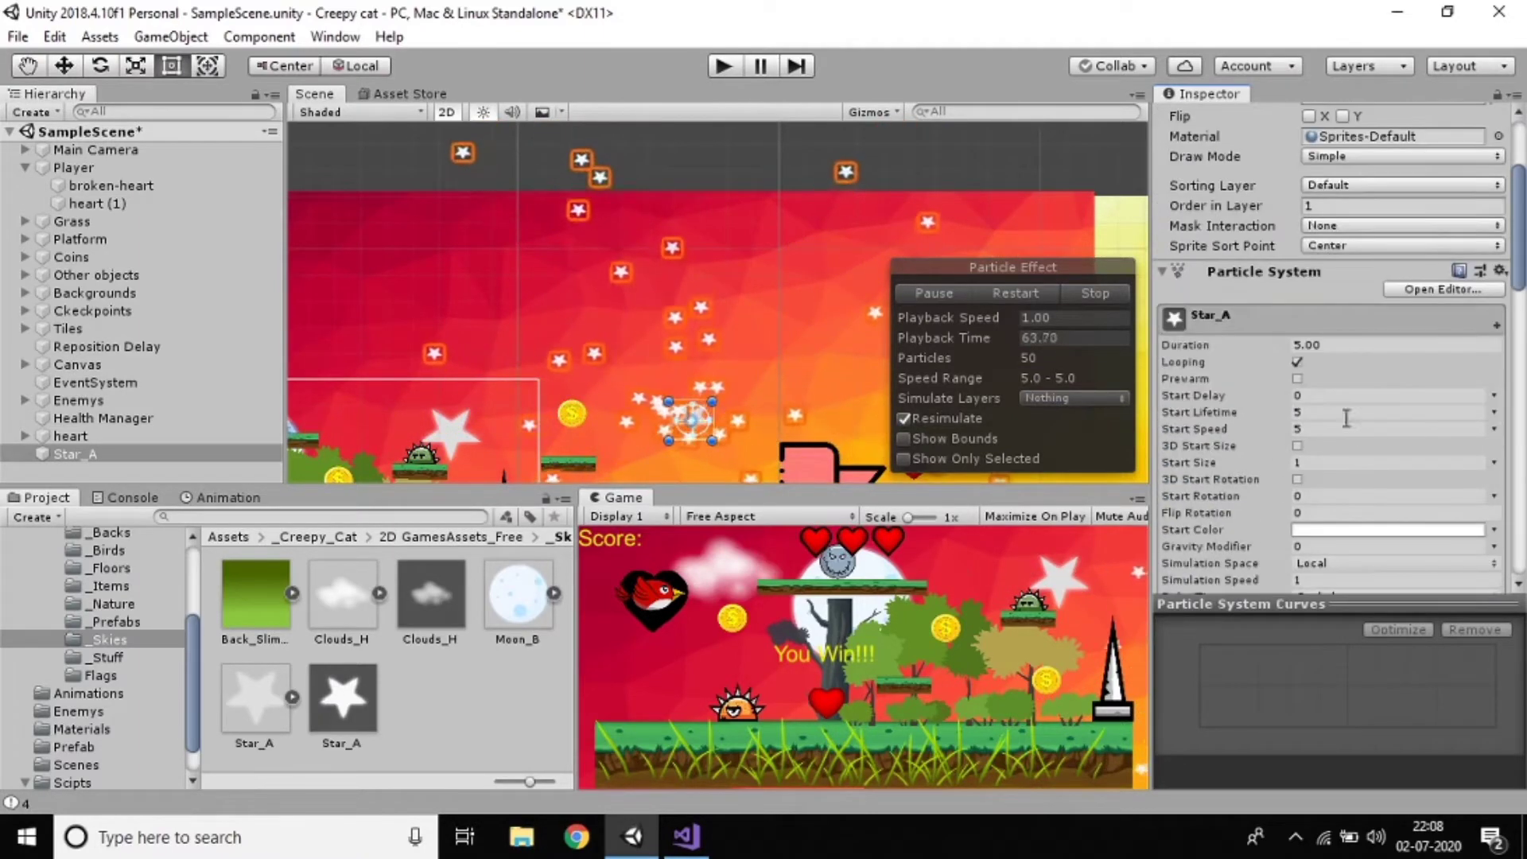
# Step: Set the particle Duration to 2.00 seconds with Looping kept on, and restart the preview
pyautogui.click(1342, 346)
pyautogui.write('2')
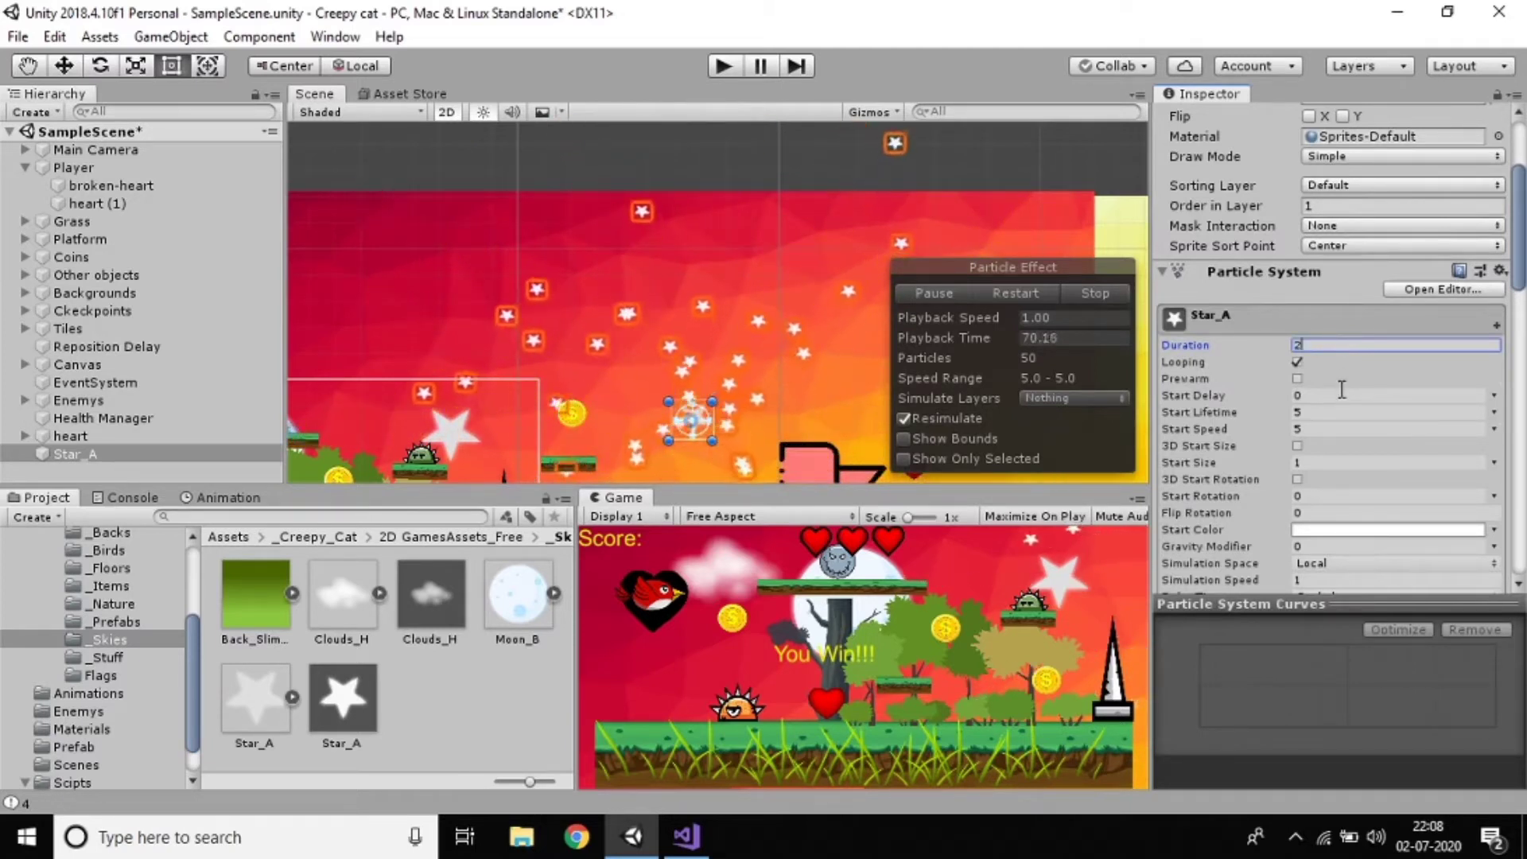
pyautogui.scroll(-2, 1320, 334)
pyautogui.click(1297, 295)
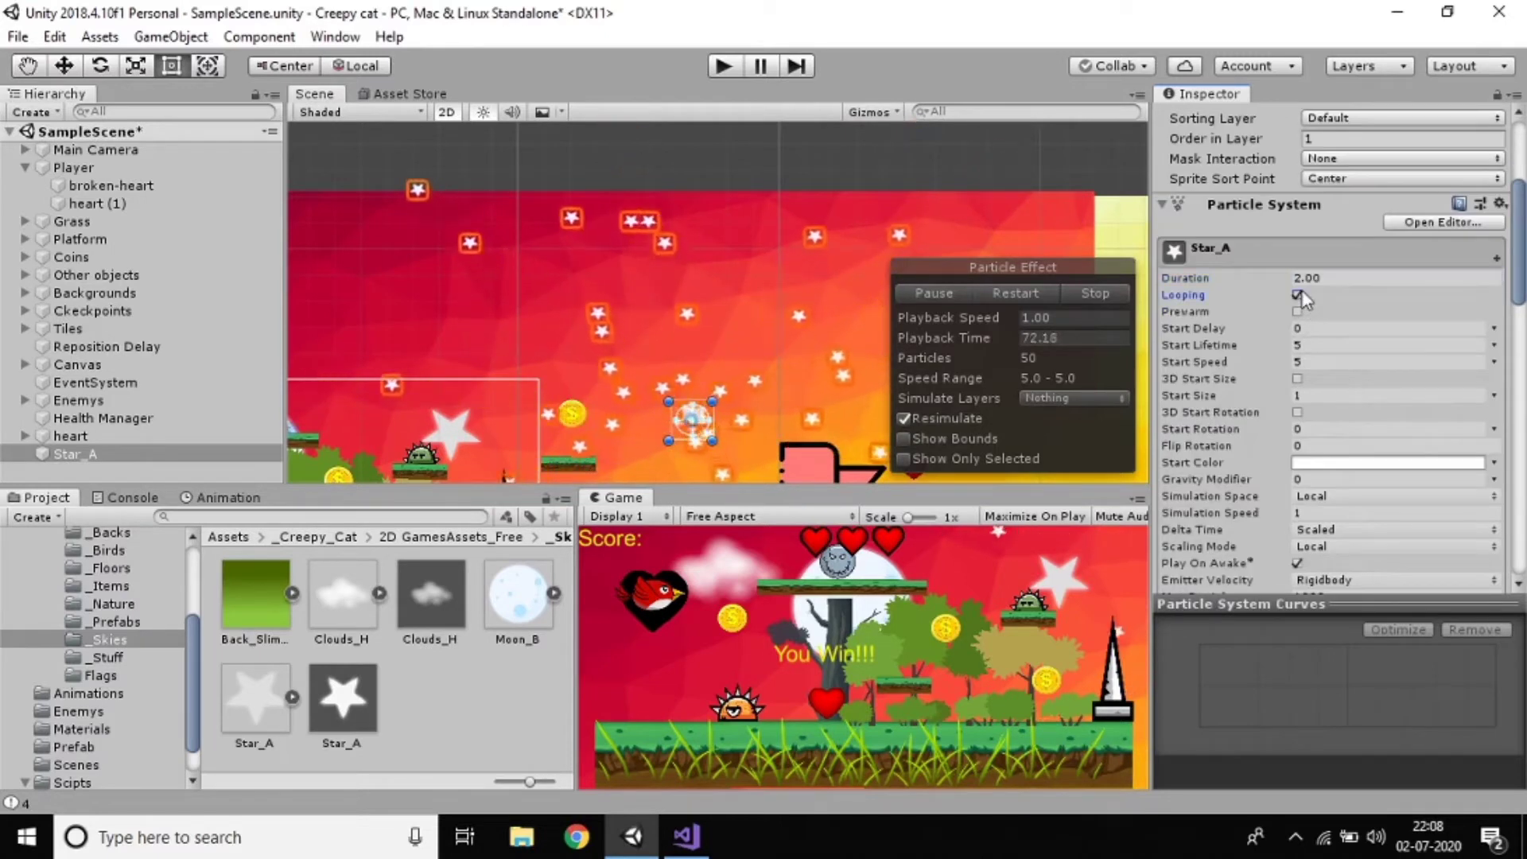
pyautogui.click(1297, 295)
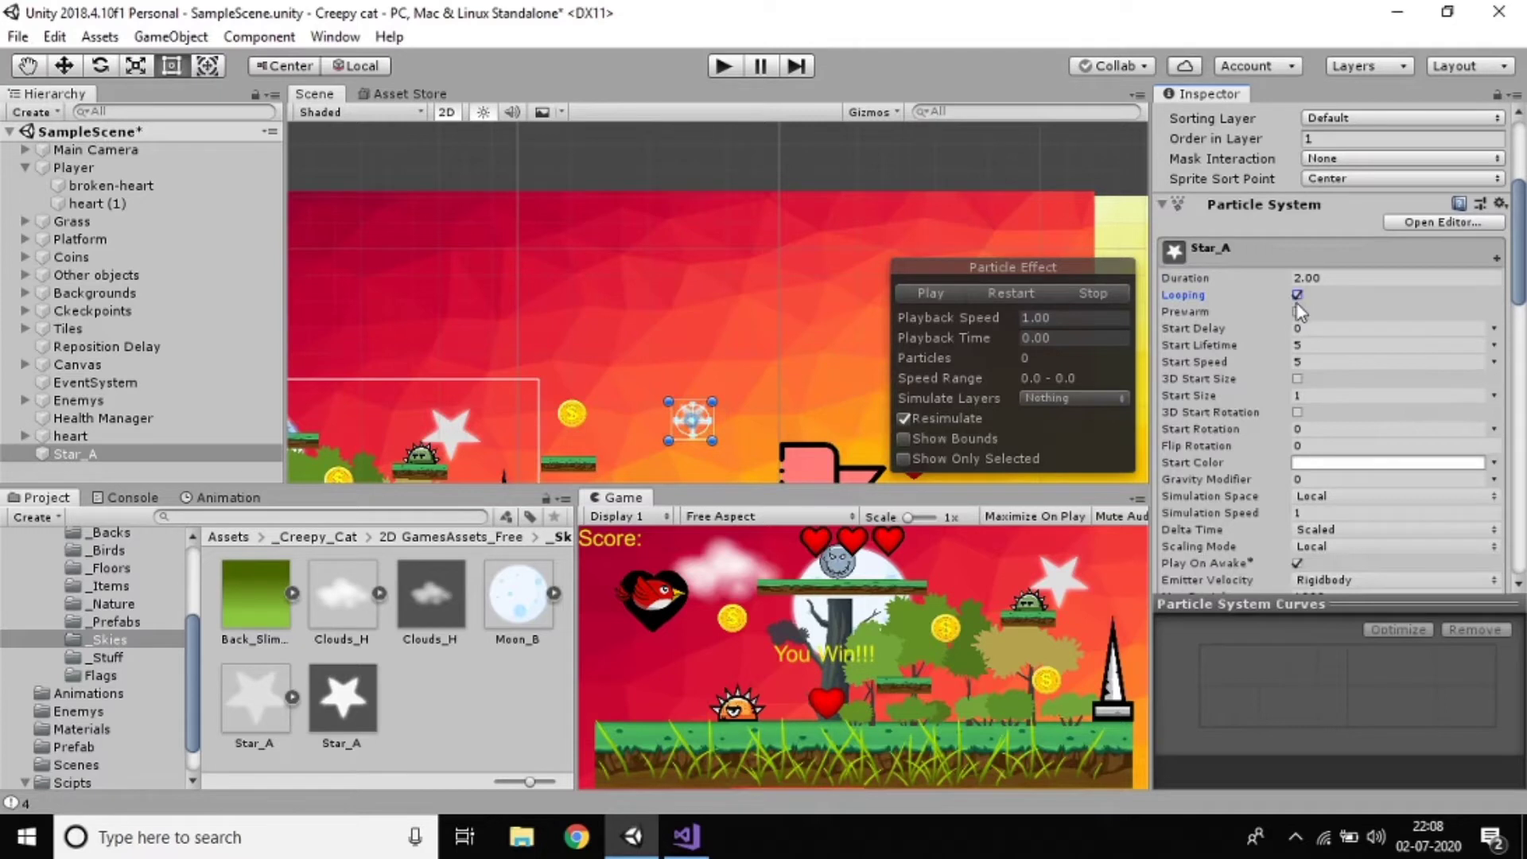
pyautogui.click(932, 291)
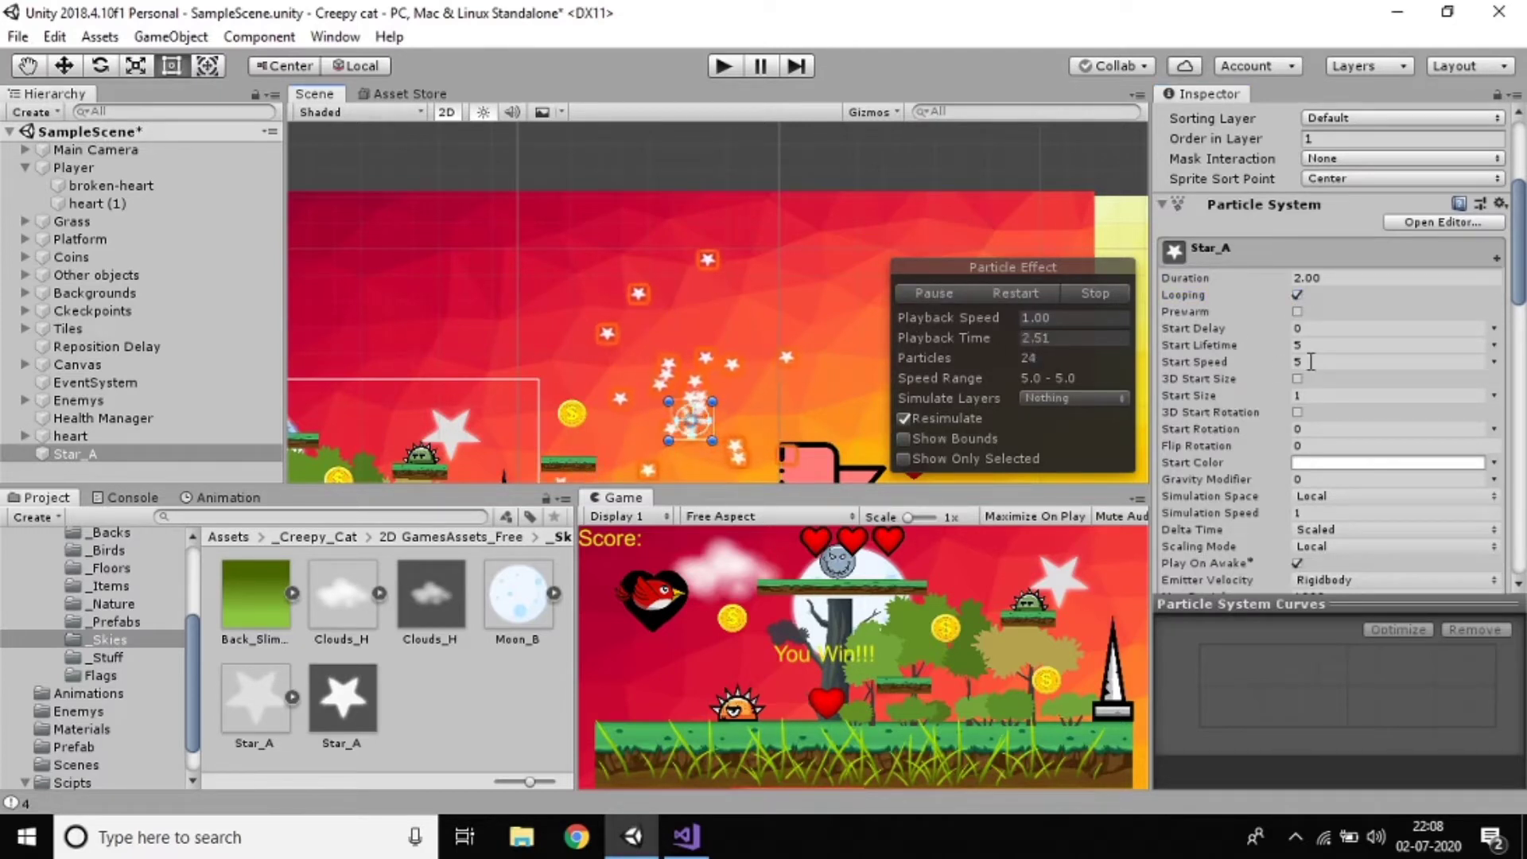
# Step: Edit the Emission module's Rate over Time, then run the game in Play mode
pyautogui.scroll(-4, 1224, 377)
pyautogui.scroll(-2, 1224, 467)
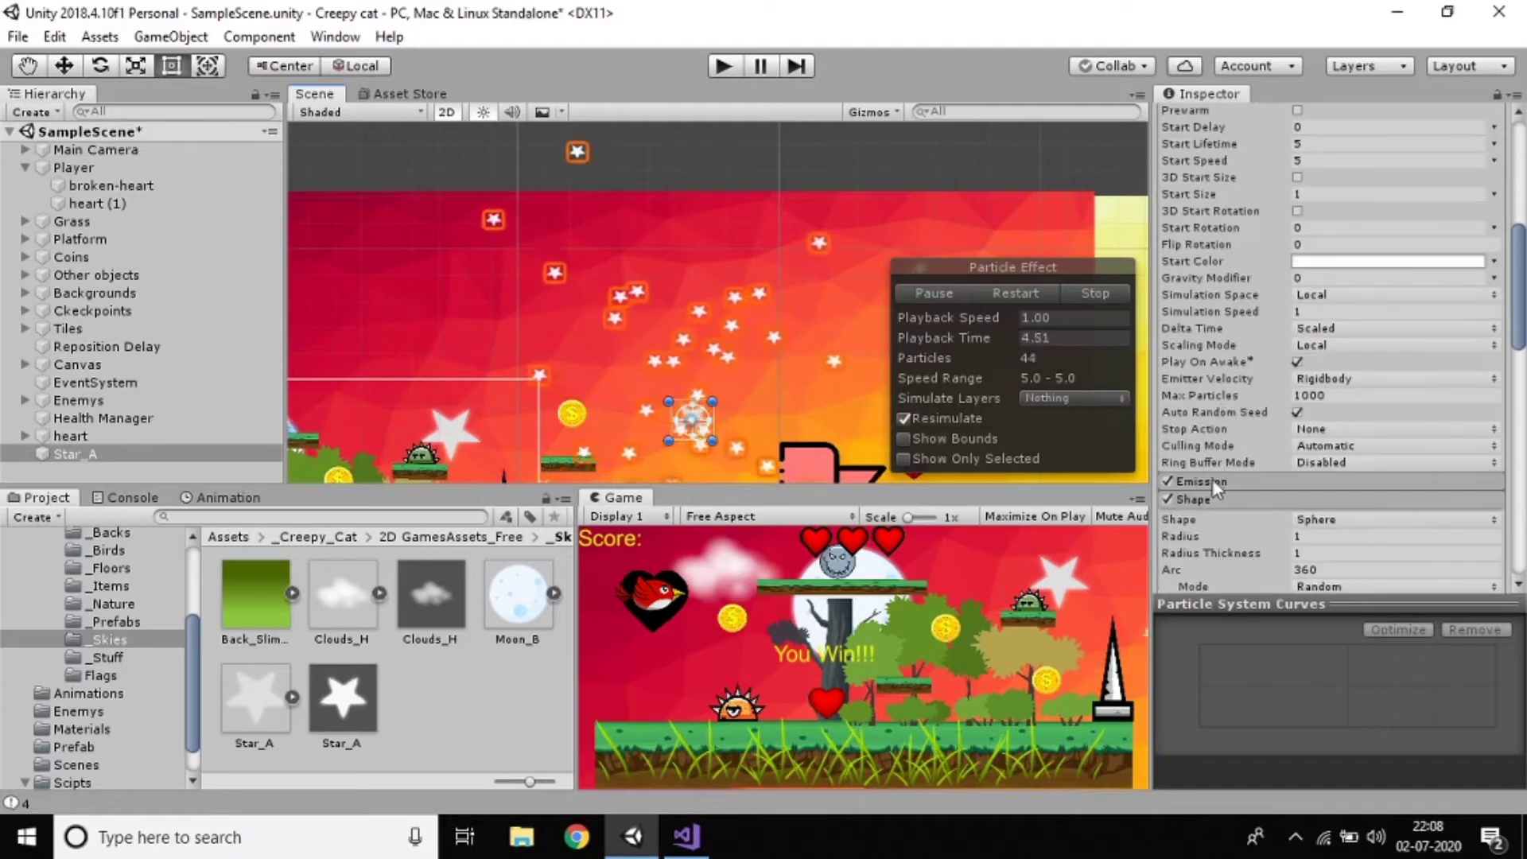
pyautogui.click(1212, 479)
pyautogui.scroll(-6, 1232, 460)
pyautogui.click(1355, 302)
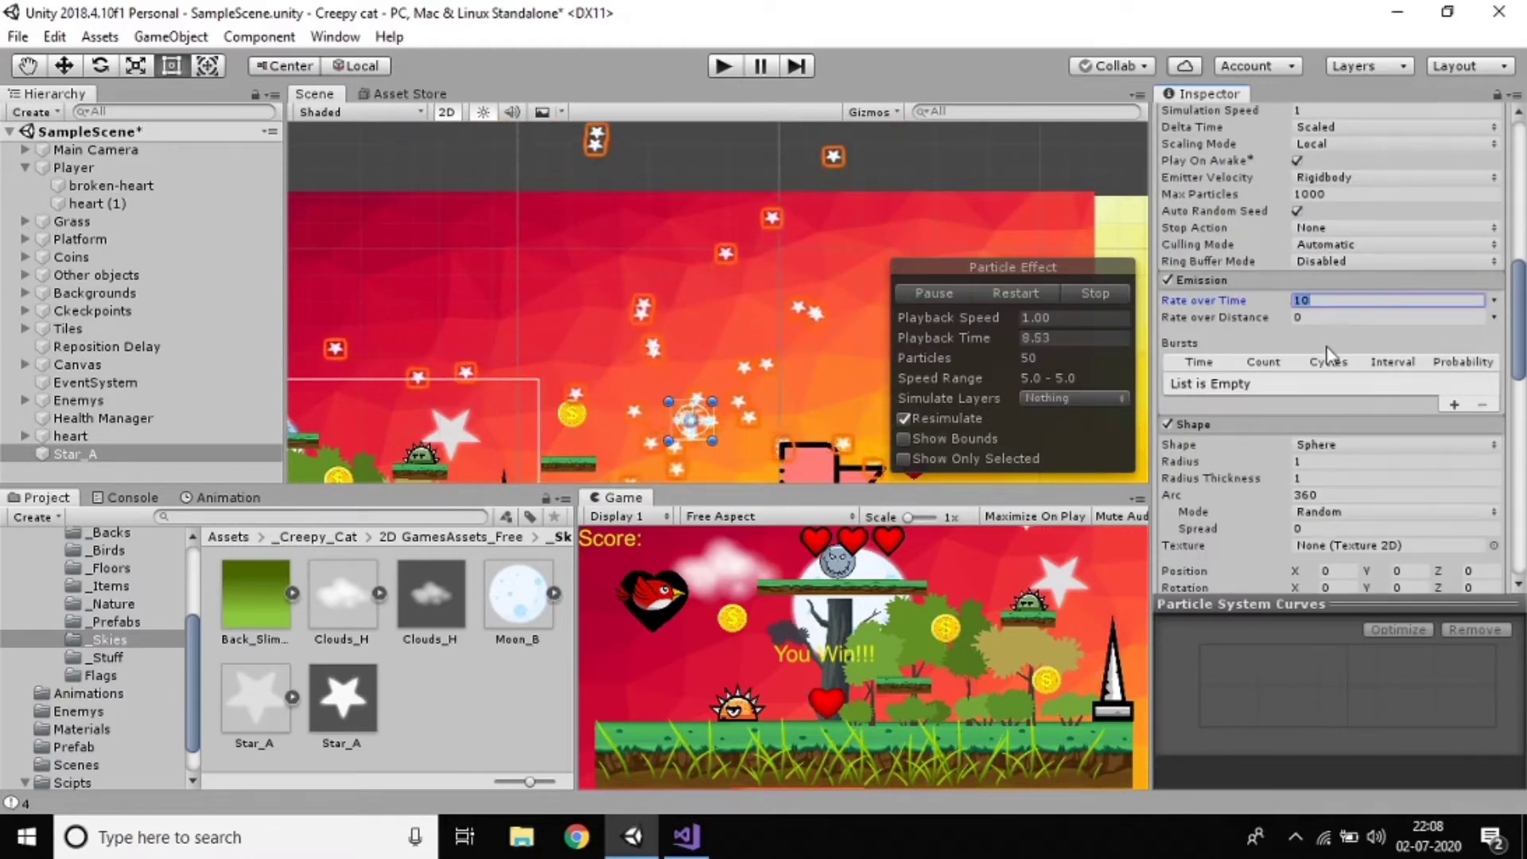
pyautogui.scroll(-6, 1356, 301)
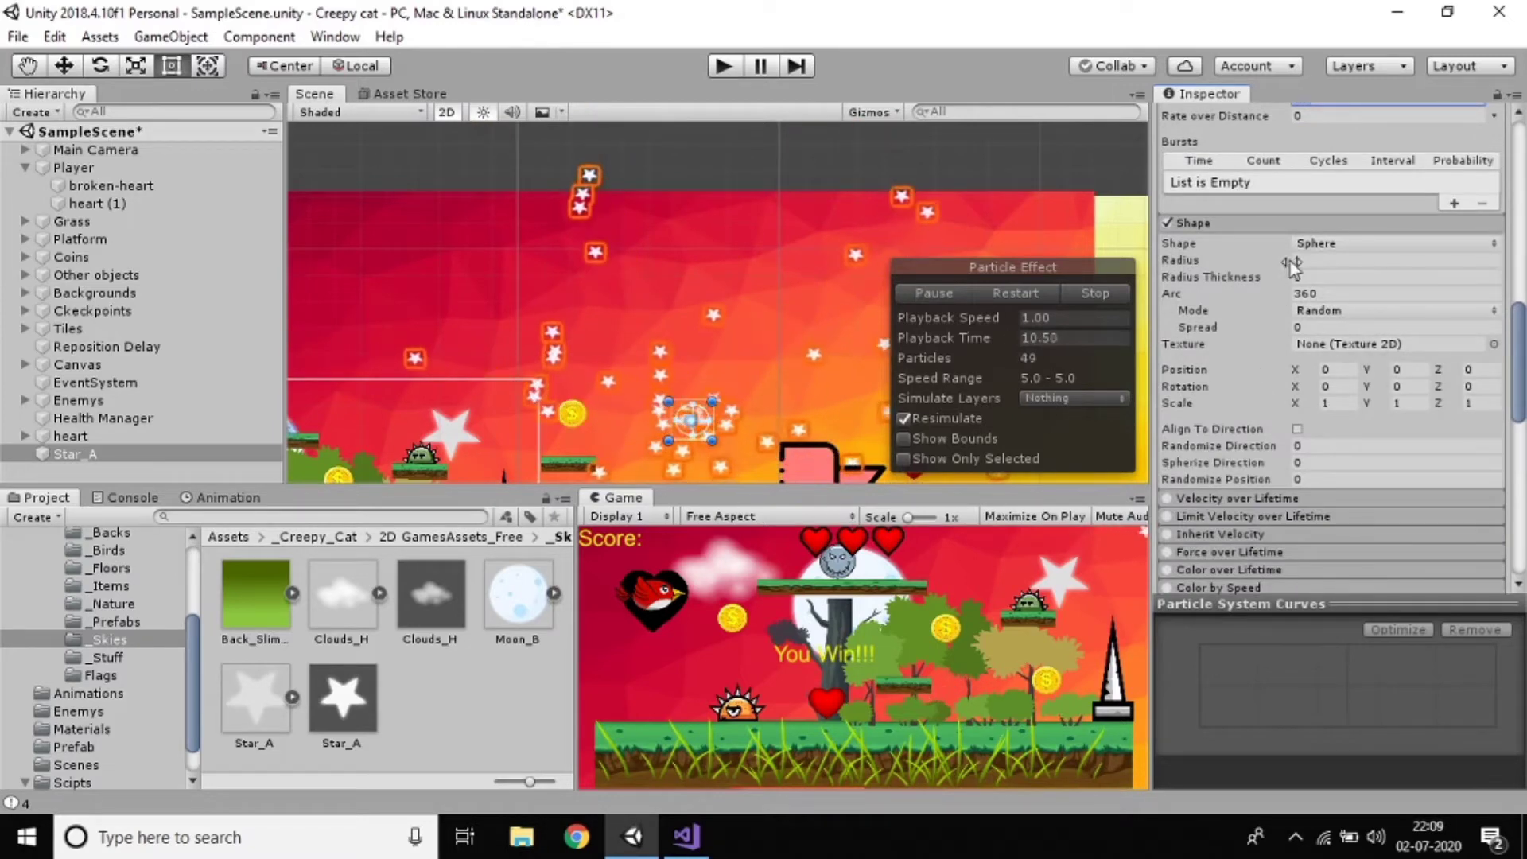
pyautogui.scroll(-8, 1288, 455)
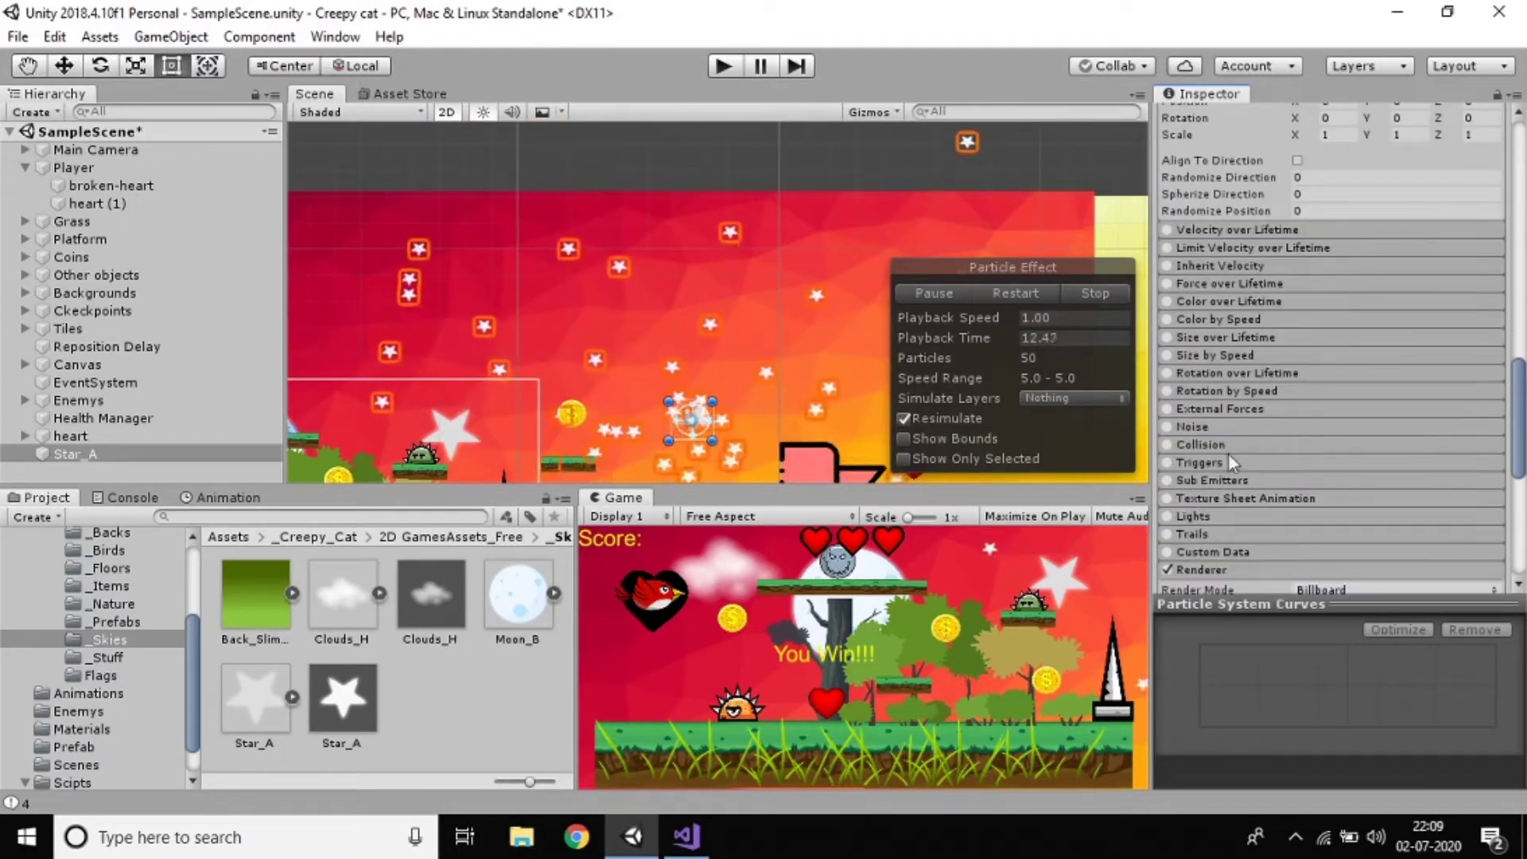
pyautogui.click(722, 66)
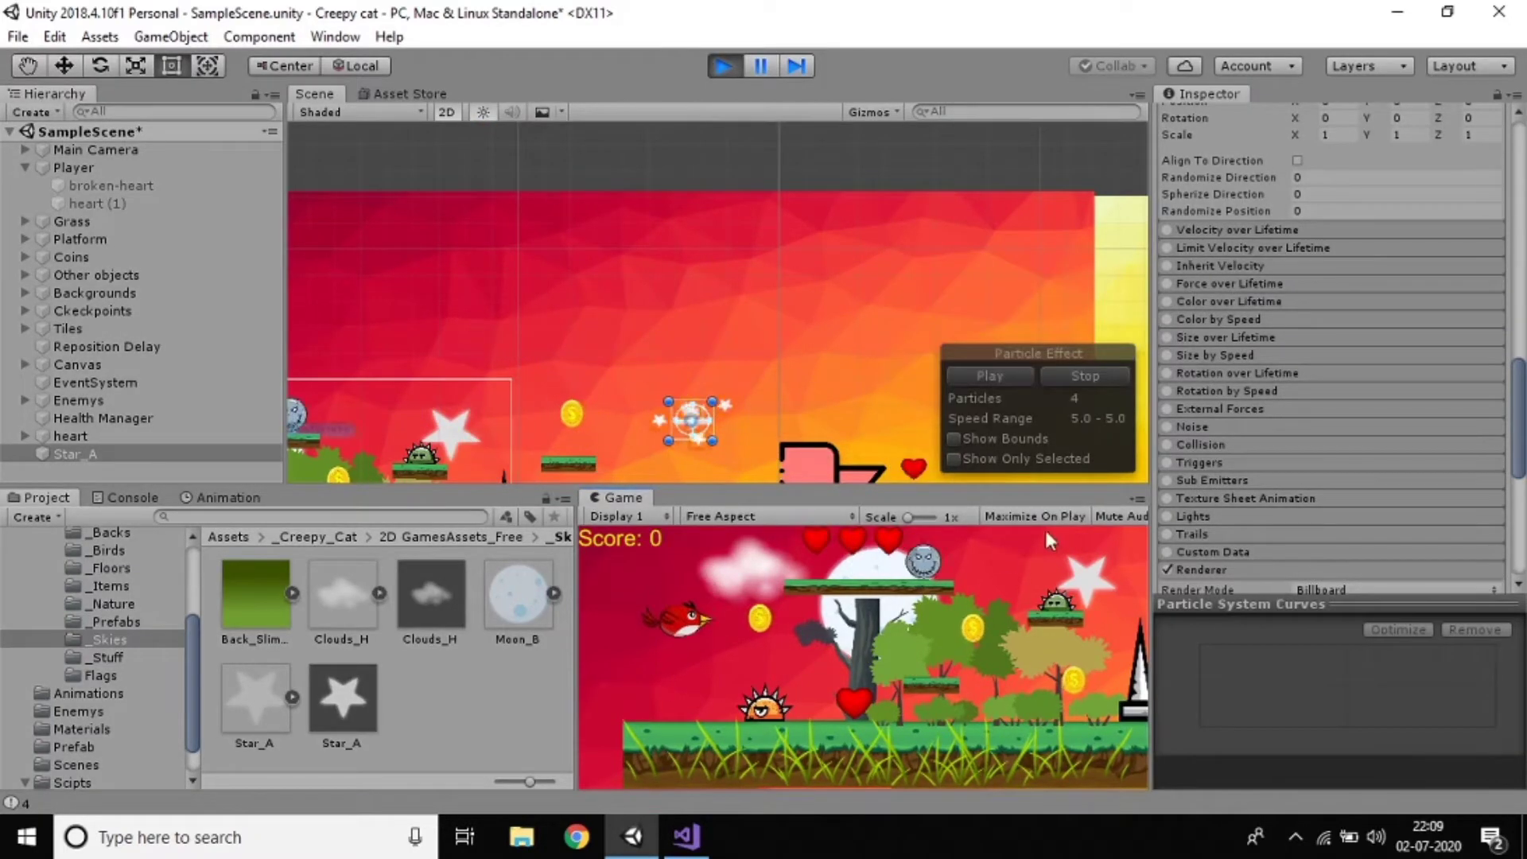
# Step: Maximize the Game view, flap the red bird through the drifting star particles, then stop playing
pyautogui.click(1139, 500)
pyautogui.click(1154, 579)
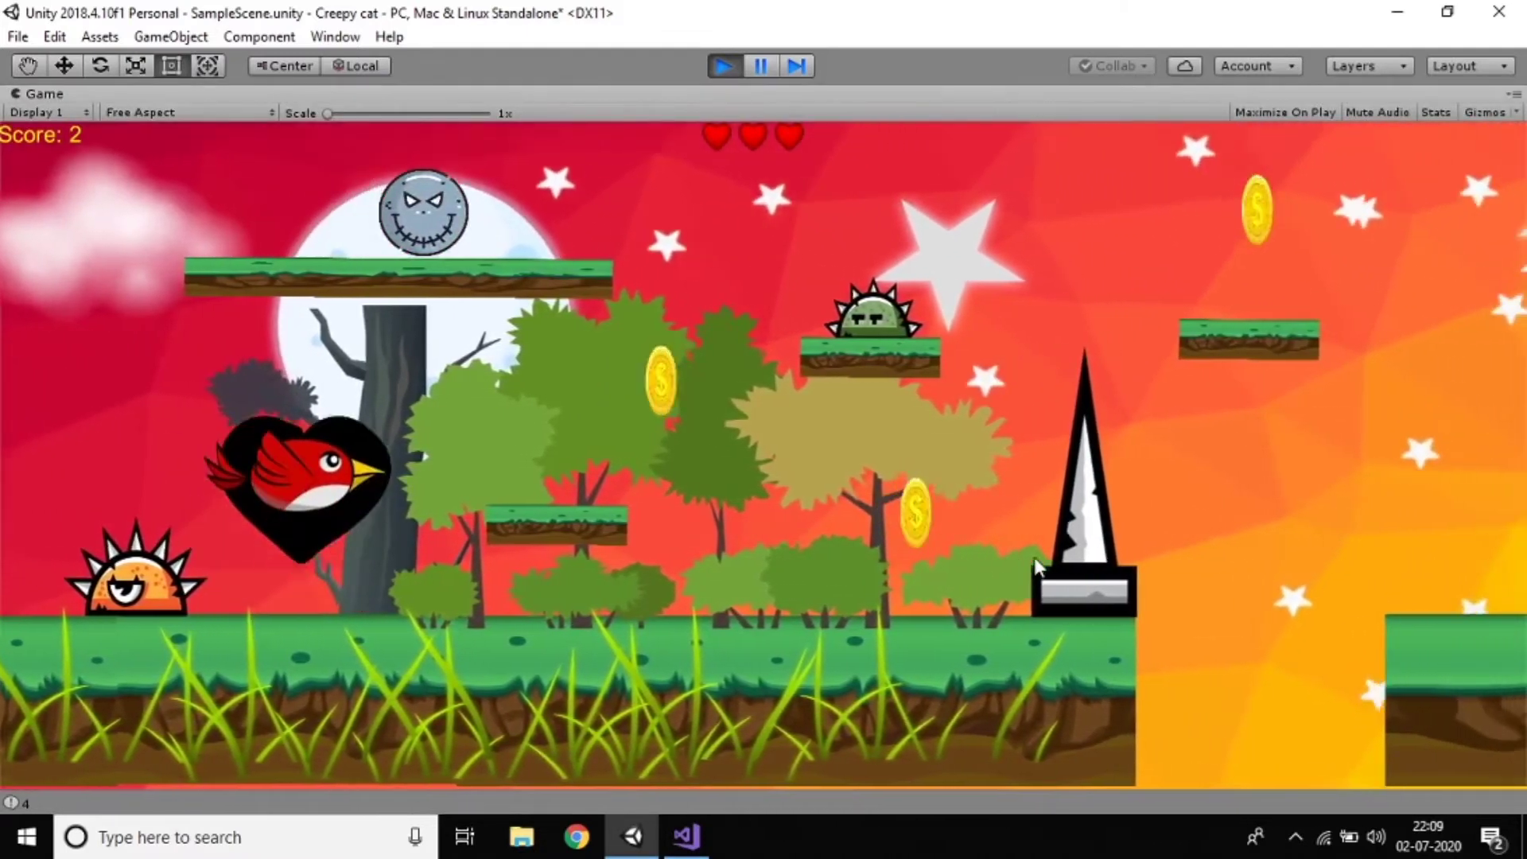
pyautogui.click(1033, 557)
pyautogui.click(1034, 559)
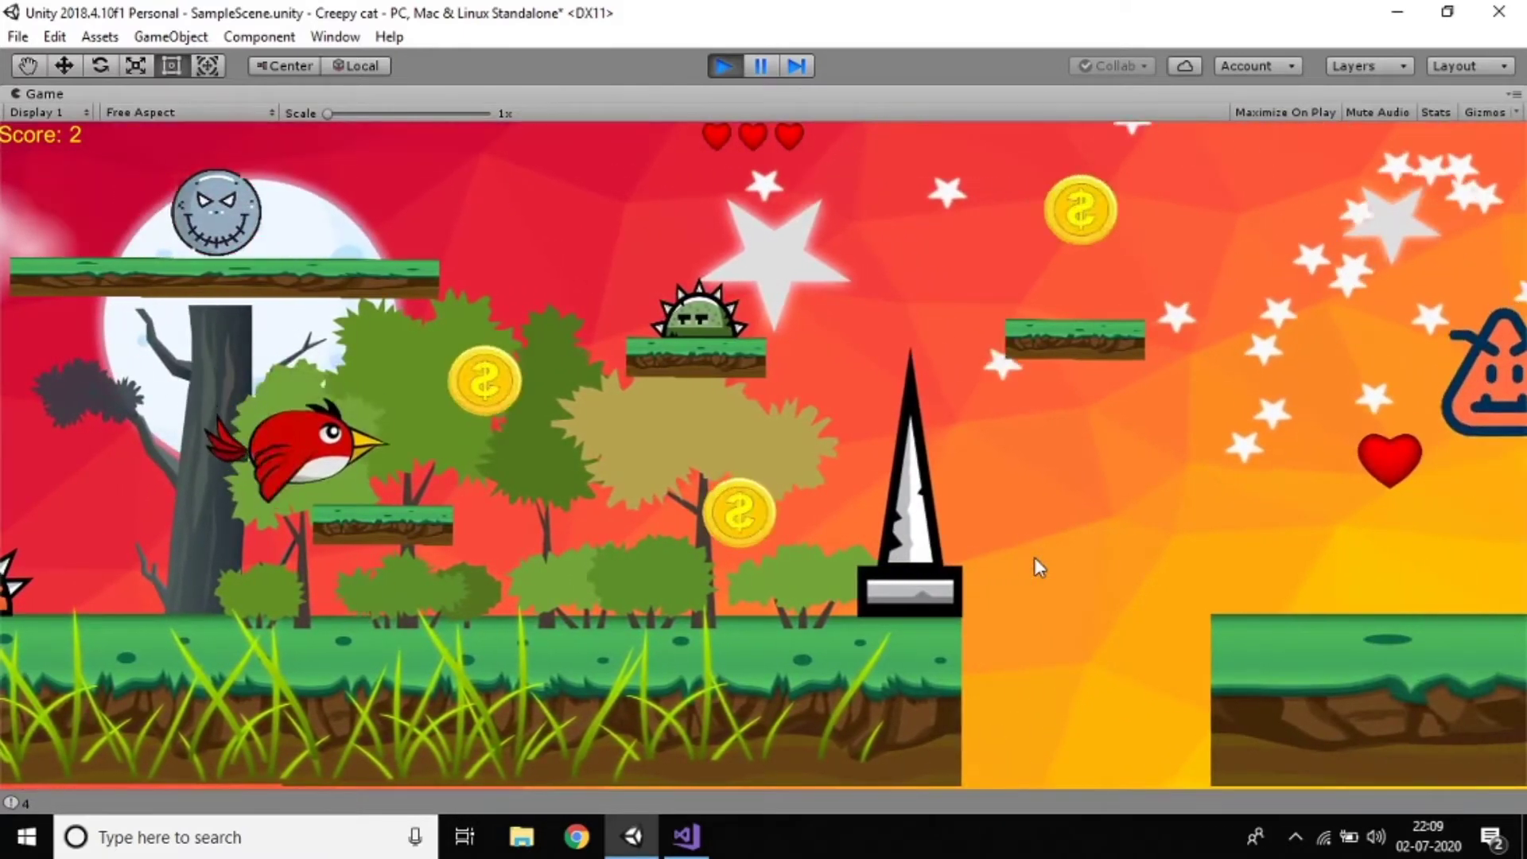
pyautogui.click(1033, 560)
pyautogui.click(1034, 566)
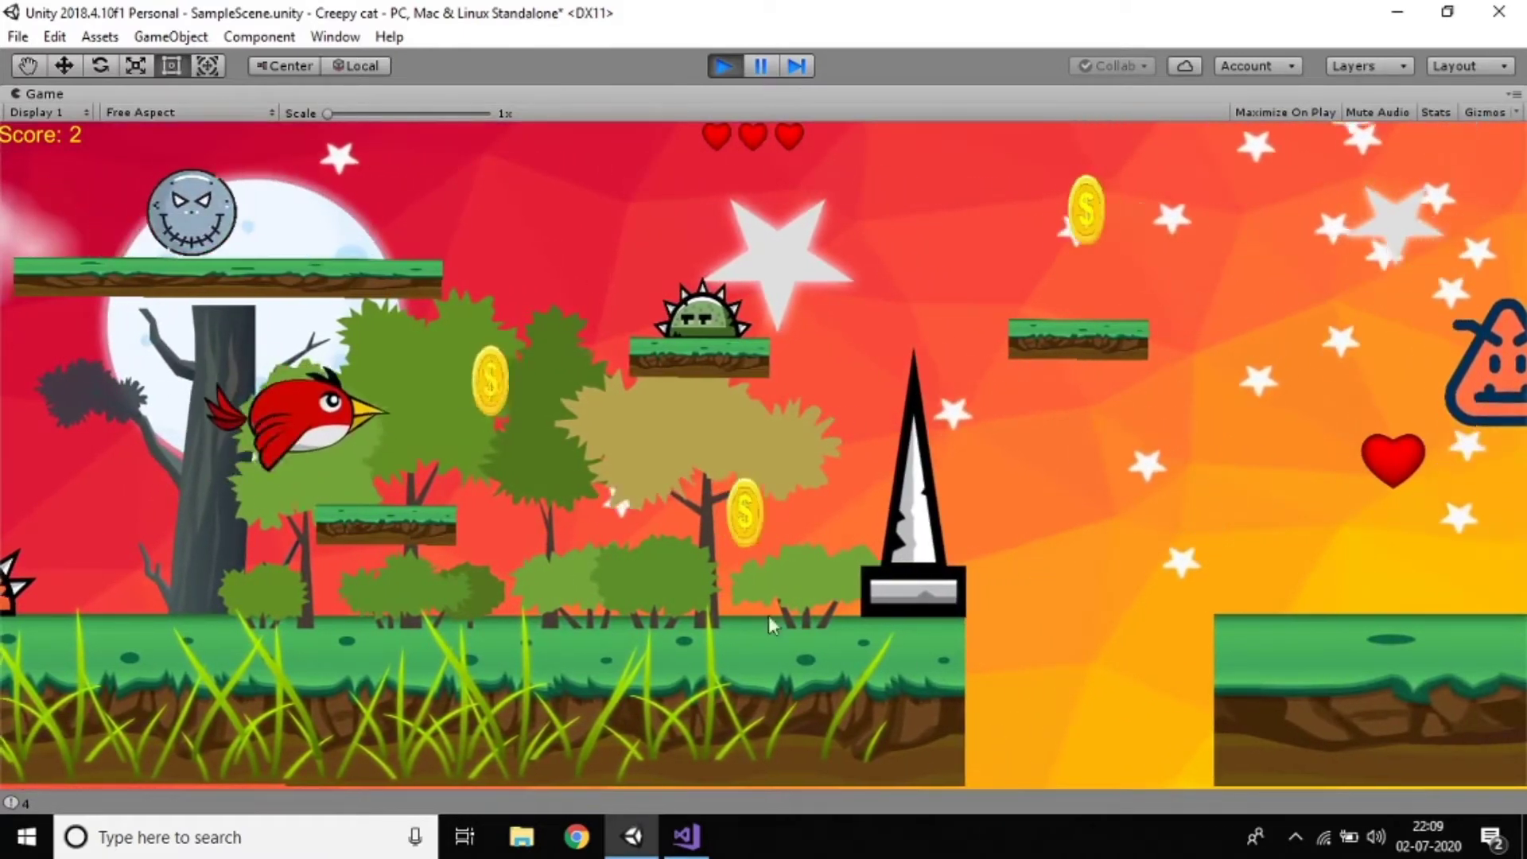
pyautogui.click(7, 455)
pyautogui.click(8, 457)
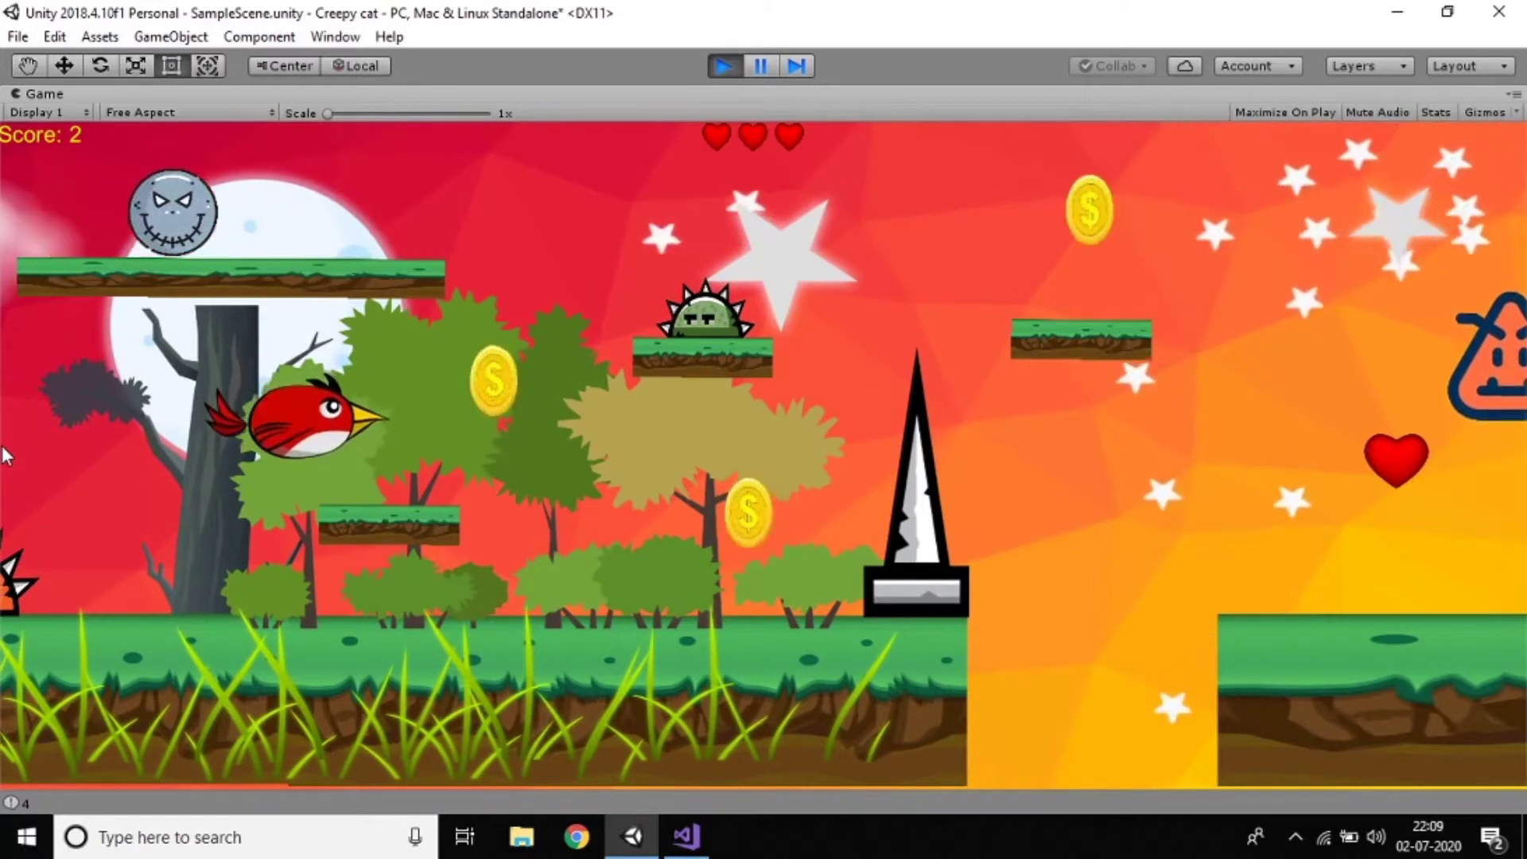
pyautogui.click(17, 451)
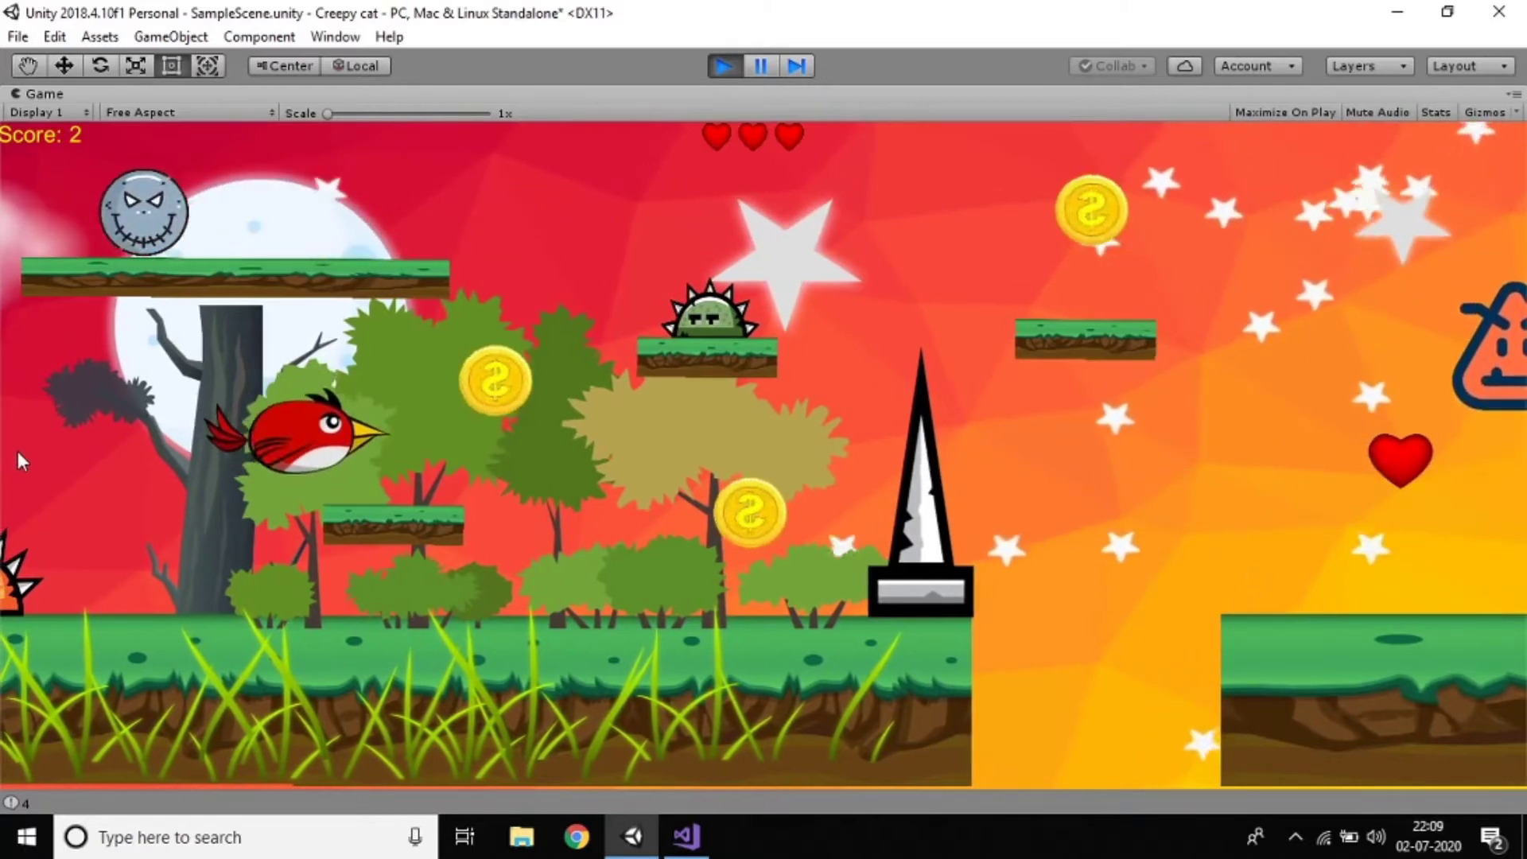
pyautogui.click(17, 451)
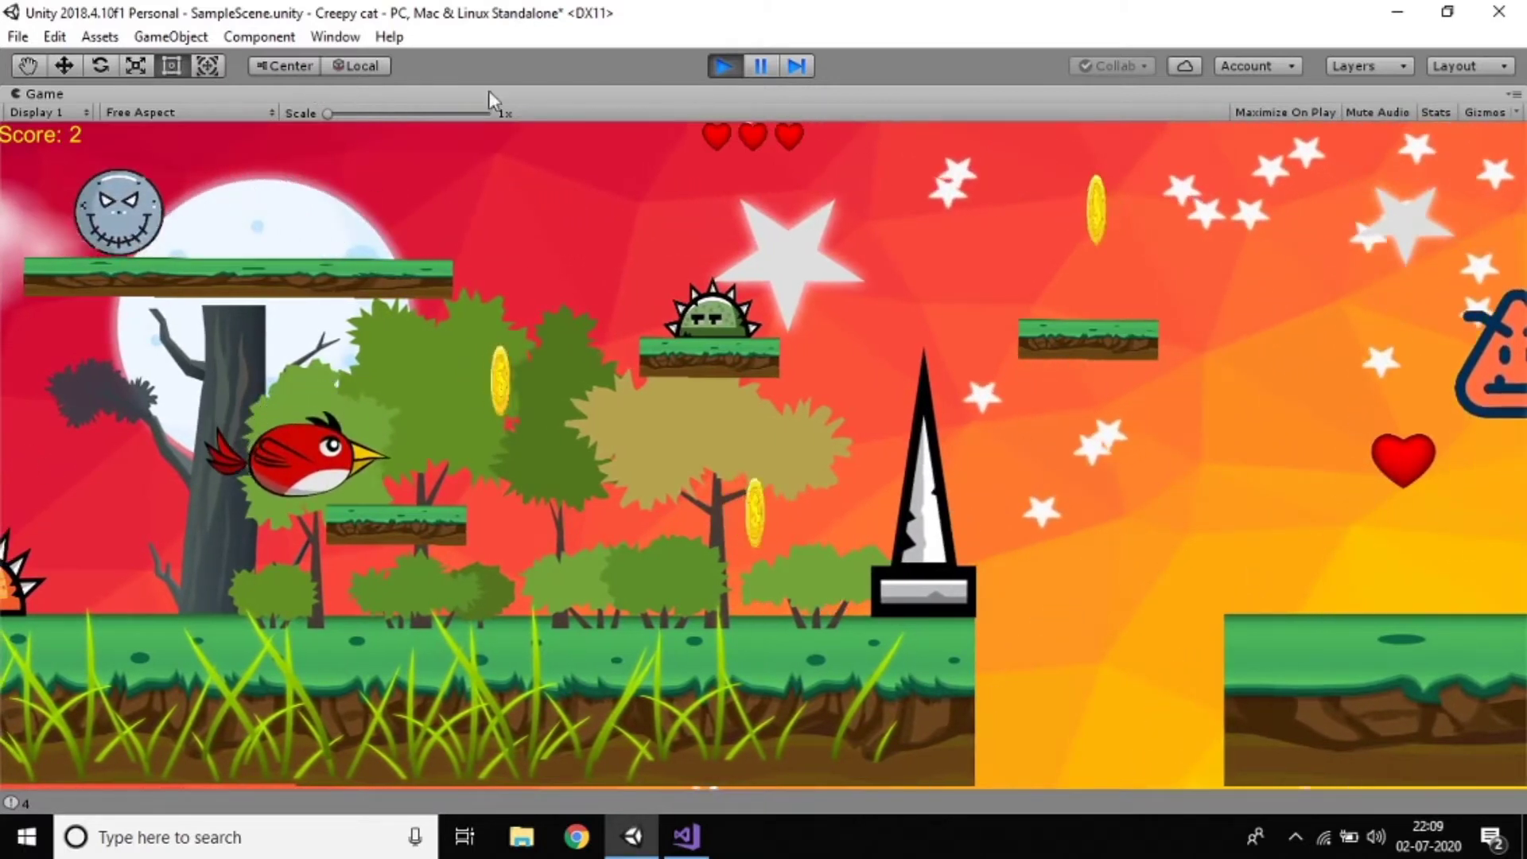
pyautogui.click(721, 67)
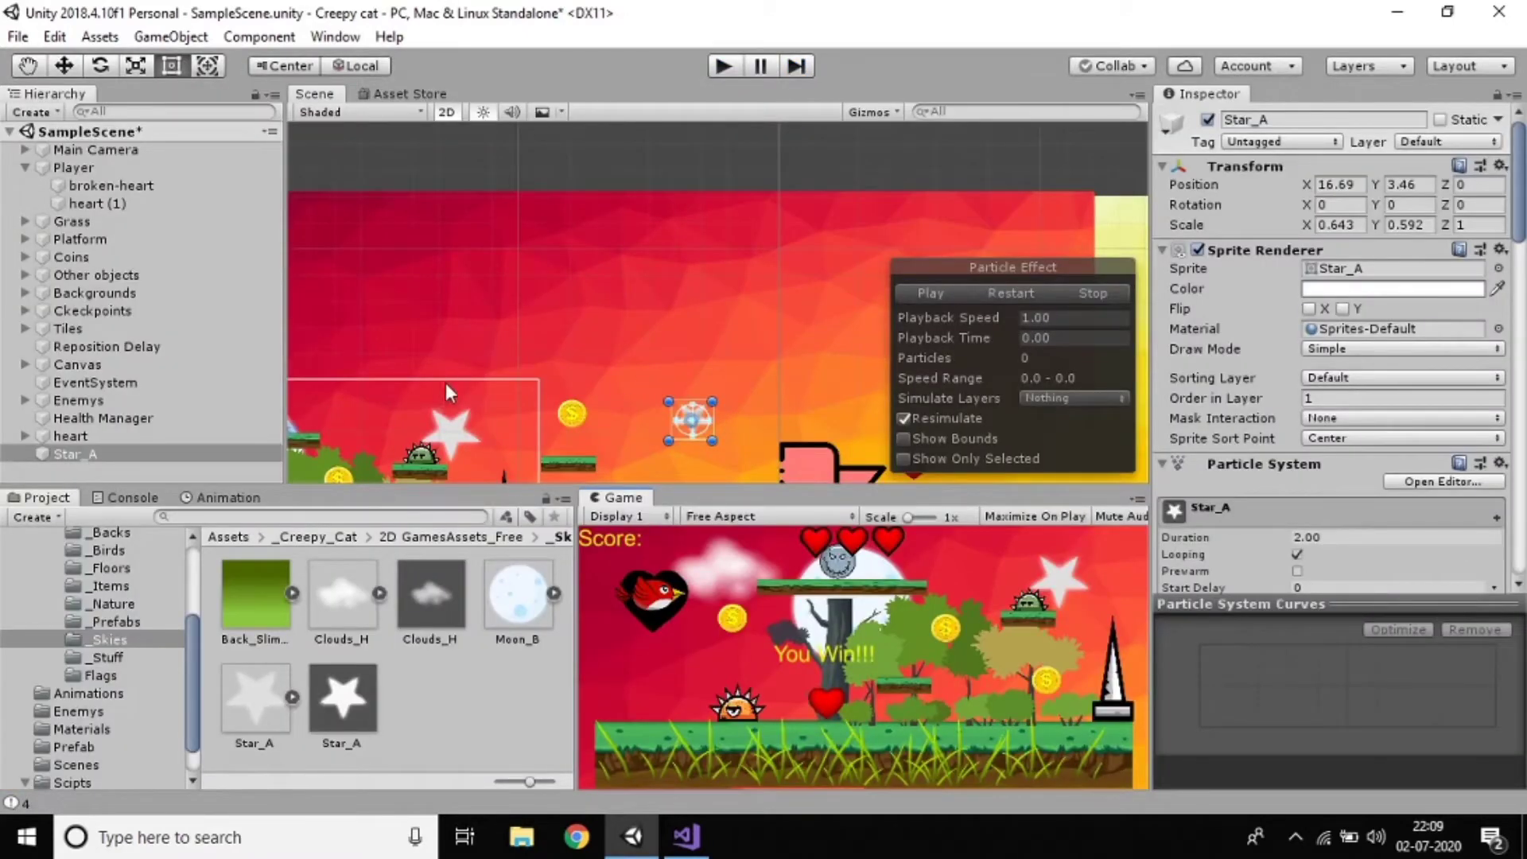
# Step: Browse the project assets to the _Prefabs folder of 2D GamesAssets
pyautogui.moveTo(449, 394); pyautogui.dragTo(726, 243)
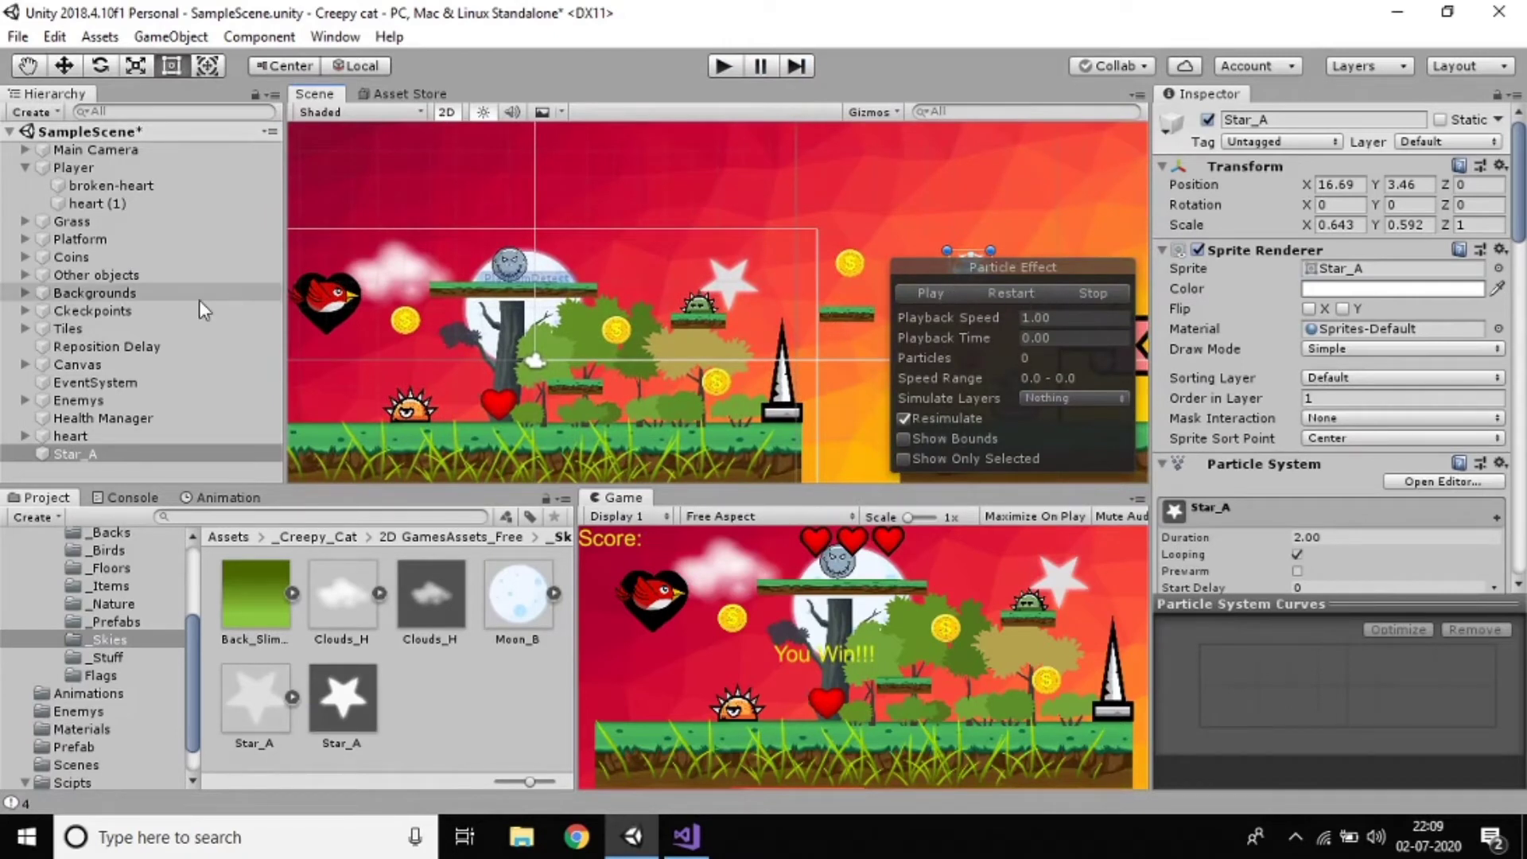
pyautogui.click(239, 538)
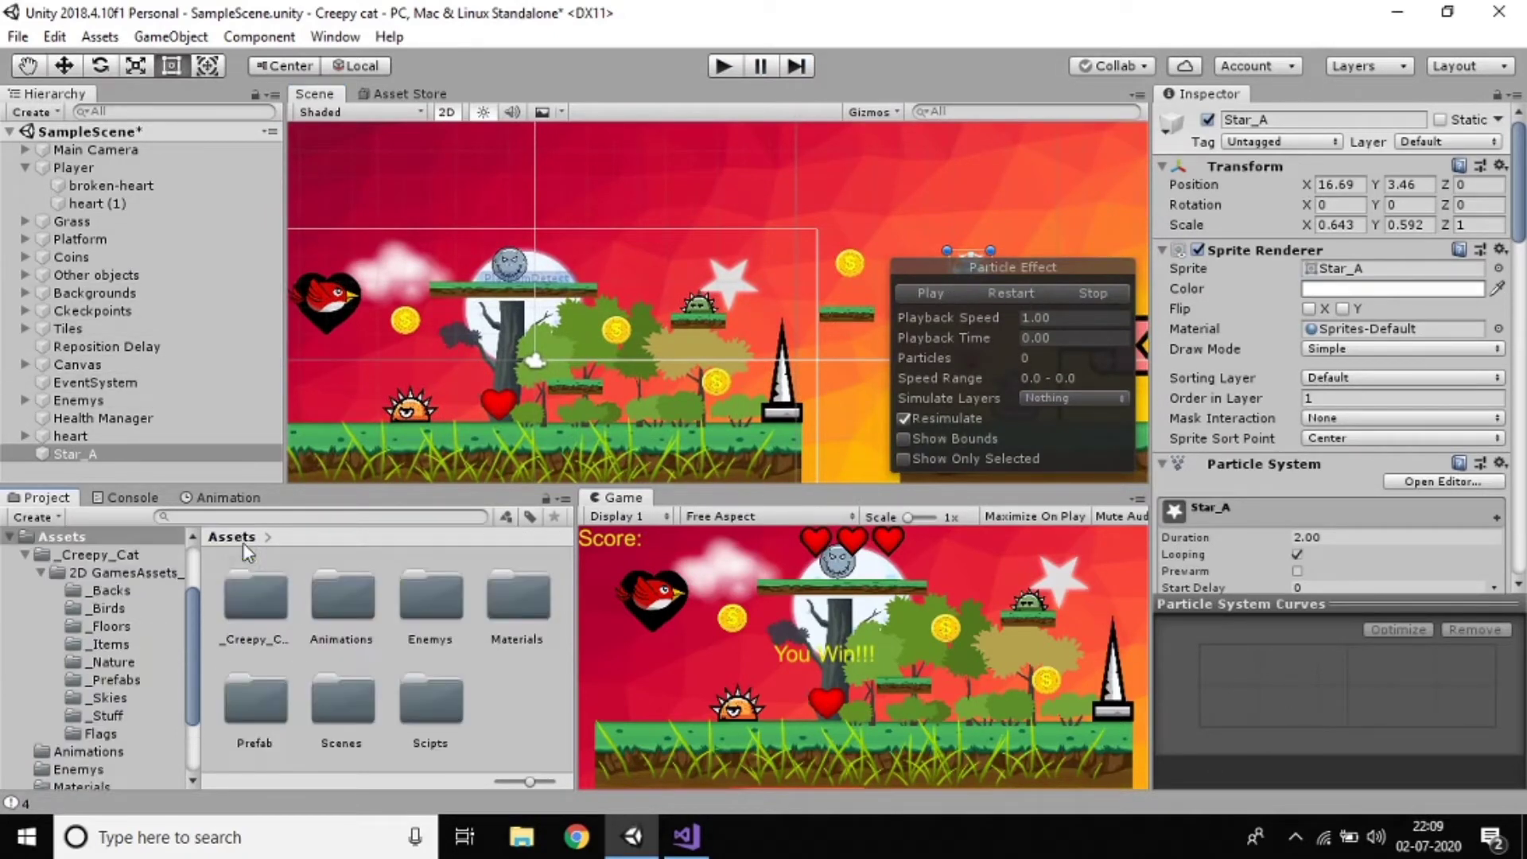
pyautogui.doubleClick(246, 719)
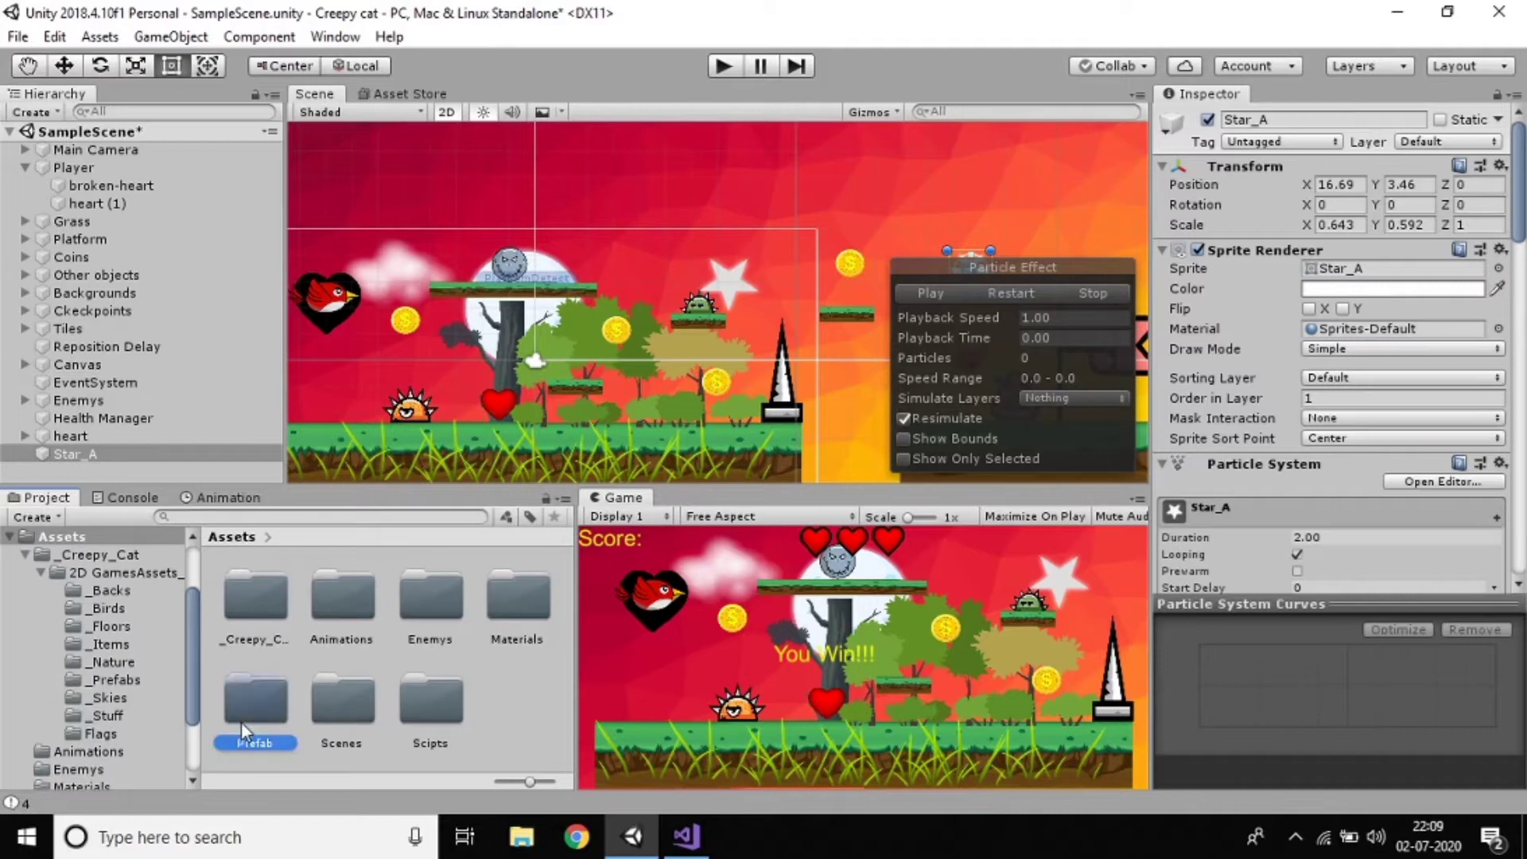
pyautogui.scroll(3, 102, 628)
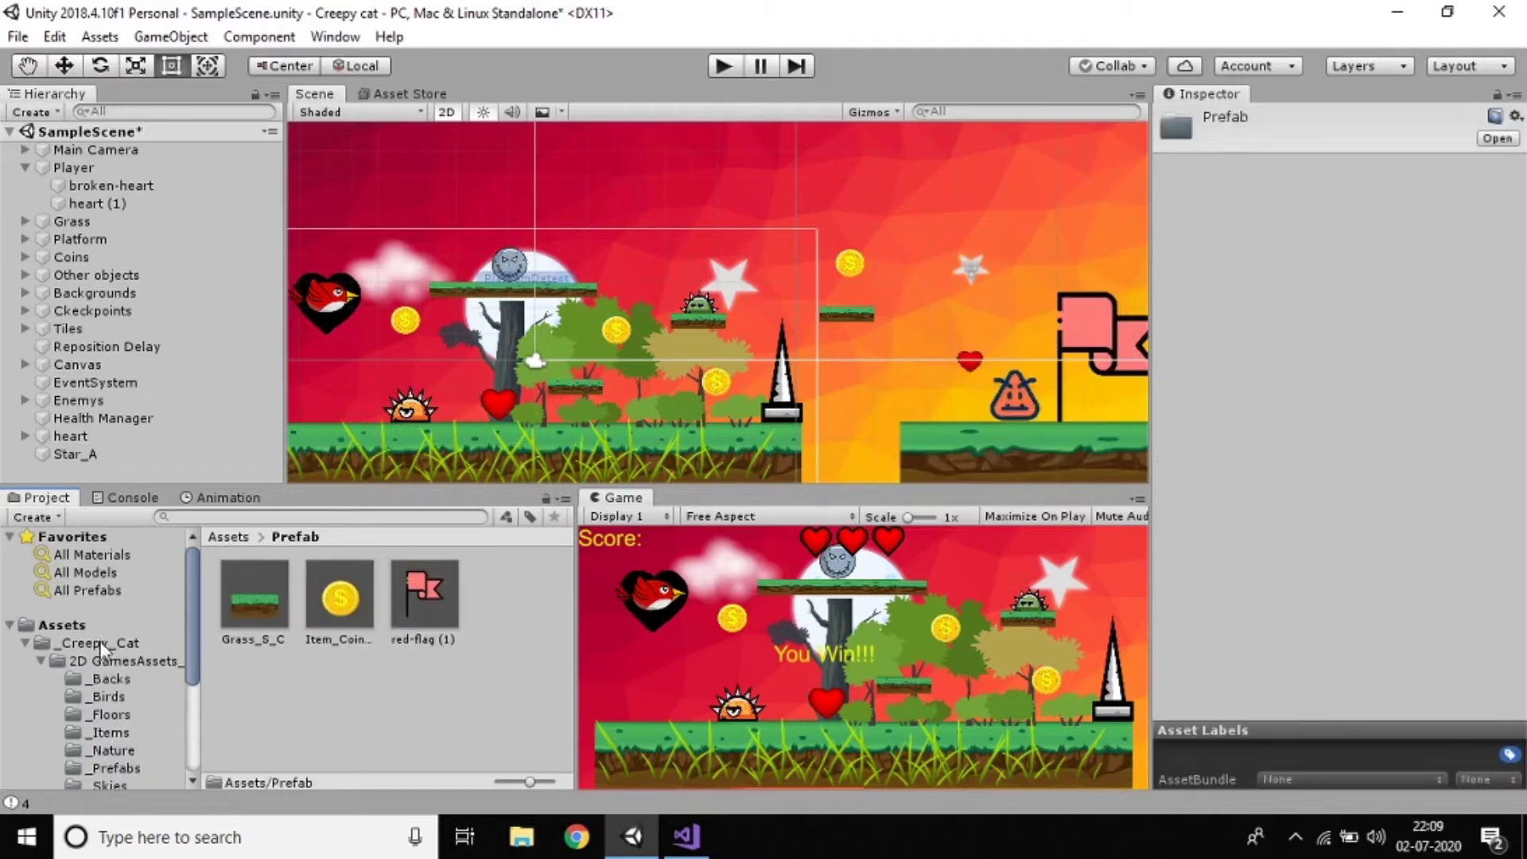
pyautogui.scroll(-2, 101, 676)
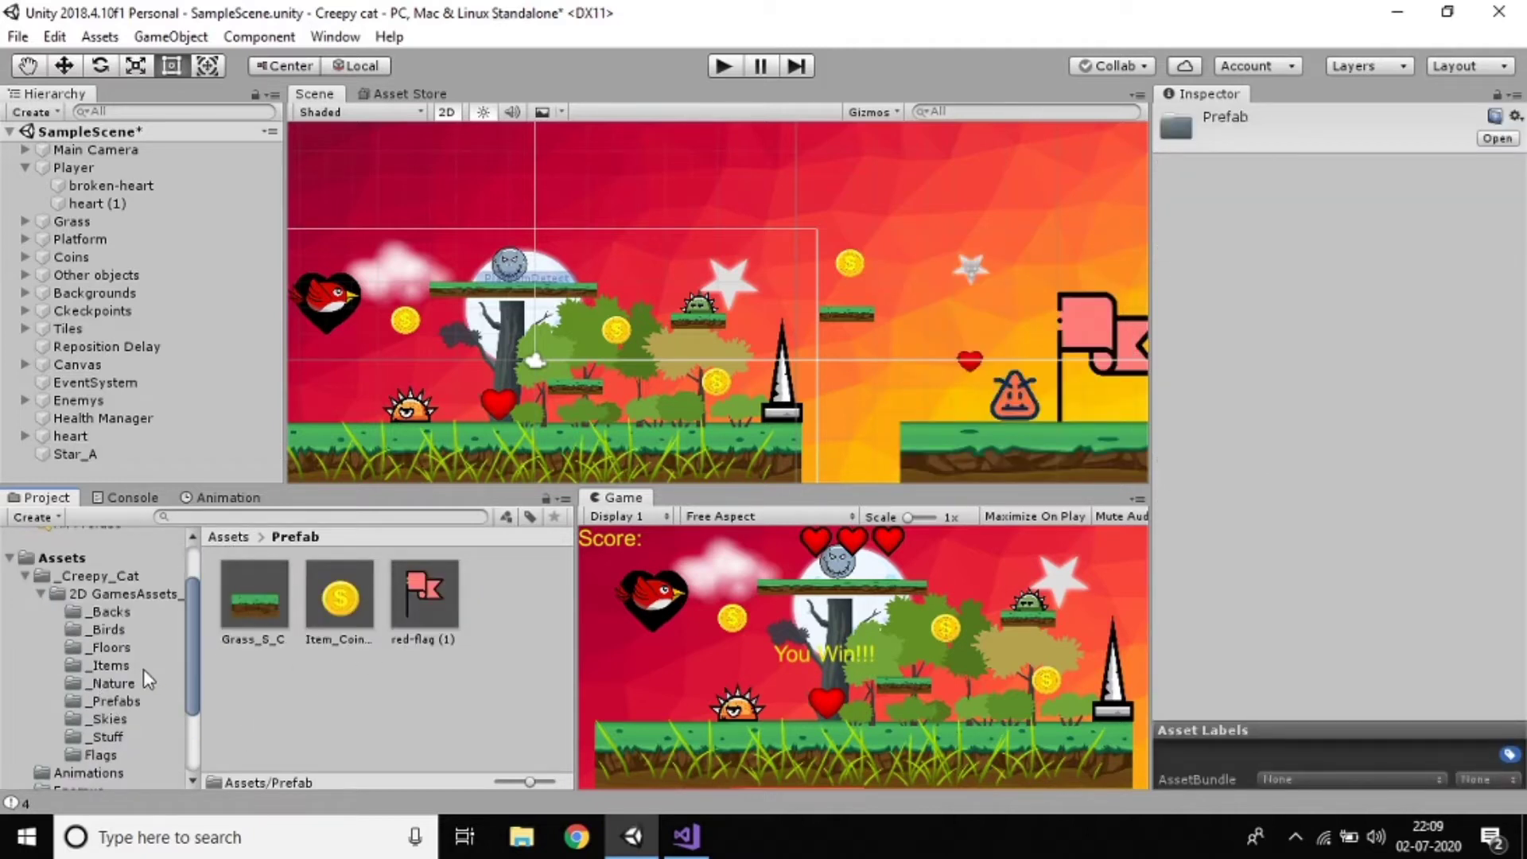
pyautogui.click(121, 707)
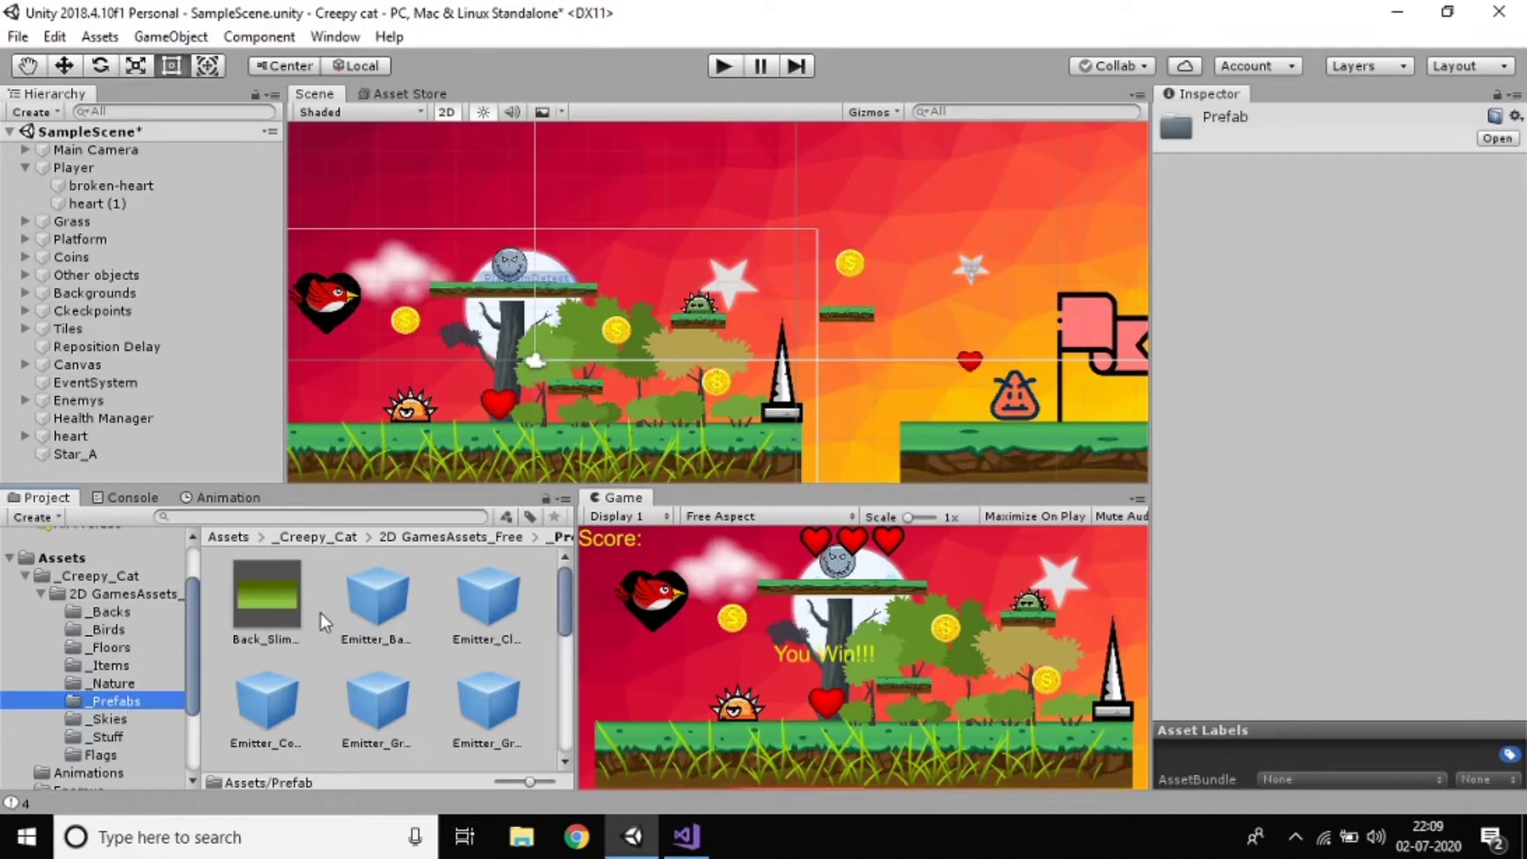
# Step: Place the Emitter_Back_Trees_A prefab in the scene, then remove it again
pyautogui.moveTo(355, 614); pyautogui.dragTo(580, 226)
pyautogui.scroll(-5, 1308, 393)
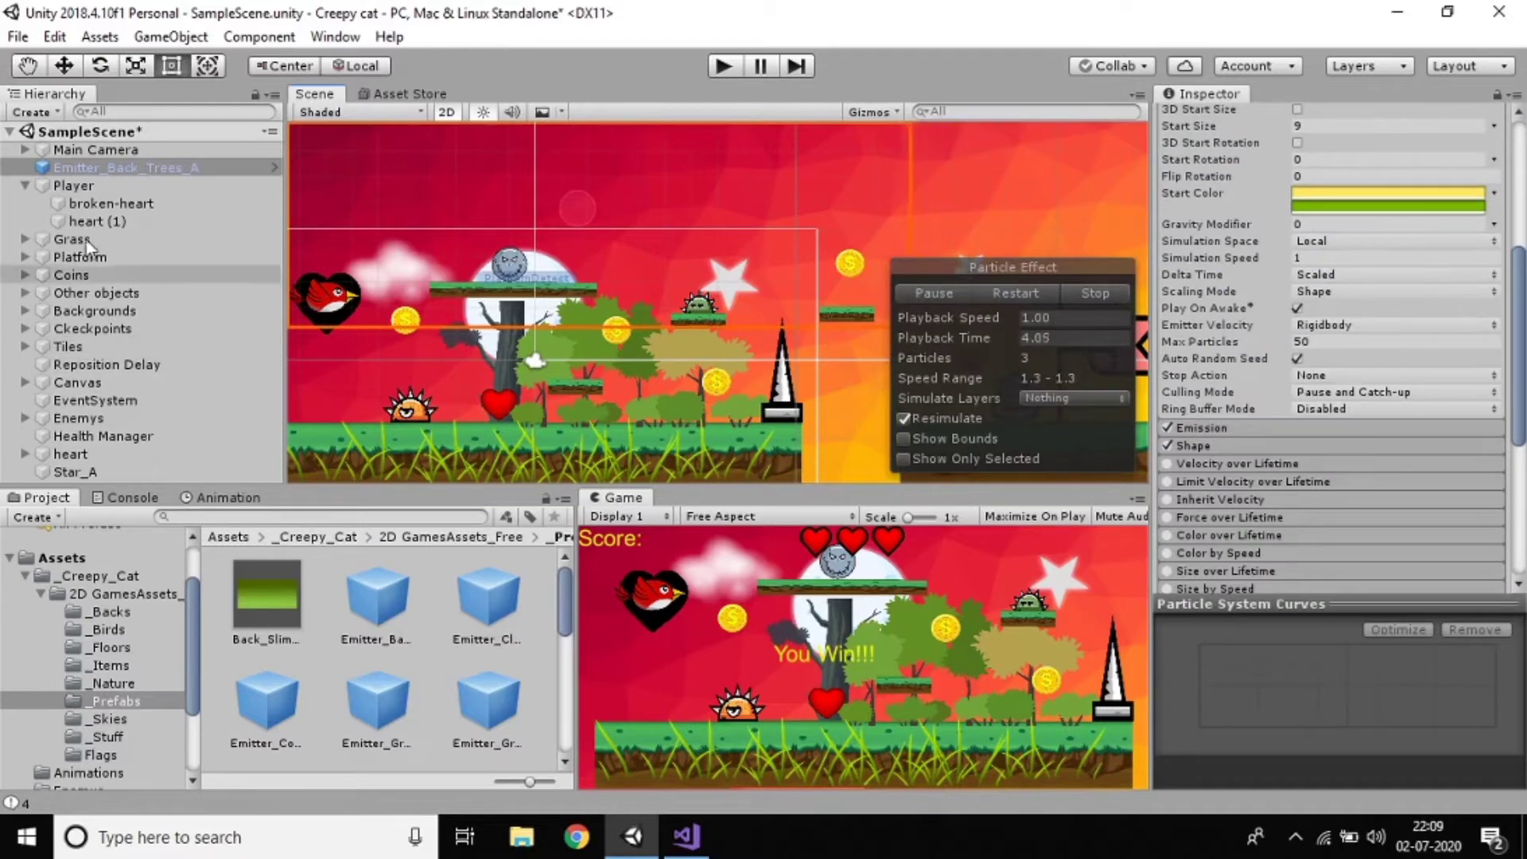
pyautogui.click(110, 165)
pyautogui.hotkey('ctrl', 'z')
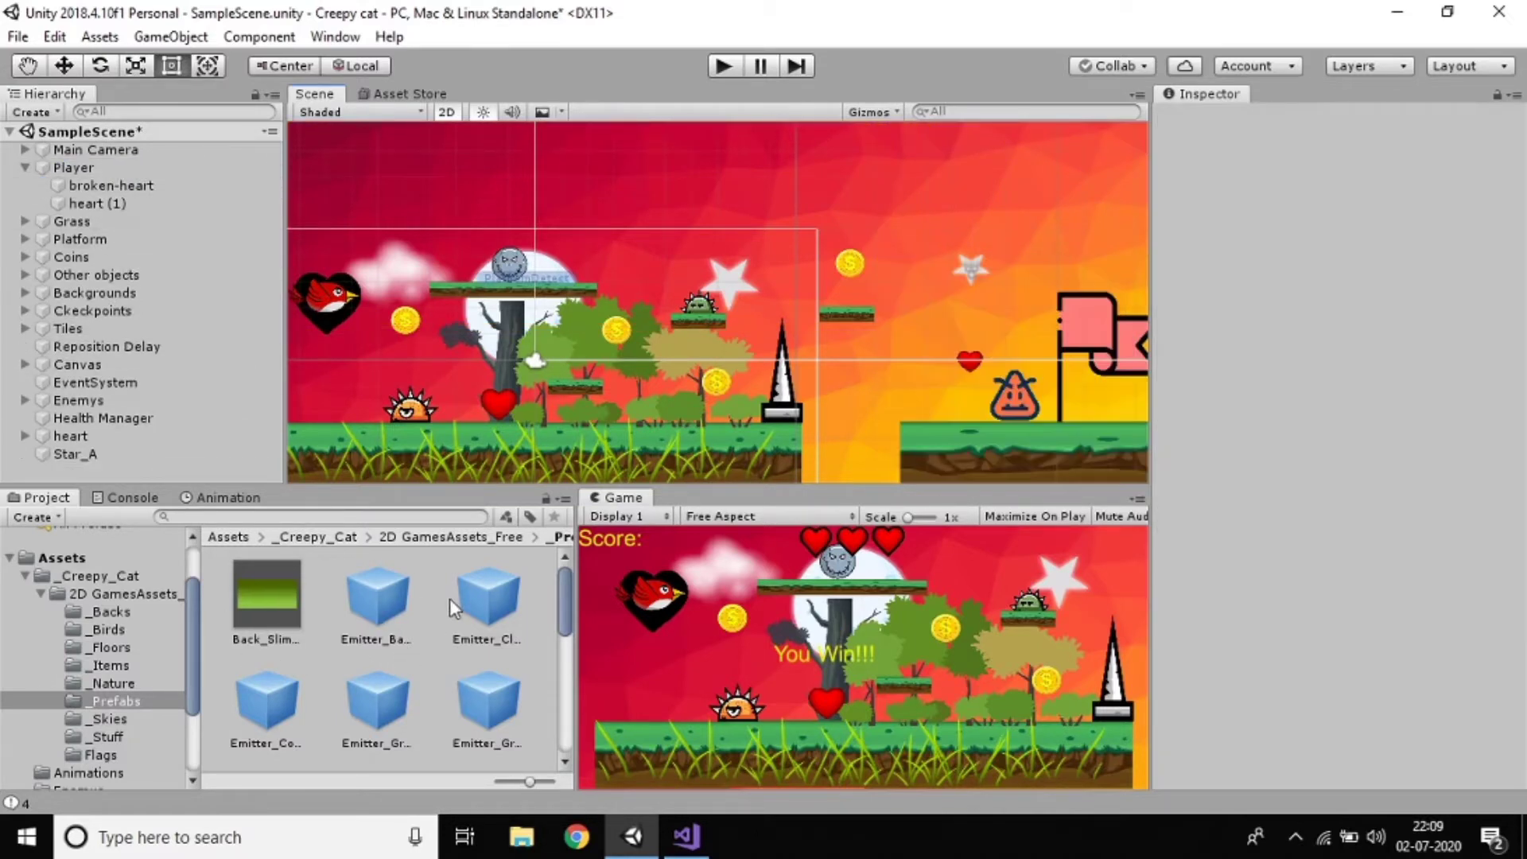
# Step: Place the Emitter_Cloud_H prefab in the scene and set its Renderer Order in Layer to 1
pyautogui.moveTo(511, 451); pyautogui.dragTo(554, 279)
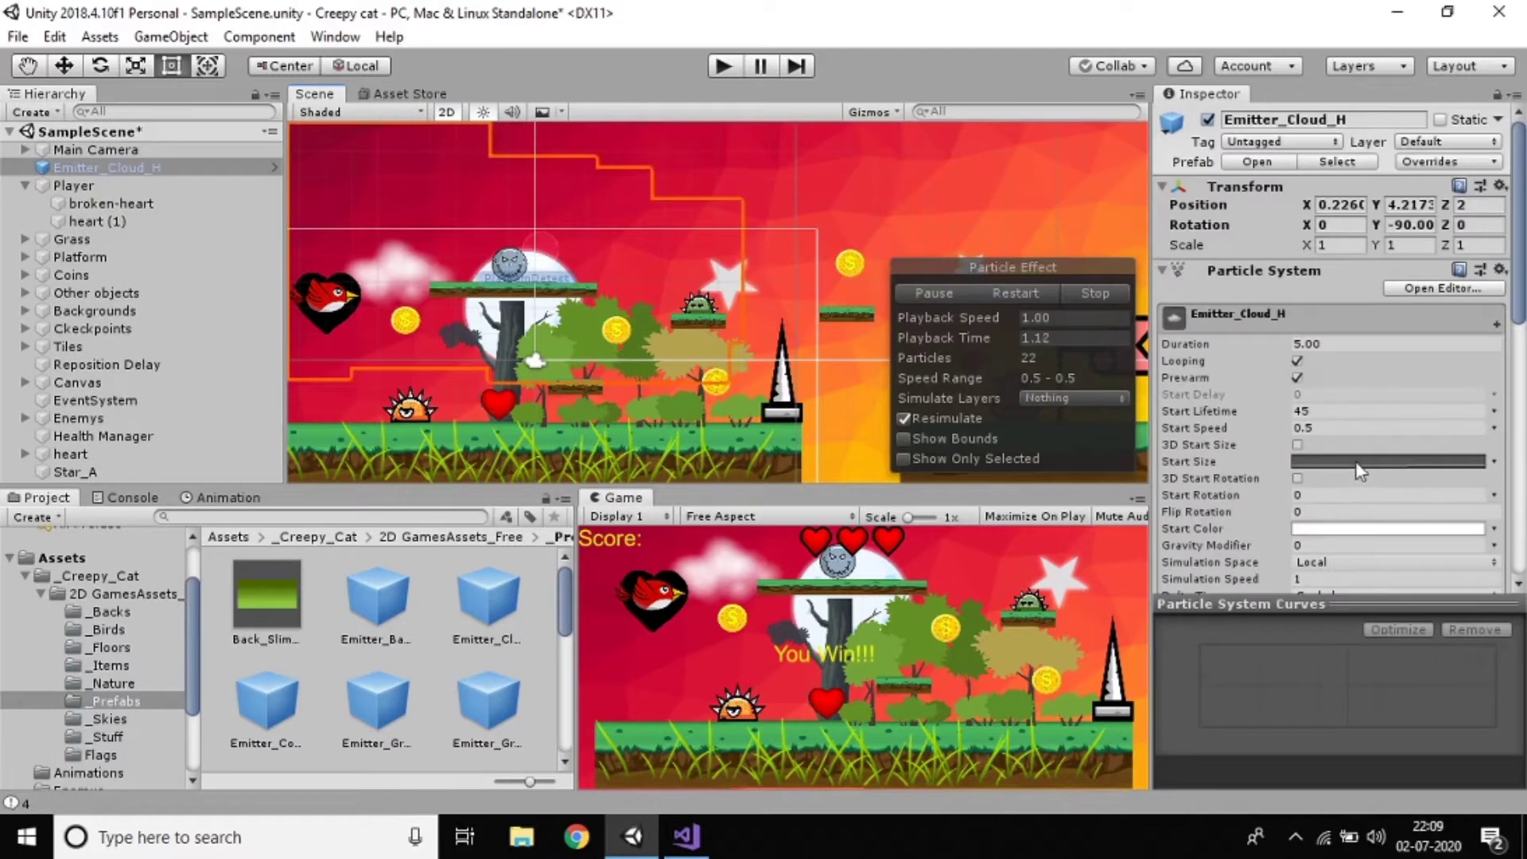
pyautogui.scroll(-10, 1355, 460)
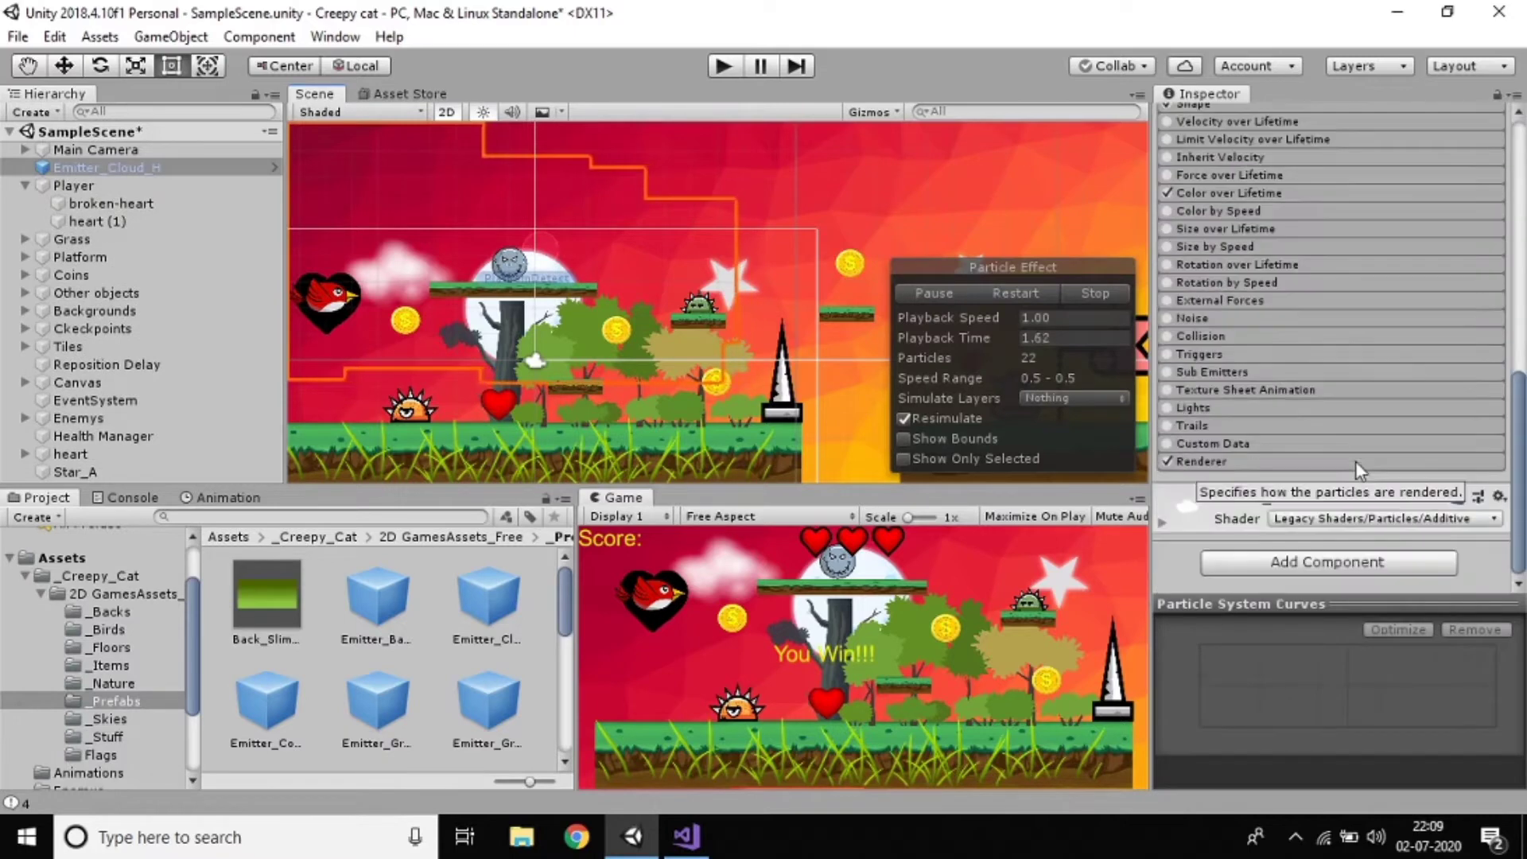
pyautogui.click(1182, 462)
pyautogui.scroll(-6, 1239, 470)
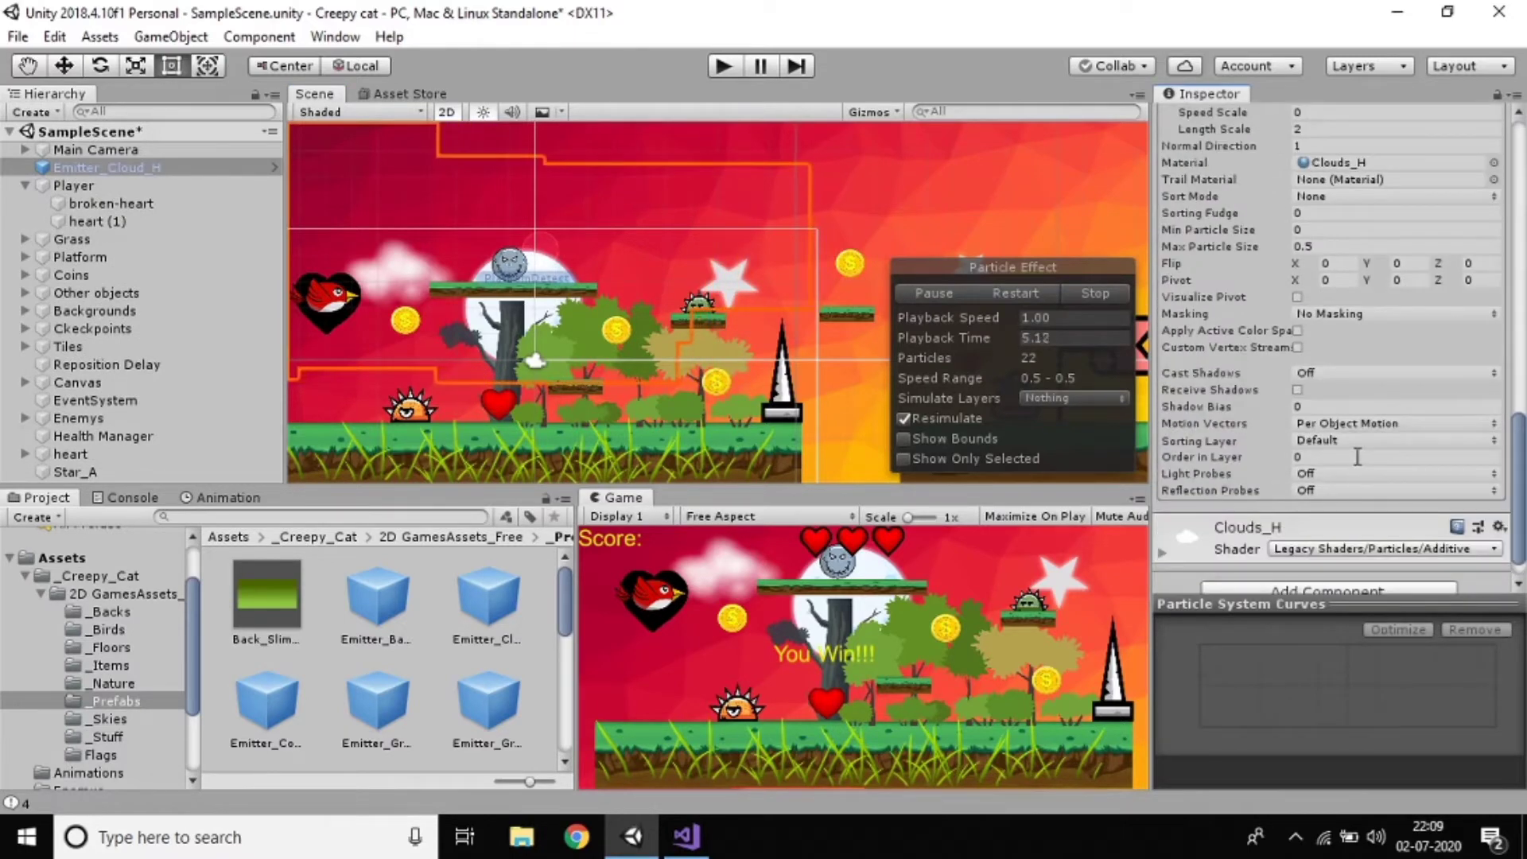
pyautogui.click(1357, 456)
pyautogui.write('1')
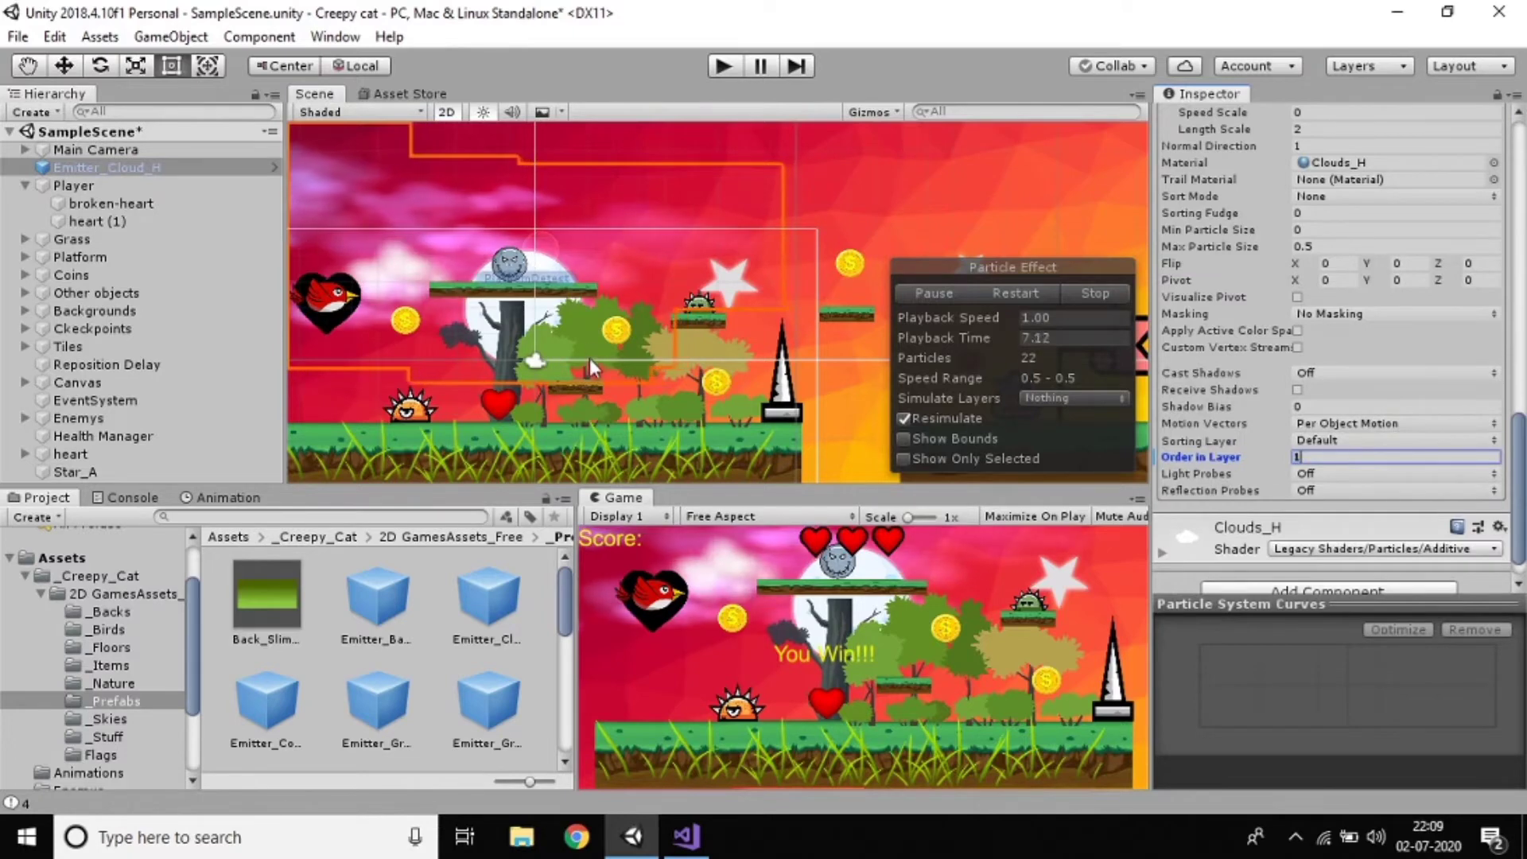
# Step: Move the Emitter_Cloud_H emitter to the right, above the level
pyautogui.moveTo(537, 352); pyautogui.dragTo(875, 401, button='middle')
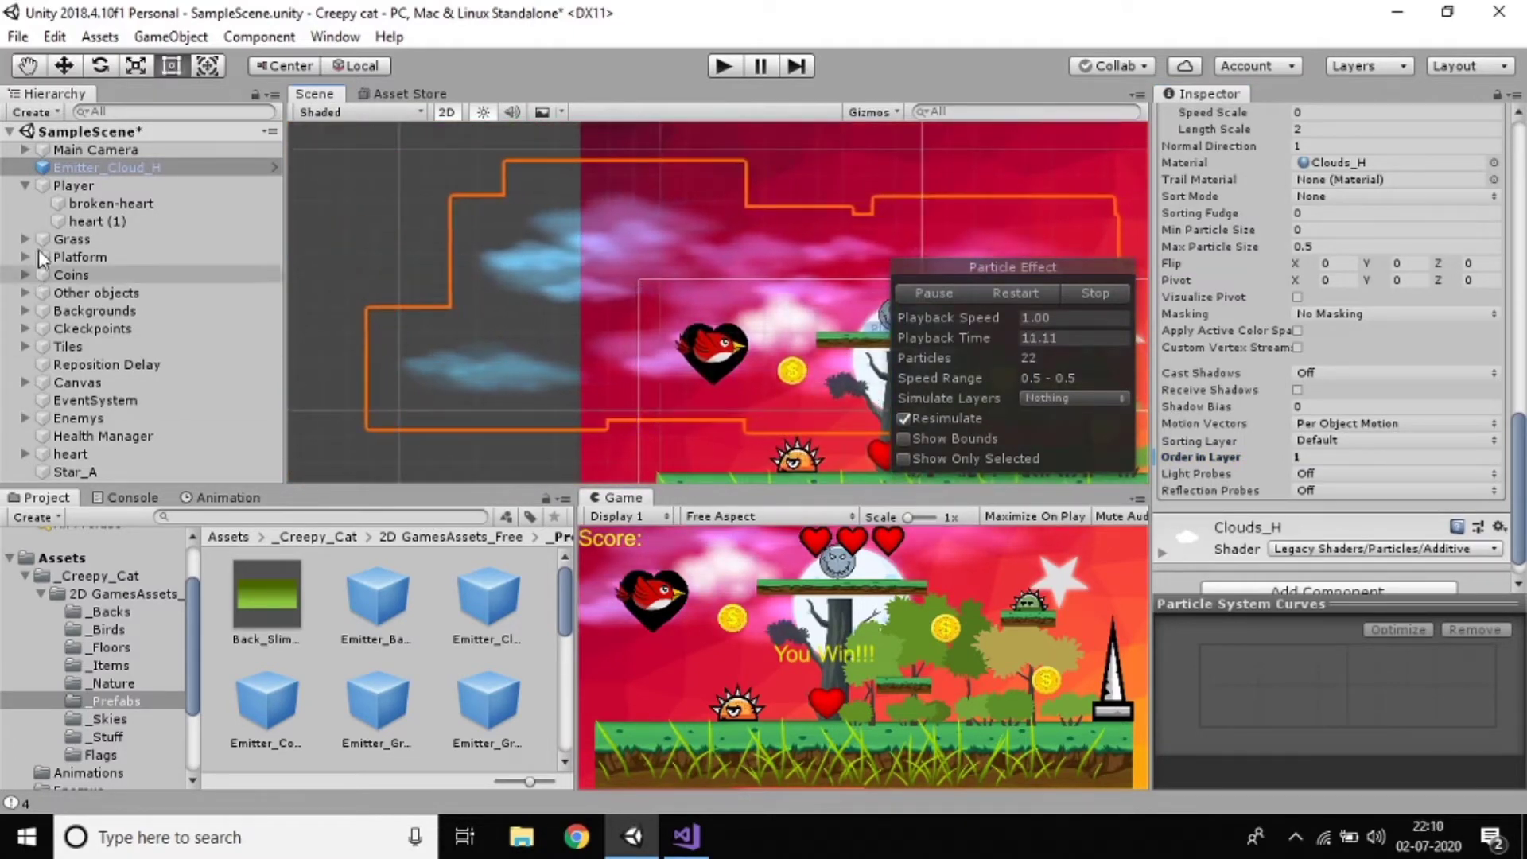
pyautogui.click(102, 167)
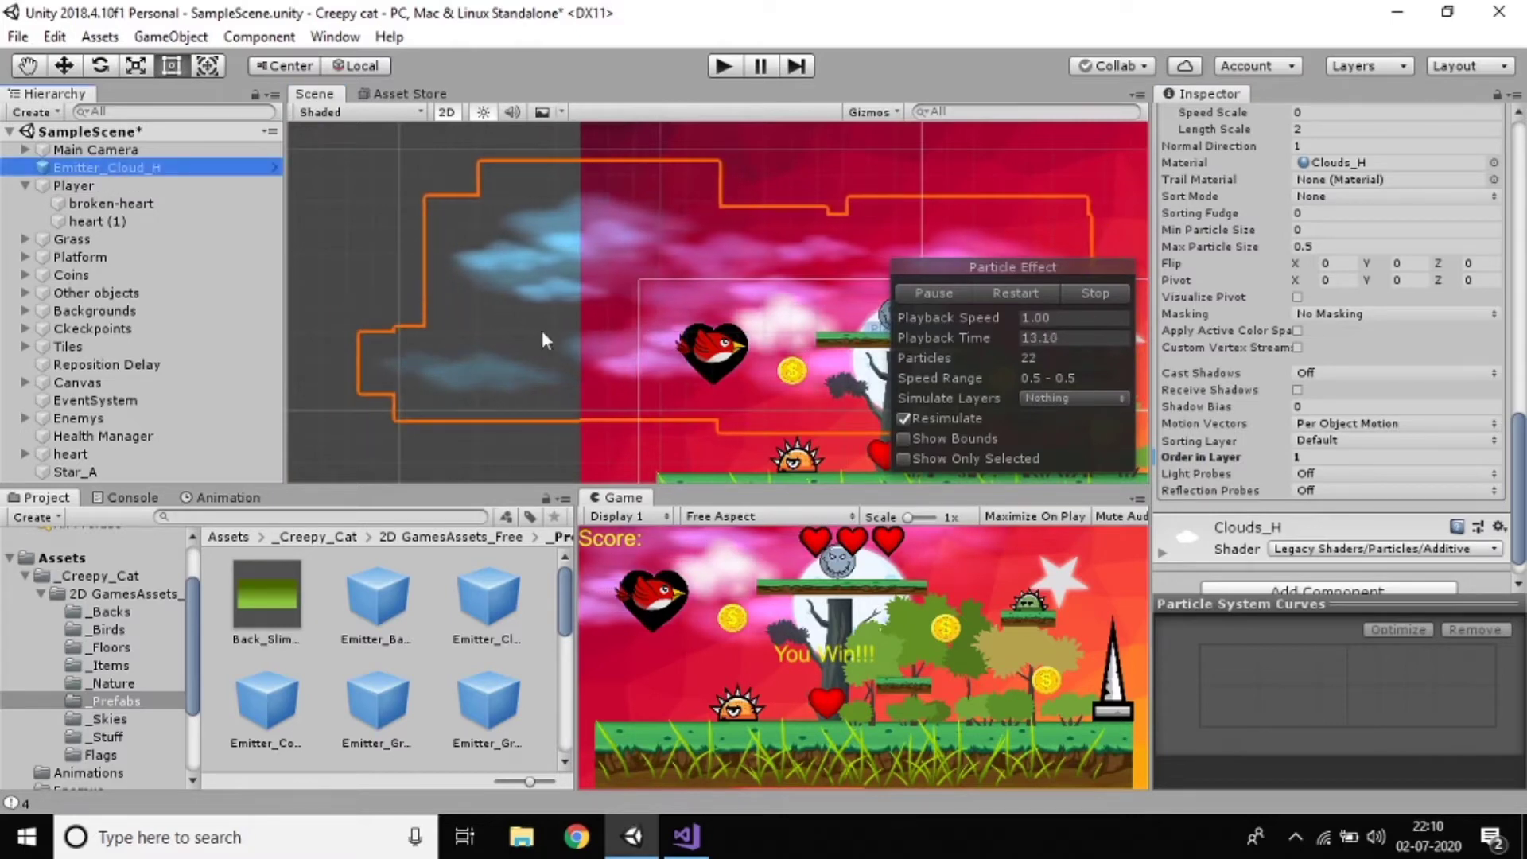
pyautogui.moveTo(783, 360); pyautogui.dragTo(450, 328, button='middle')
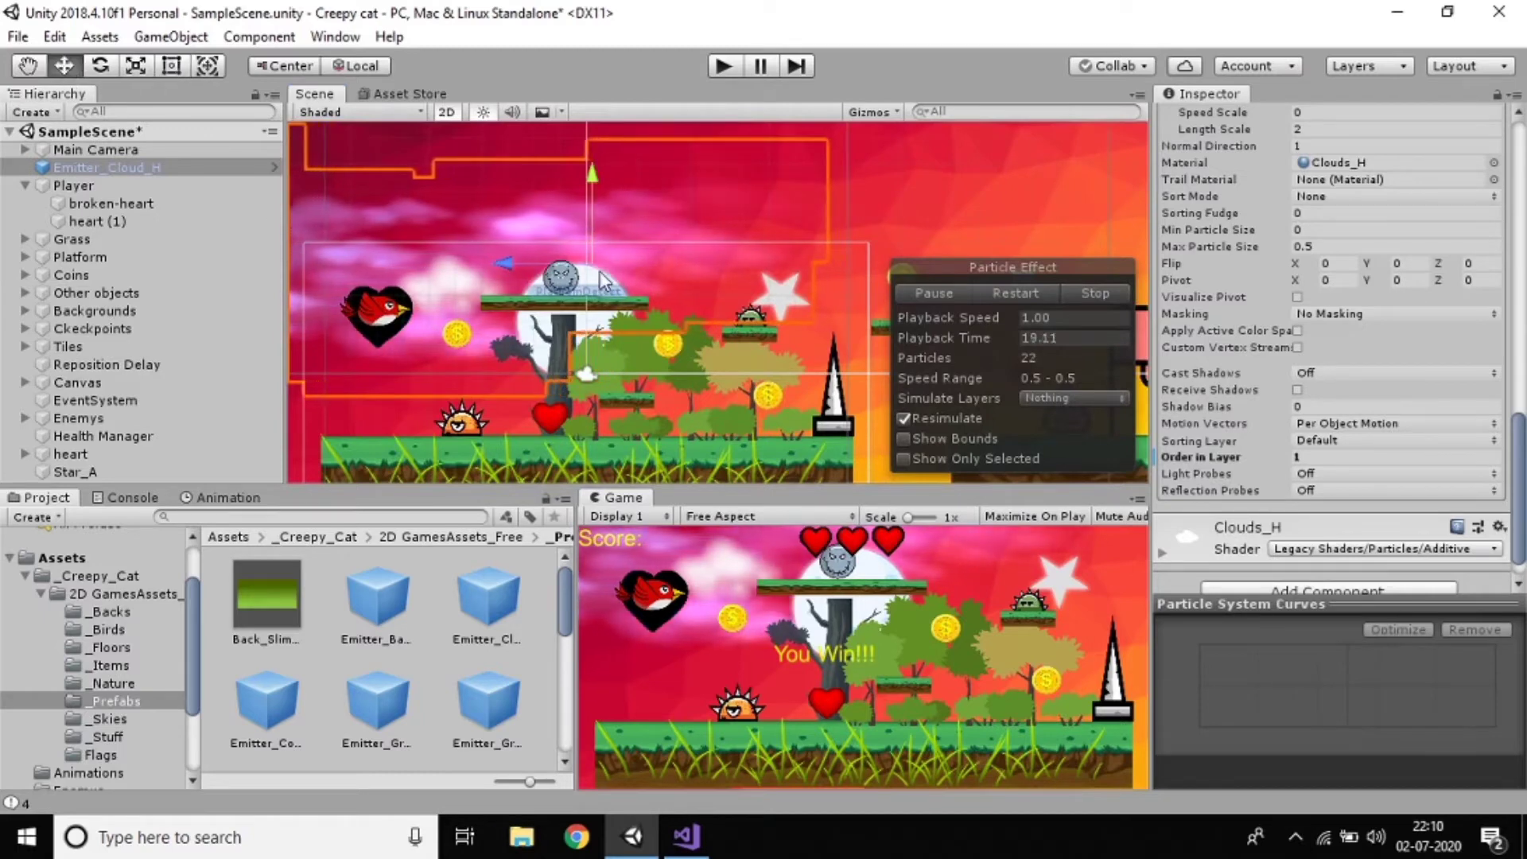
pyautogui.moveTo(593, 274); pyautogui.dragTo(988, 278)
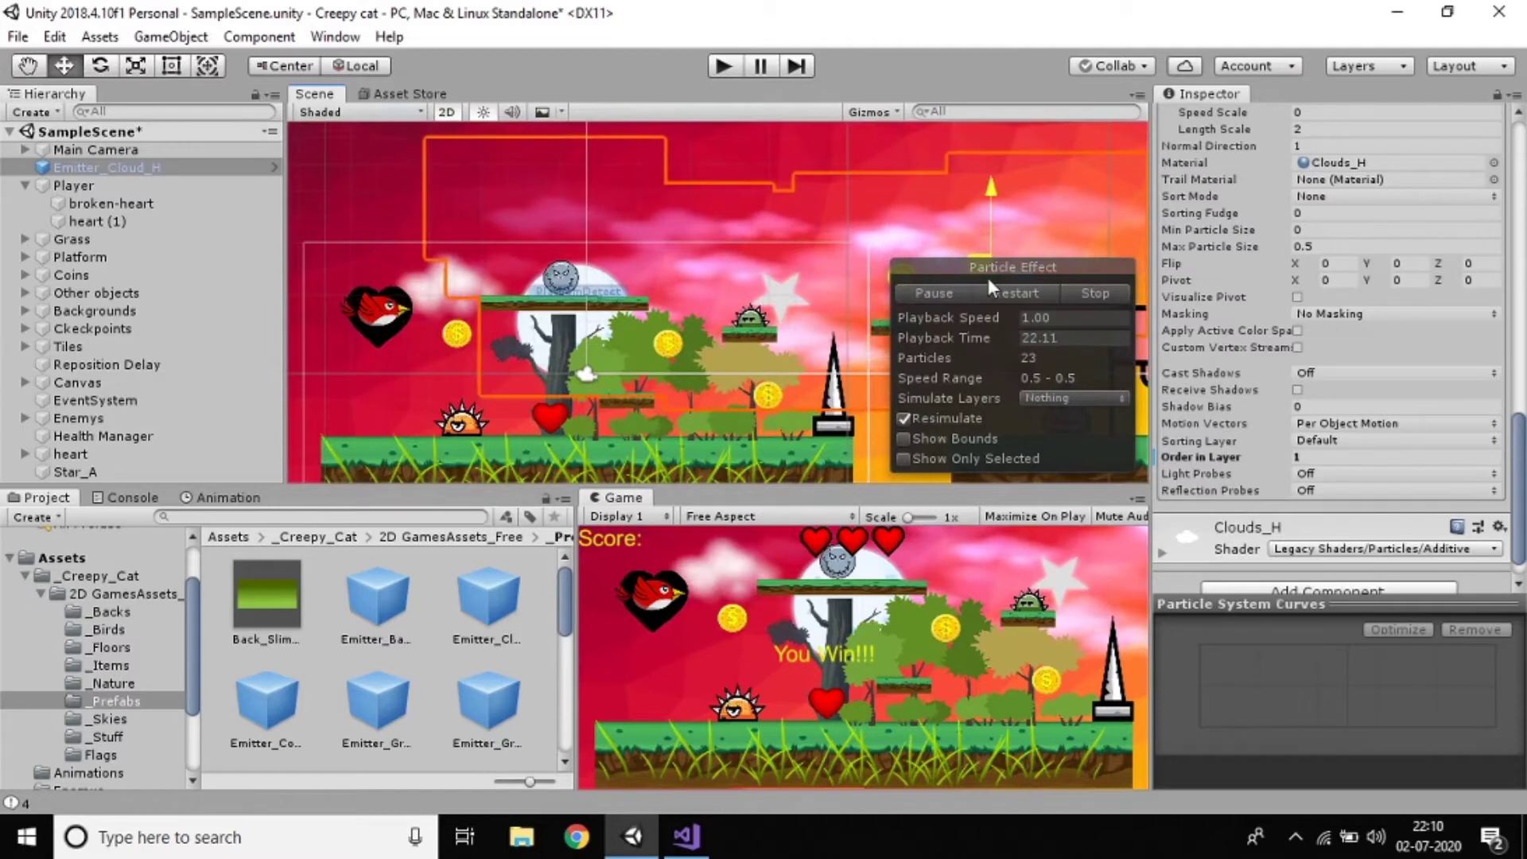
pyautogui.click(1139, 501)
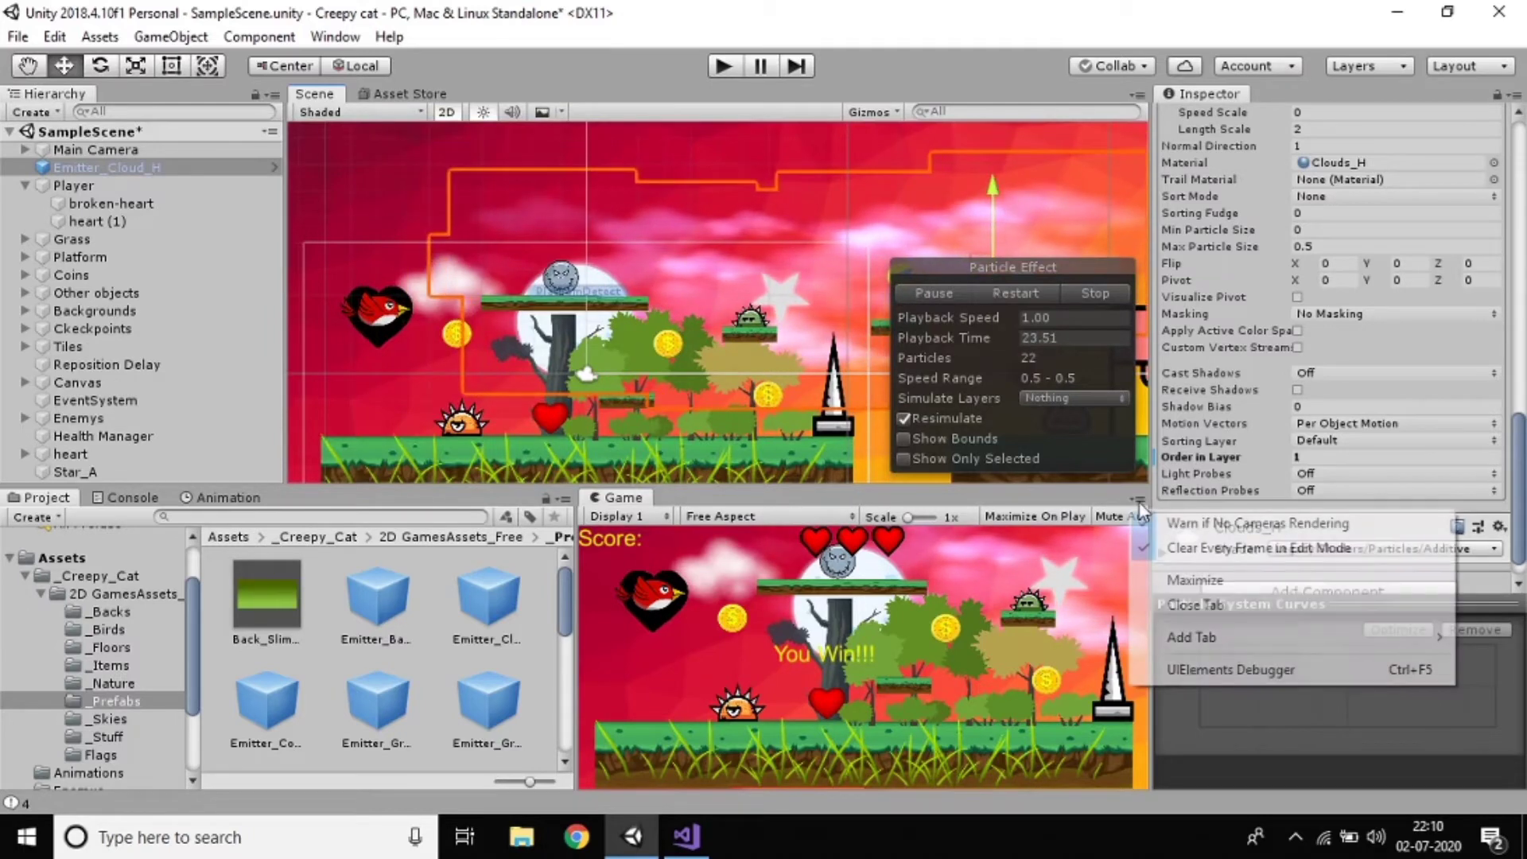
pyautogui.click(734, 68)
pyautogui.click(720, 65)
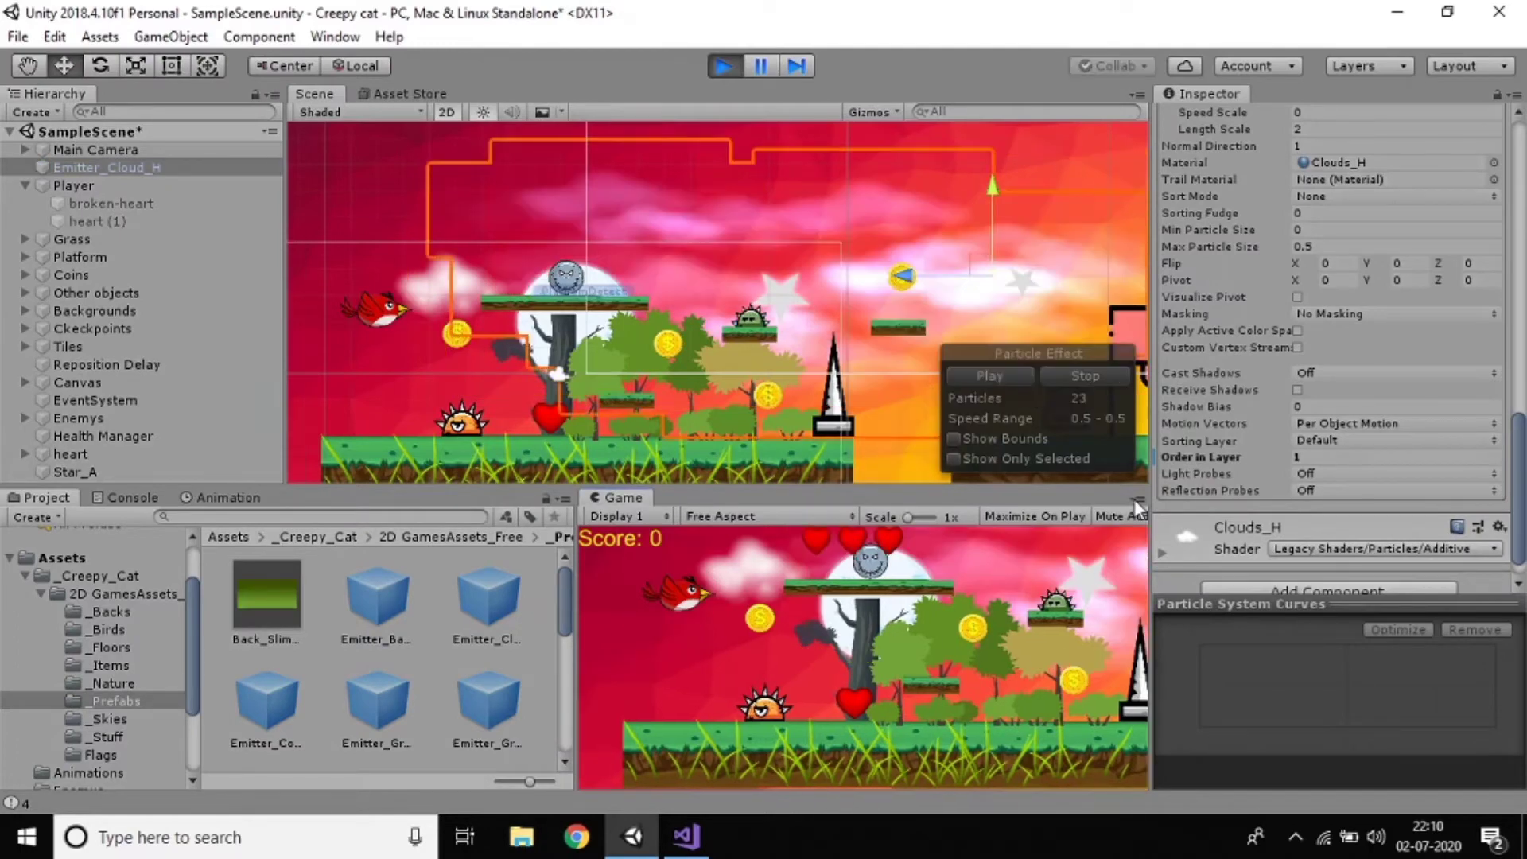
pyautogui.click(1134, 498)
pyautogui.click(1139, 585)
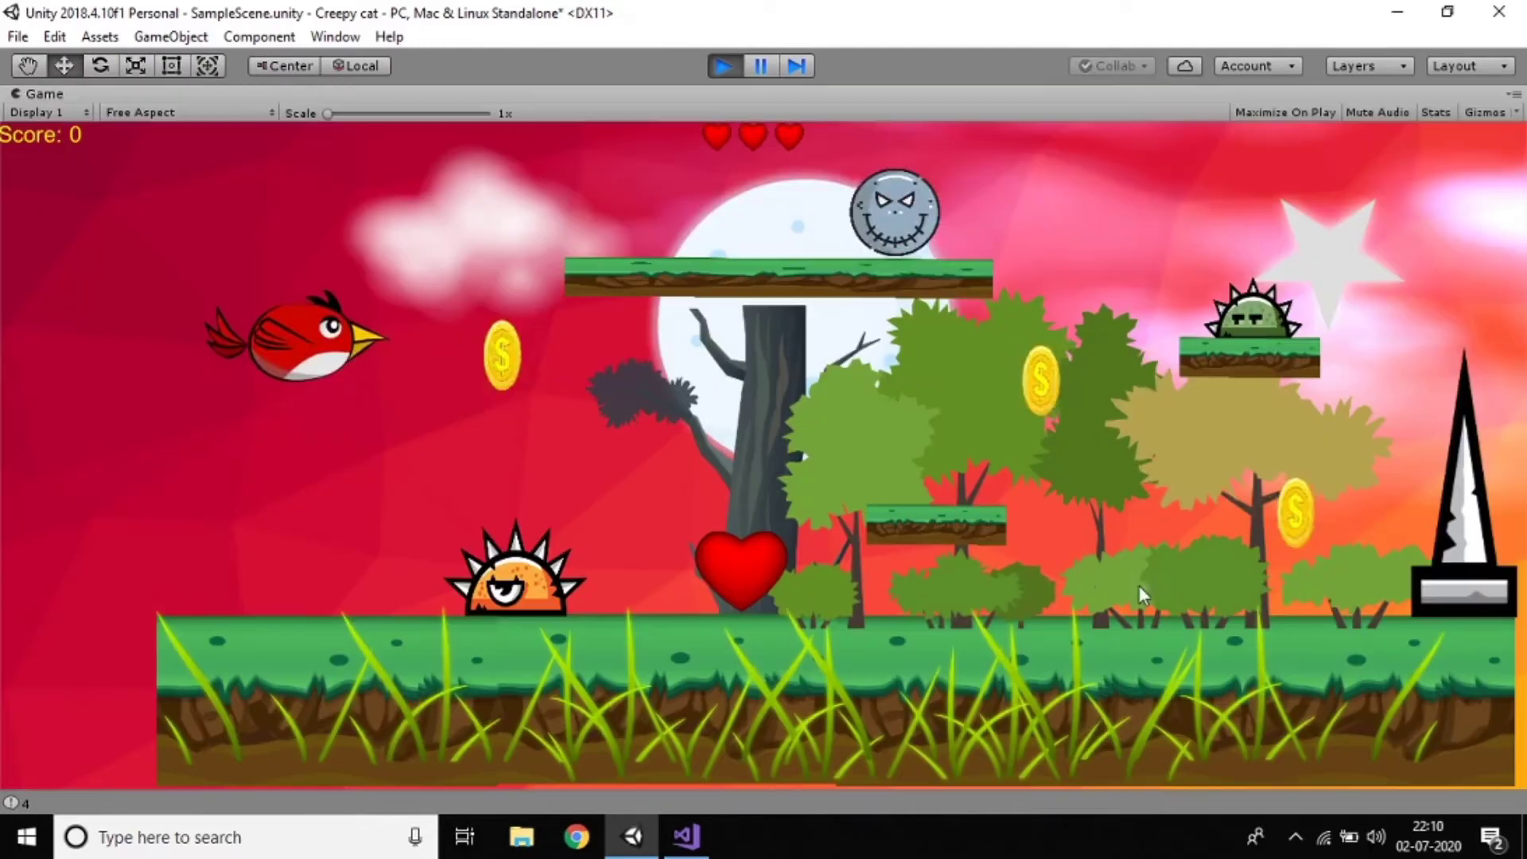
pyautogui.click(746, 551)
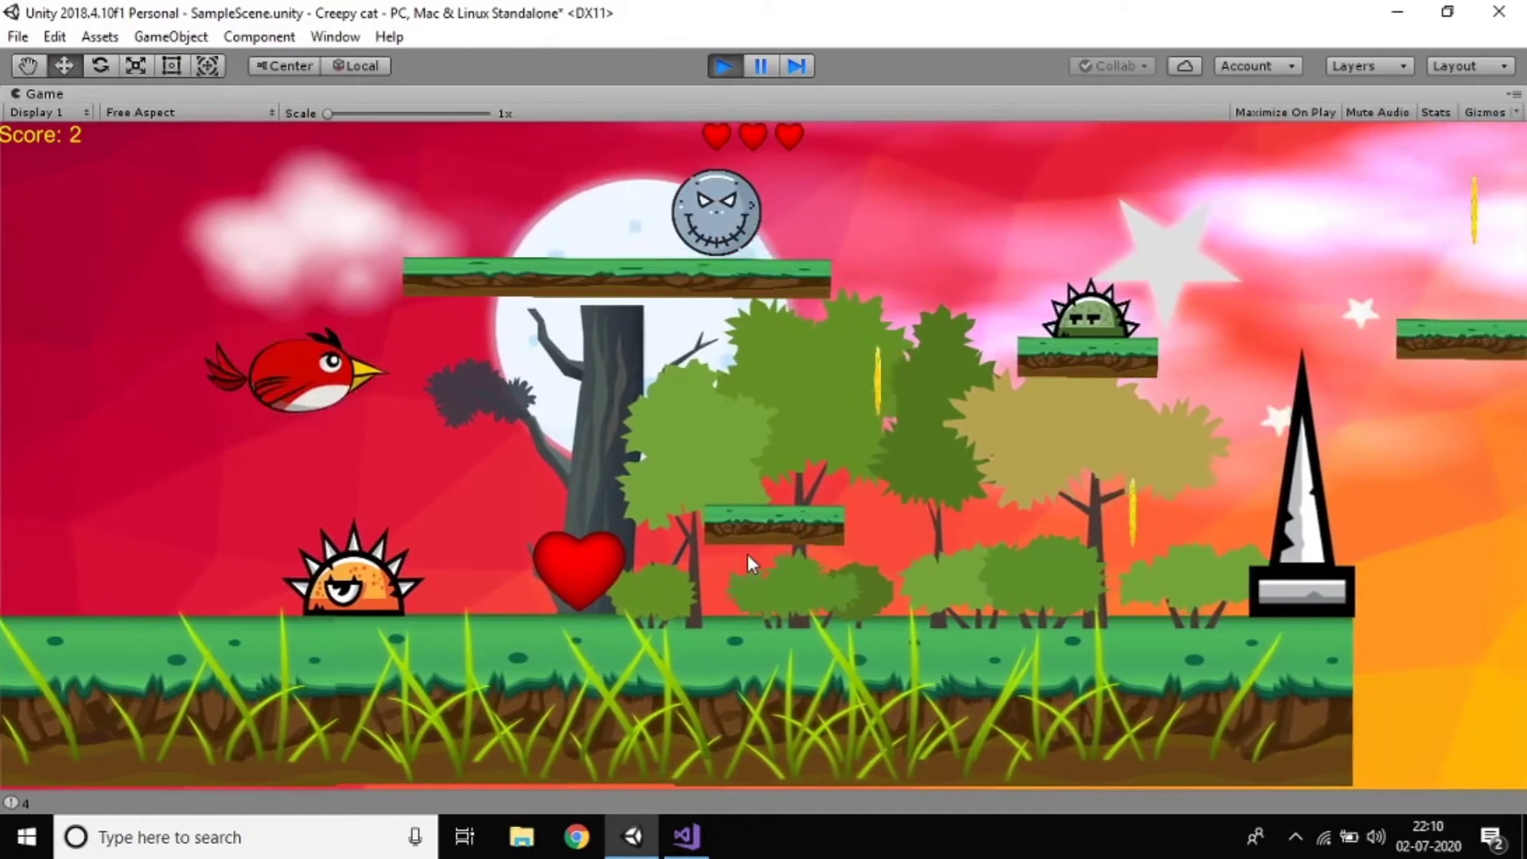
pyautogui.click(746, 553)
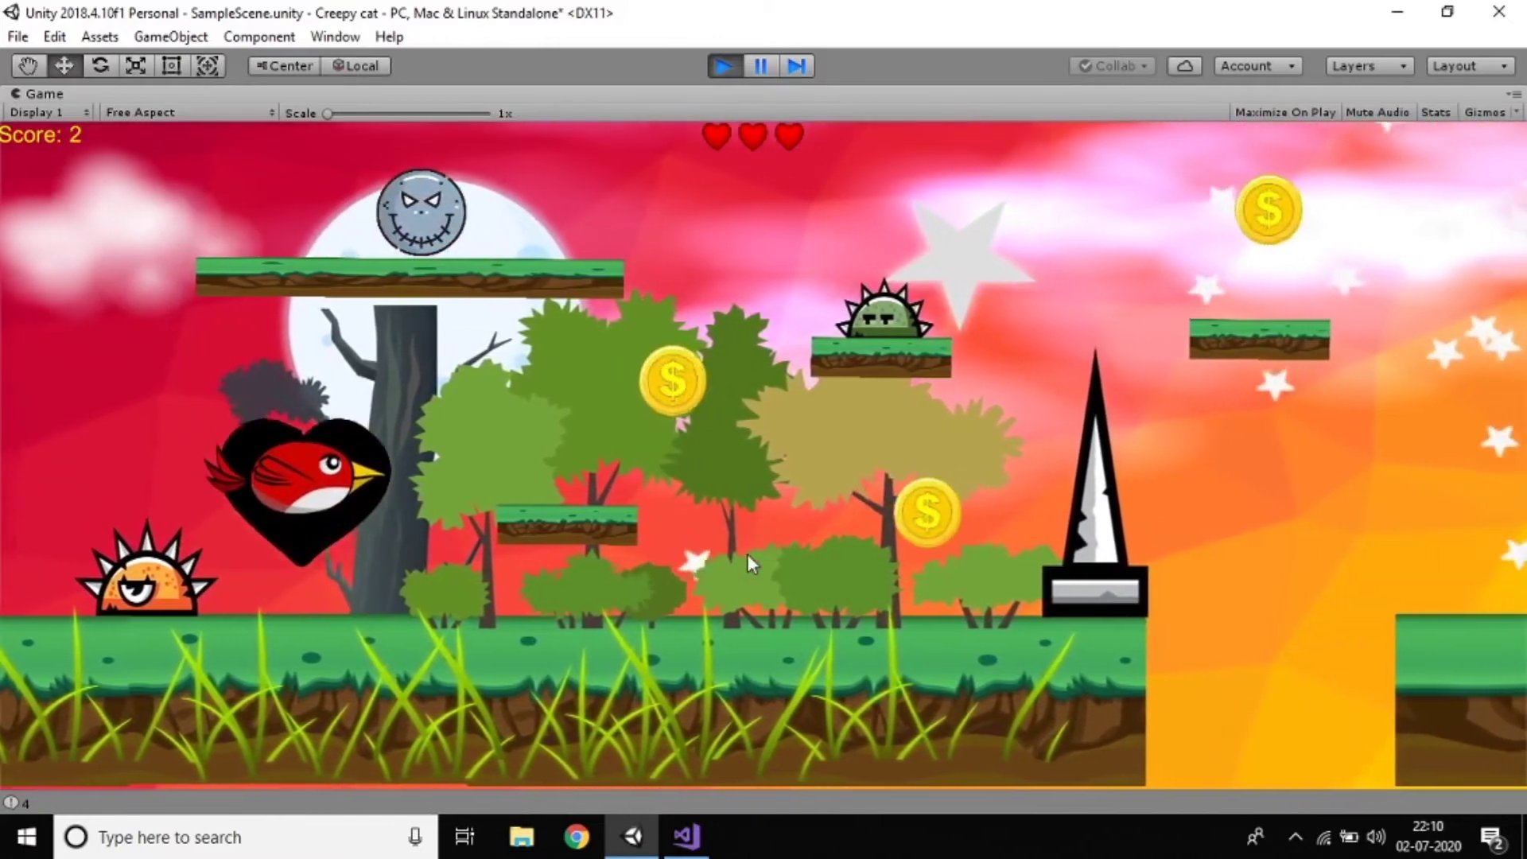
pyautogui.click(747, 554)
pyautogui.click(1210, 394)
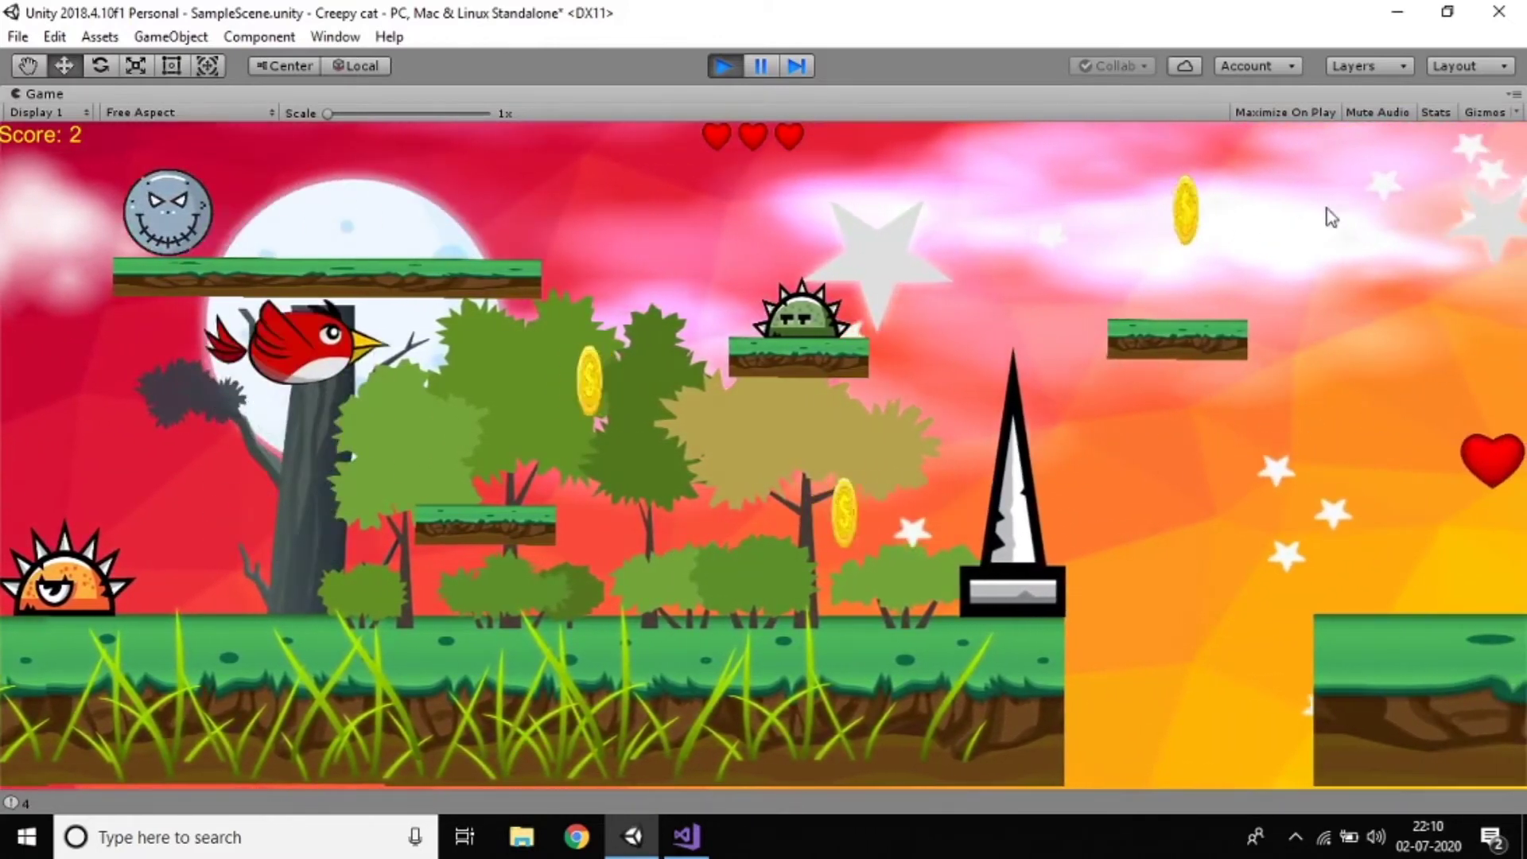
pyautogui.click(1066, 266)
pyautogui.click(715, 65)
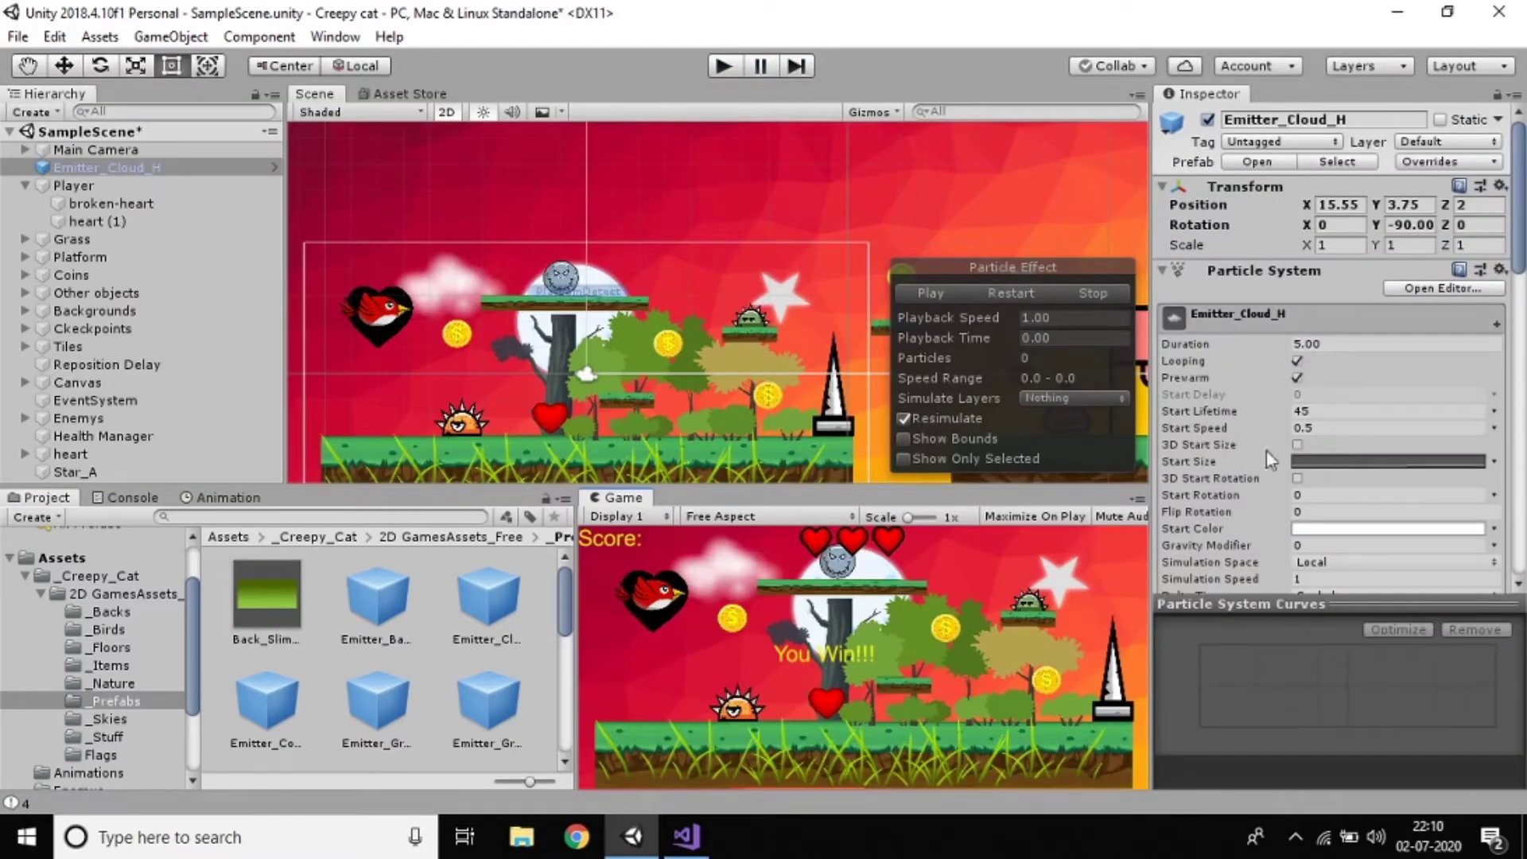
# Step: Preview the cloud particles using Play, Restart and Stop in the Particle Effect panel
pyautogui.click(939, 292)
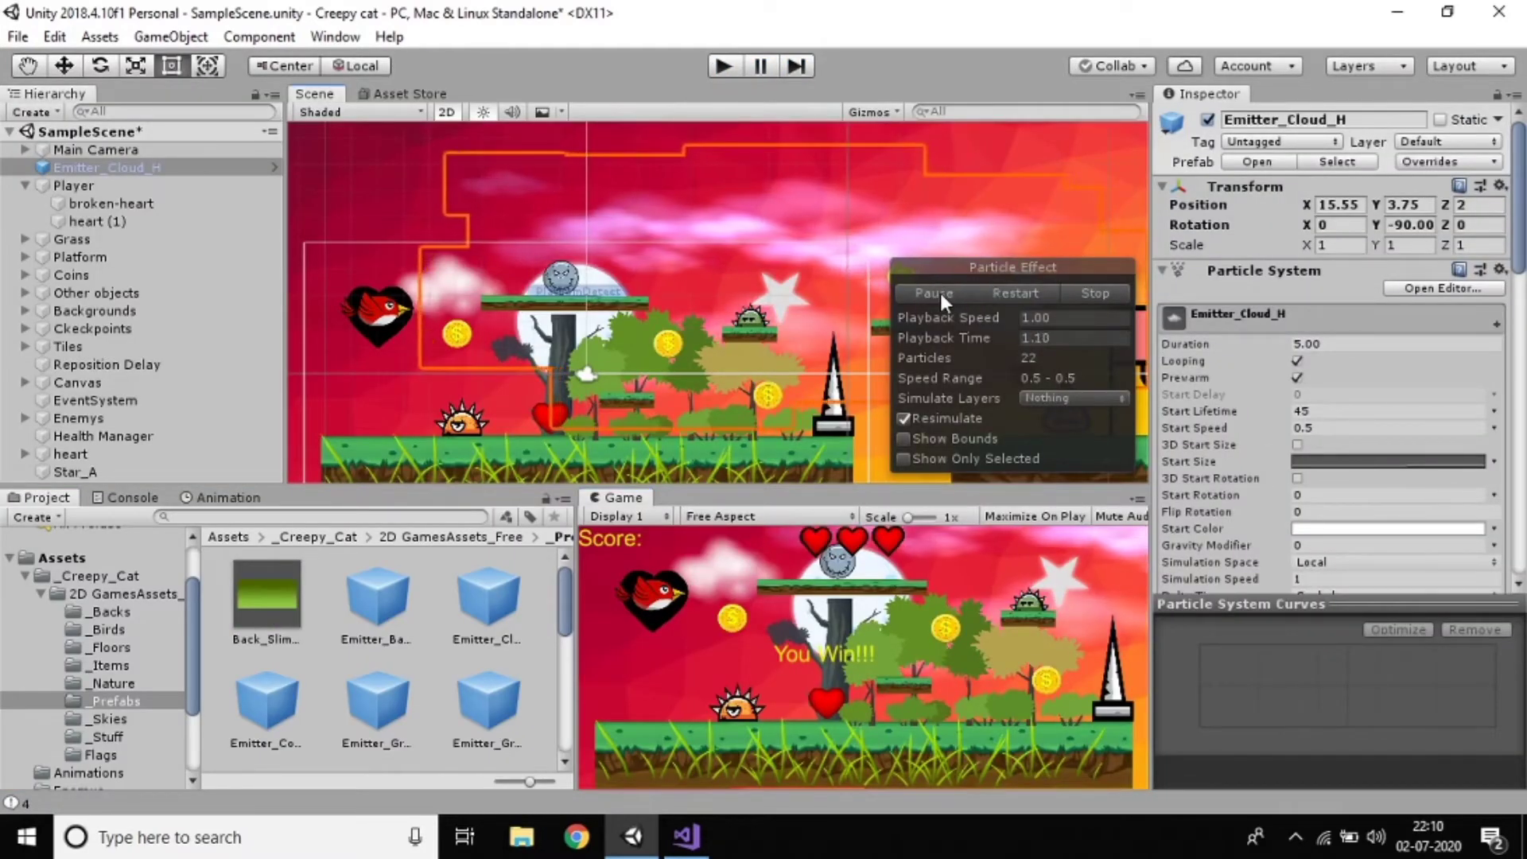
pyautogui.click(1024, 294)
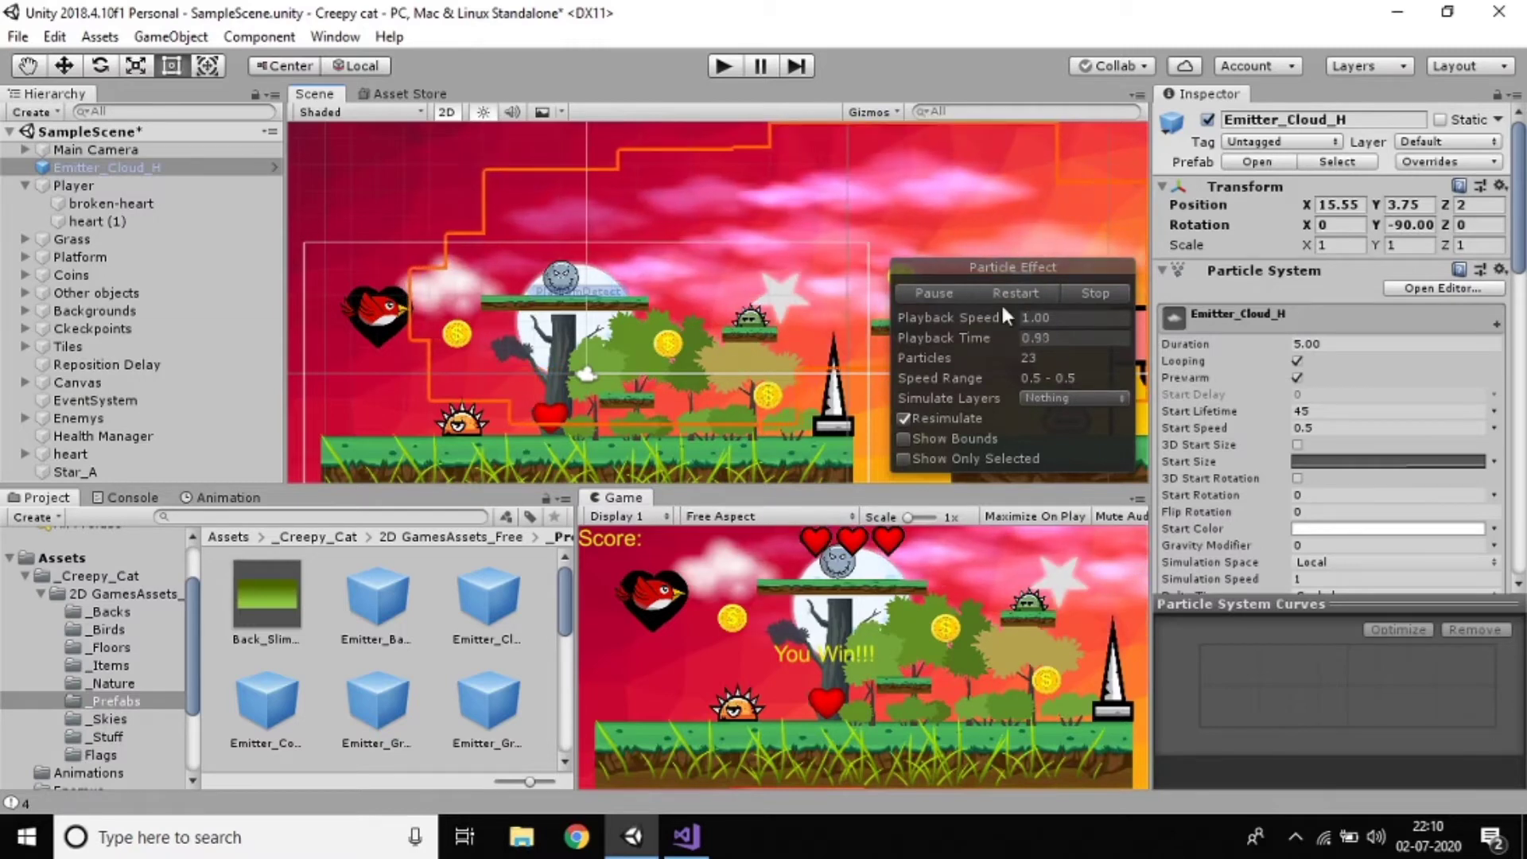
pyautogui.click(1105, 291)
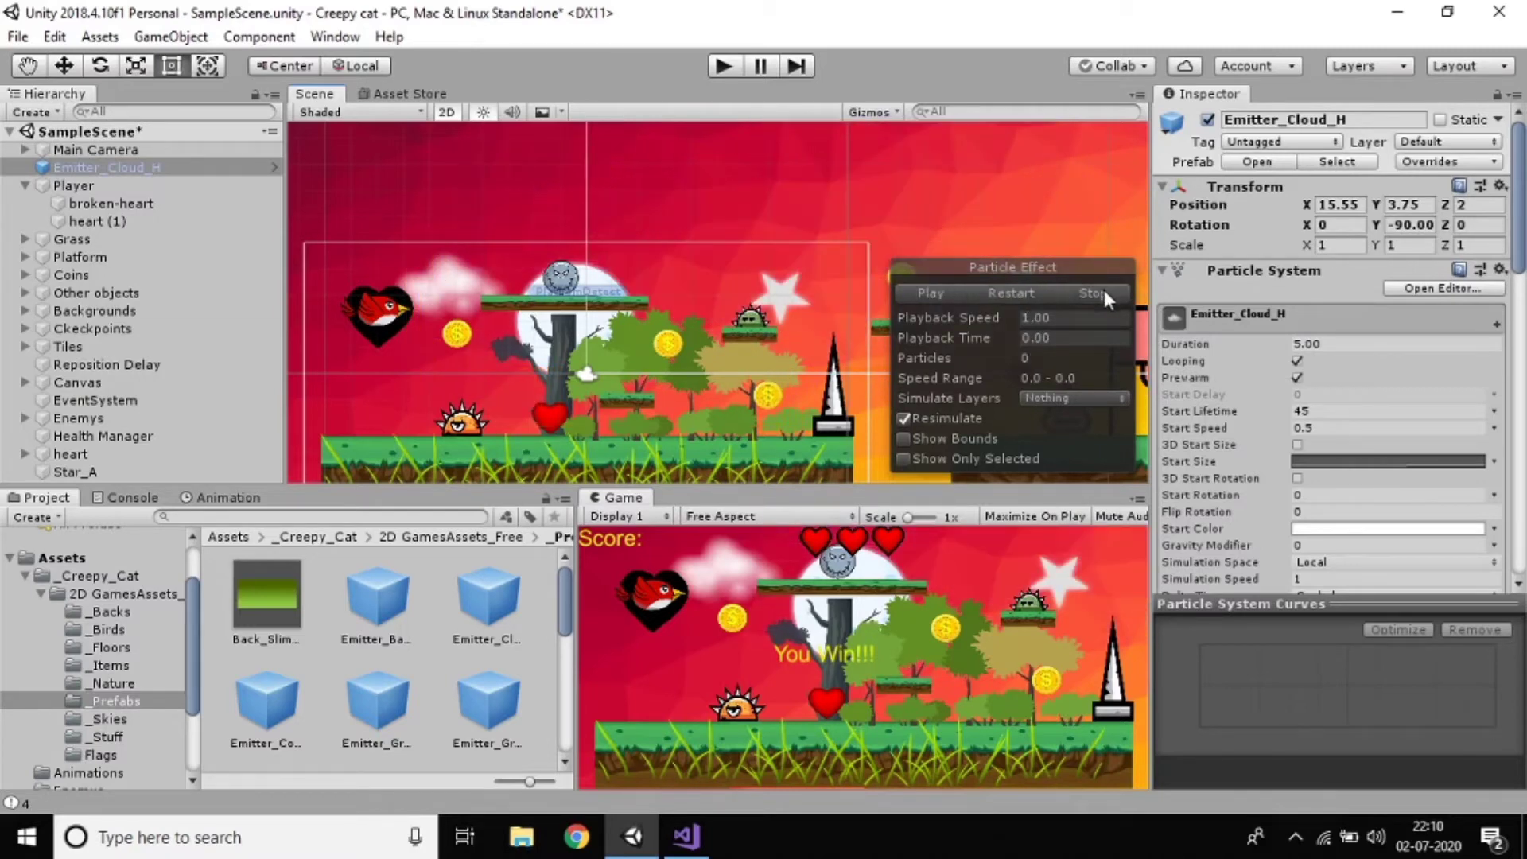
pyautogui.click(910, 293)
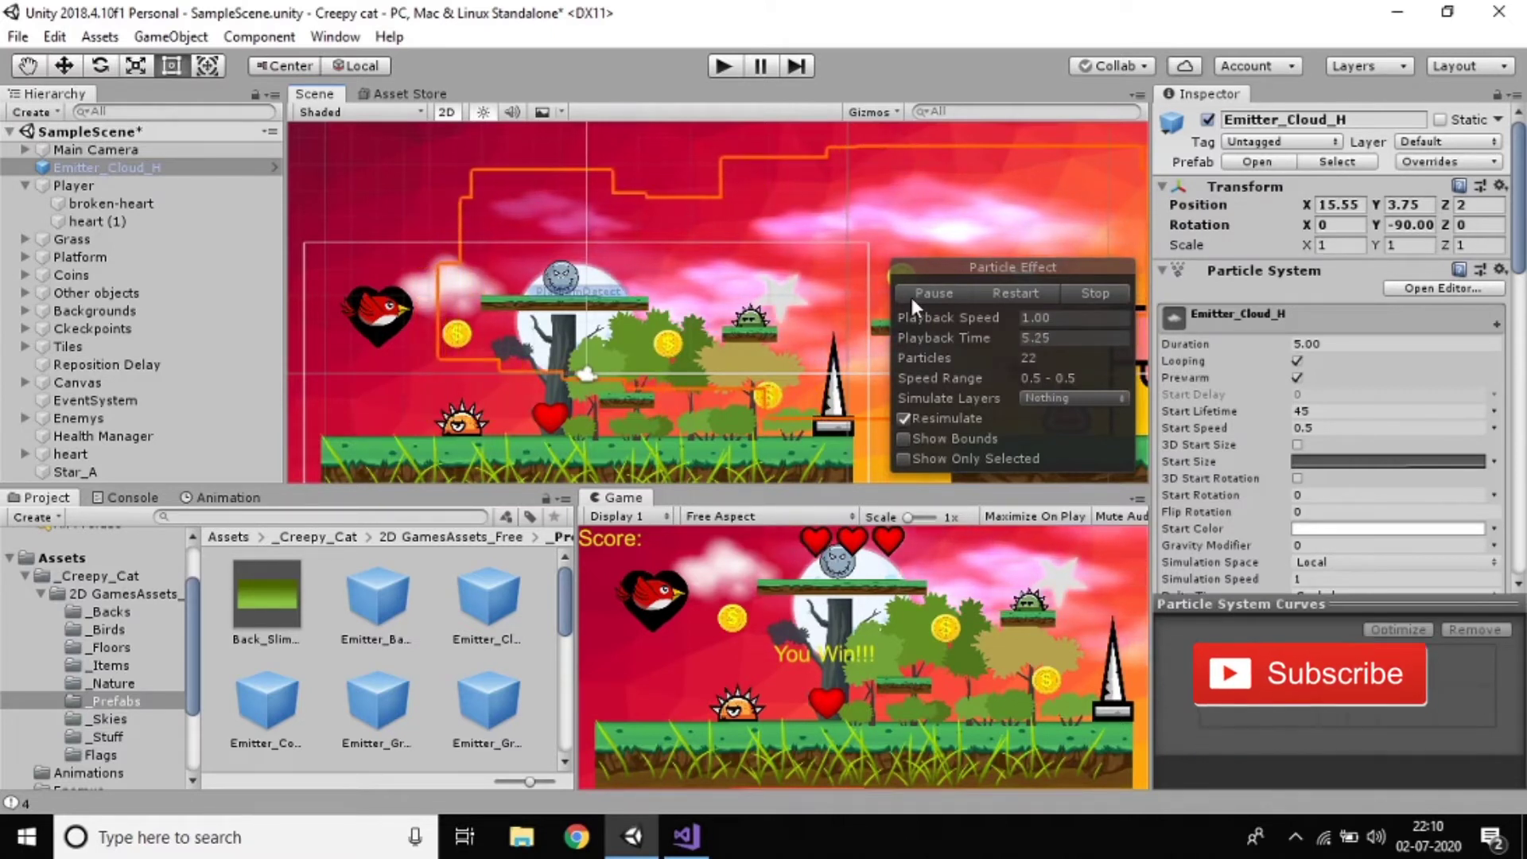
# Step: Select the Item_Coin_01 coin in the scene
pyautogui.scroll(3, 443, 236)
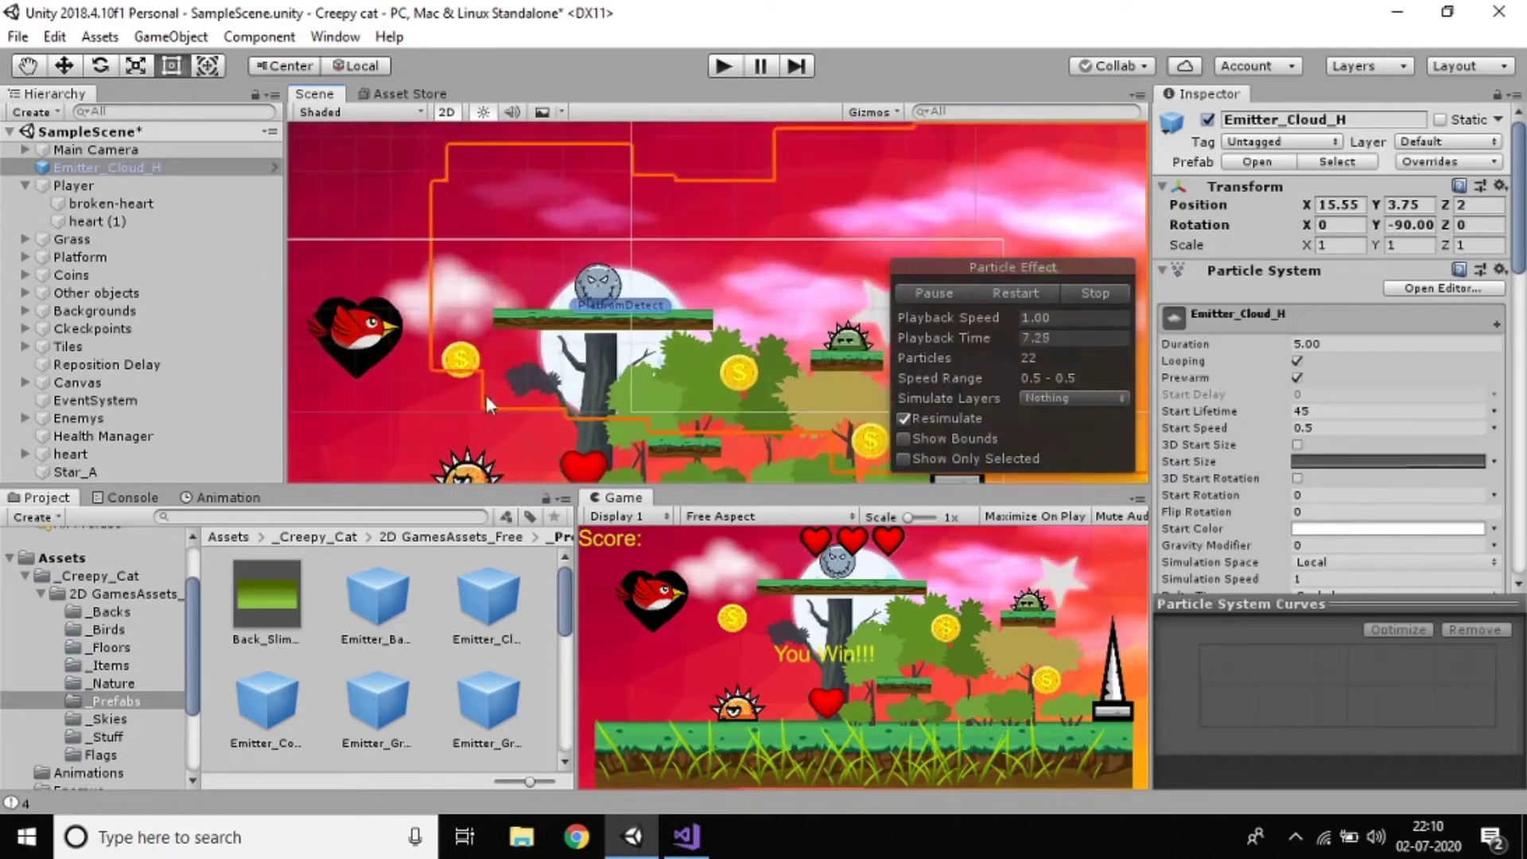
pyautogui.click(465, 357)
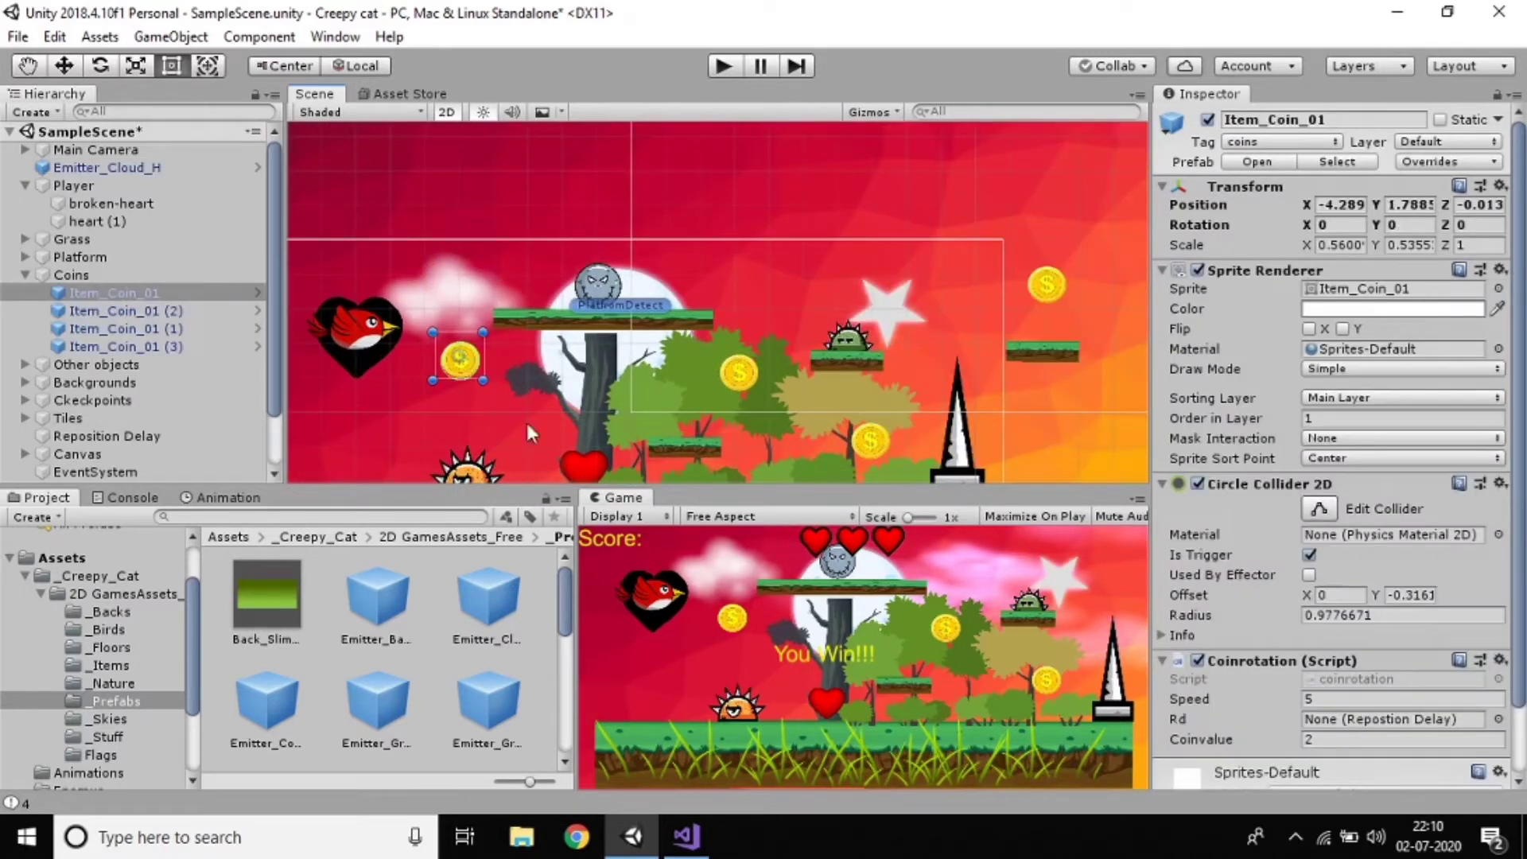
pyautogui.scroll(-2, 1332, 529)
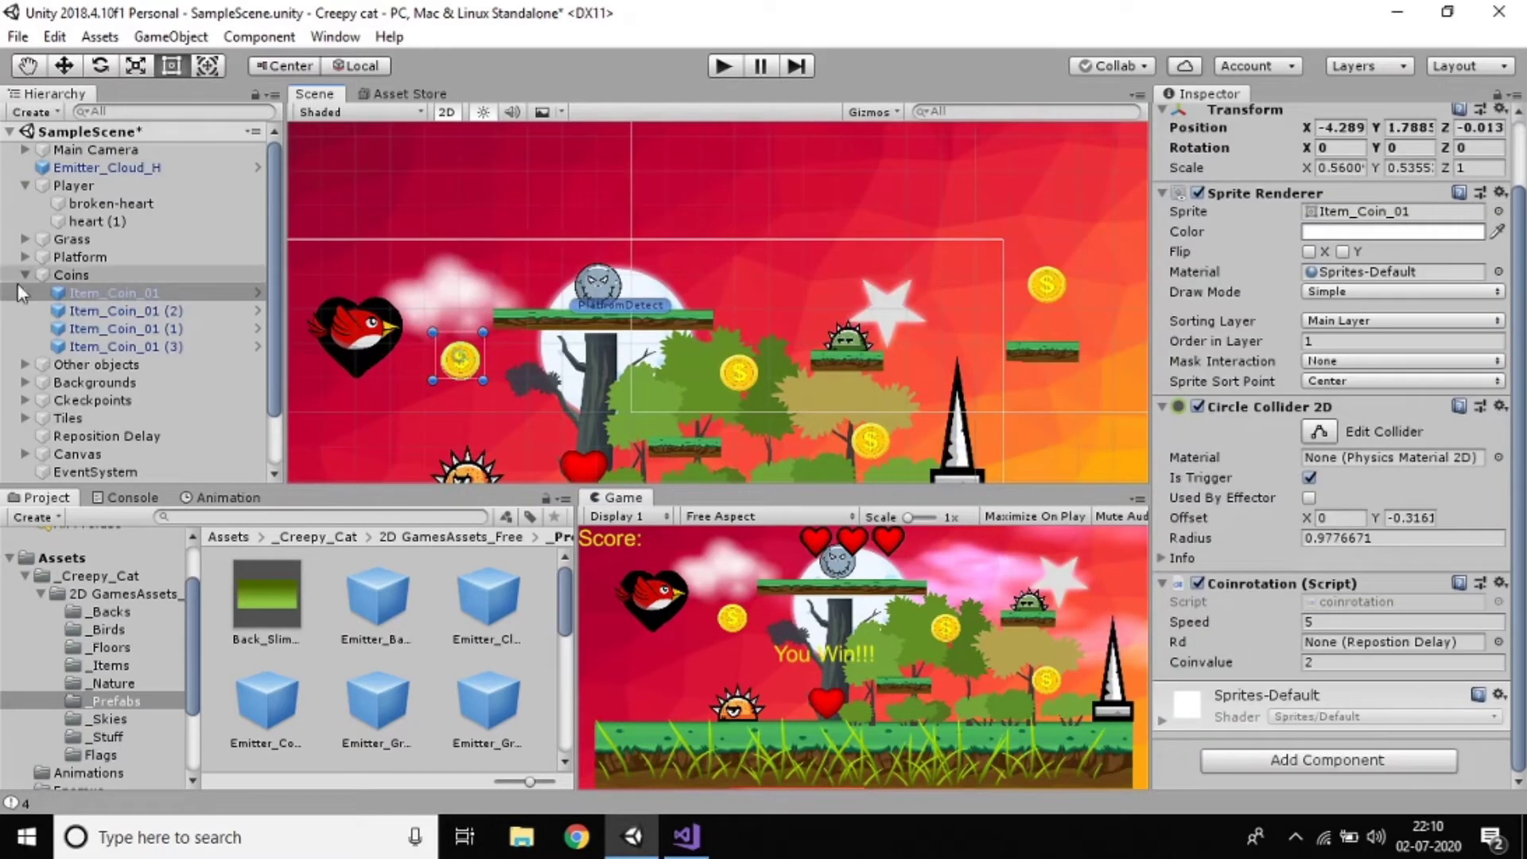
# Step: Open the Item_Coin_01 prefab and add a Particle System component to it
pyautogui.click(253, 292)
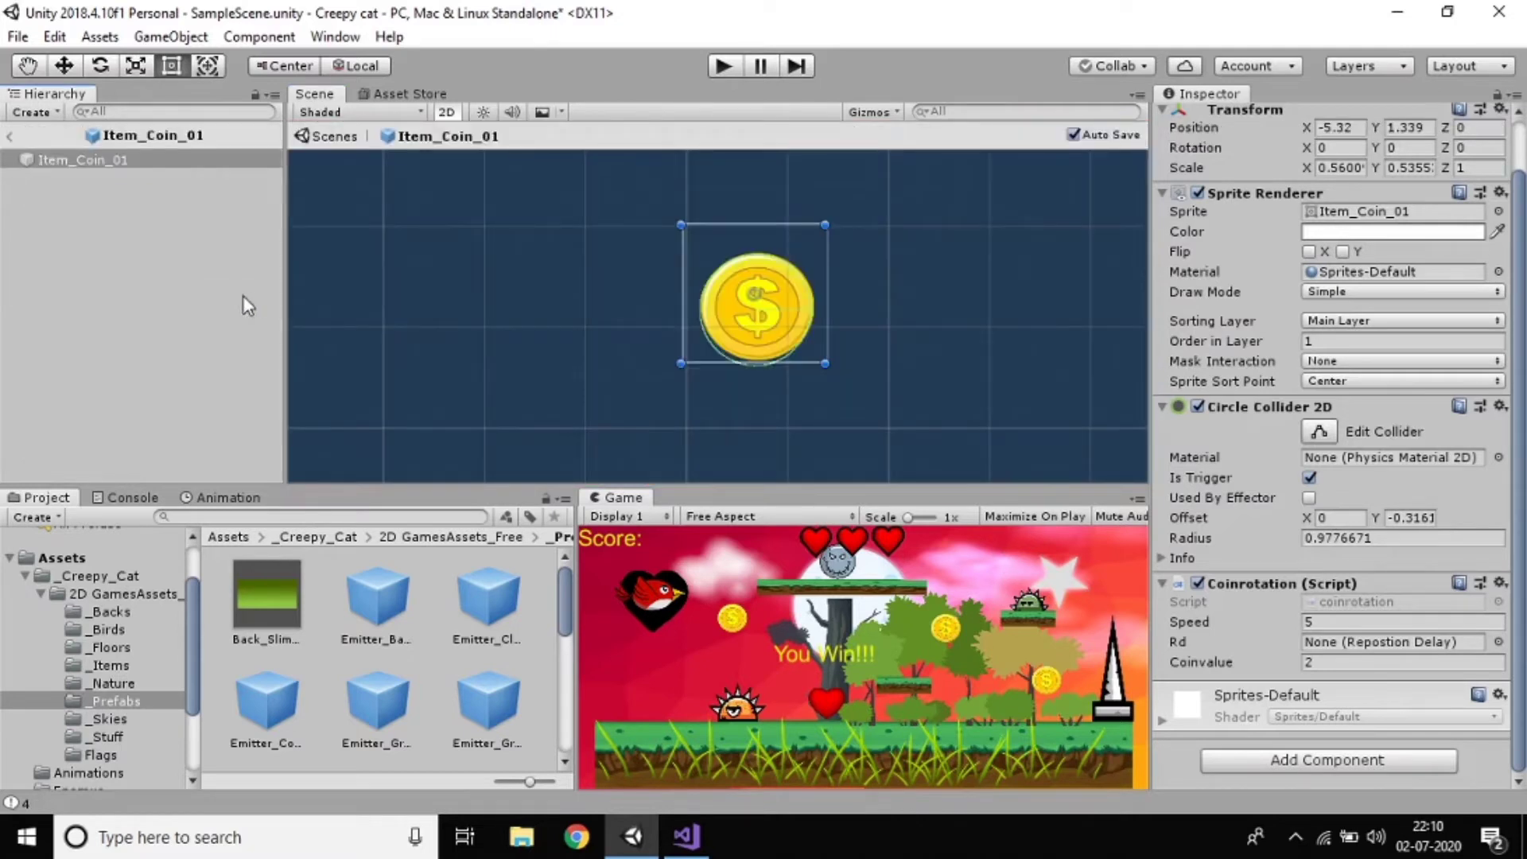
pyautogui.rightClick(135, 201)
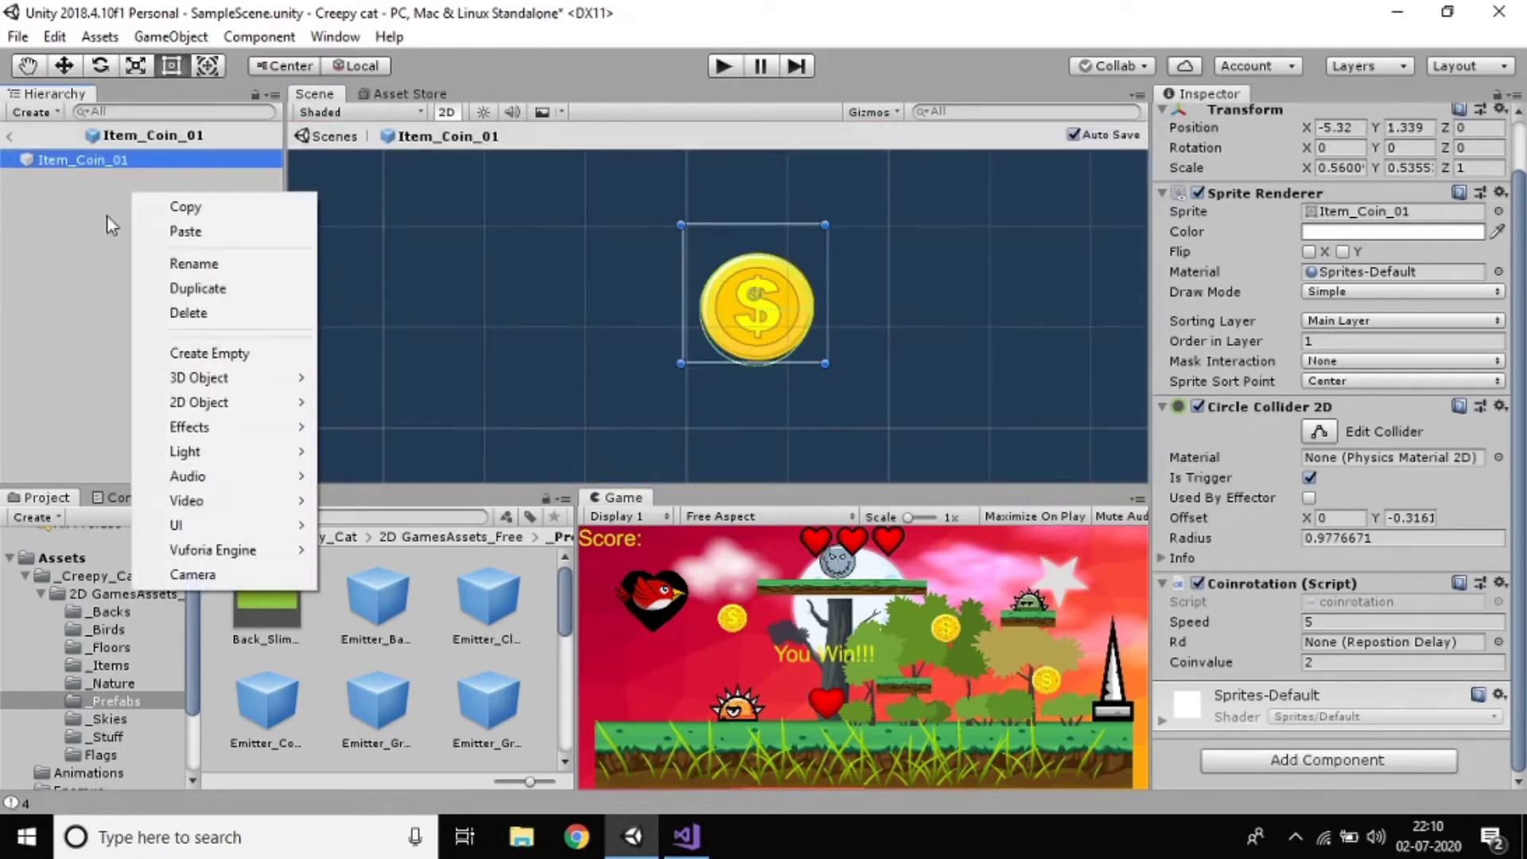
pyautogui.click(47, 174)
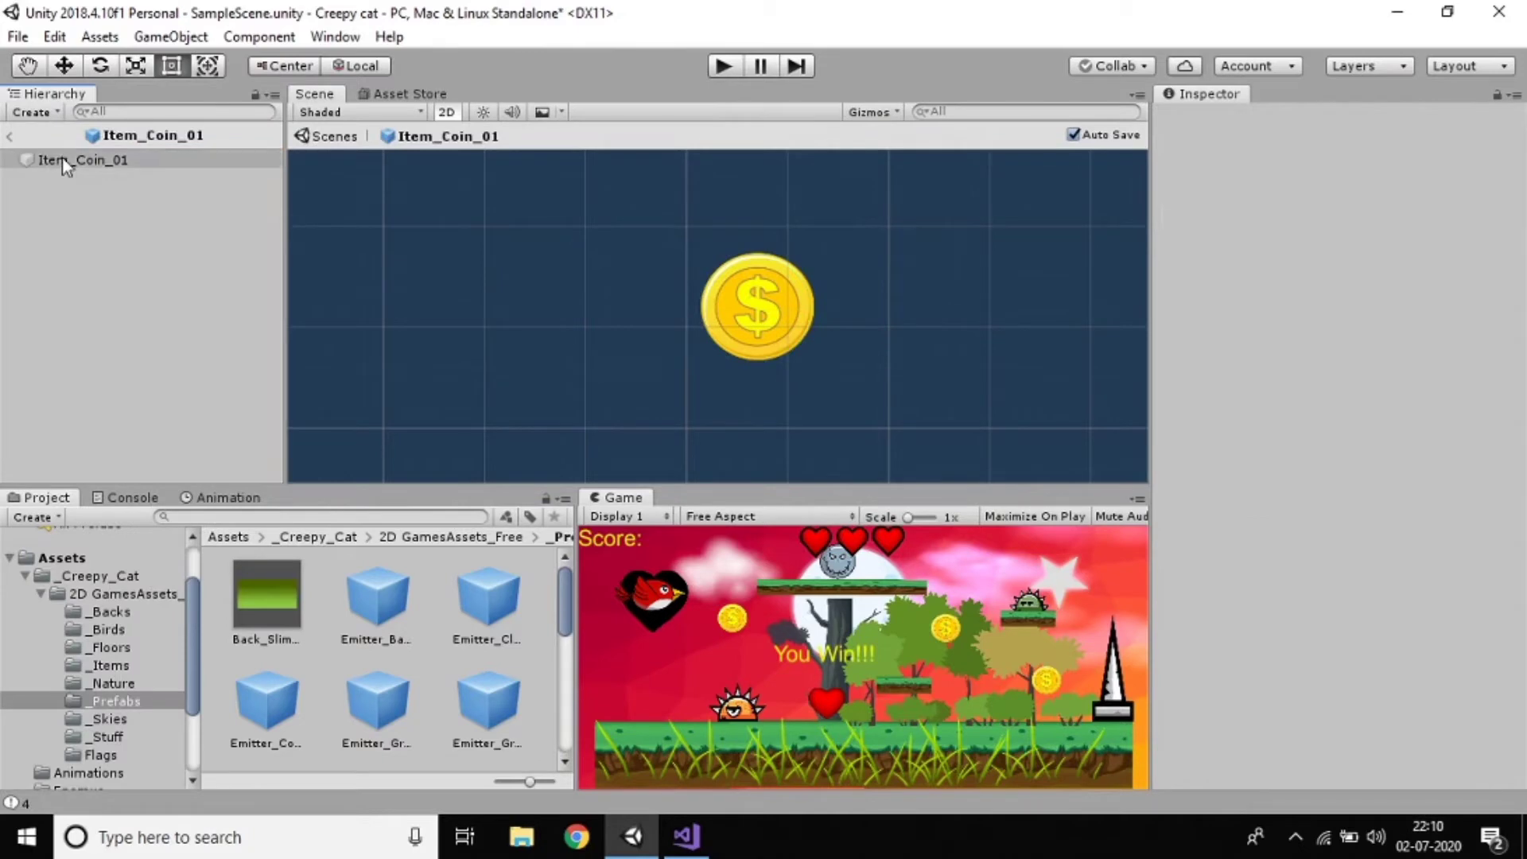
pyautogui.click(66, 166)
pyautogui.scroll(-2, 1319, 488)
pyautogui.click(1330, 760)
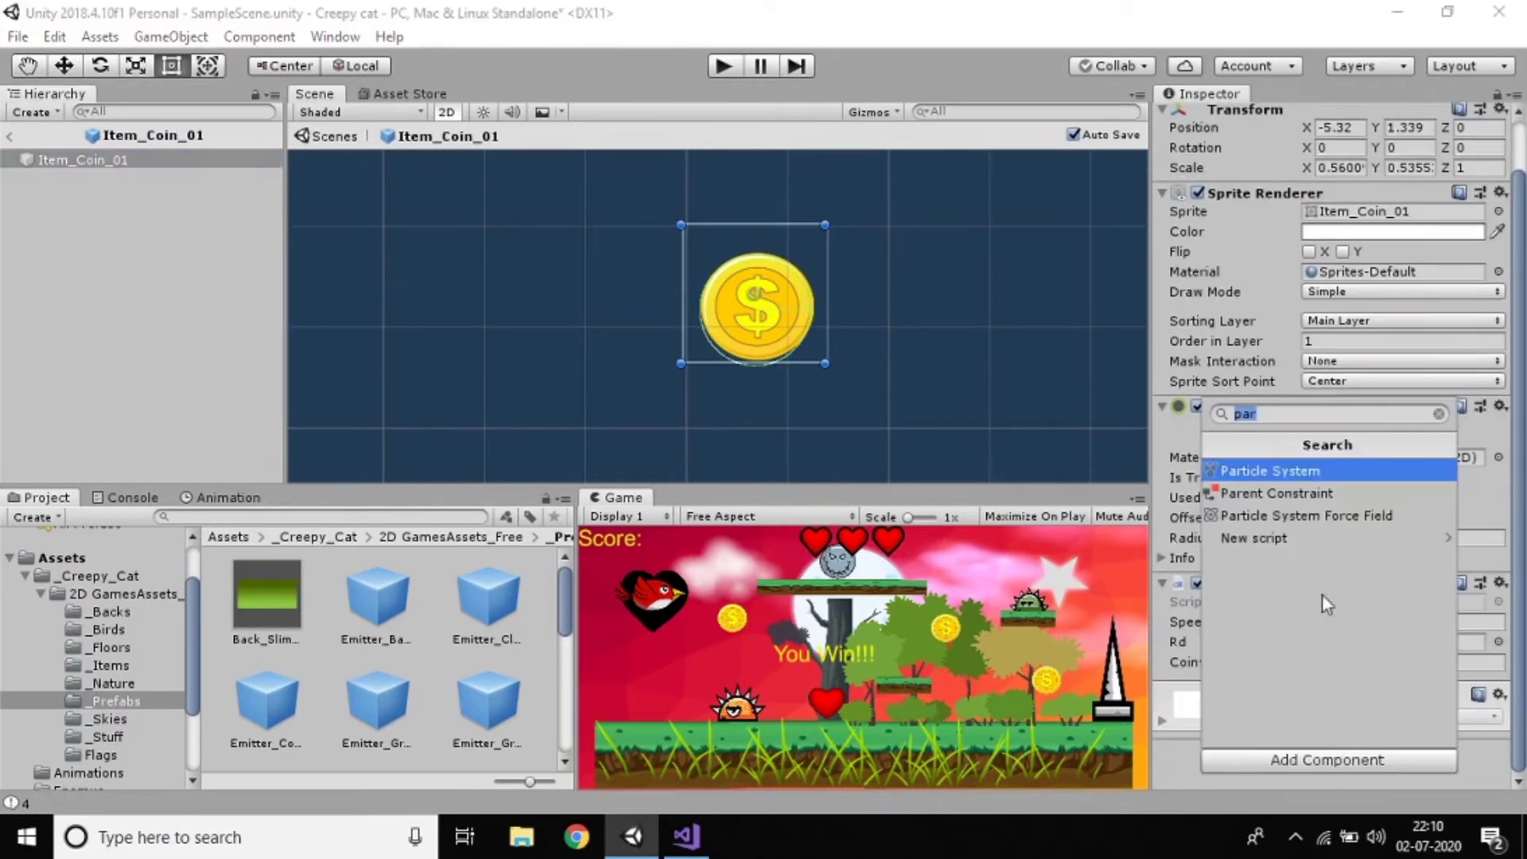
pyautogui.click(1298, 471)
# Step: Lower the coin particles' emission Rate over Time from 10 to 1
pyautogui.scroll(-8, 1268, 350)
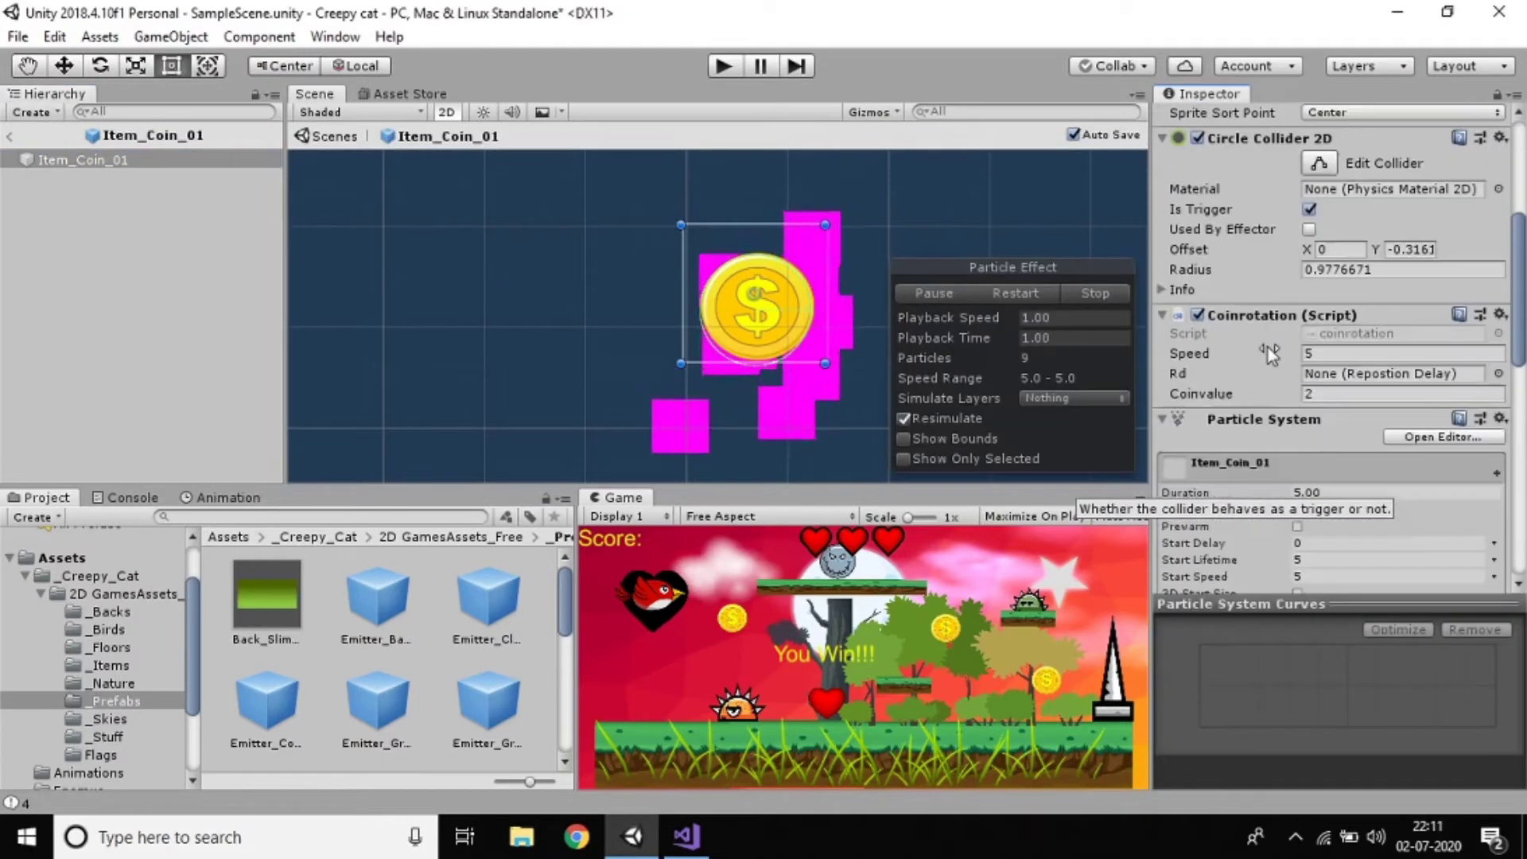
pyautogui.scroll(-10, 1268, 353)
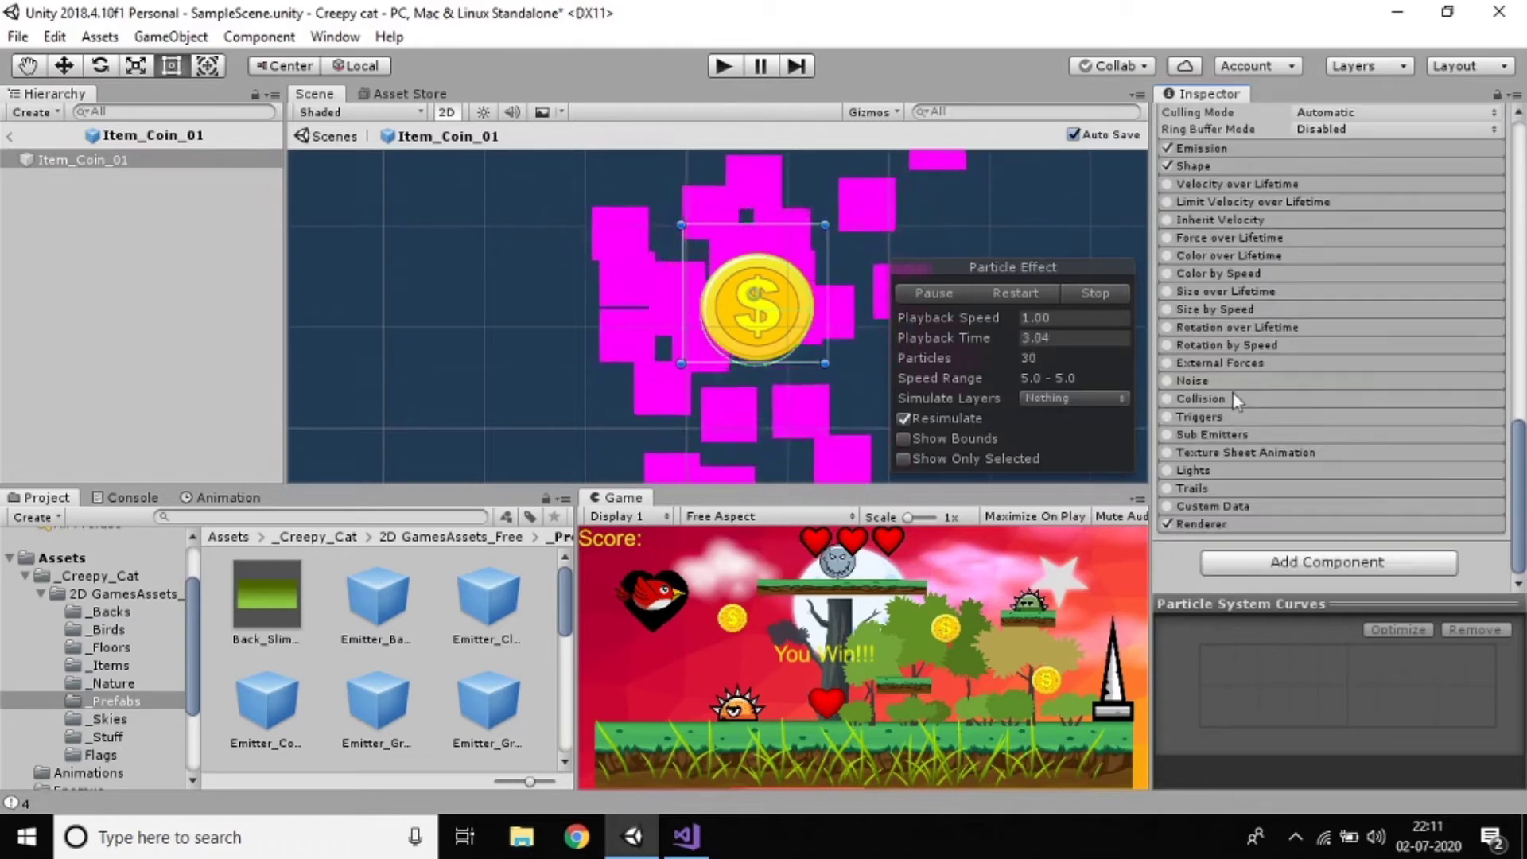
pyautogui.scroll(4, 1213, 477)
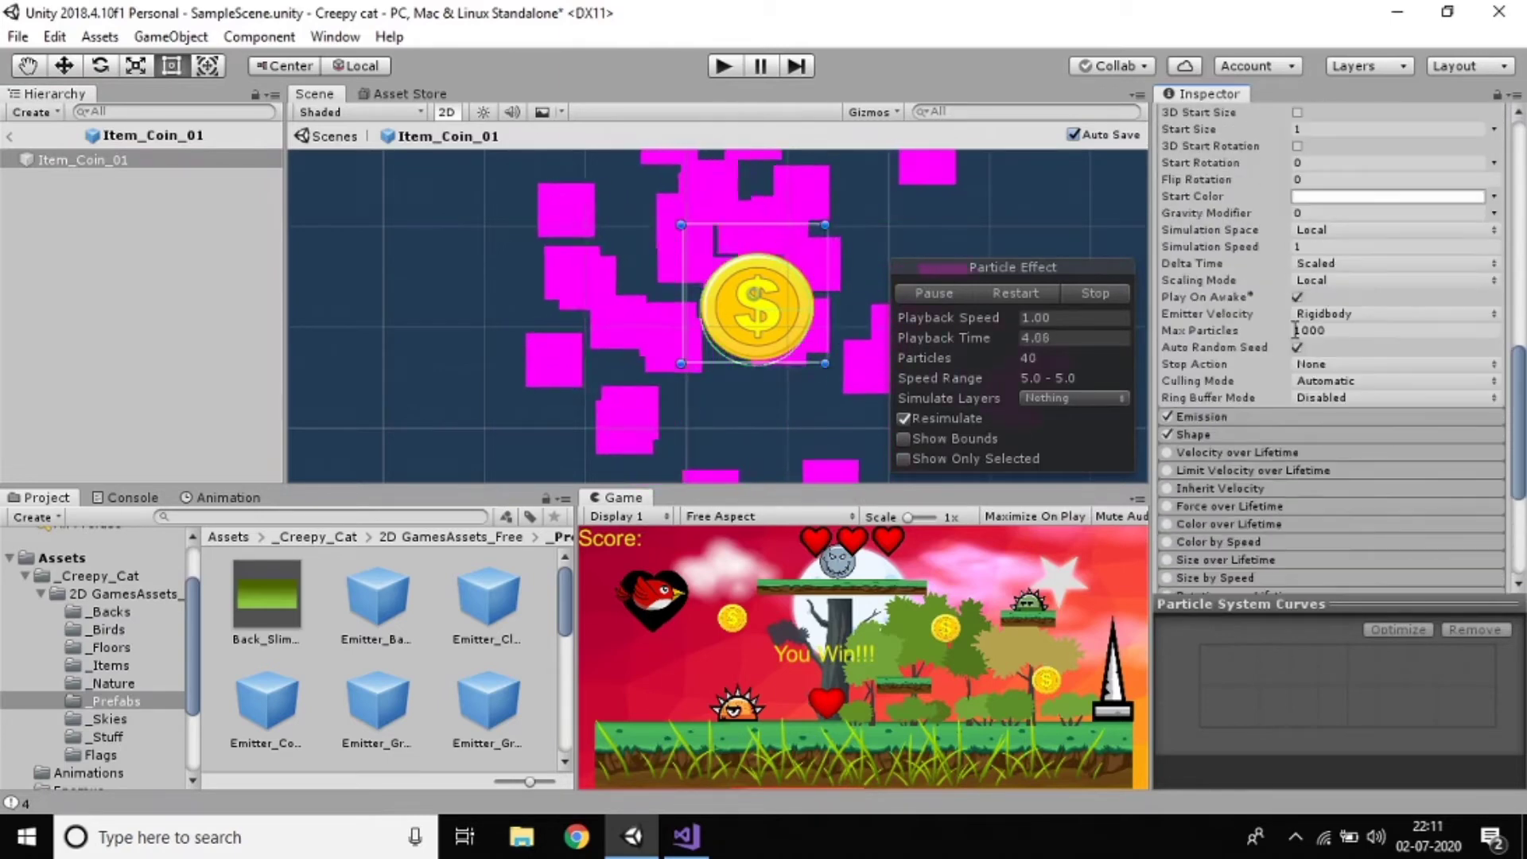
pyautogui.click(1213, 417)
pyautogui.scroll(-3, 1234, 407)
pyautogui.click(1325, 234)
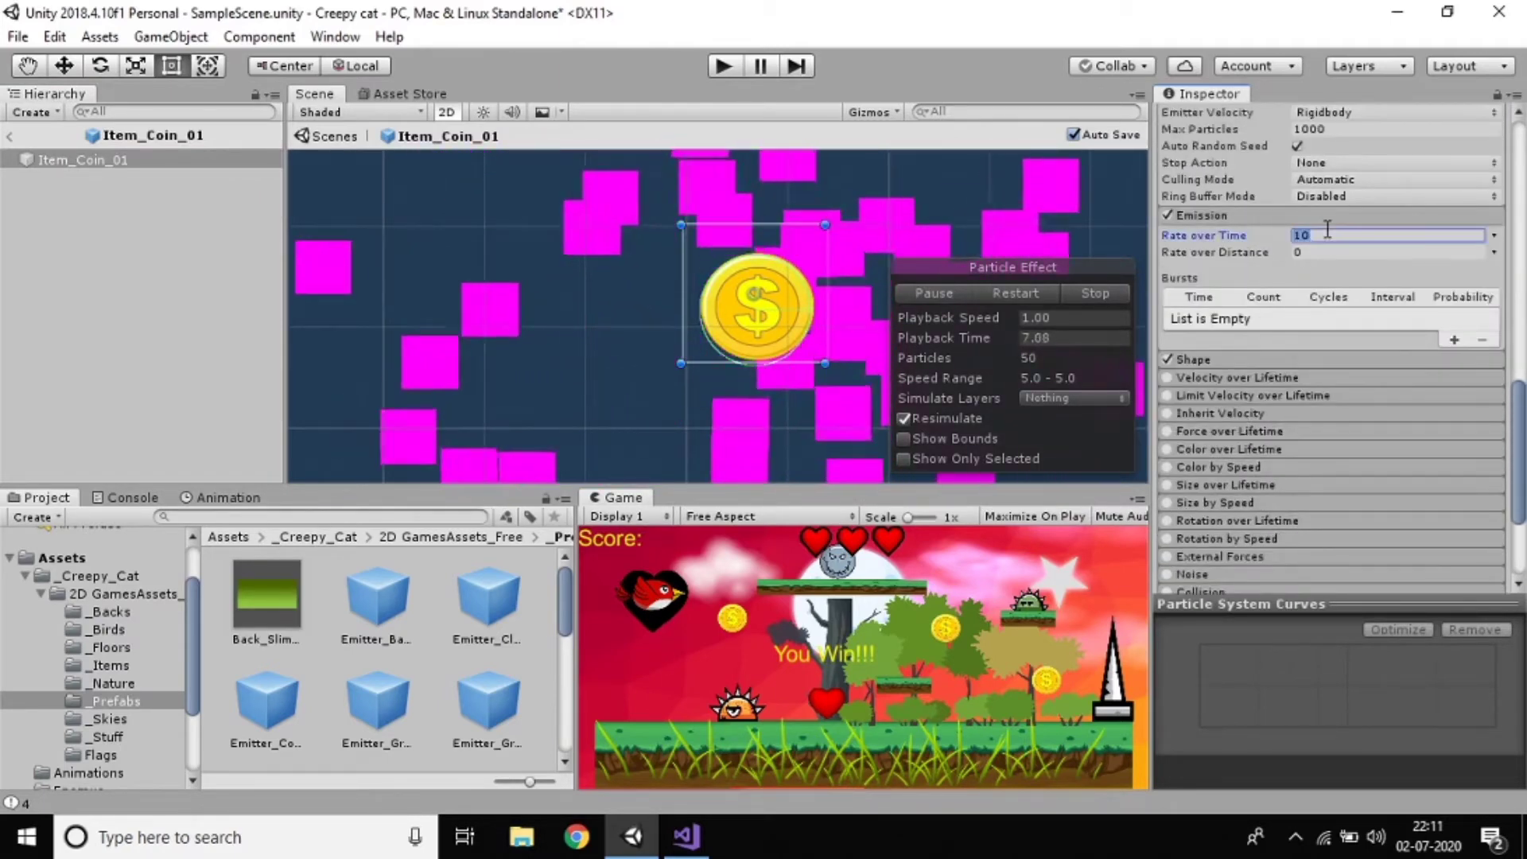
pyautogui.write('1')
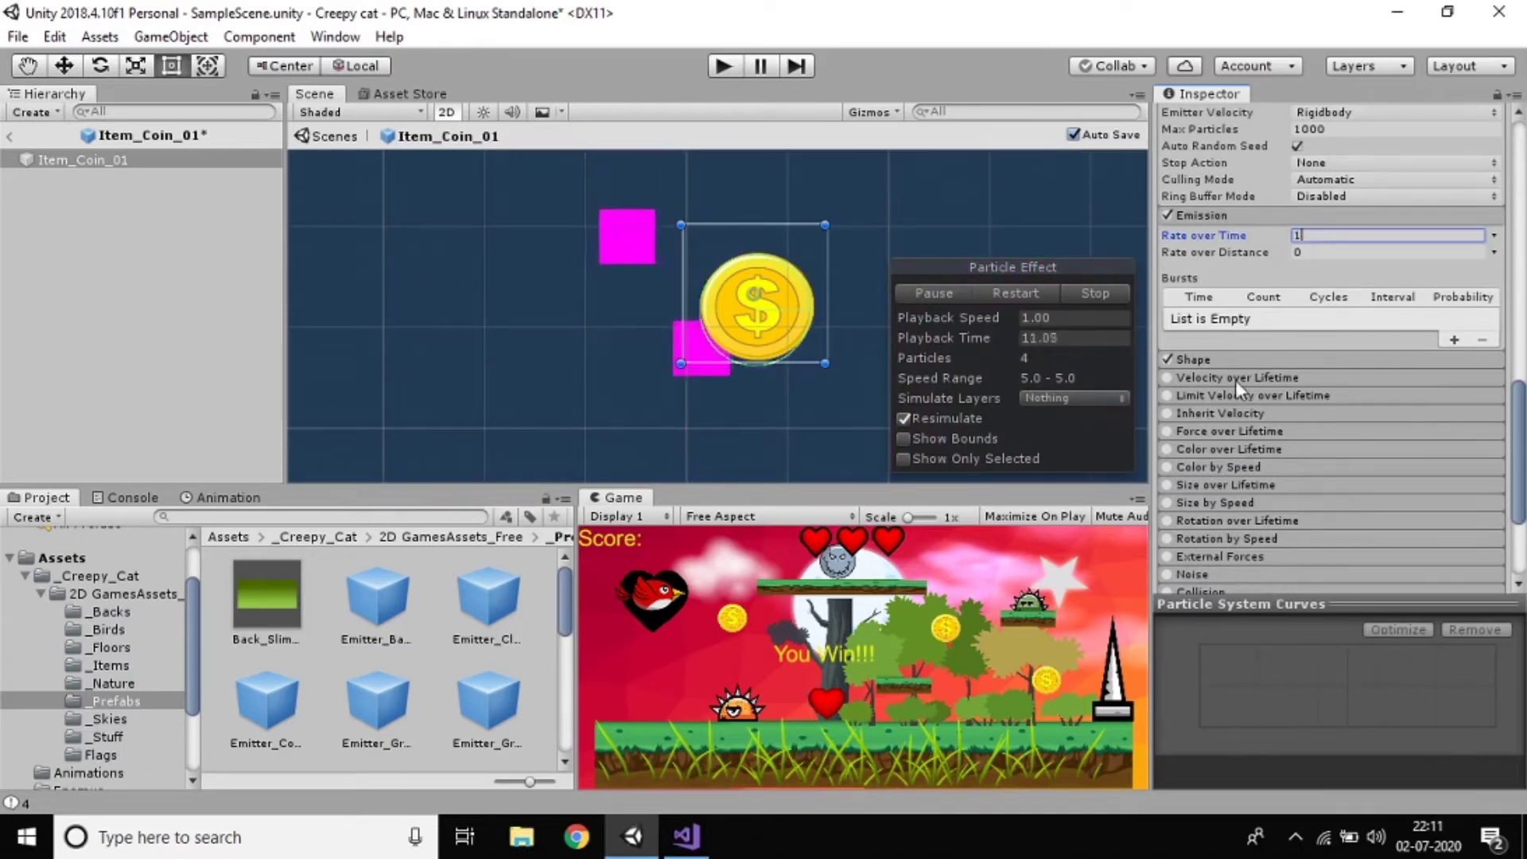
# Step: Set the emitter Shape to Sphere, then switch the Shape module off
pyautogui.click(1212, 359)
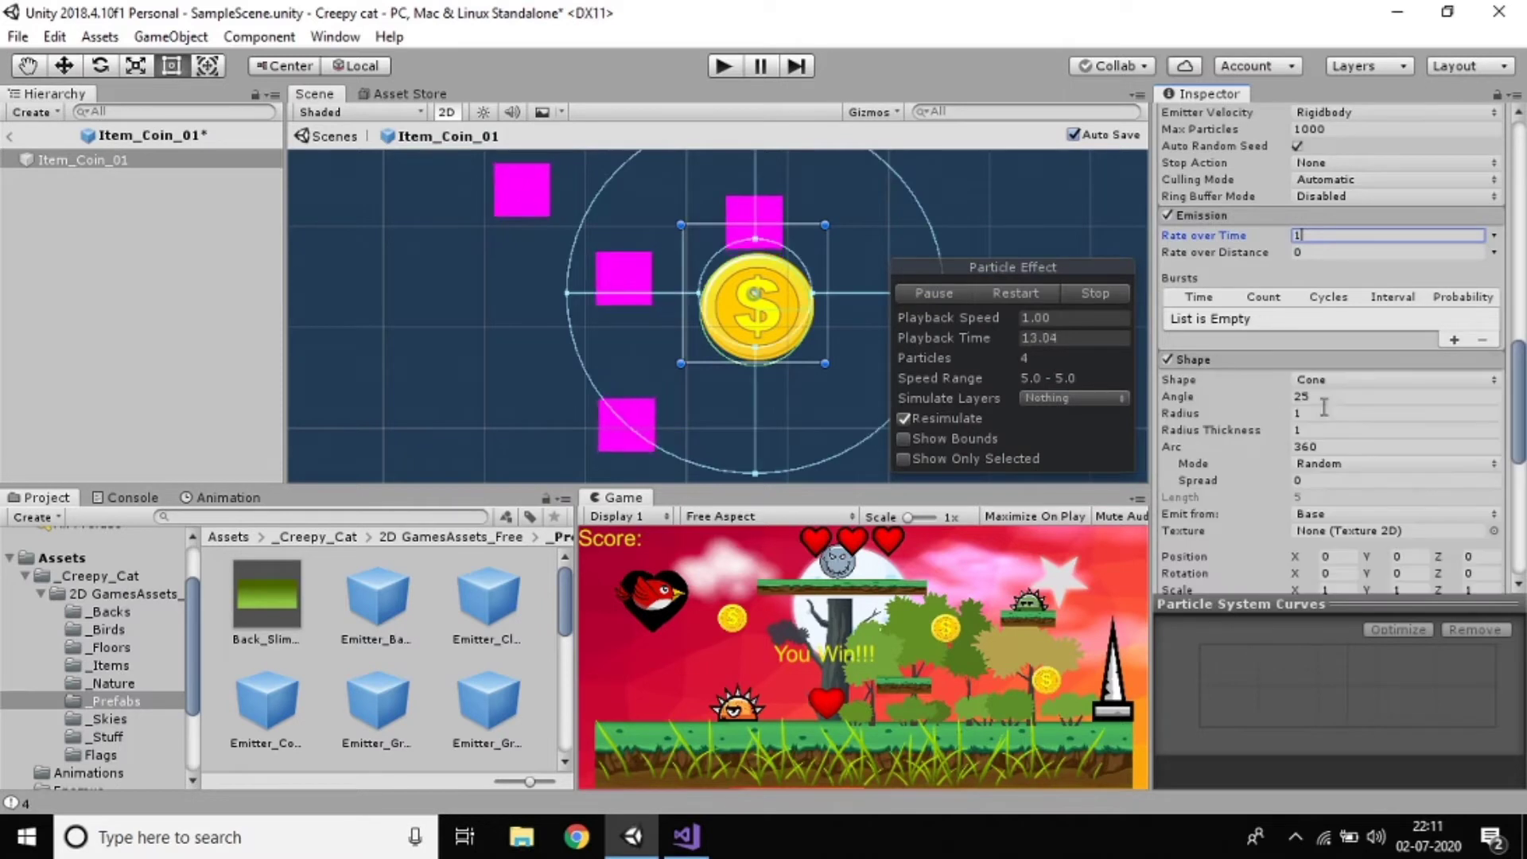
pyautogui.click(1336, 380)
pyautogui.click(1344, 403)
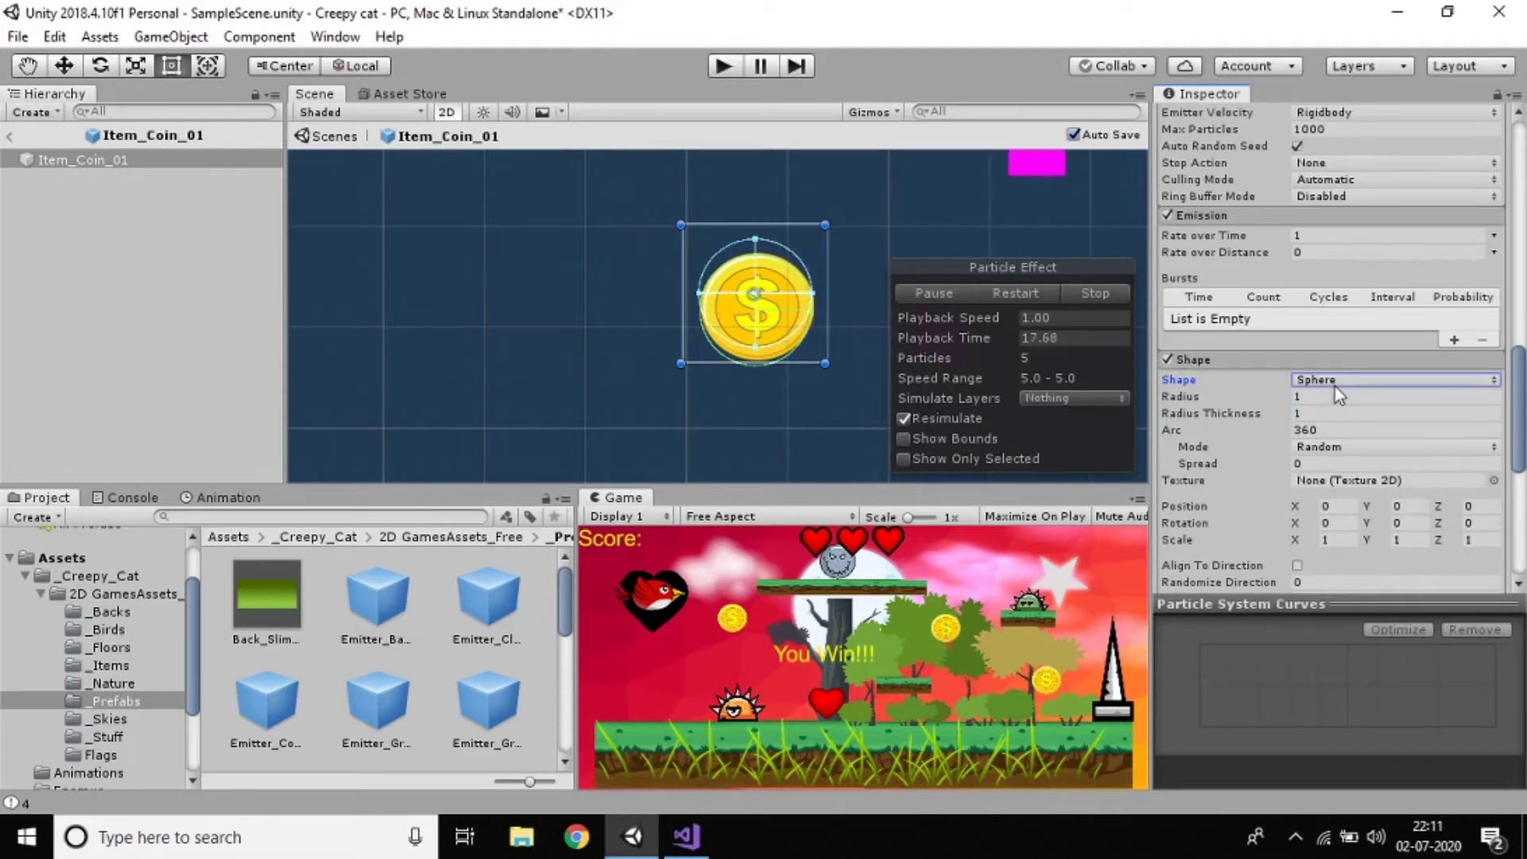
pyautogui.click(1167, 358)
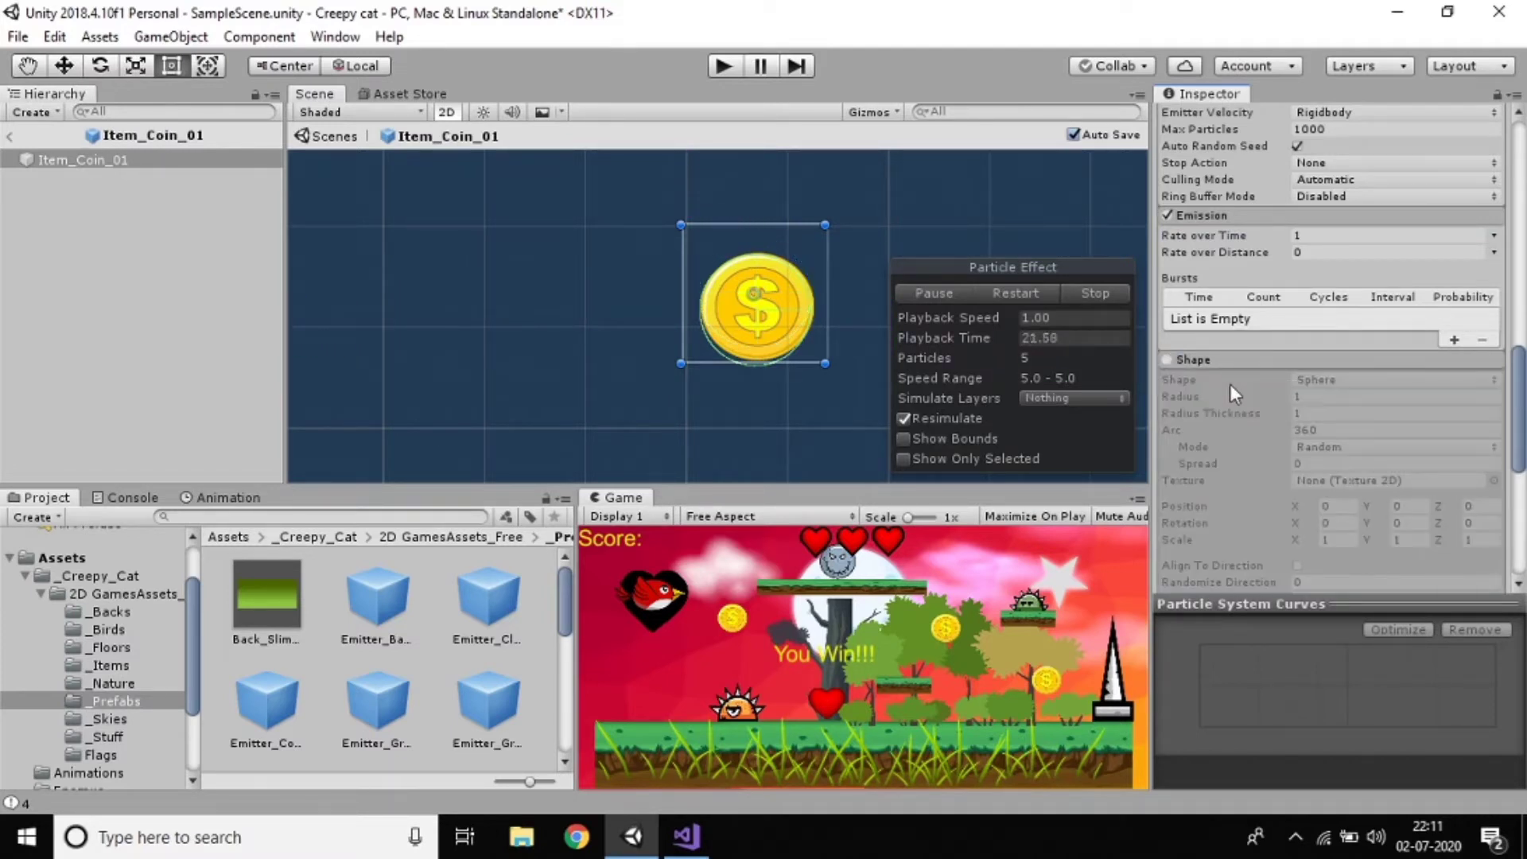
pyautogui.scroll(4, 1253, 409)
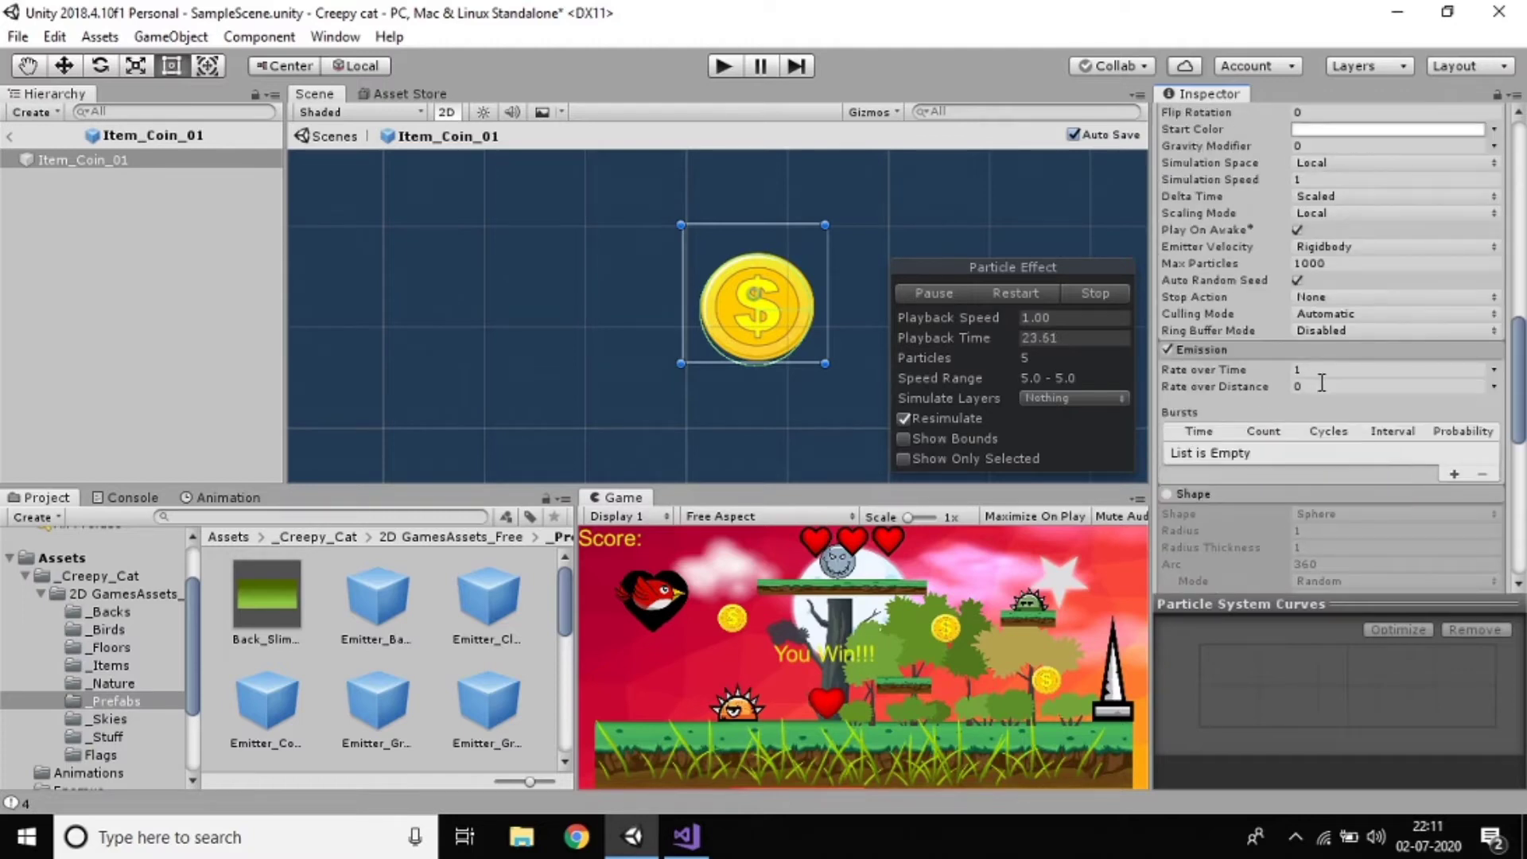
pyautogui.scroll(10, 1272, 397)
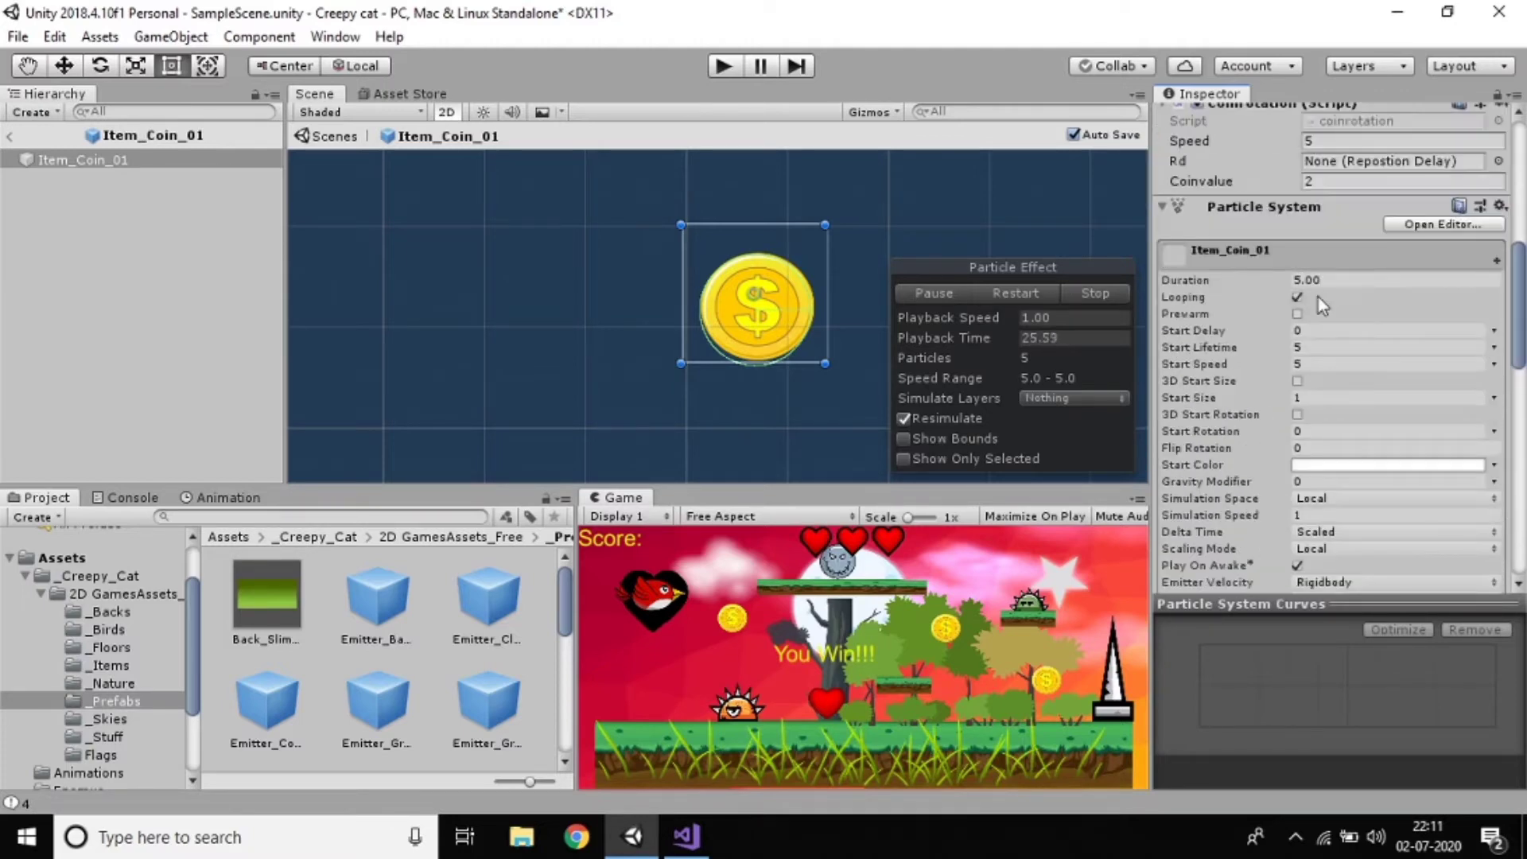
pyautogui.scroll(-4, 1336, 334)
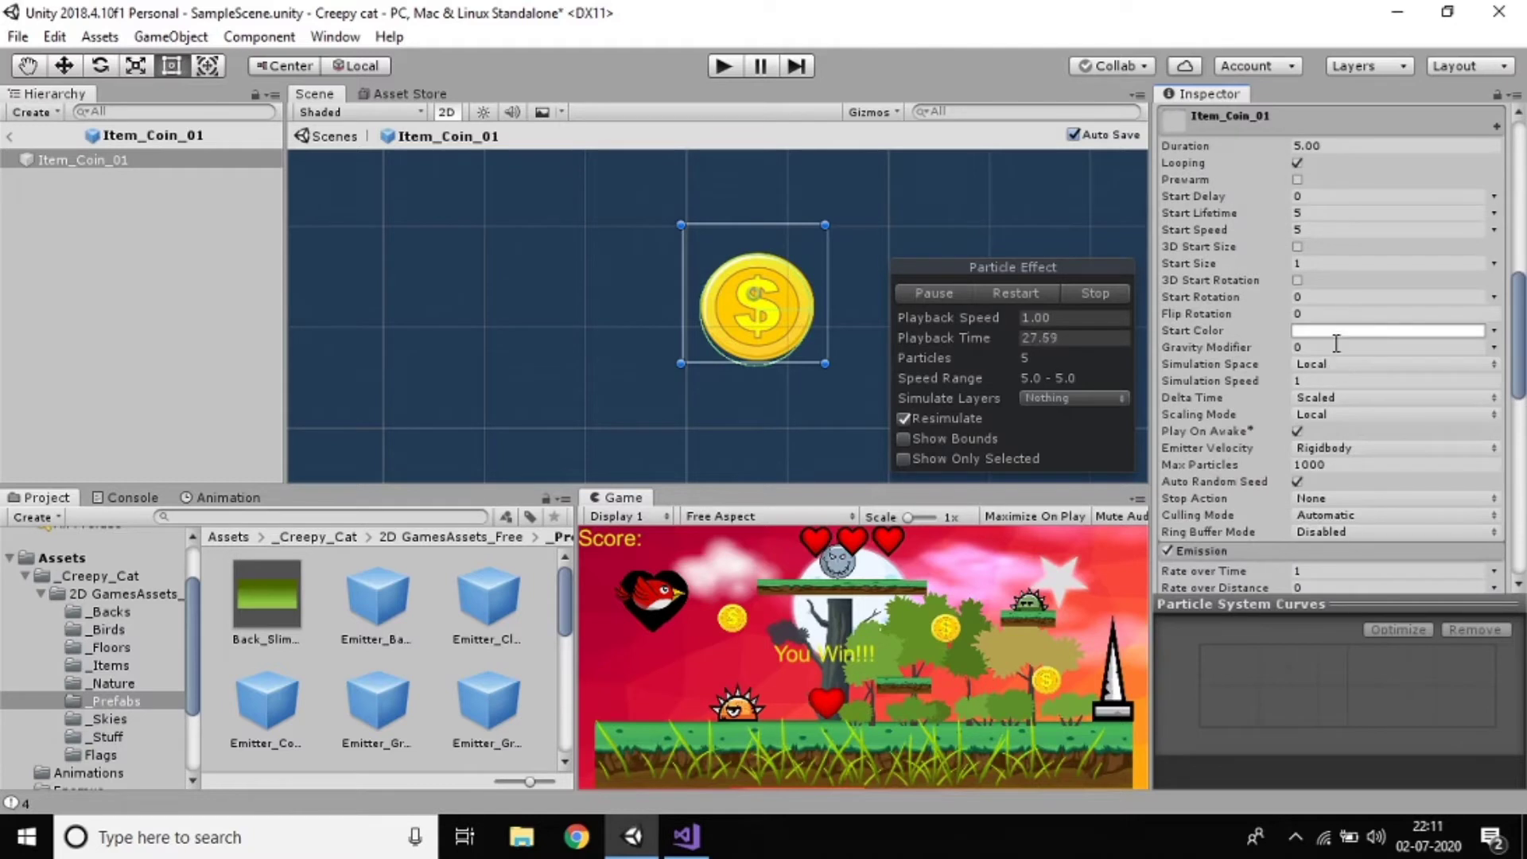
# Step: Make the particles' Start Color bright yellow F1F819 and re-enable the Shape module
pyautogui.click(1336, 346)
pyautogui.click(1339, 333)
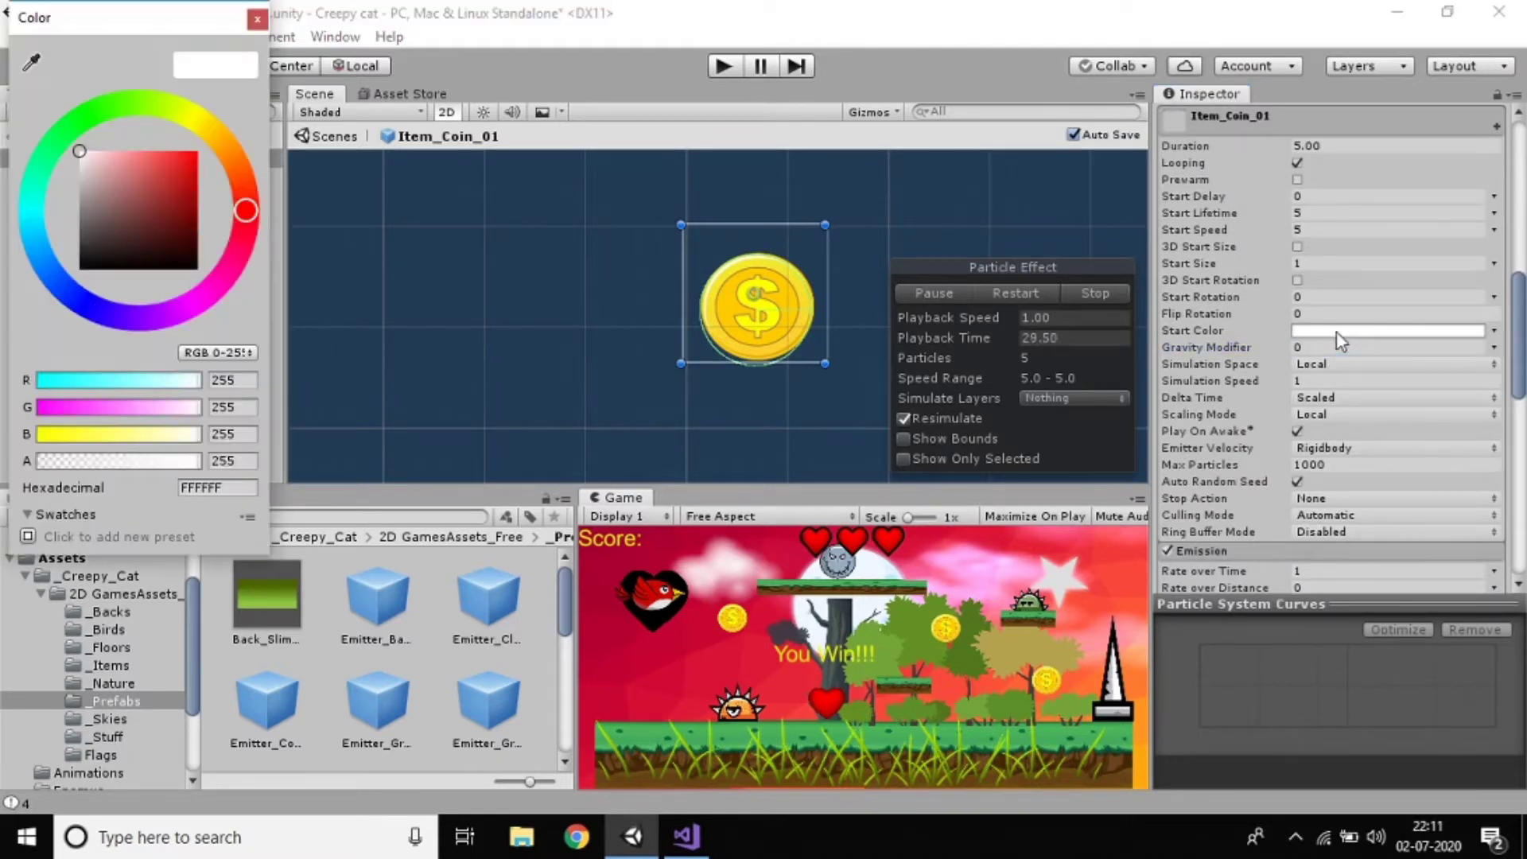
pyautogui.click(186, 119)
pyautogui.click(187, 156)
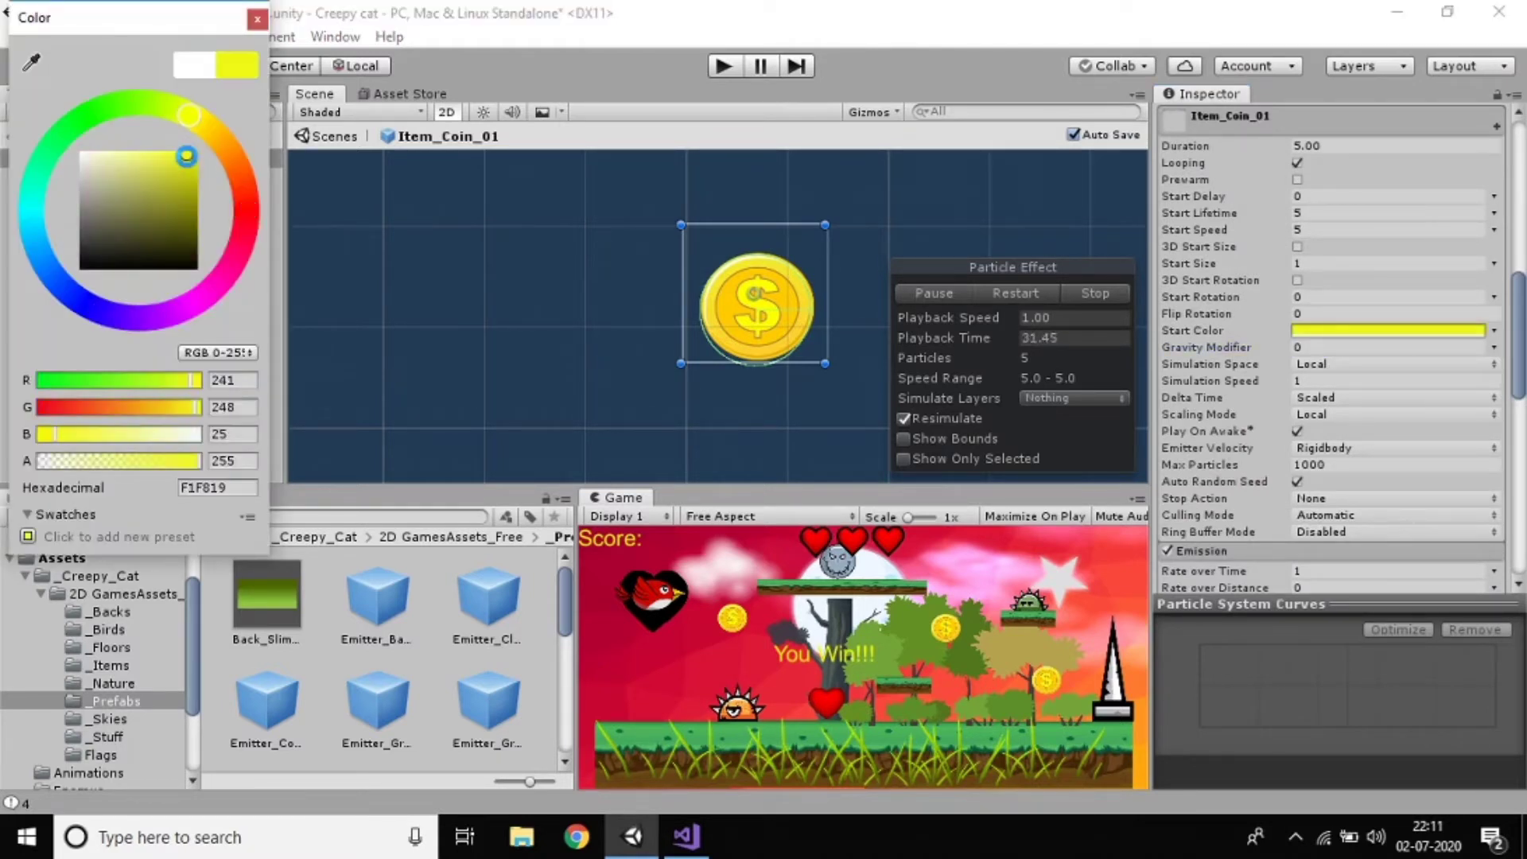
pyautogui.click(259, 17)
pyautogui.scroll(-8, 1233, 434)
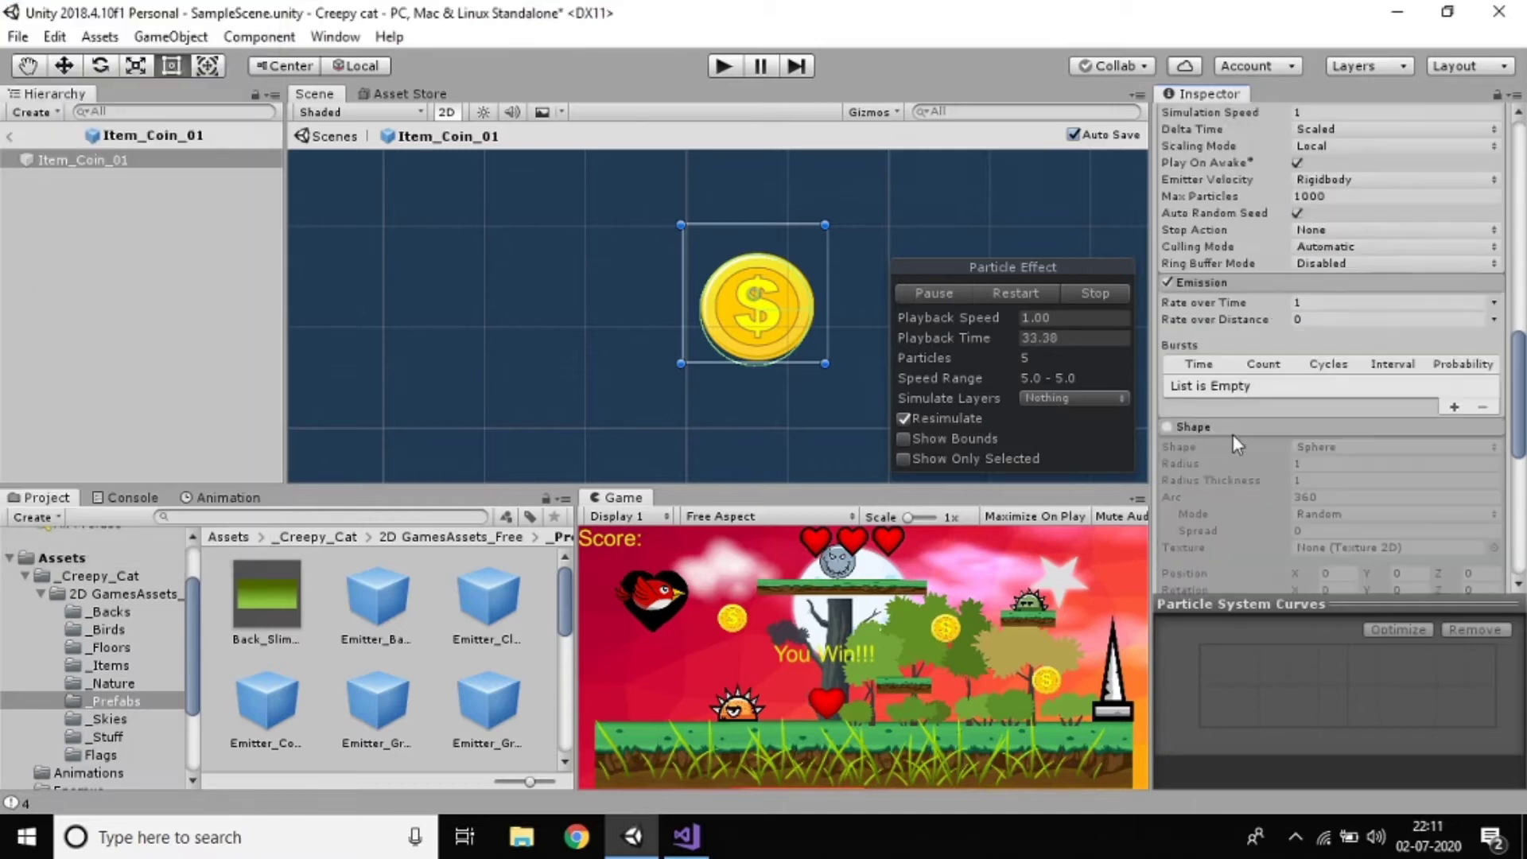
pyautogui.scroll(6, 1220, 441)
pyautogui.scroll(-5, 1220, 441)
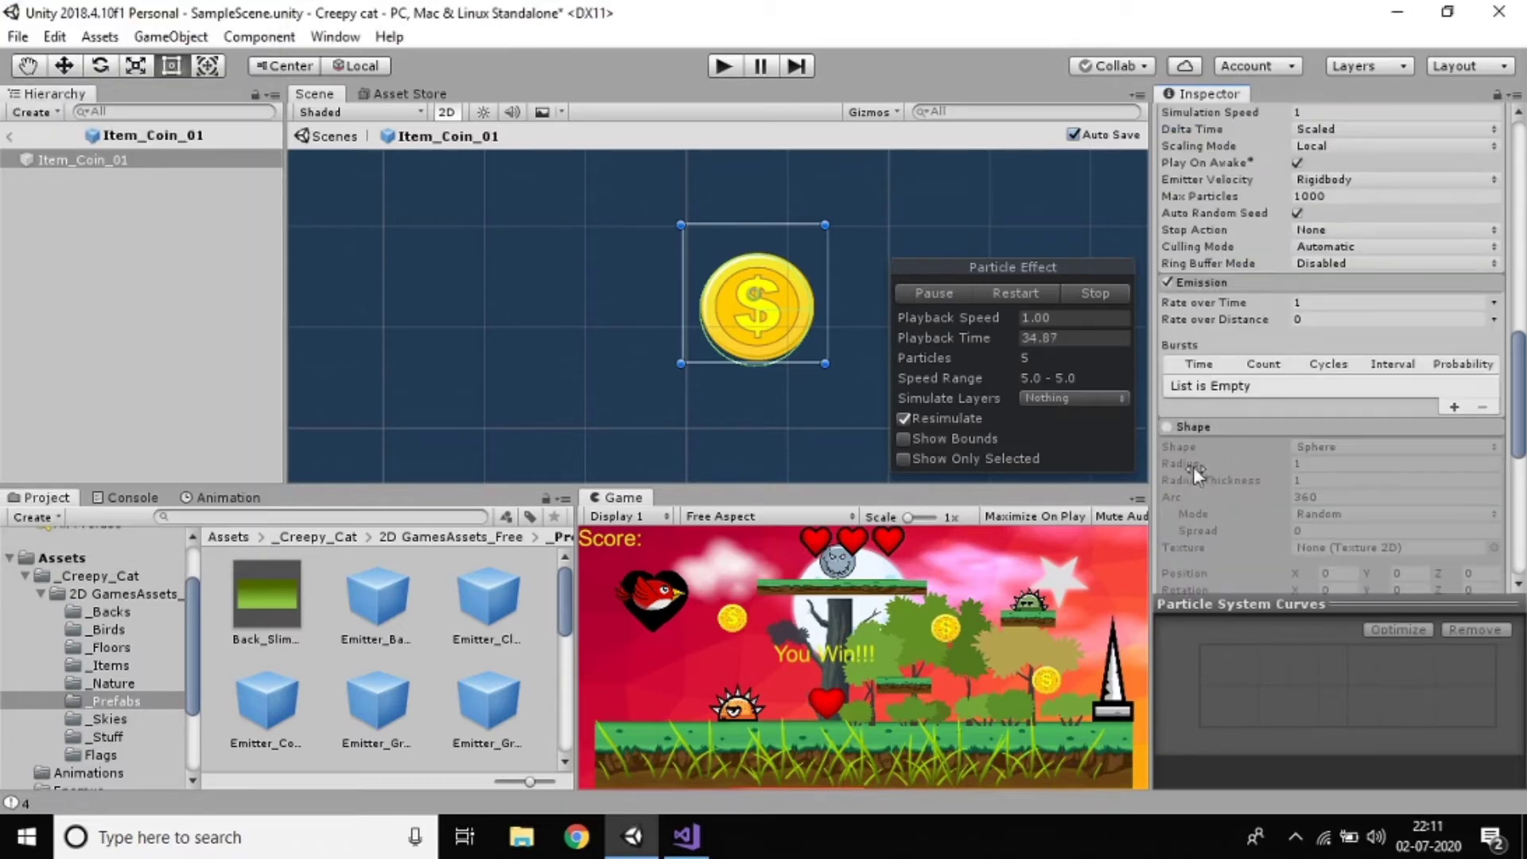
pyautogui.click(1165, 428)
# Step: Assign the Mountain_A texture to the coin emitter's Shape module
pyautogui.scroll(-6, 1231, 442)
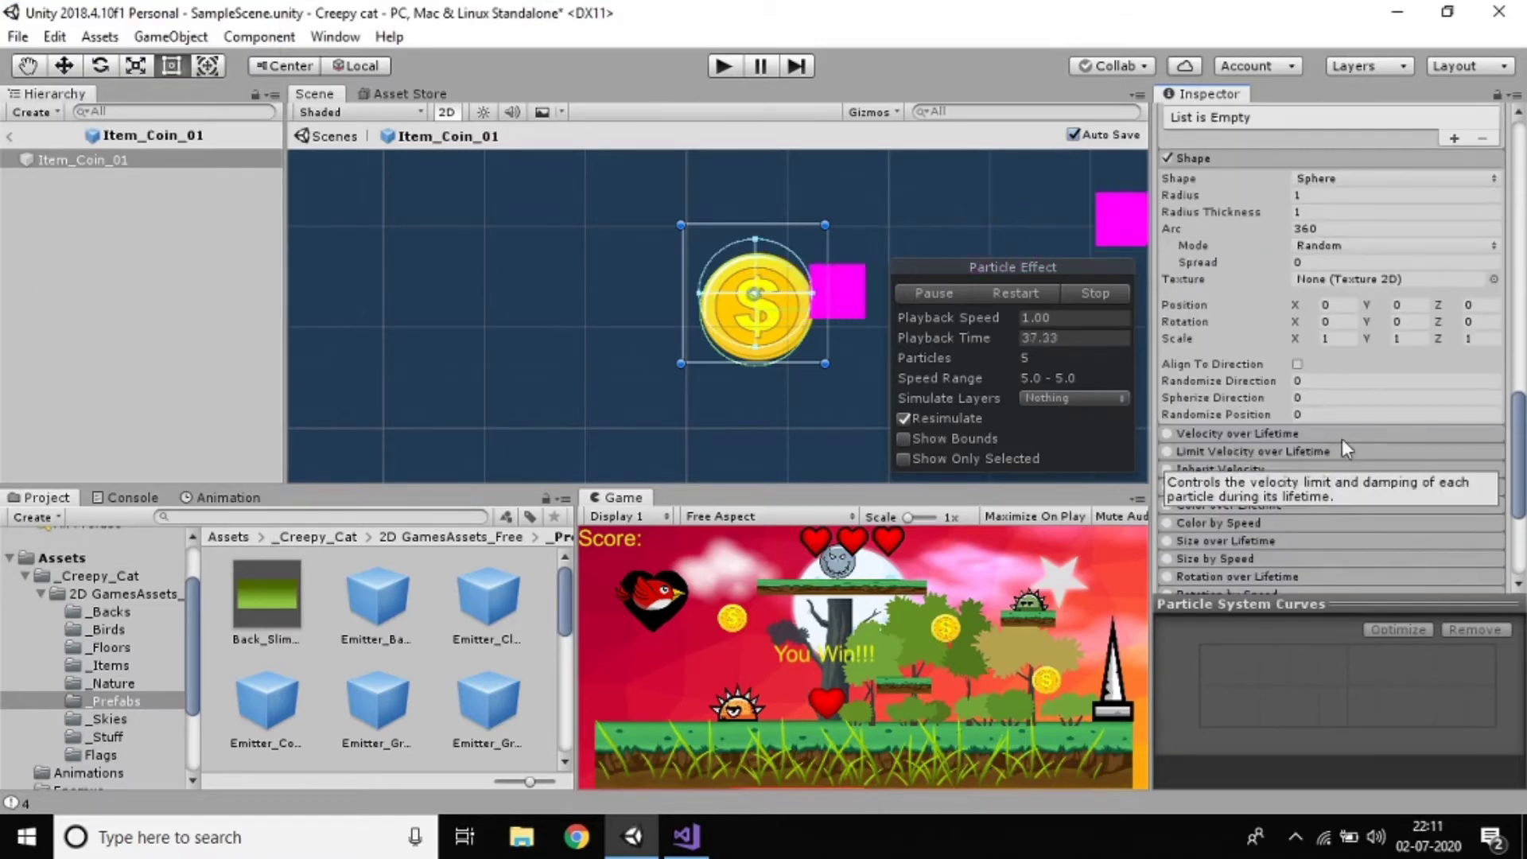
pyautogui.click(1360, 282)
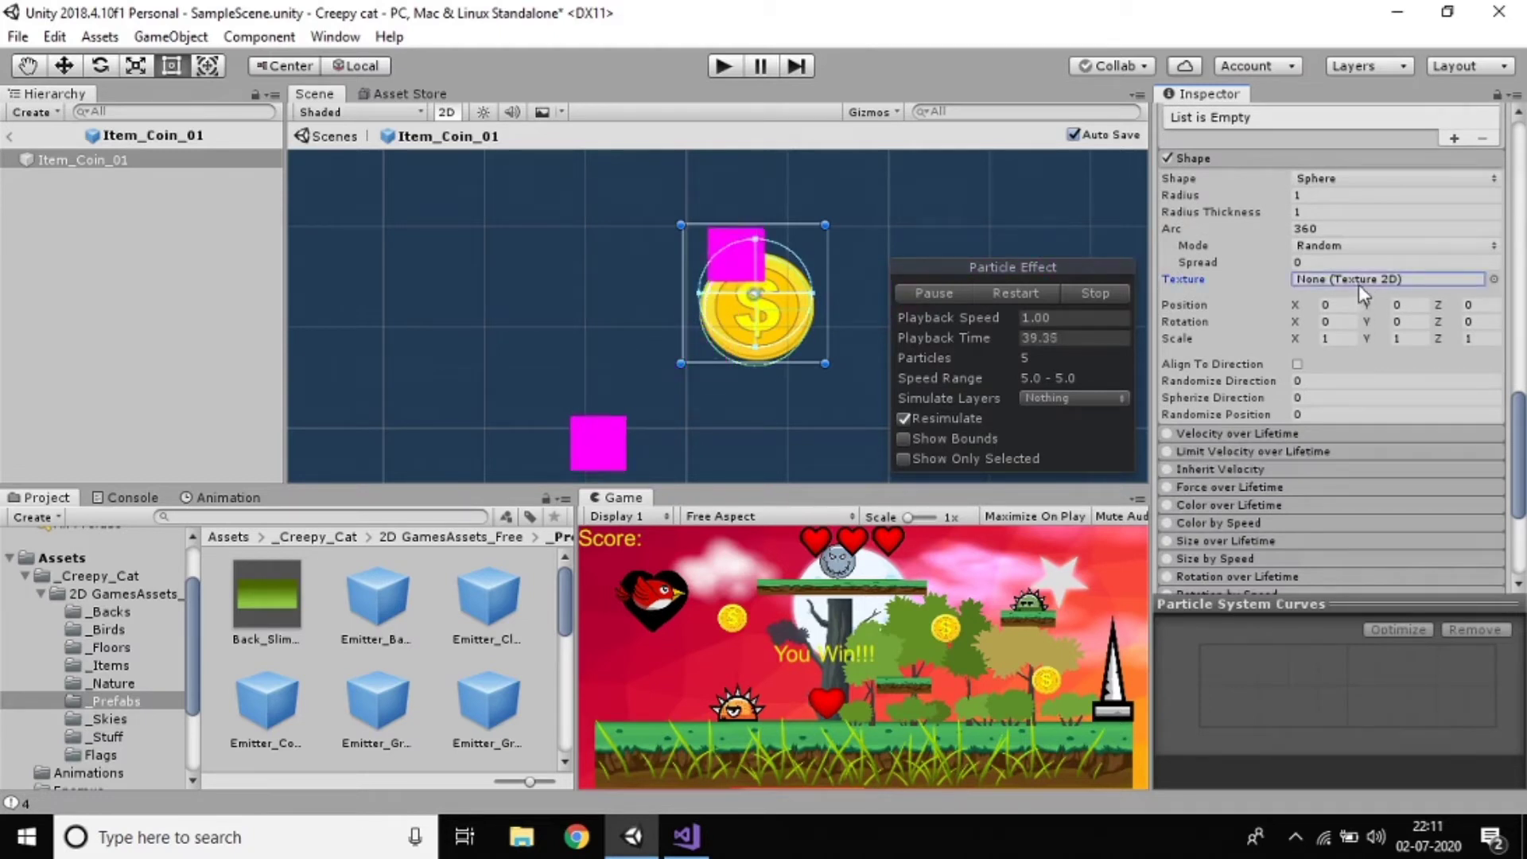
pyautogui.click(108, 718)
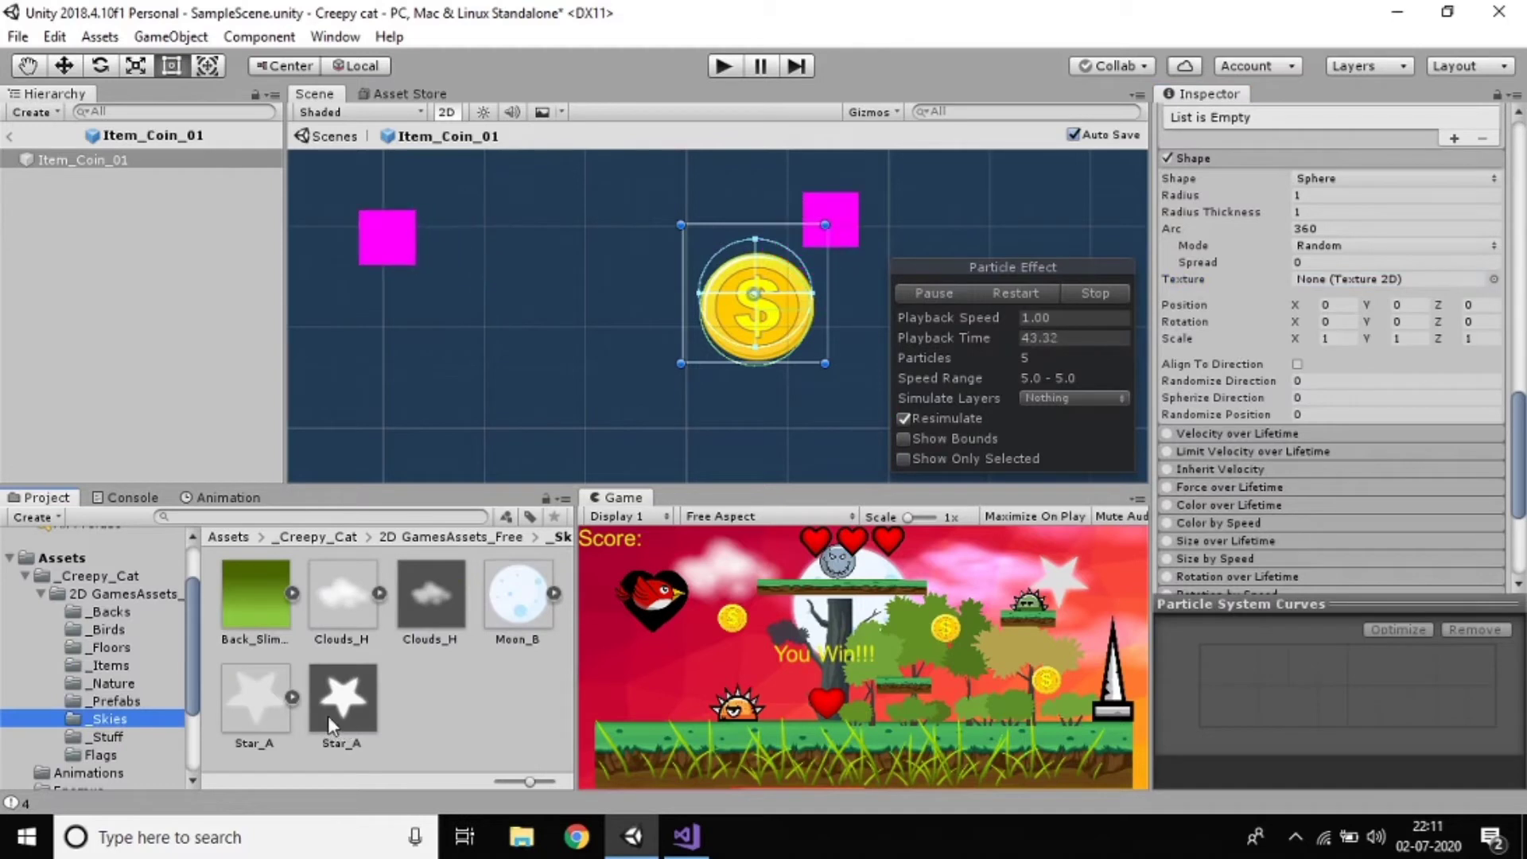
pyautogui.click(516, 610)
pyautogui.moveTo(432, 602); pyautogui.dragTo(1313, 282)
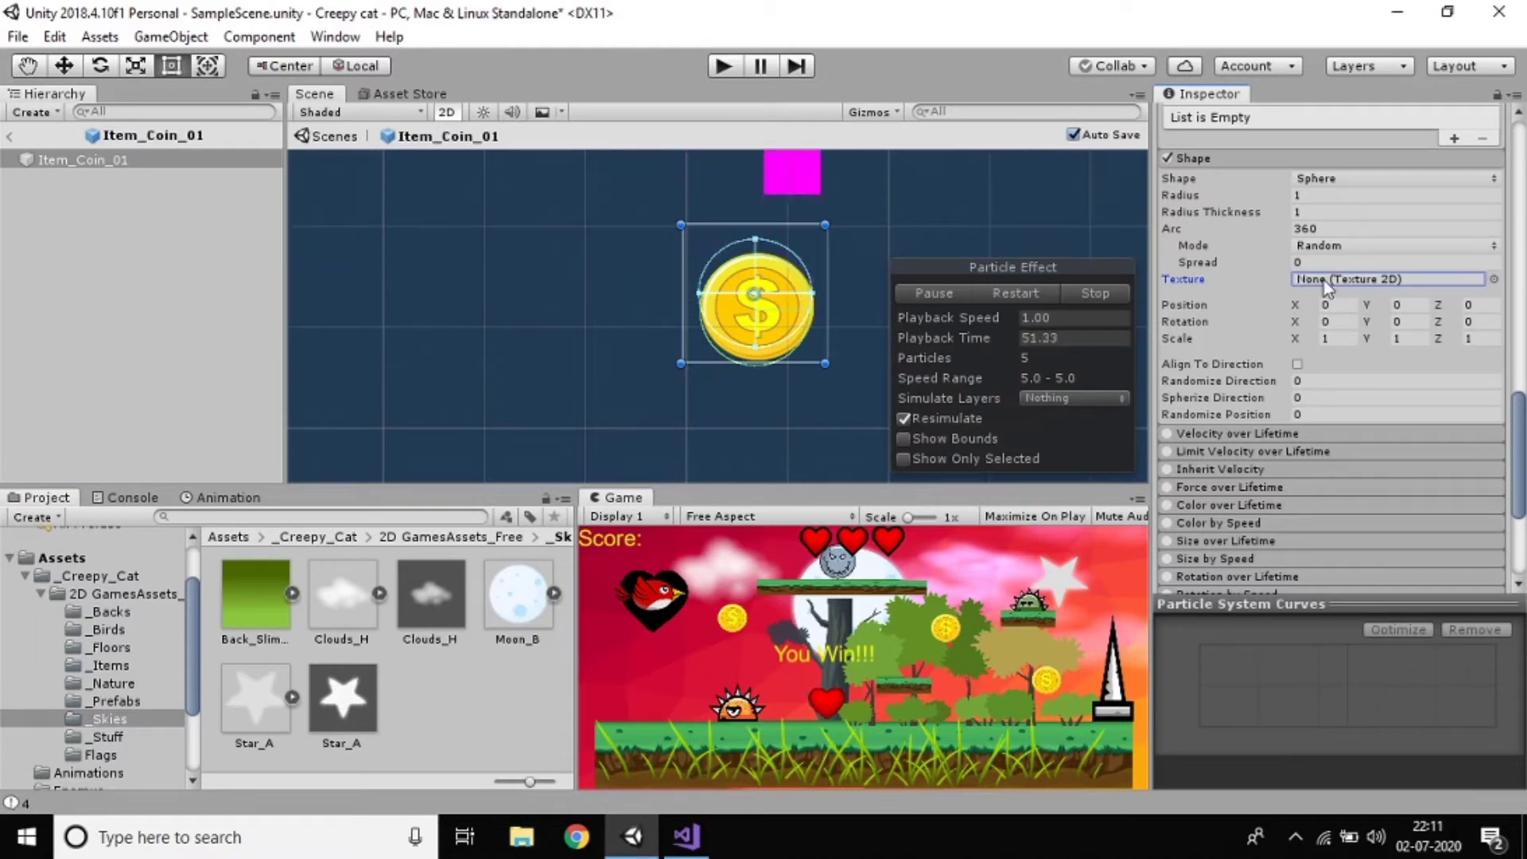
pyautogui.click(1493, 279)
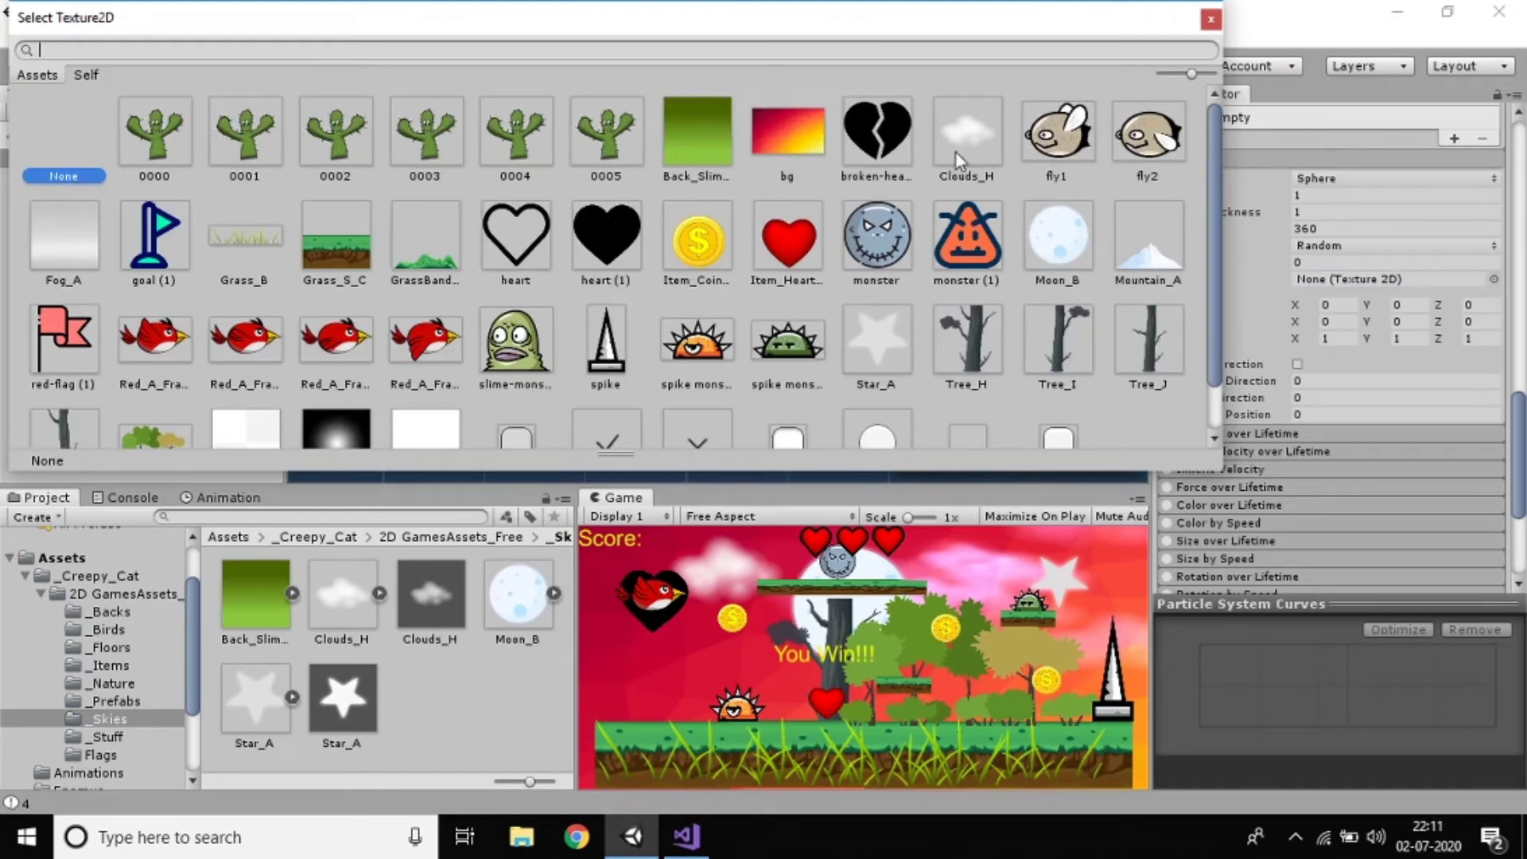
pyautogui.click(1142, 244)
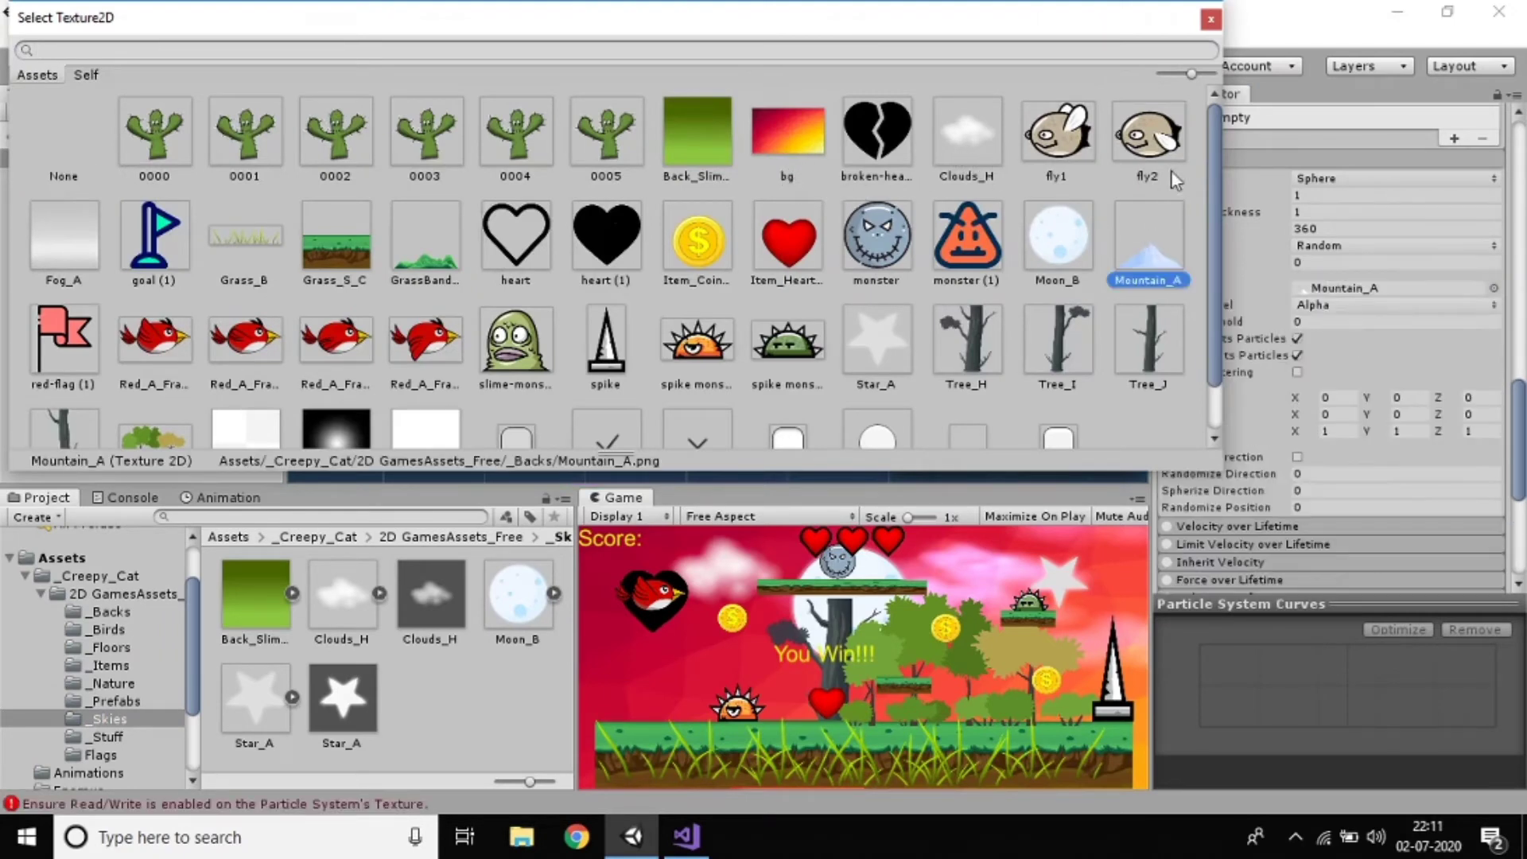
pyautogui.click(1209, 20)
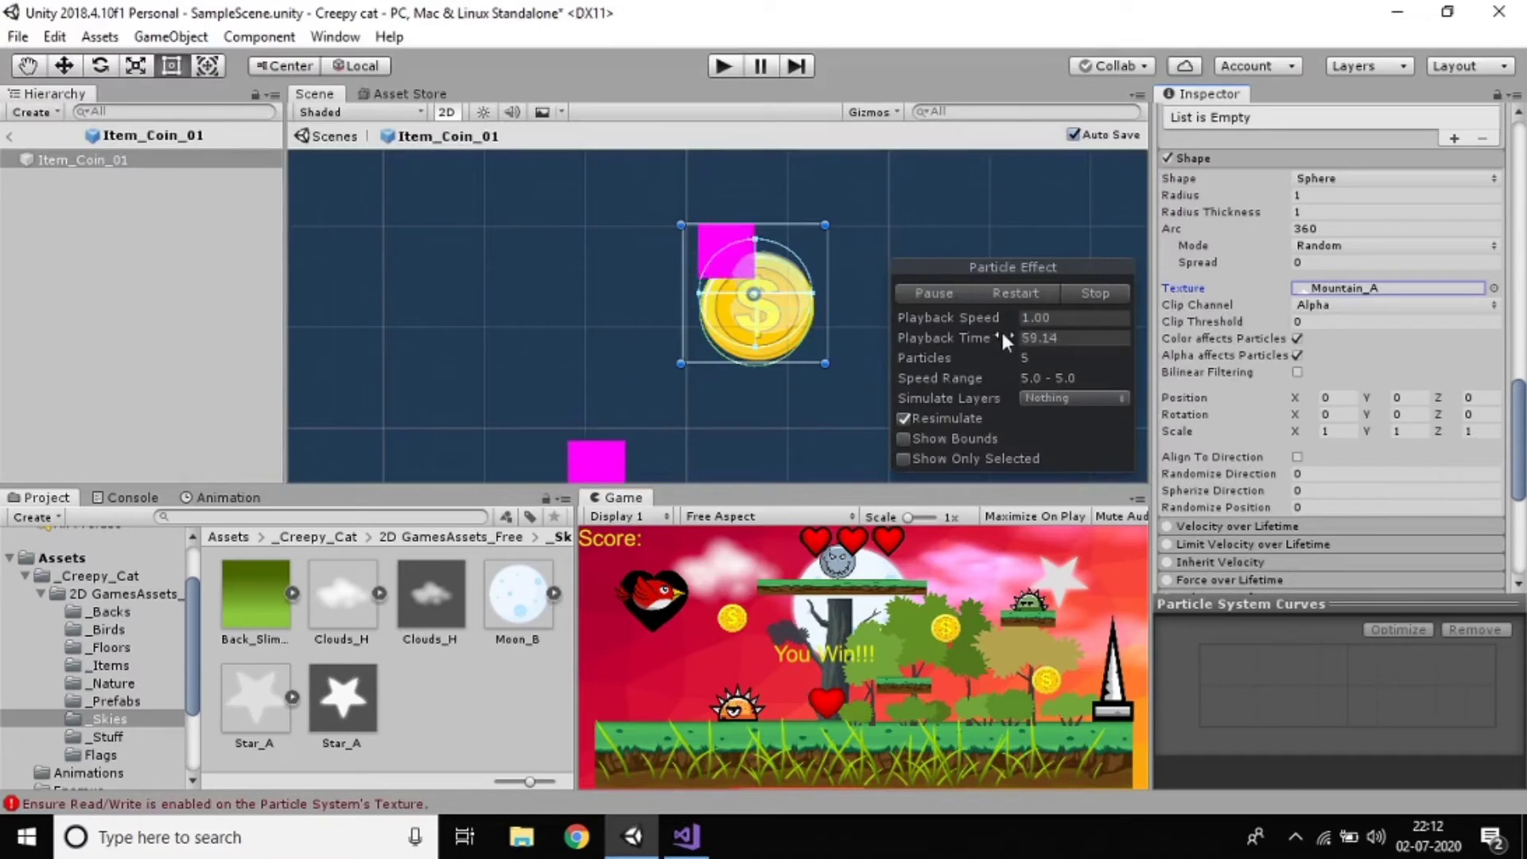
# Step: Untick Color affects Particles, keep Alpha affects Particles on, and tick Align To Direction
pyautogui.click(1297, 338)
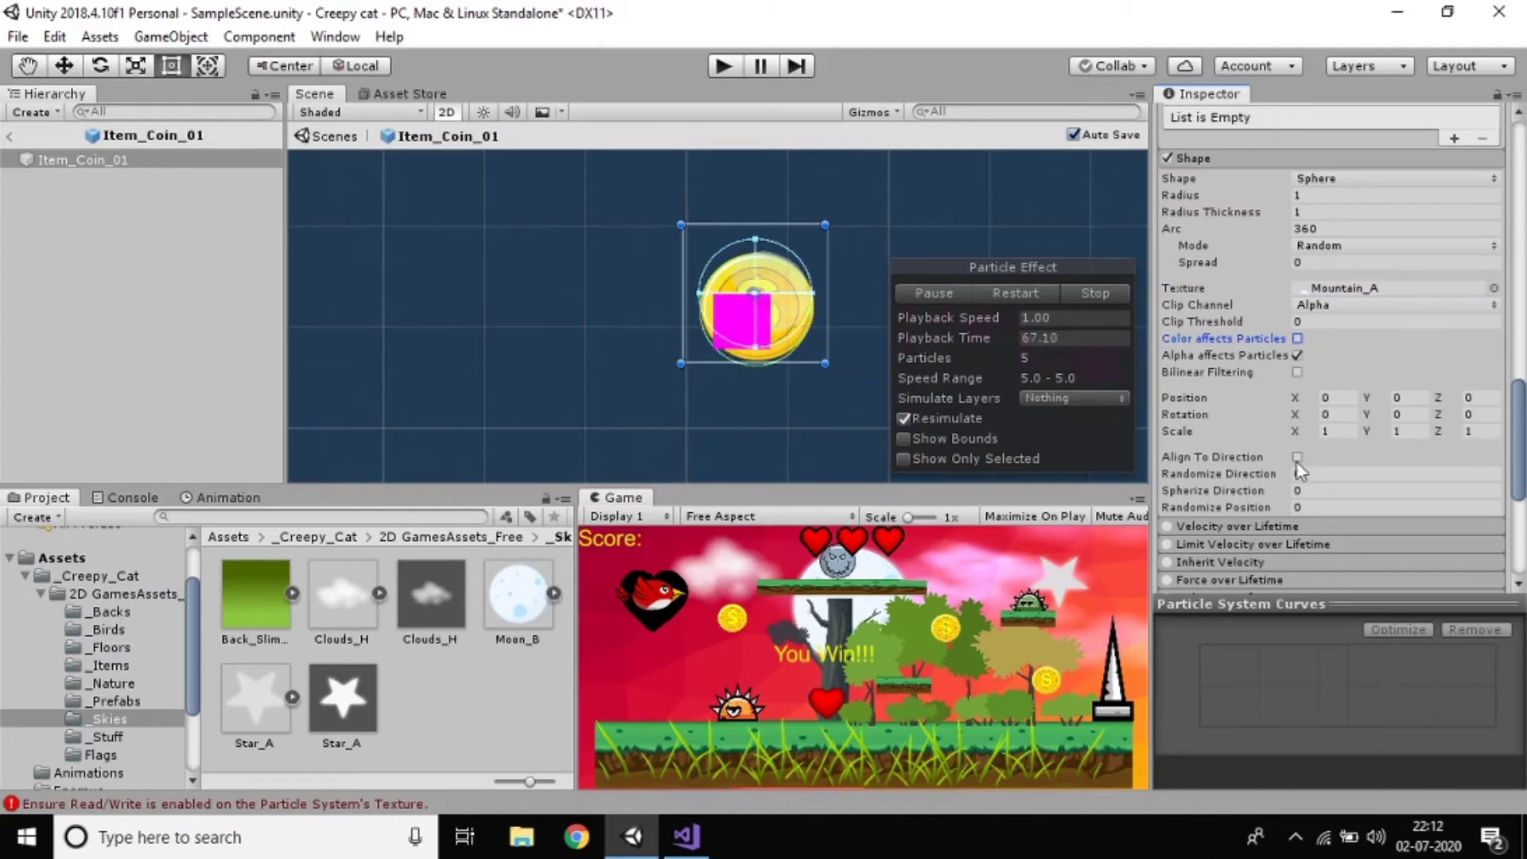
pyautogui.scroll(3, 1291, 367)
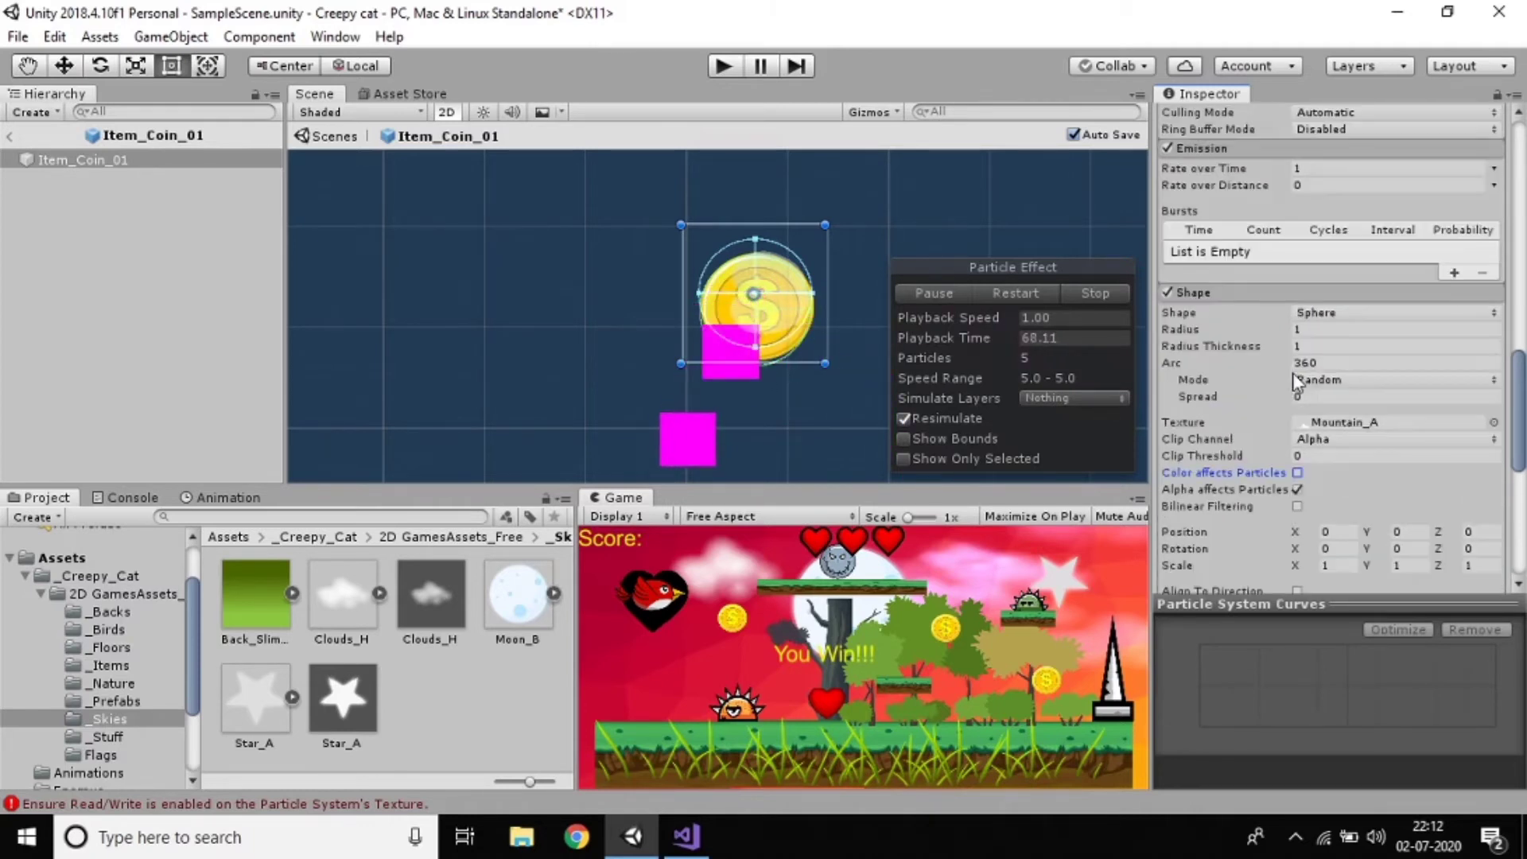
pyautogui.click(1166, 293)
pyautogui.click(1167, 294)
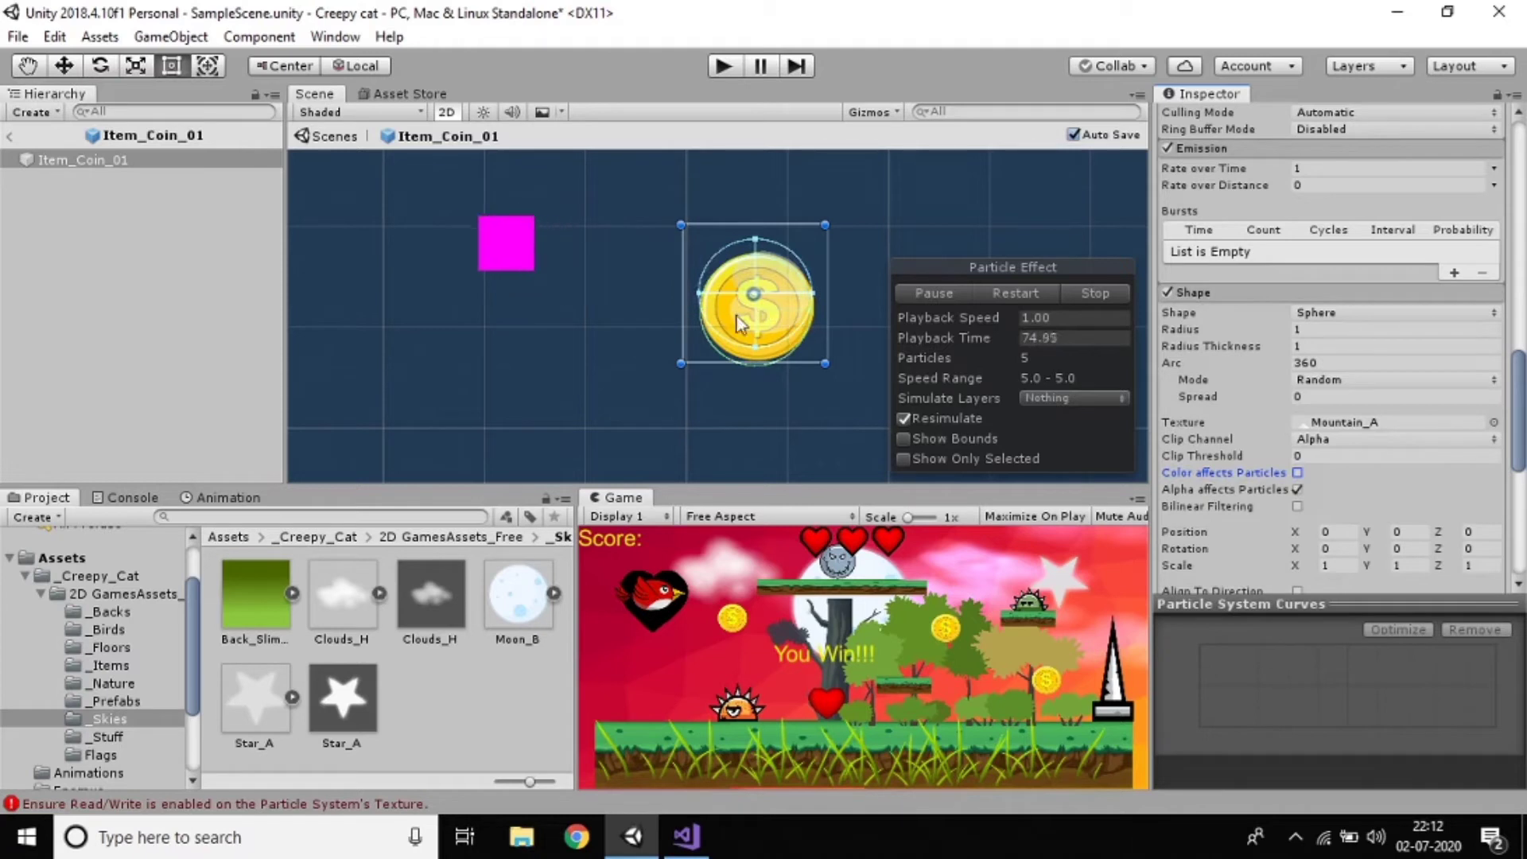
pyautogui.scroll(-3, 1343, 446)
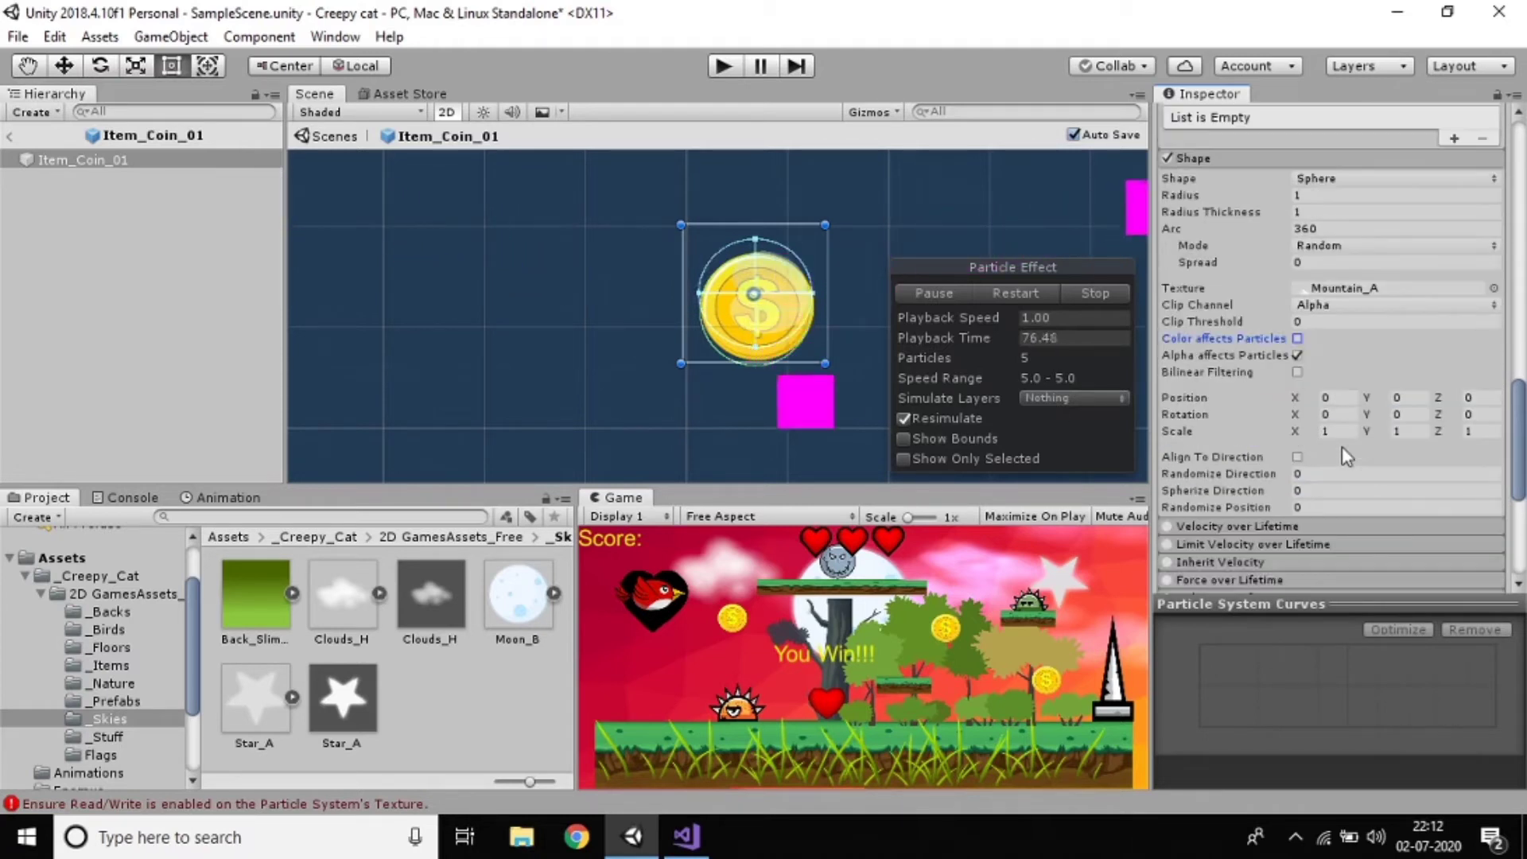
pyautogui.click(1296, 355)
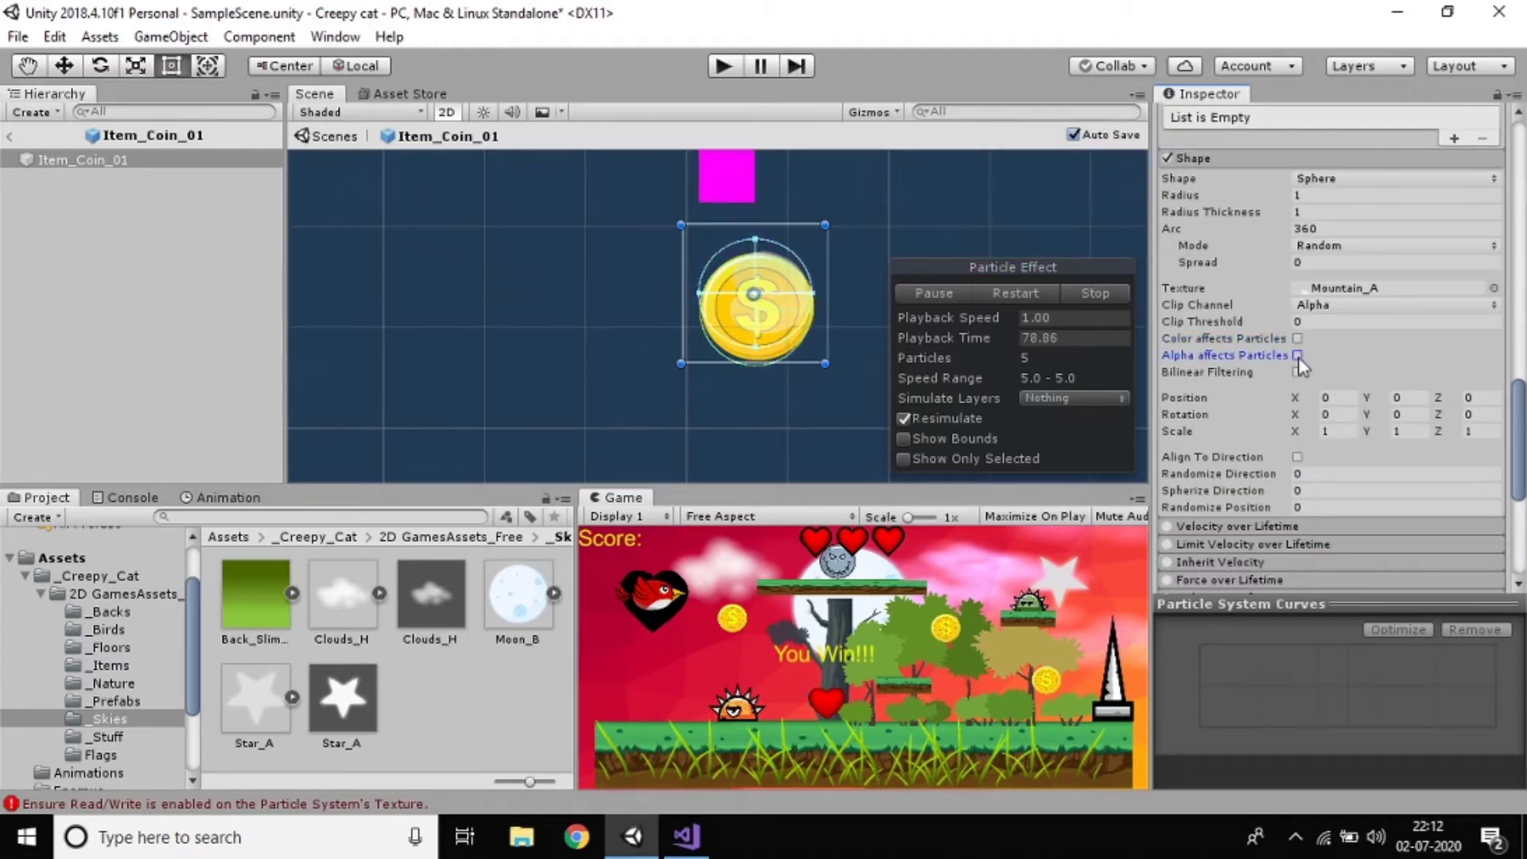
pyautogui.click(1297, 356)
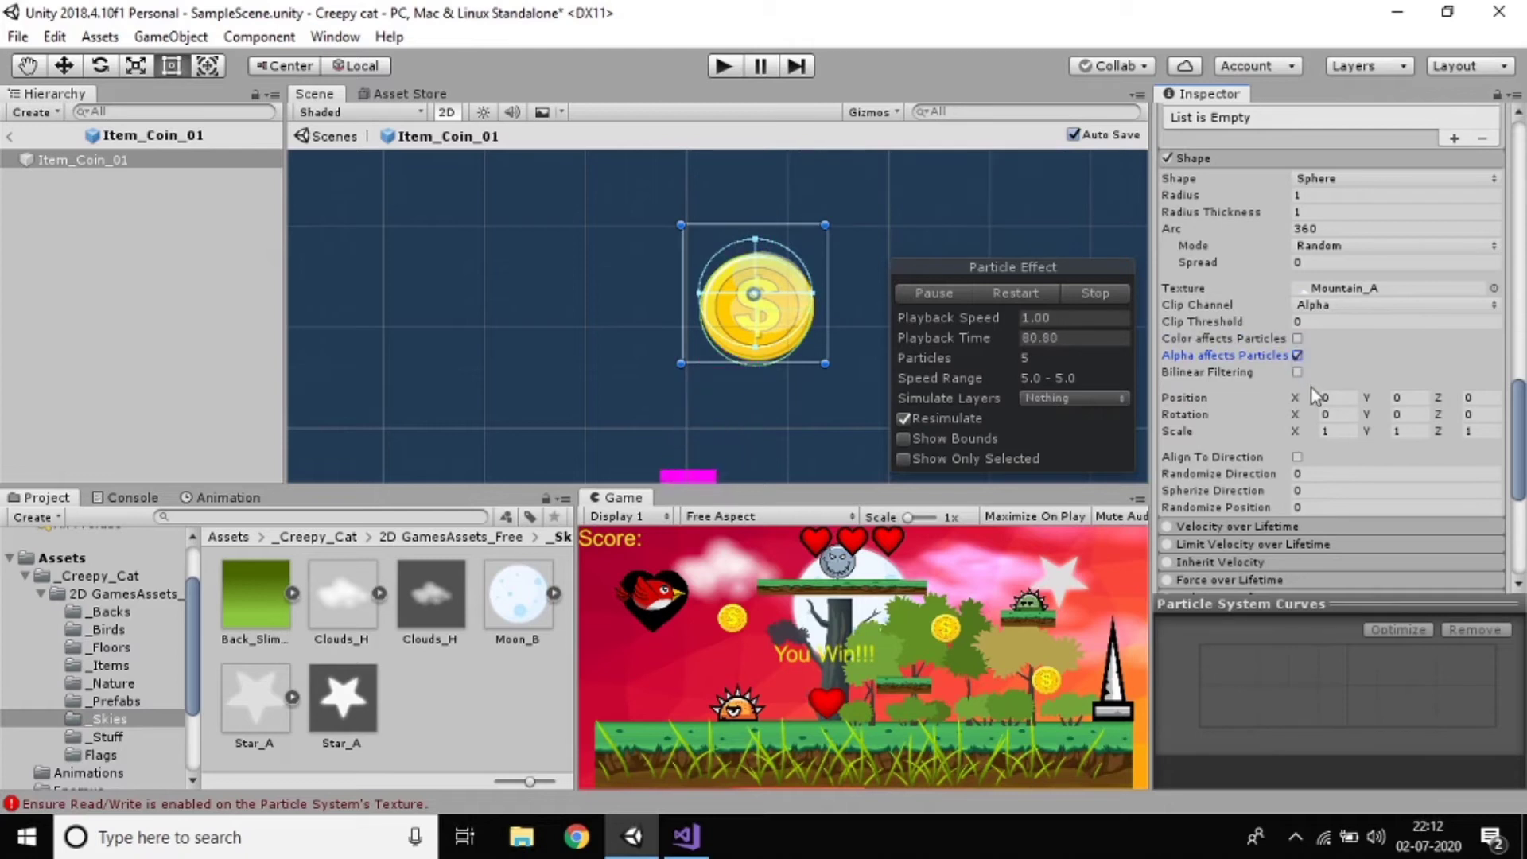
pyautogui.scroll(-2, 1310, 385)
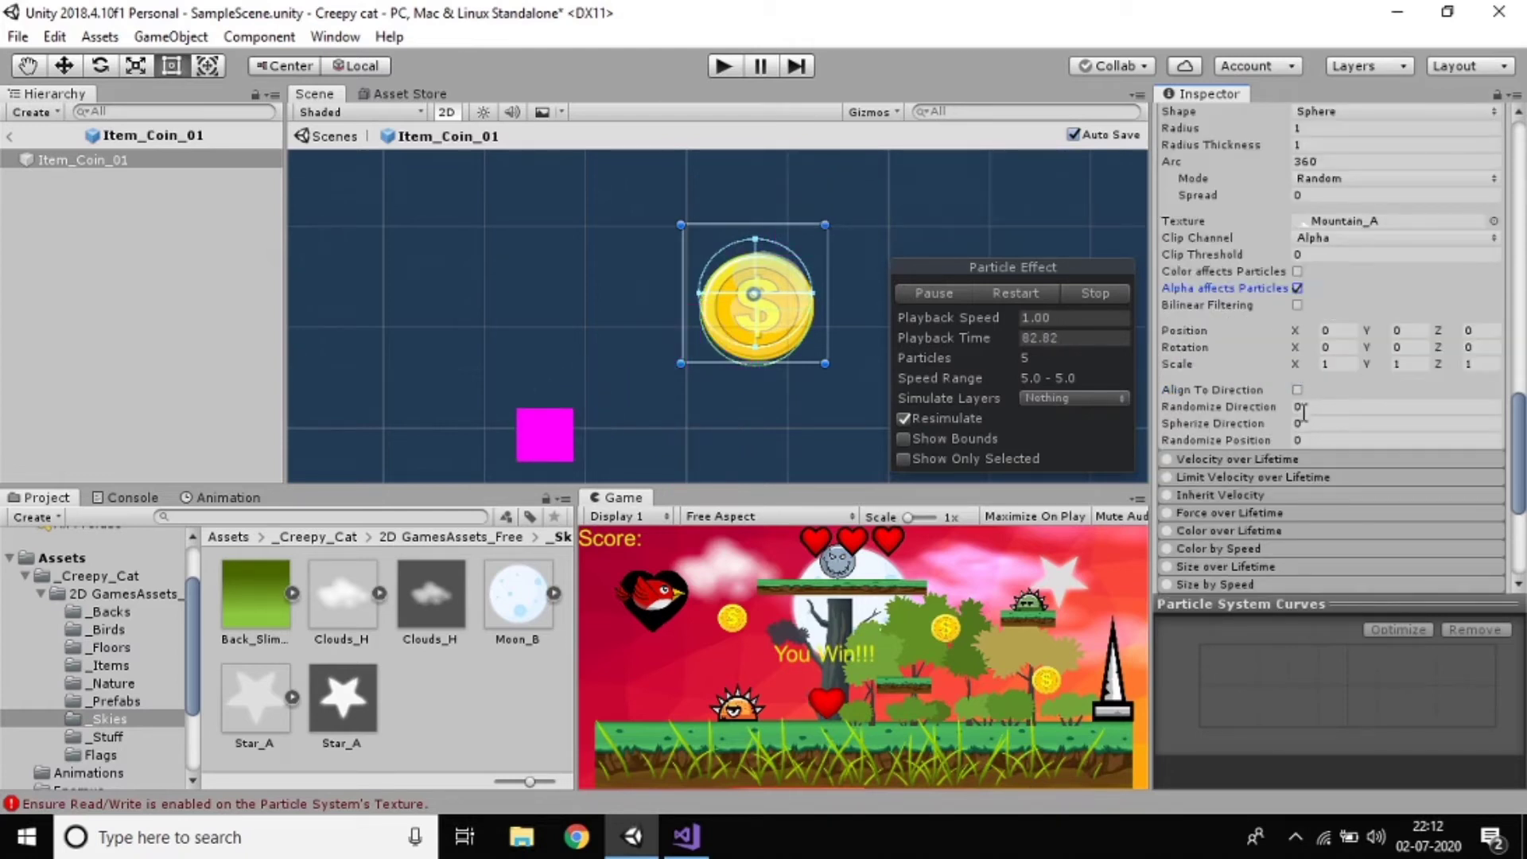
pyautogui.click(1297, 390)
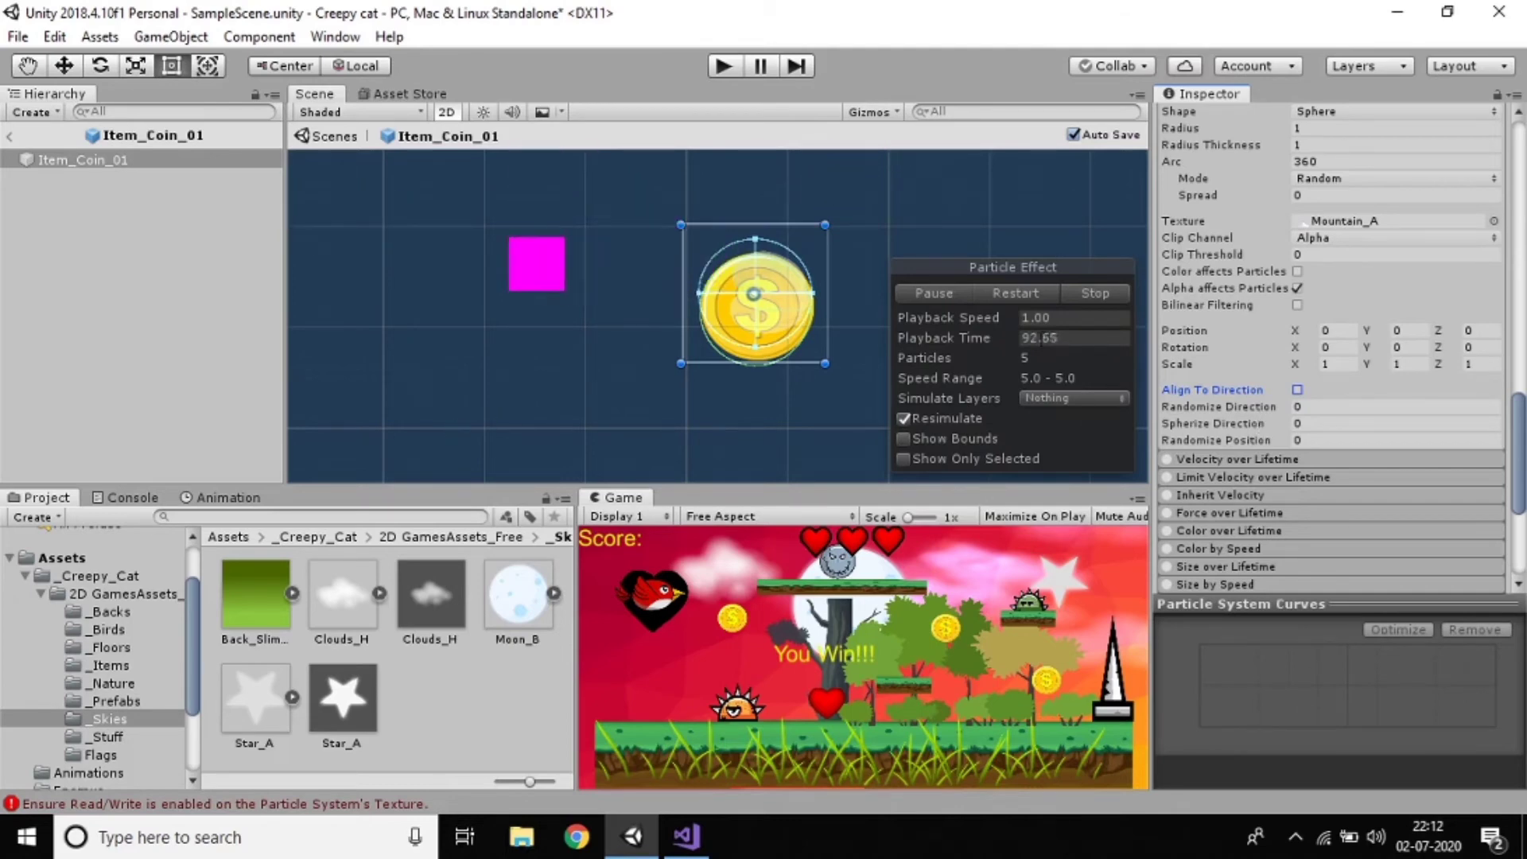
pyautogui.scroll(6, 1418, 300)
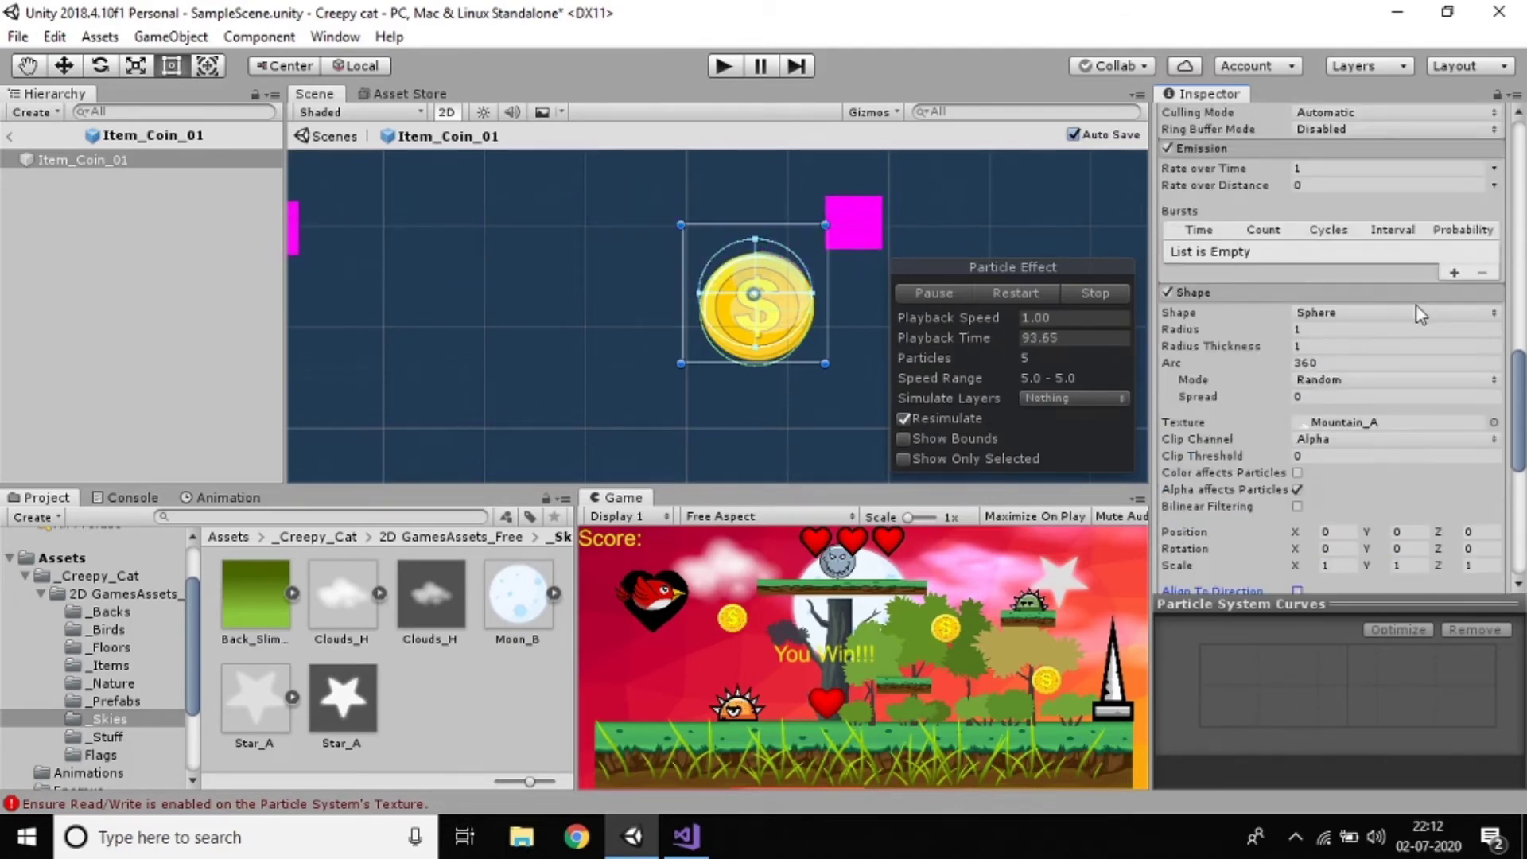
# Step: Return to SampleScene and expand the coin particle system's Renderer settings
pyautogui.click(32, 159)
pyautogui.click(9, 135)
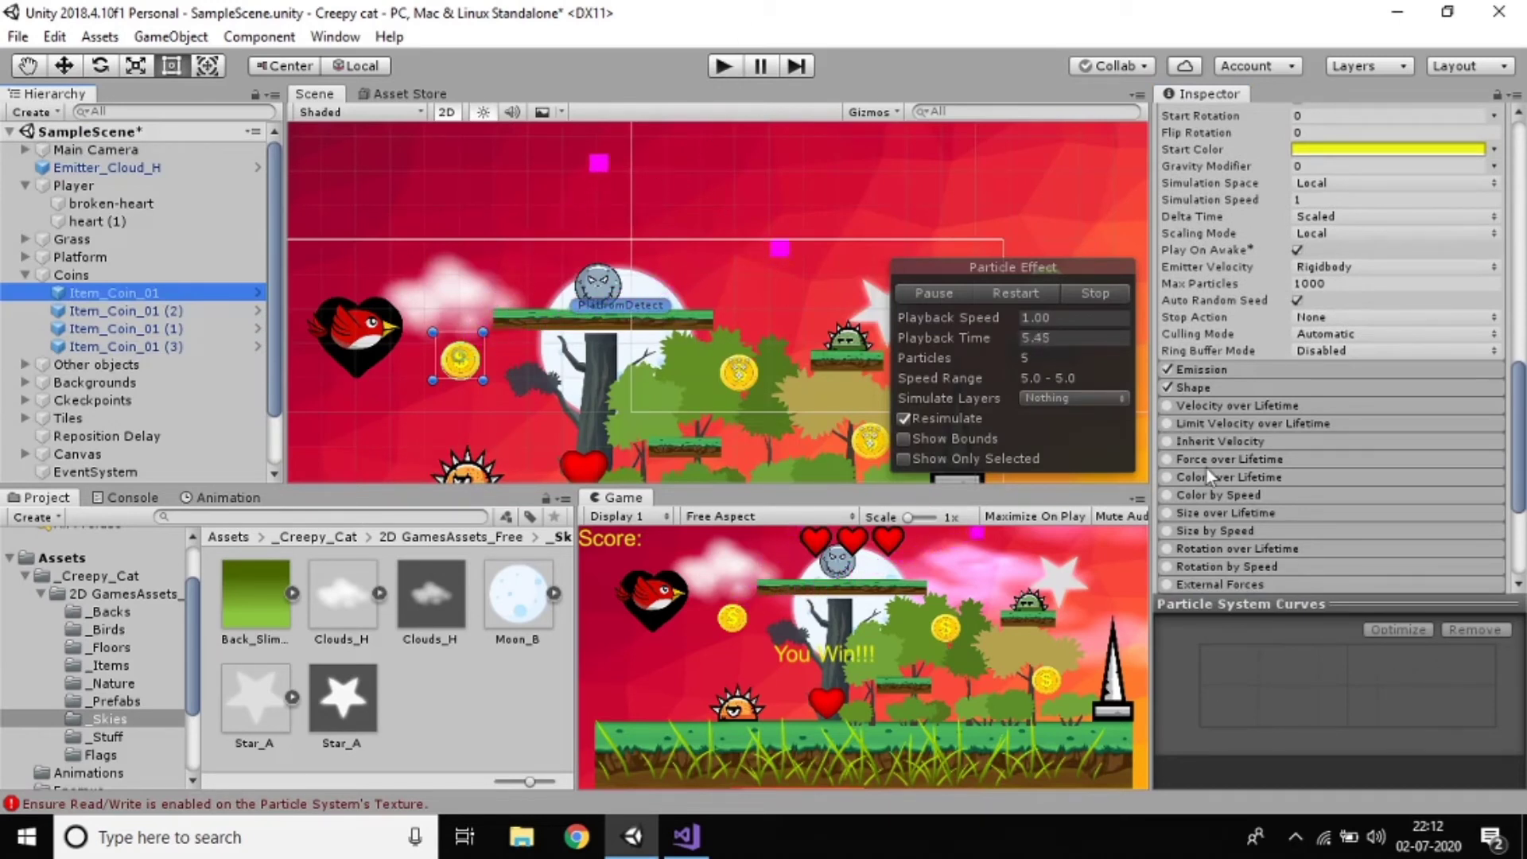
pyautogui.scroll(-5, 1207, 465)
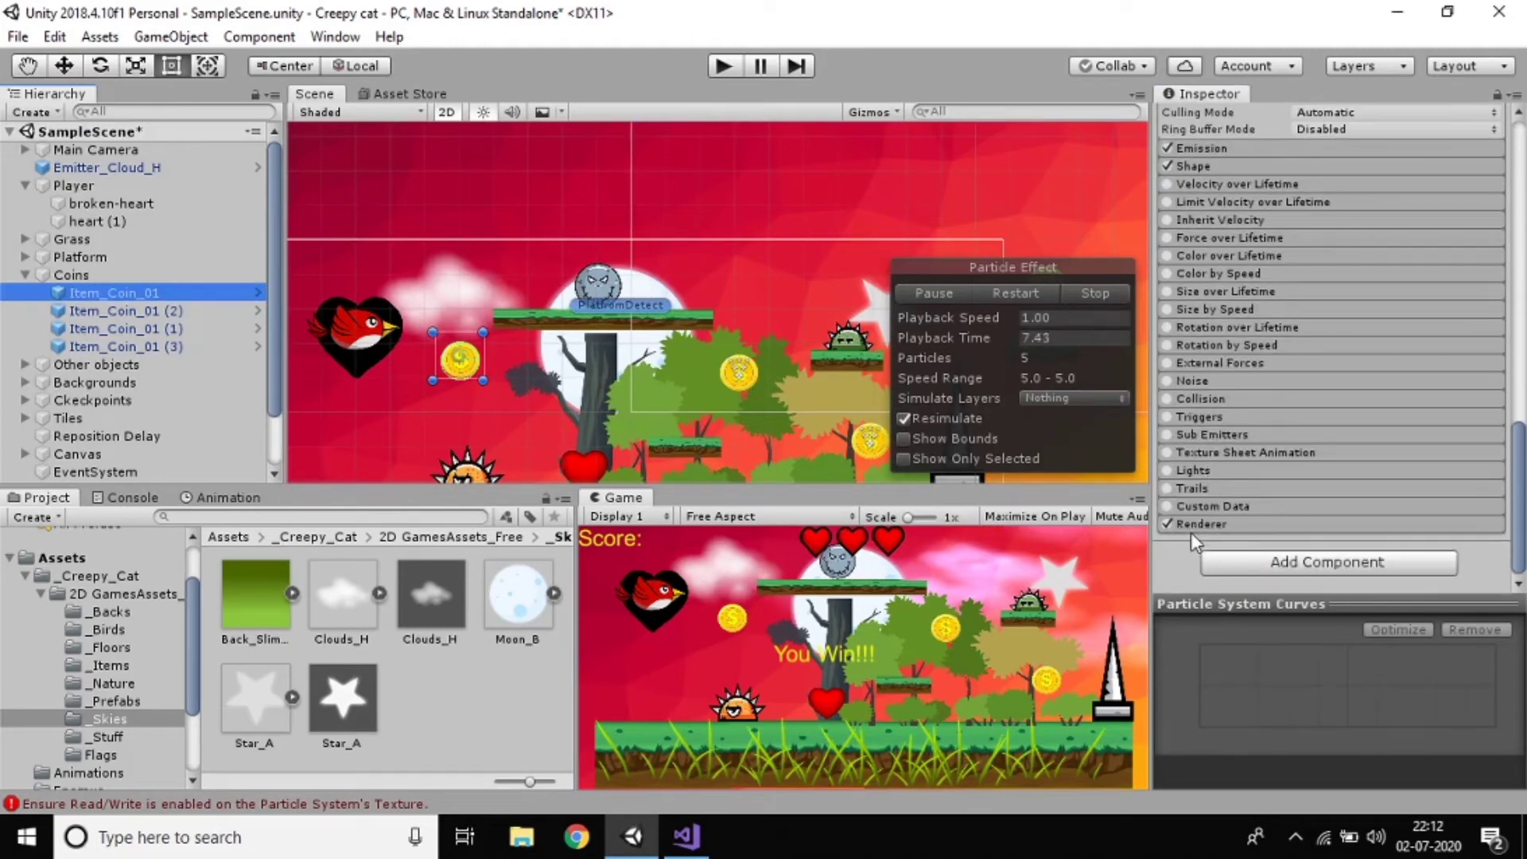
pyautogui.click(1190, 528)
pyautogui.scroll(-6, 1192, 531)
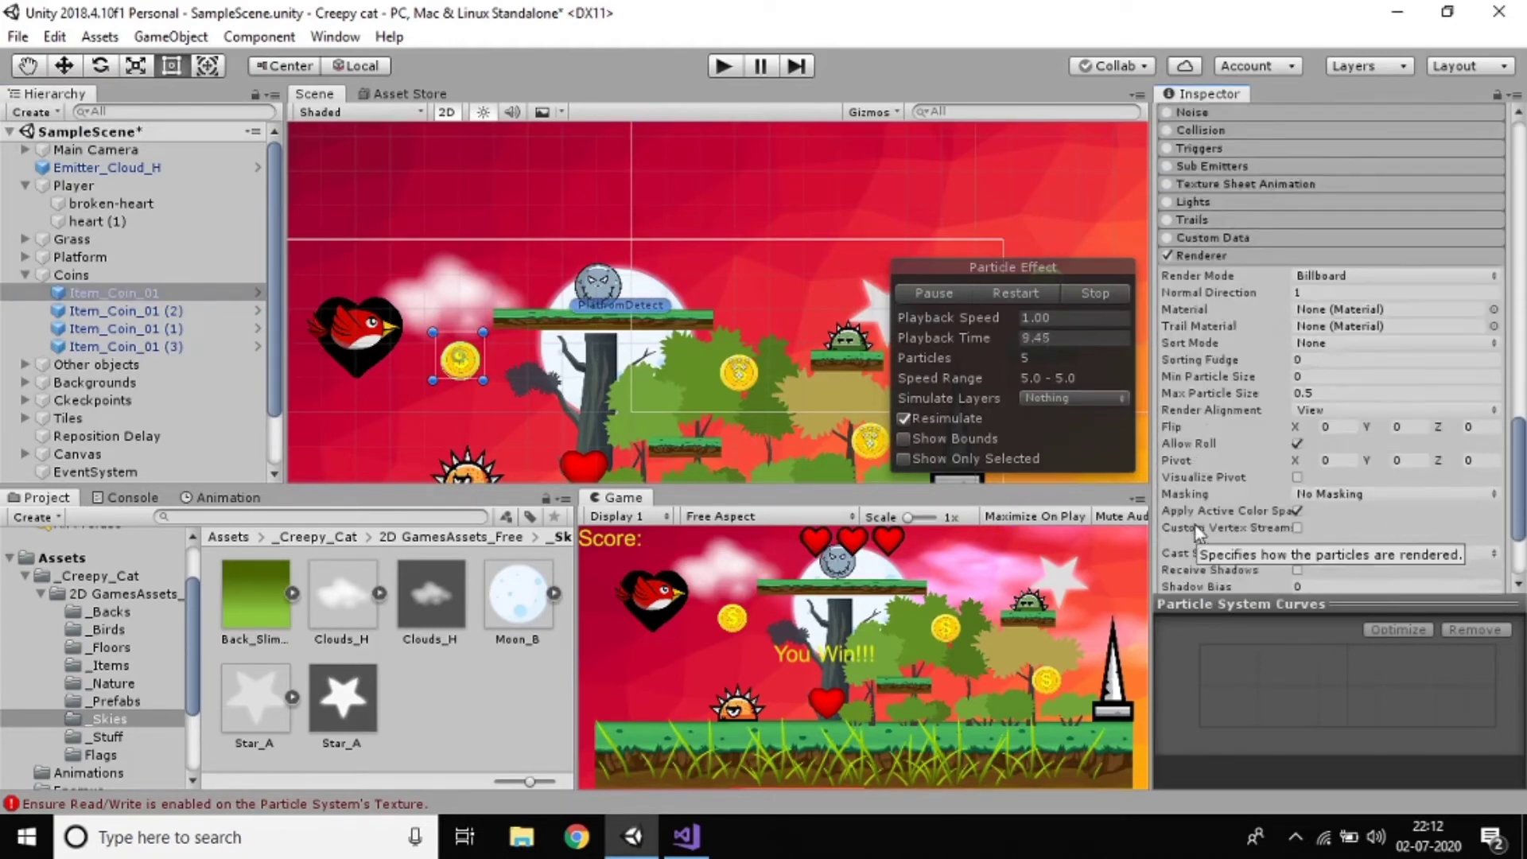
pyautogui.scroll(-3, 1197, 533)
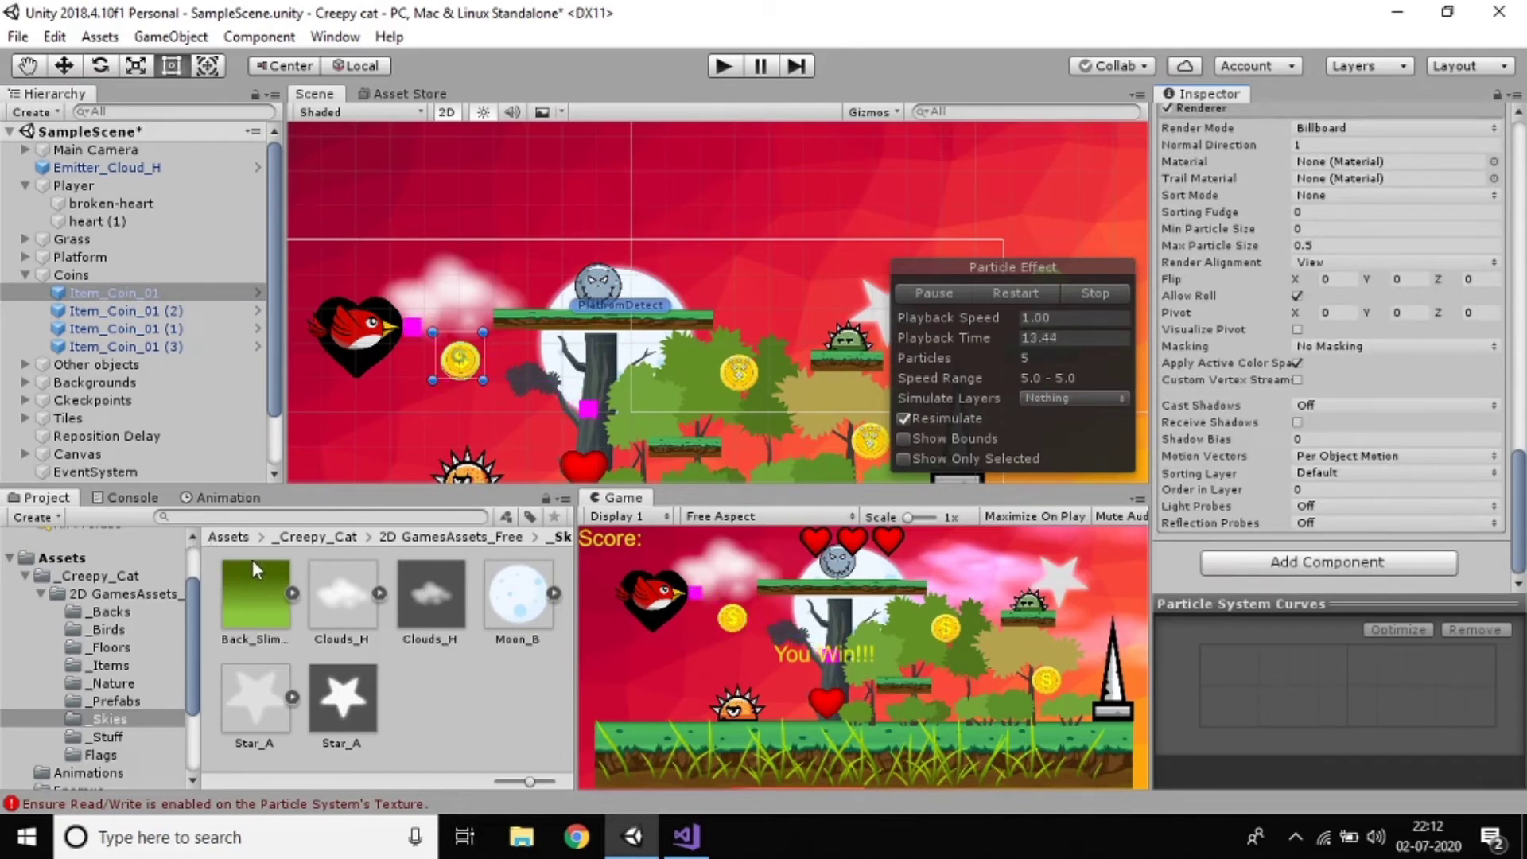
# Step: Use the Item_Coin_01 sprite from _Items as the particle Material and enter Play mode
pyautogui.click(306, 536)
pyautogui.doubleClick(270, 595)
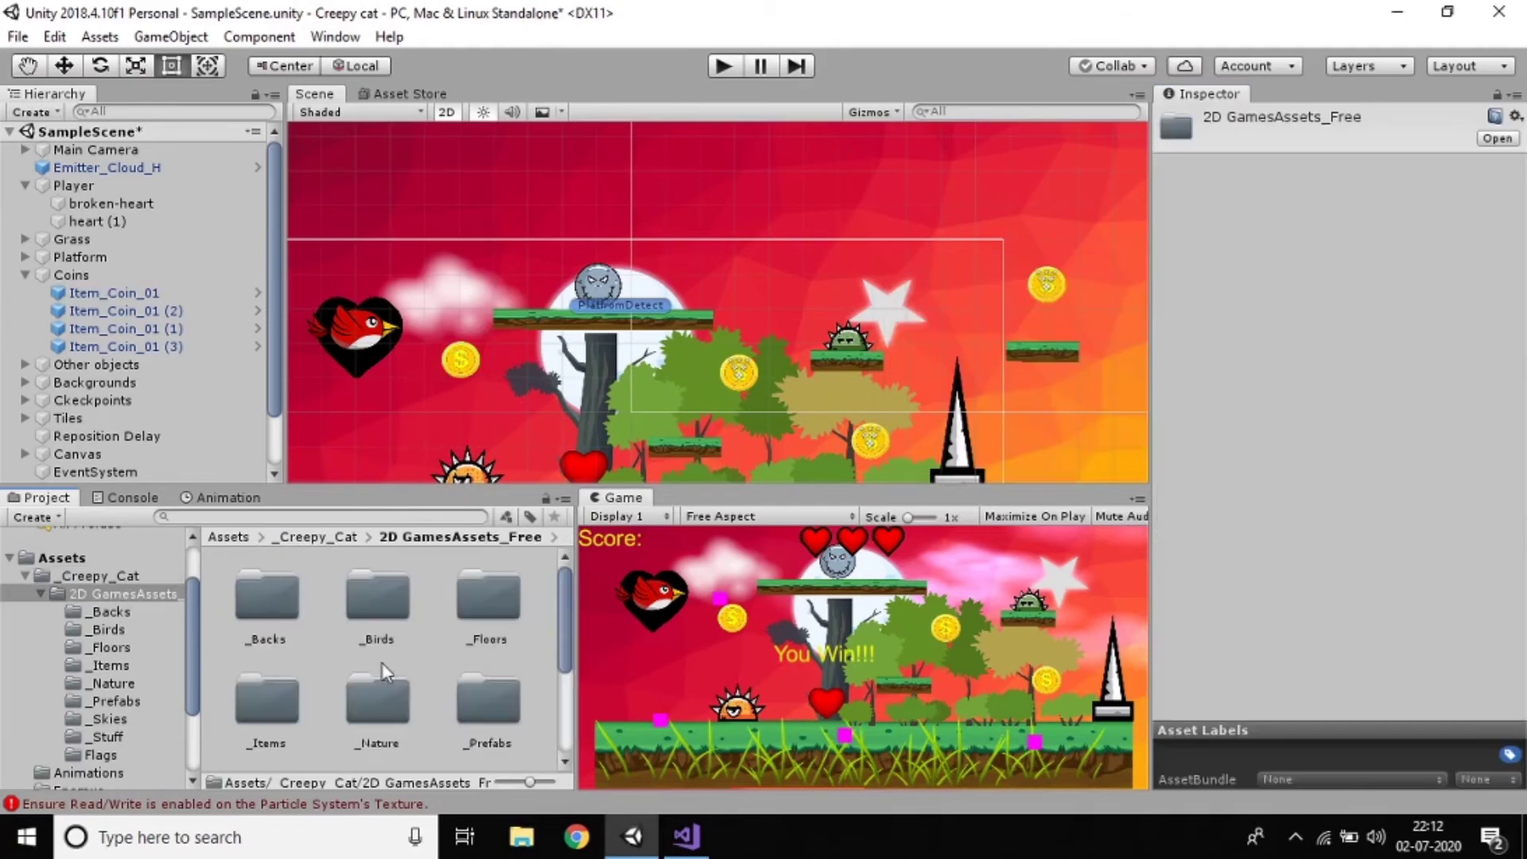
pyautogui.doubleClick(288, 680)
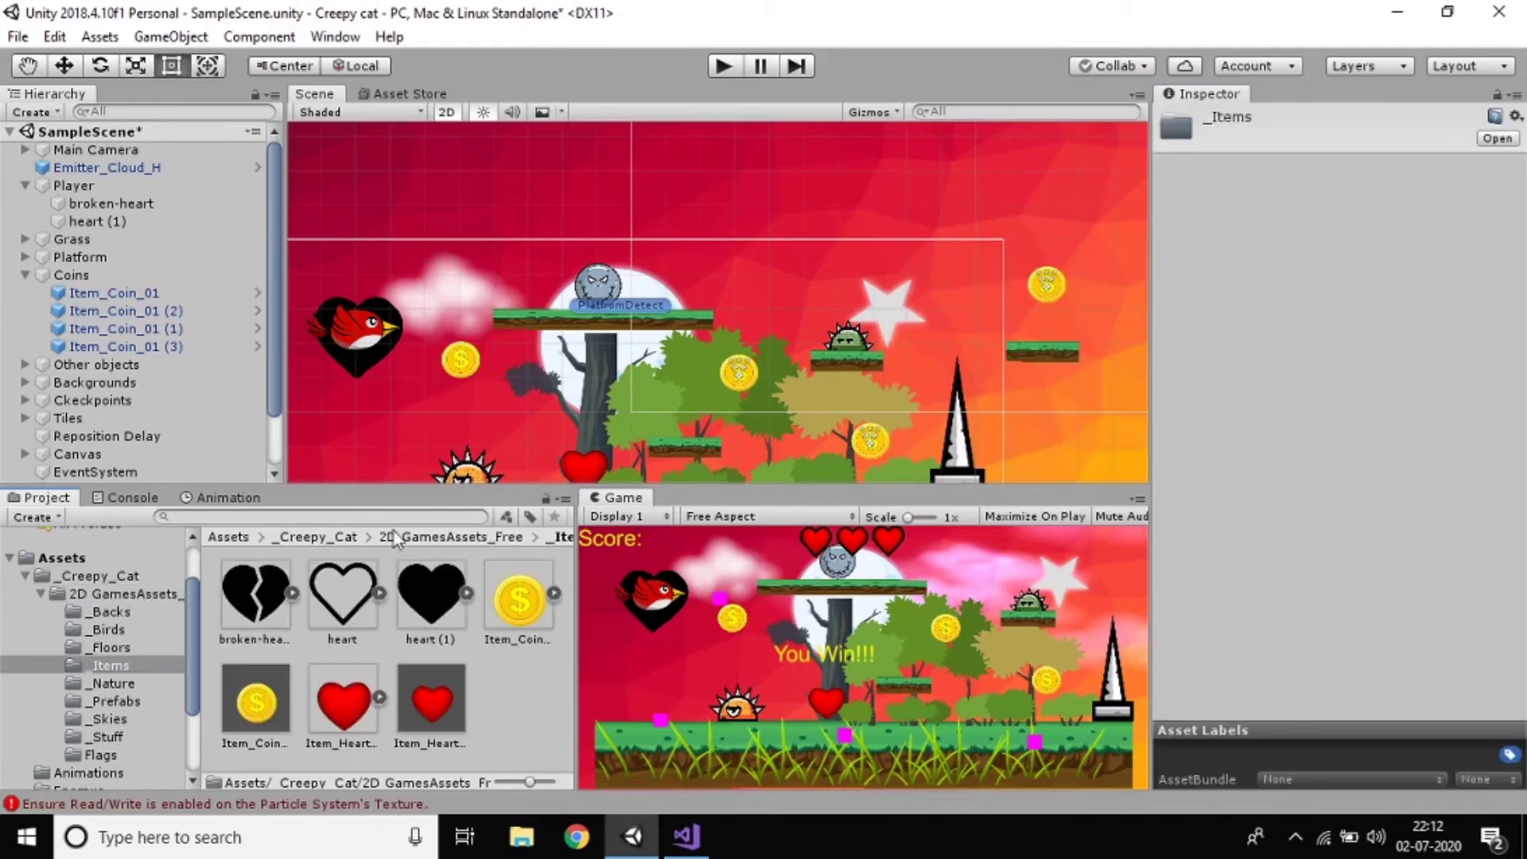
pyautogui.click(458, 366)
pyautogui.scroll(-15, 1429, 460)
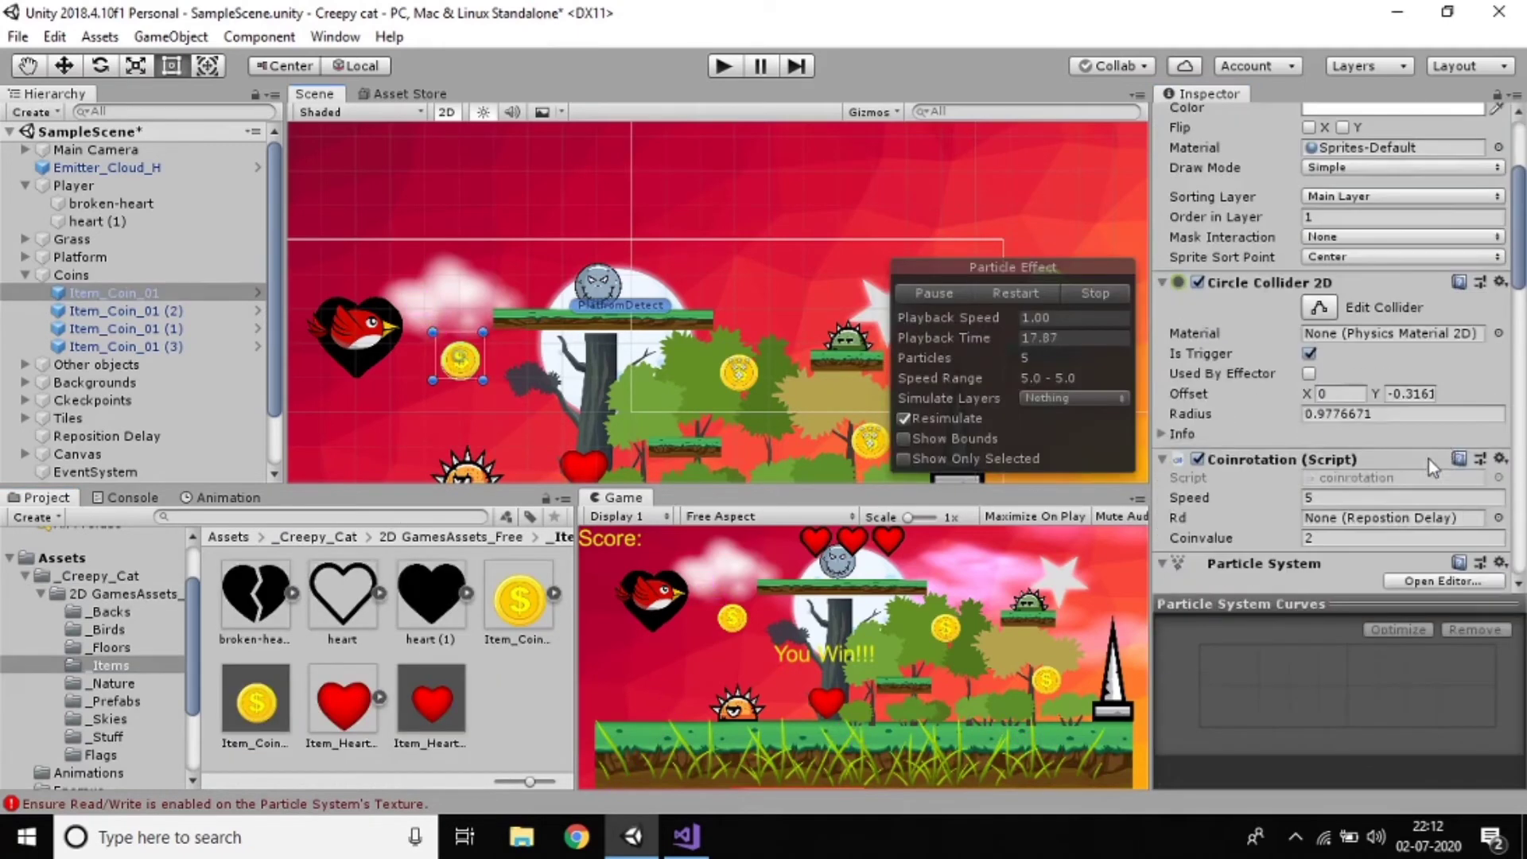
pyautogui.scroll(-5, 1393, 530)
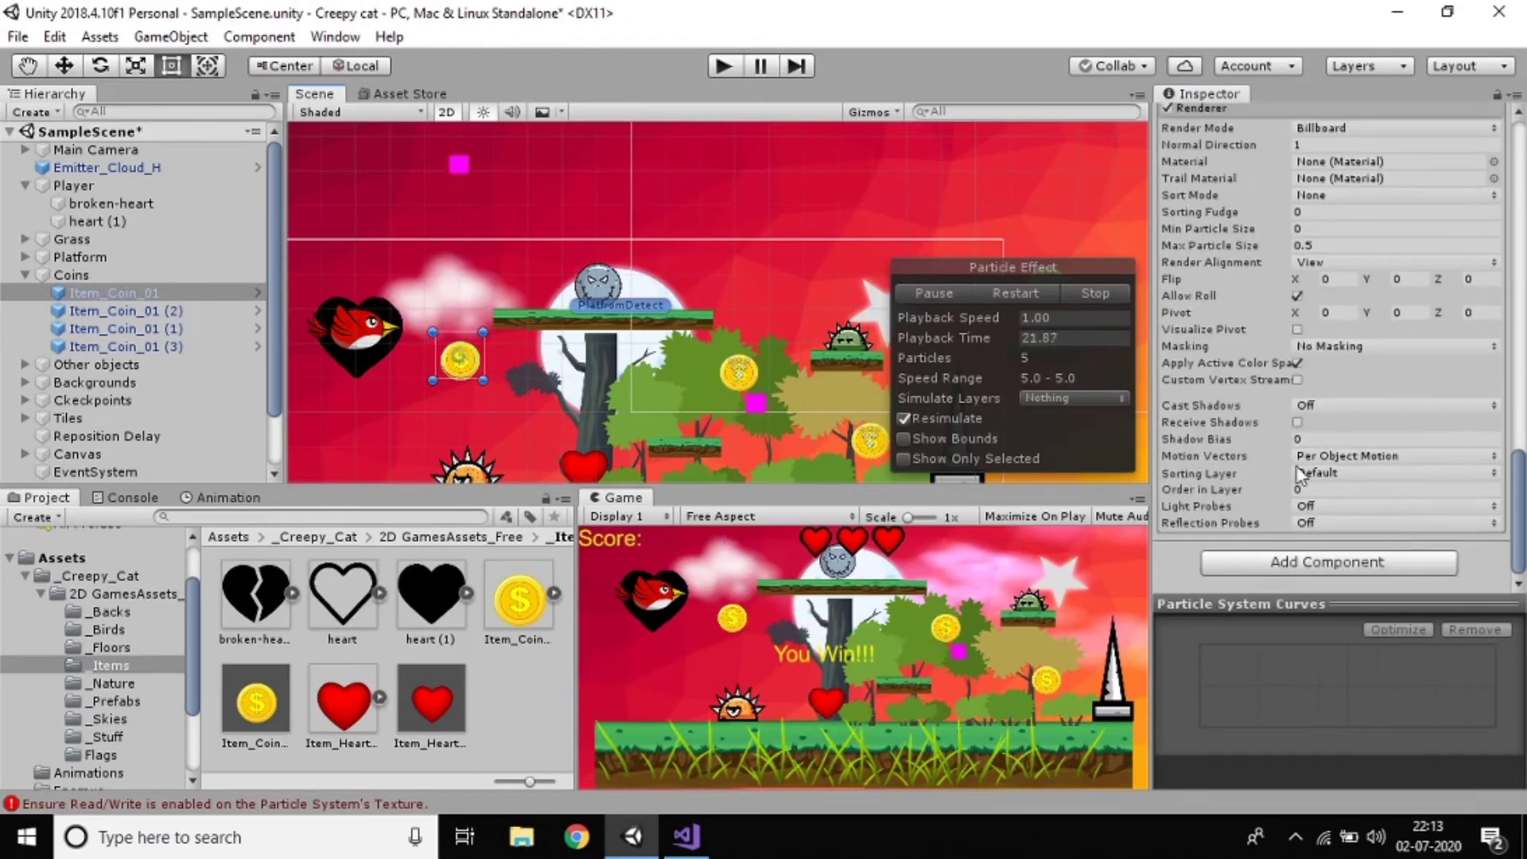
pyautogui.scroll(3, 1301, 475)
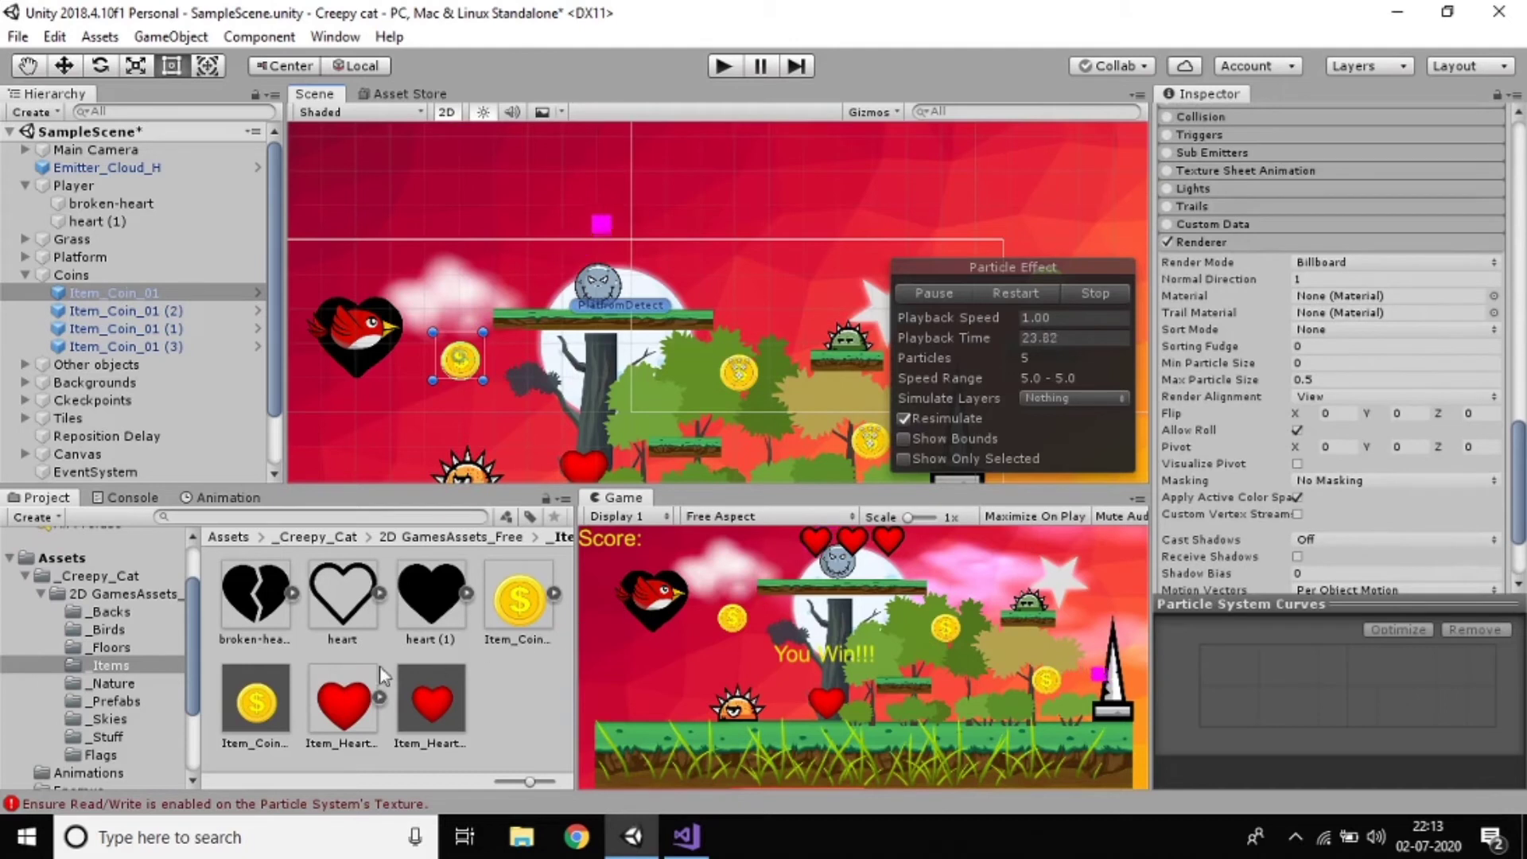
pyautogui.moveTo(258, 715); pyautogui.dragTo(1274, 417)
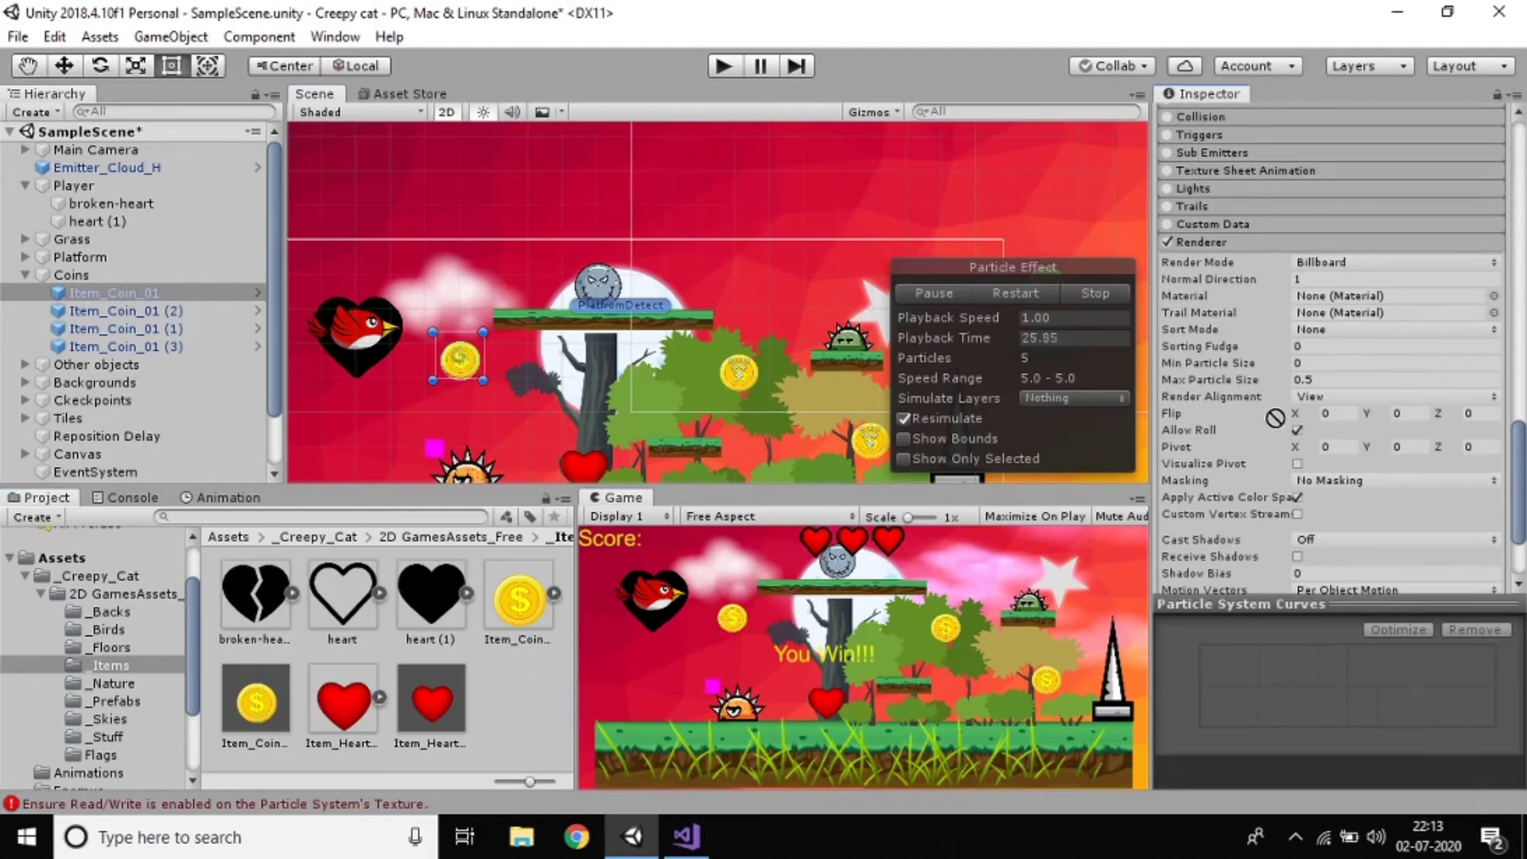
pyautogui.moveTo(1353, 297); pyautogui.dragTo(1353, 294)
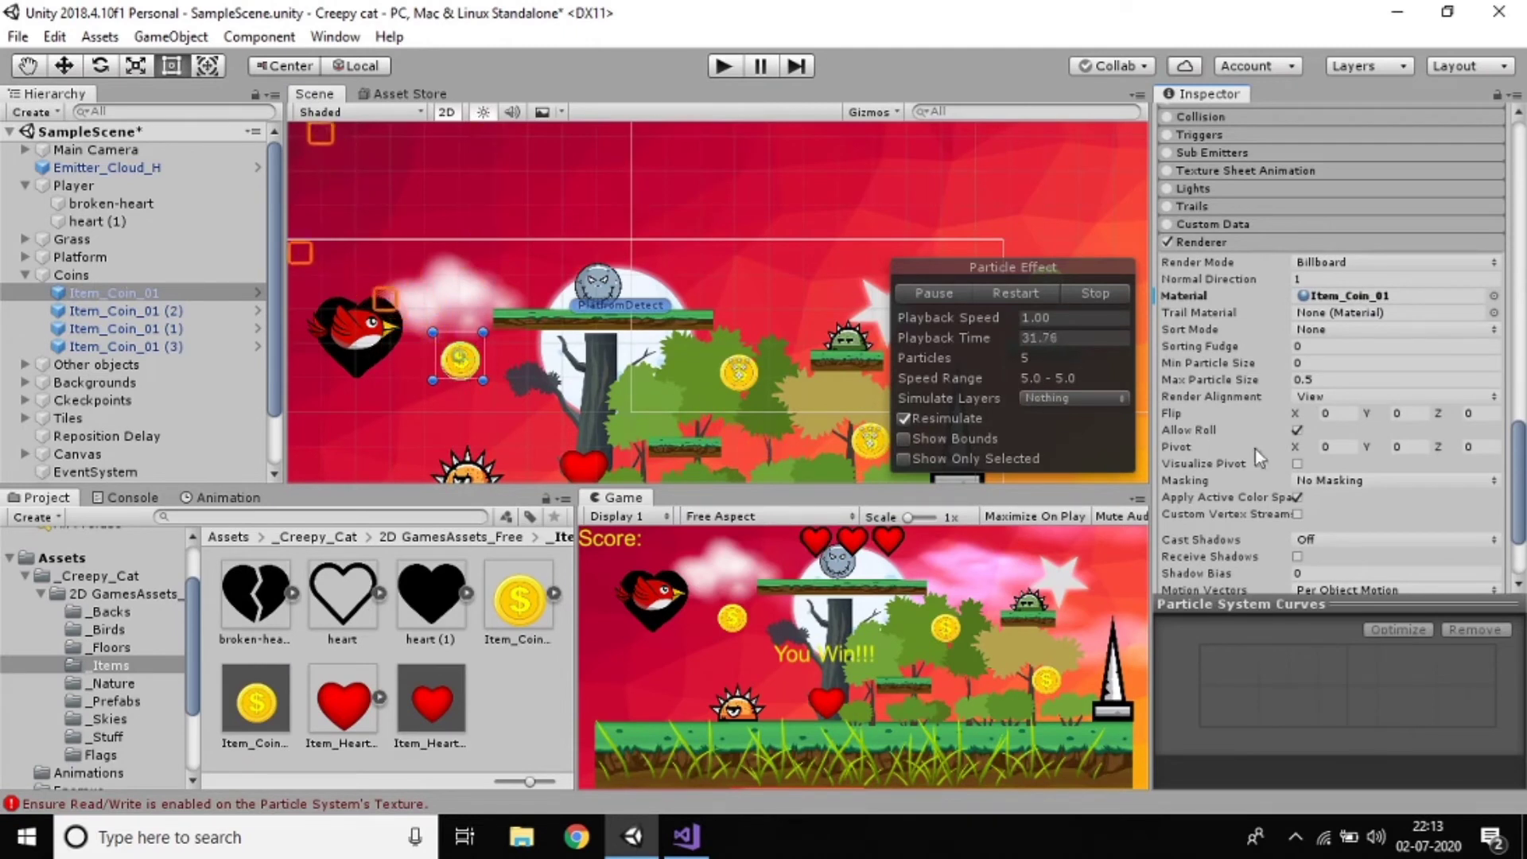
pyautogui.scroll(-3, 1400, 425)
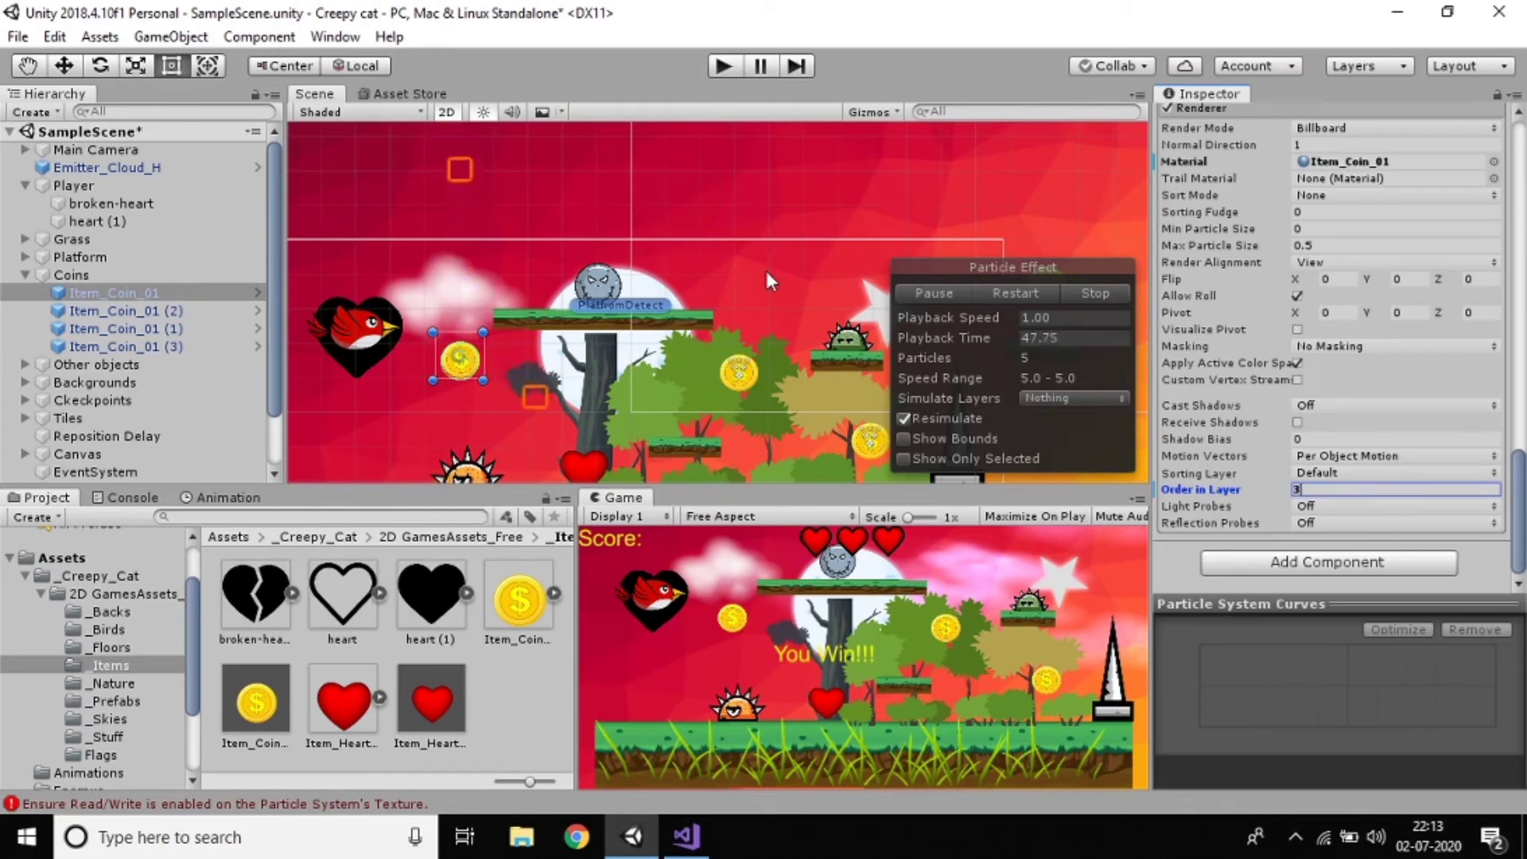
pyautogui.click(717, 68)
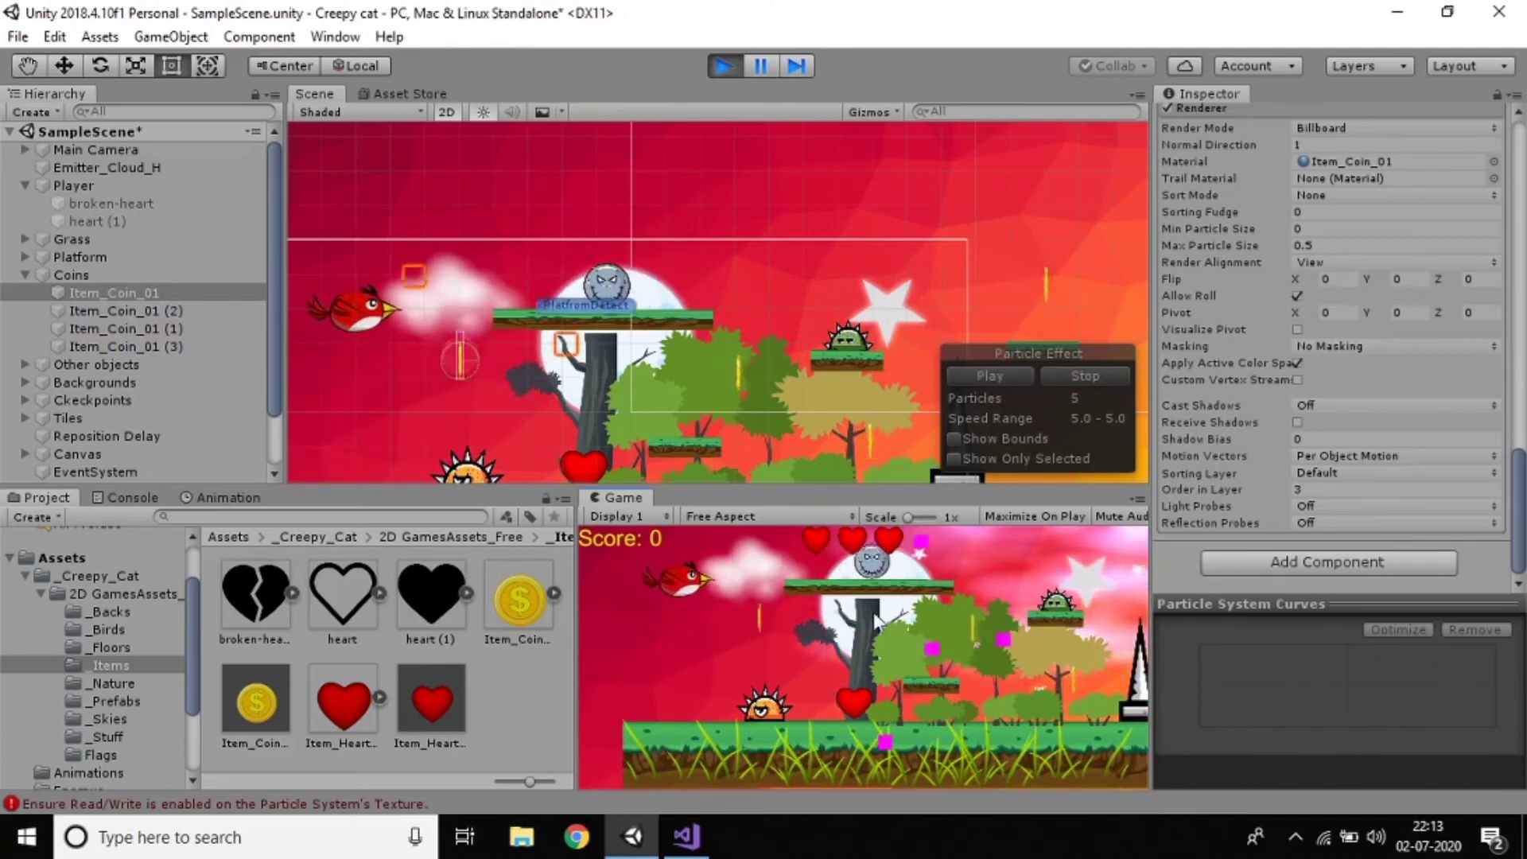
pyautogui.click(723, 67)
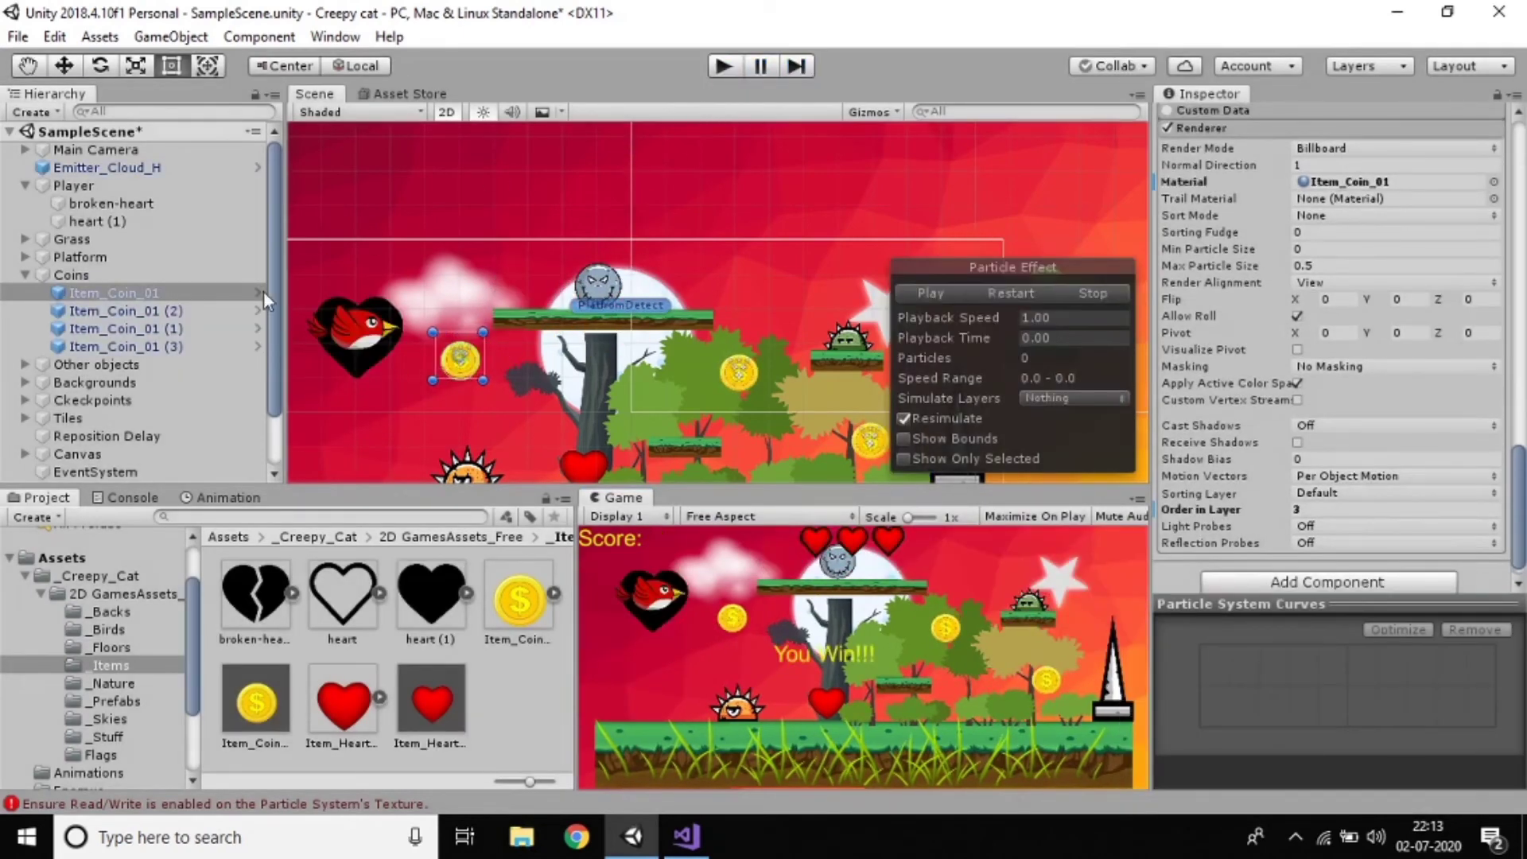
pyautogui.click(262, 292)
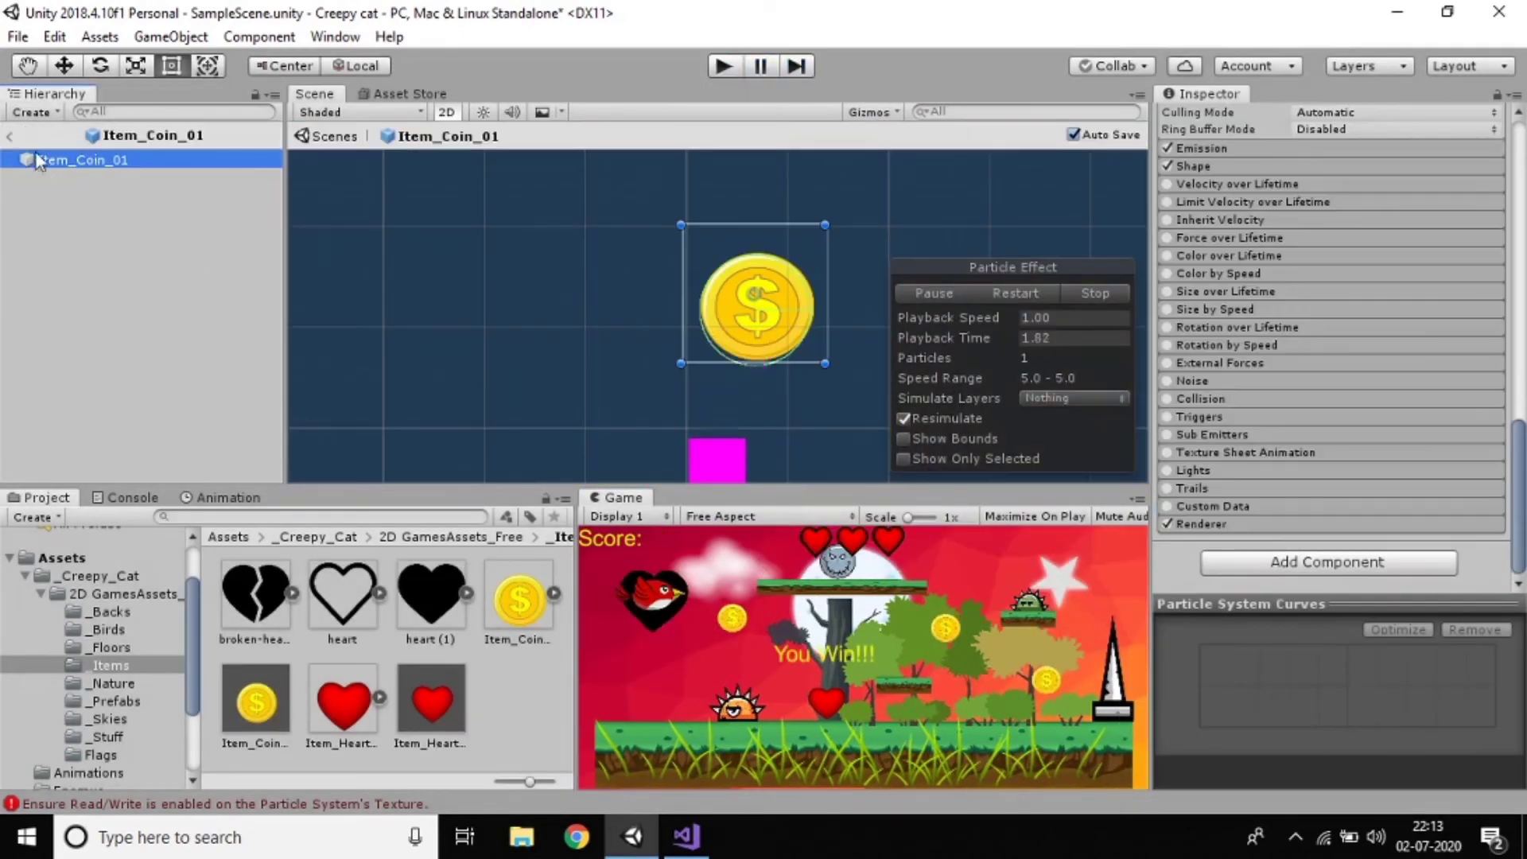
# Step: Reopen the Item_Coin_01 prefab and remove its Particle System component
pyautogui.click(11, 146)
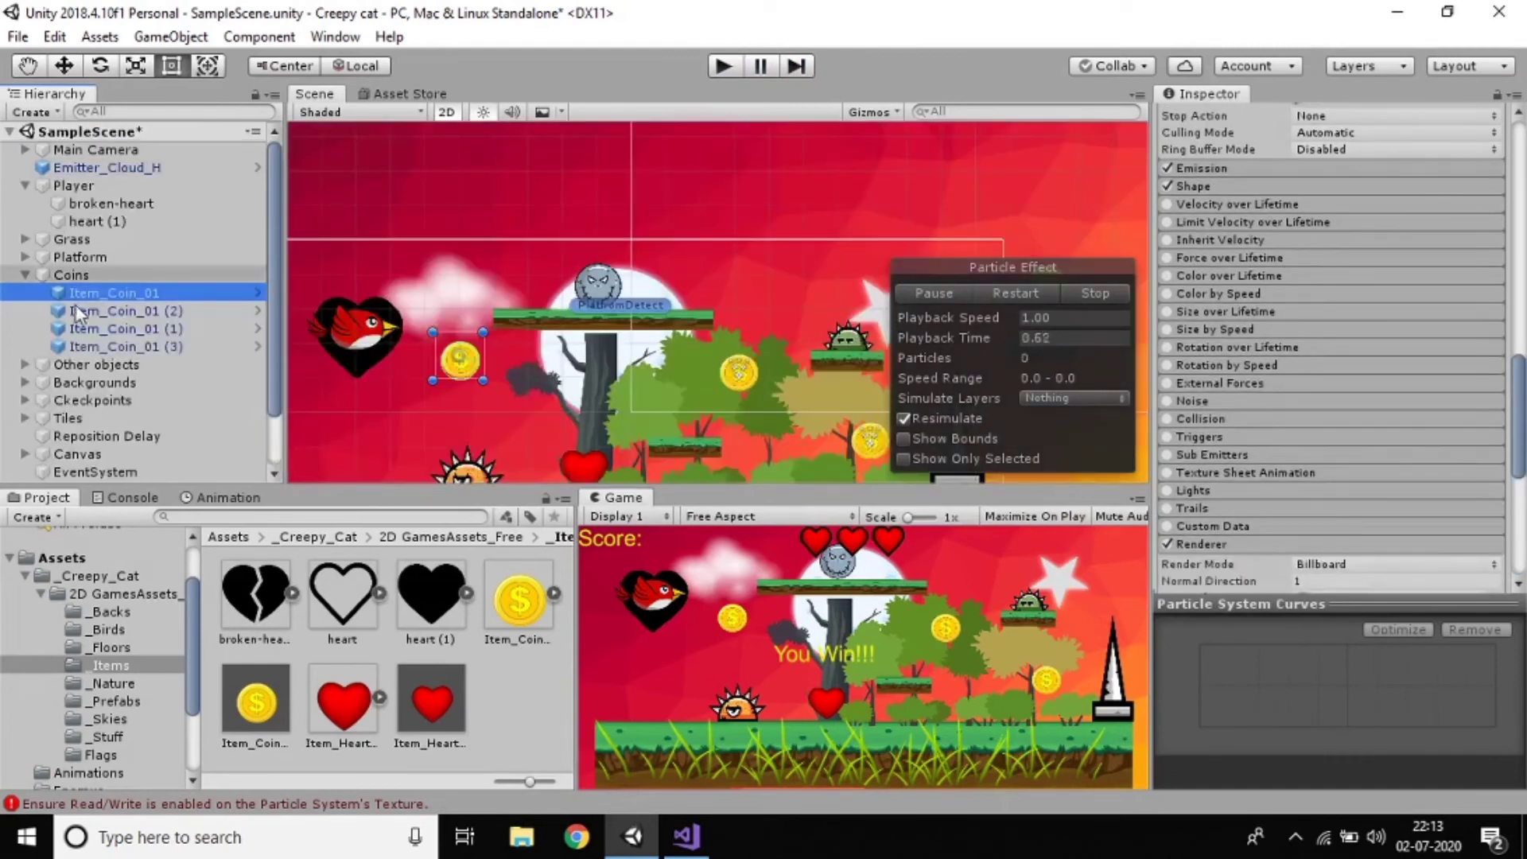
pyautogui.click(262, 293)
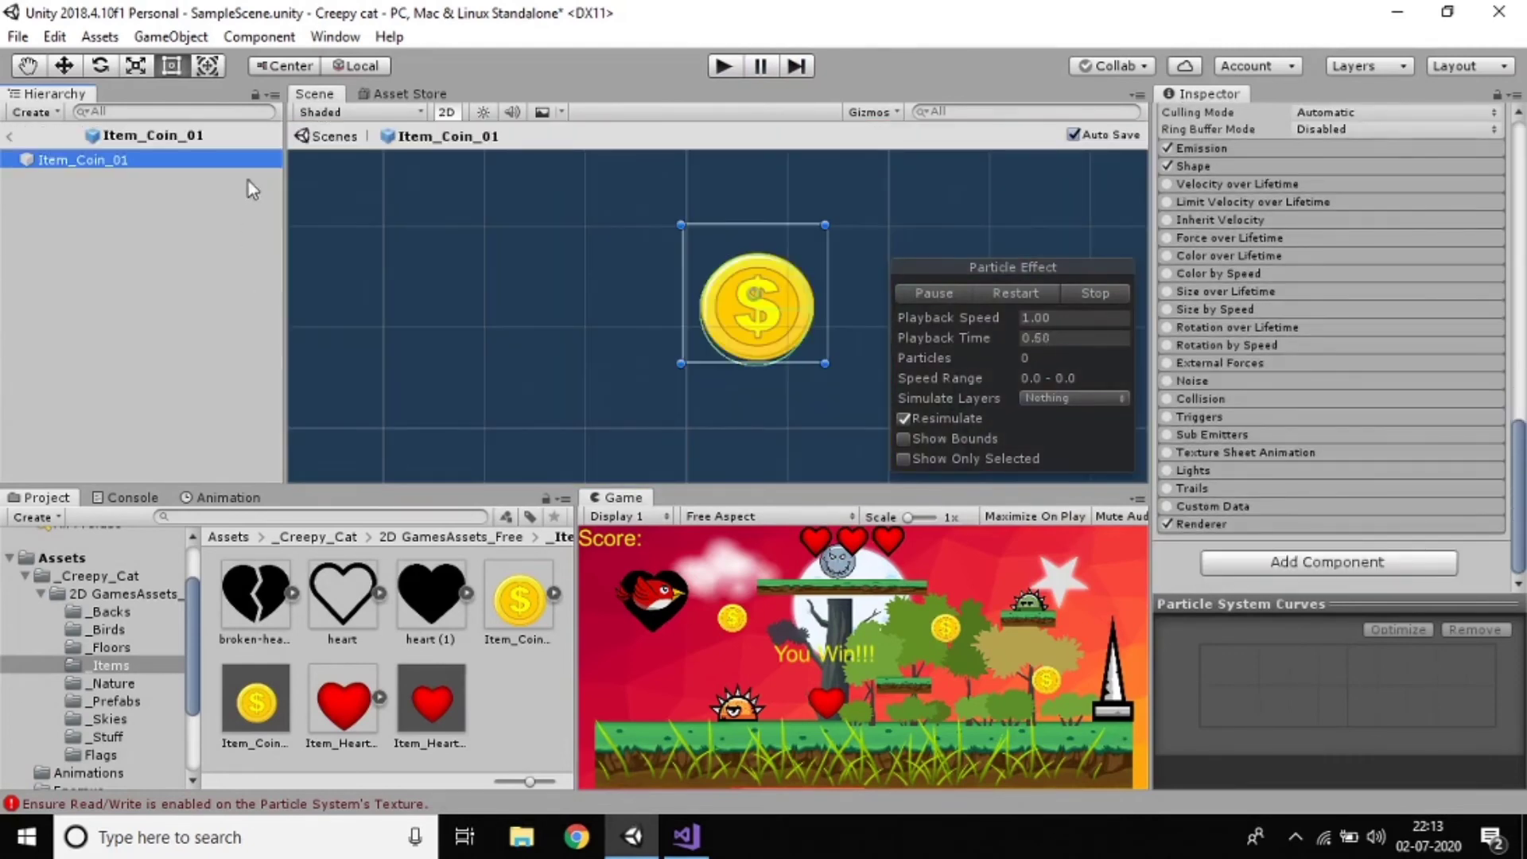
pyautogui.scroll(20, 1336, 421)
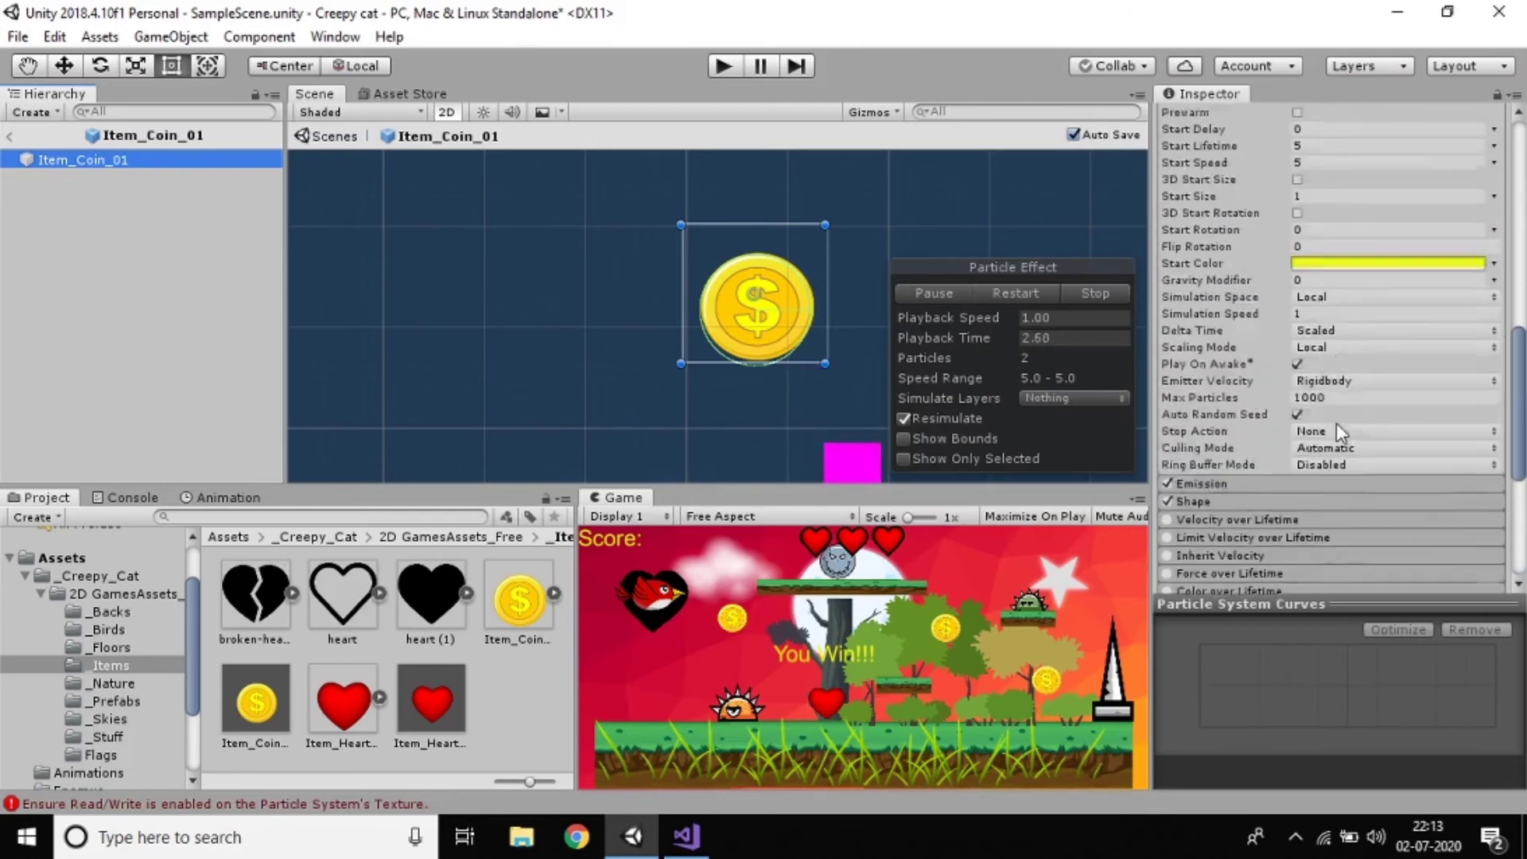
pyautogui.scroll(-10, 1338, 412)
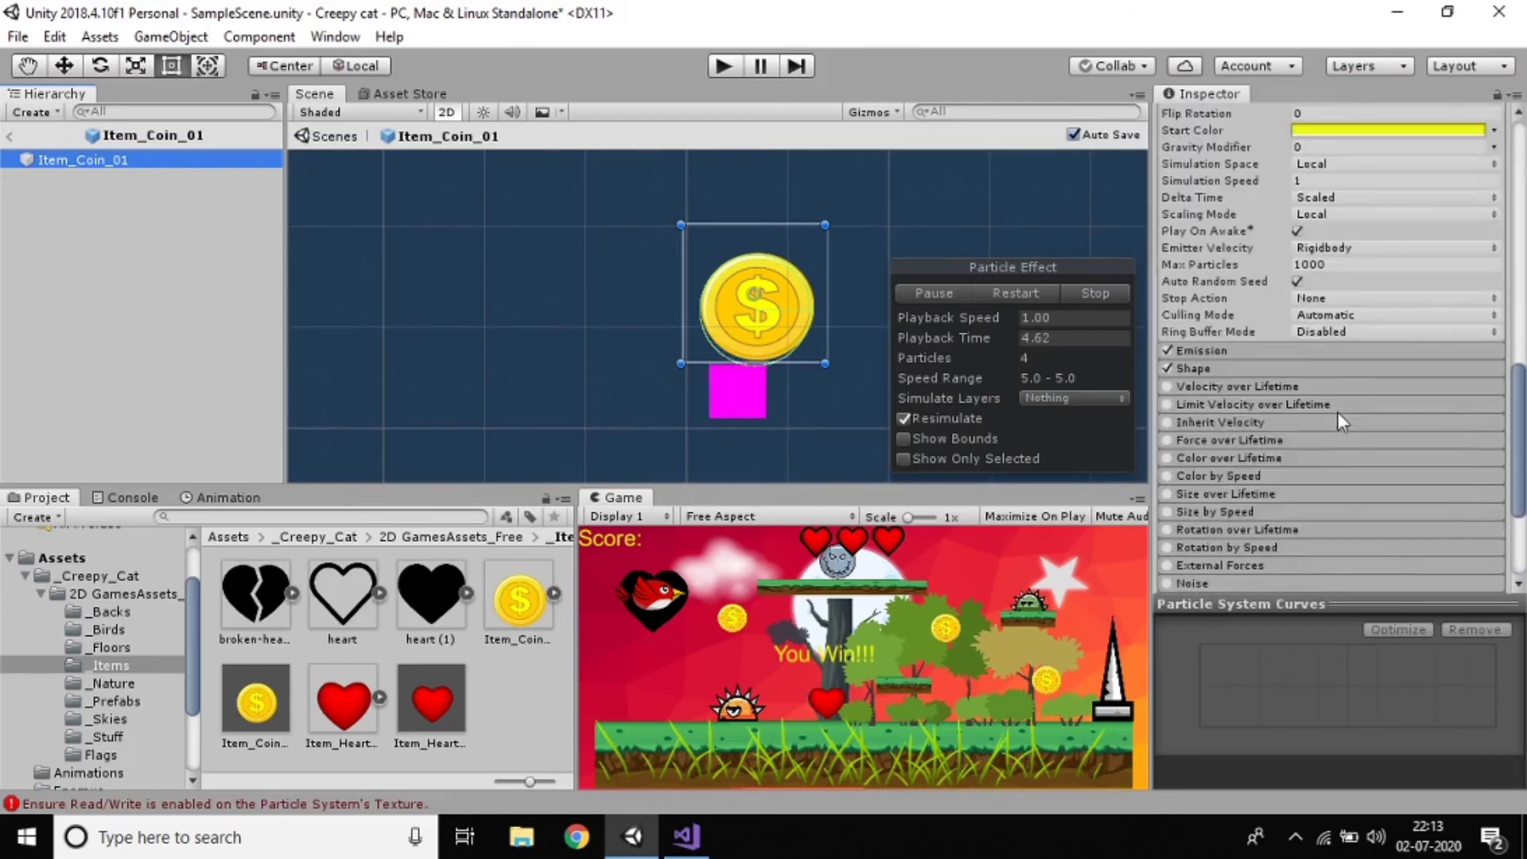
pyautogui.scroll(8, 1338, 412)
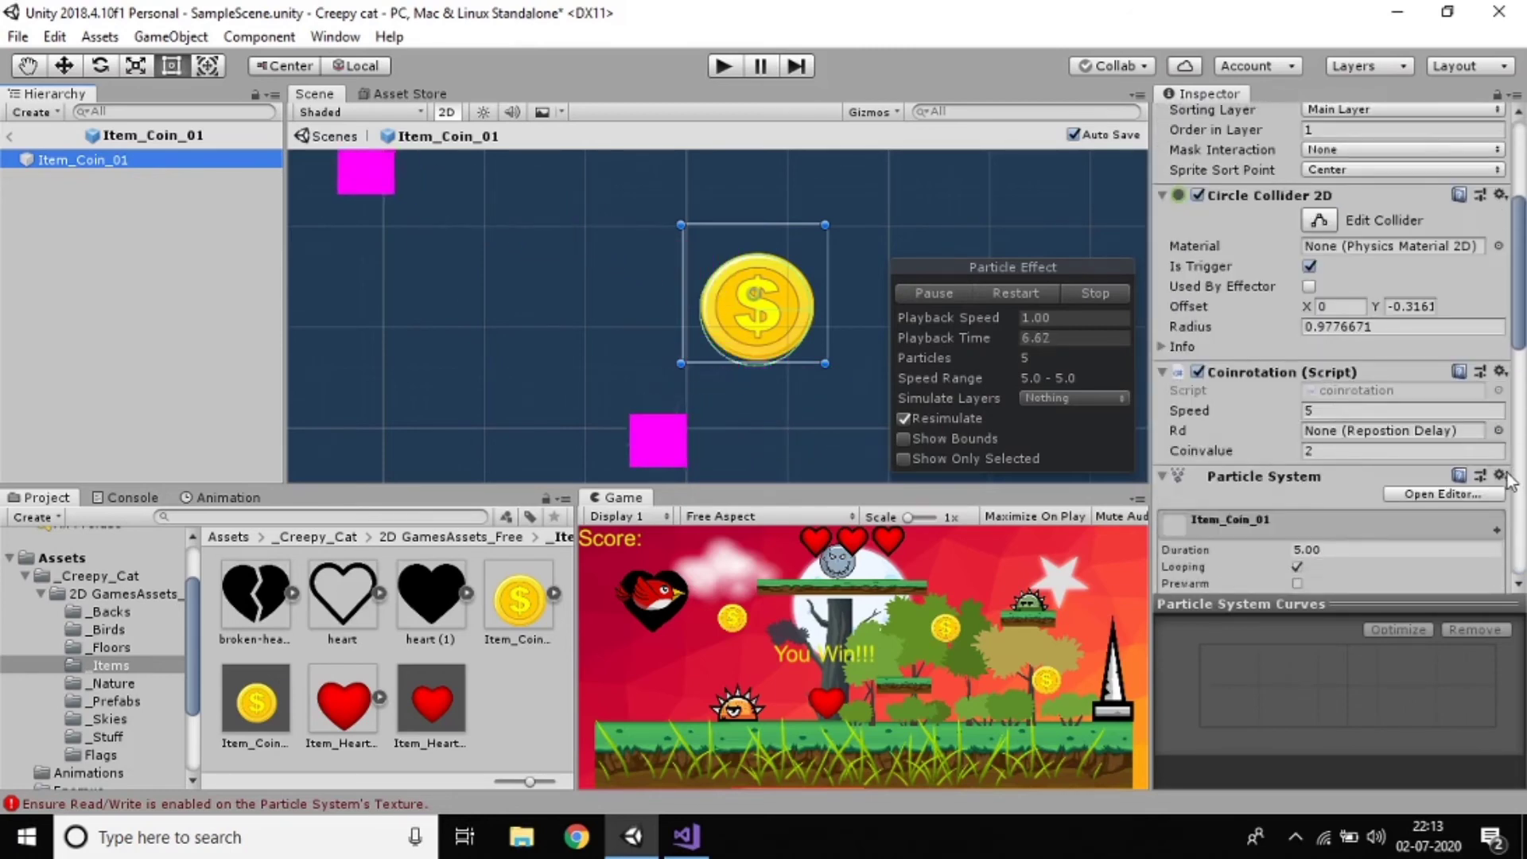
pyautogui.click(1499, 476)
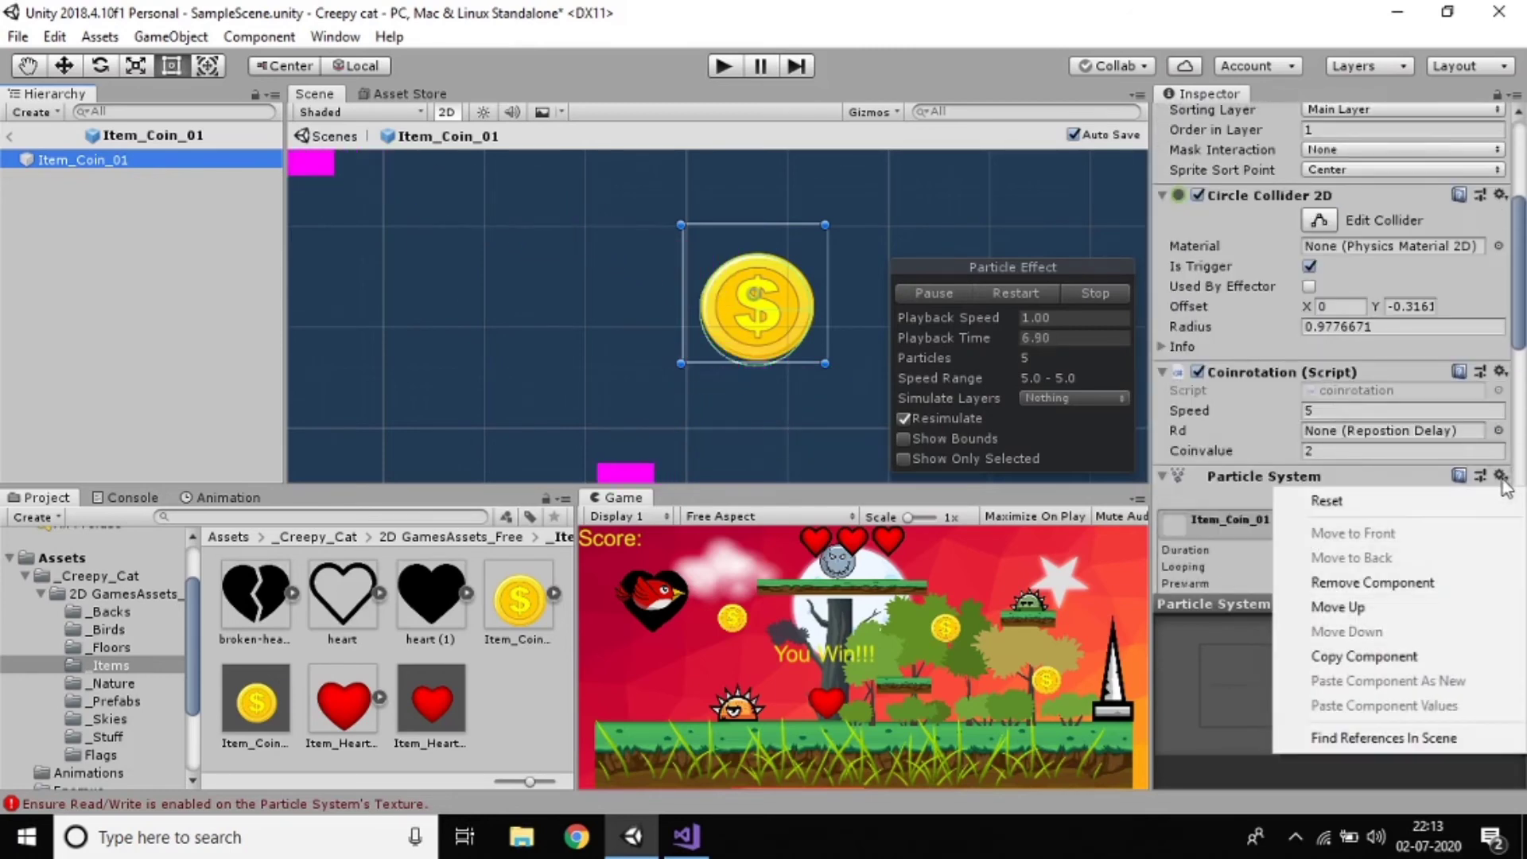
pyautogui.click(1354, 588)
# Step: Return to the level and check the coin's prefab Overrides list
pyautogui.click(10, 140)
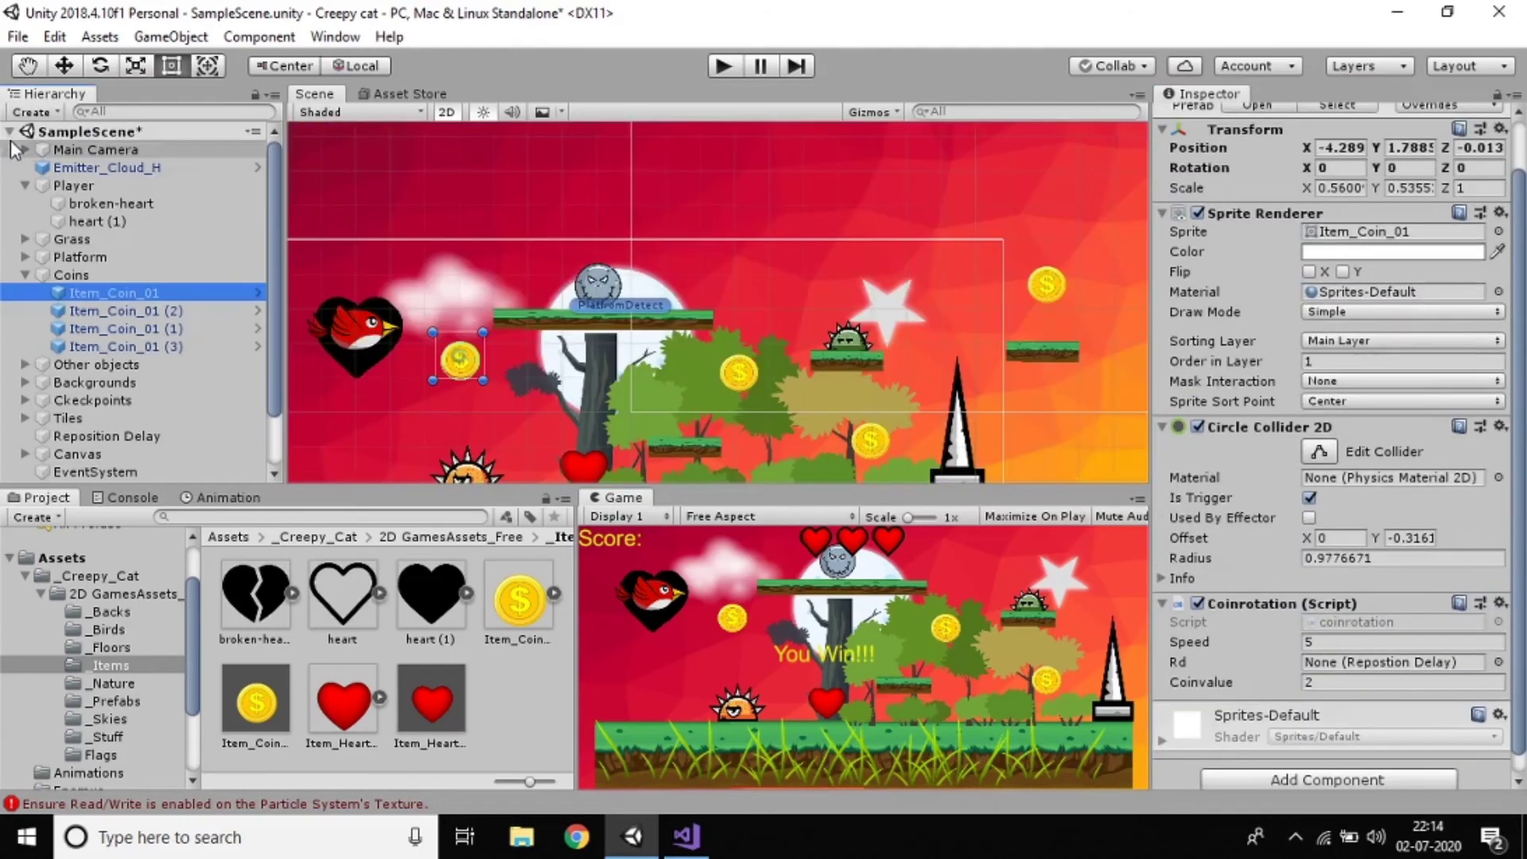
pyautogui.scroll(3, 1468, 270)
pyautogui.click(1429, 163)
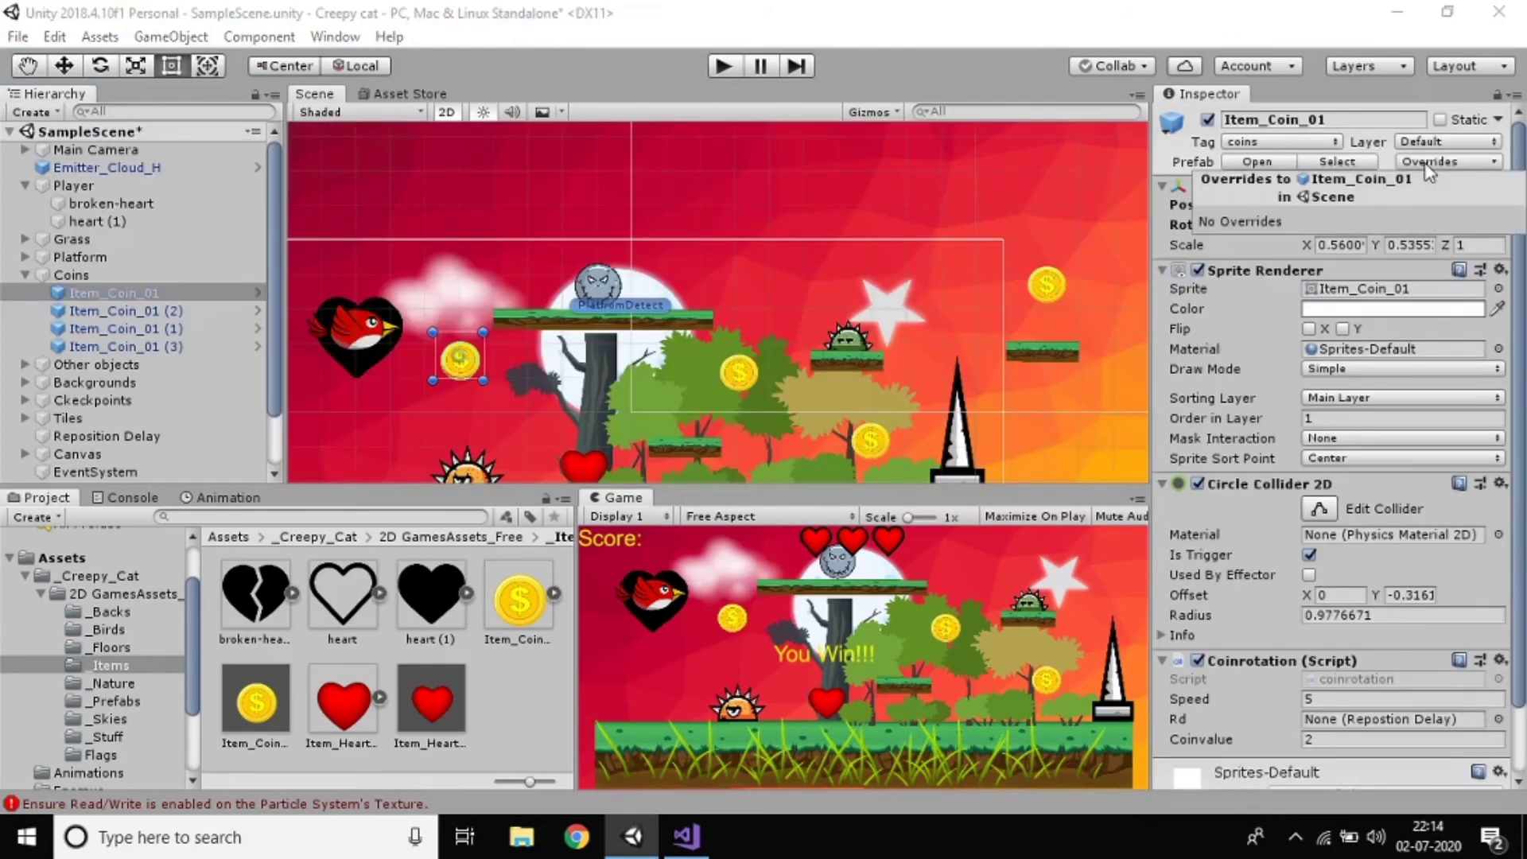
pyautogui.click(116, 303)
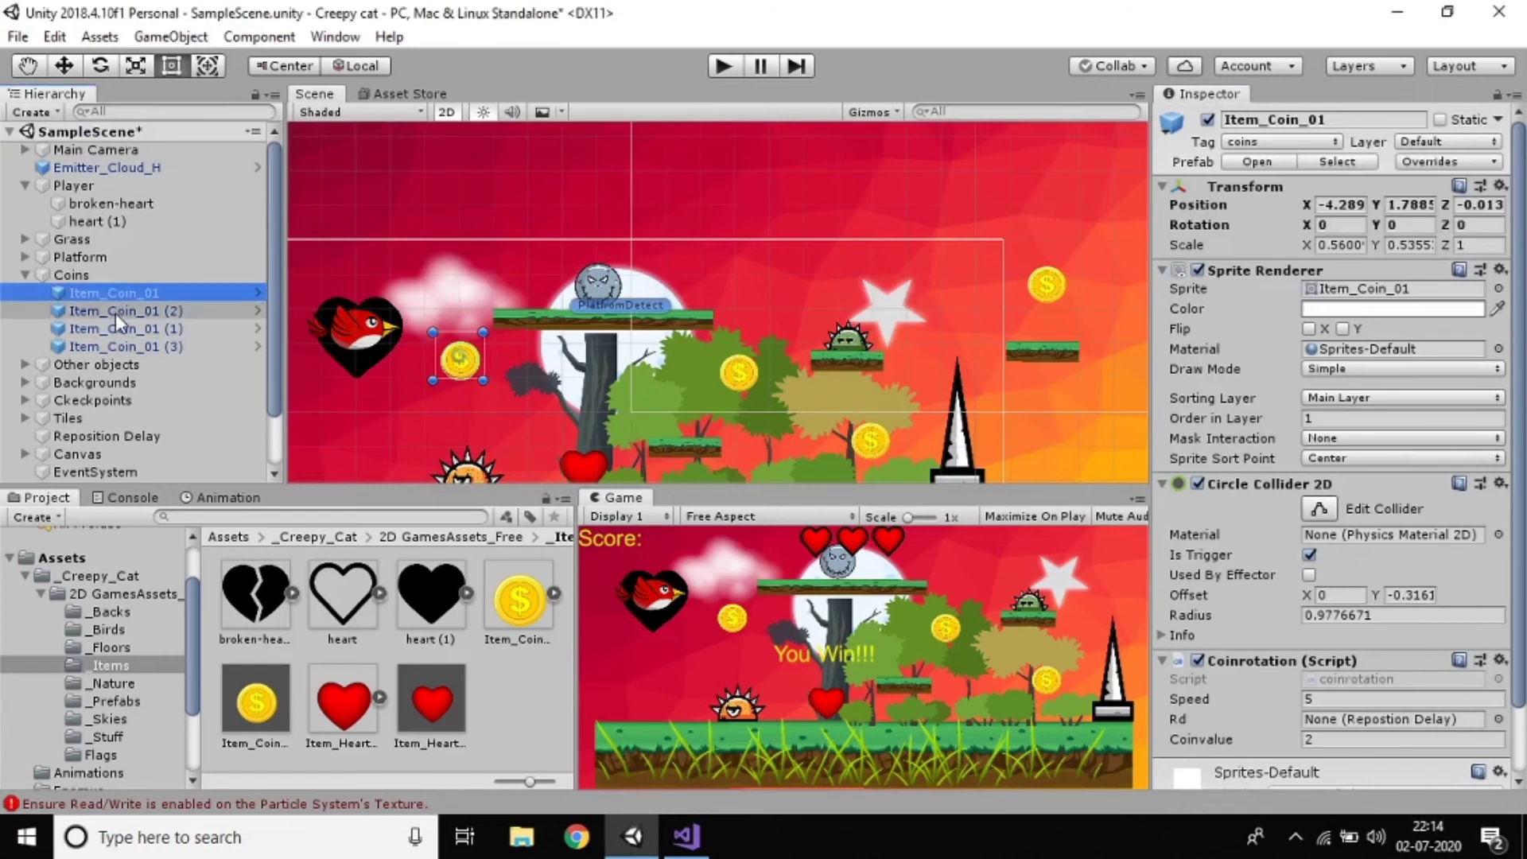
# Step: Start Play mode and maximize the Game view
pyautogui.click(730, 69)
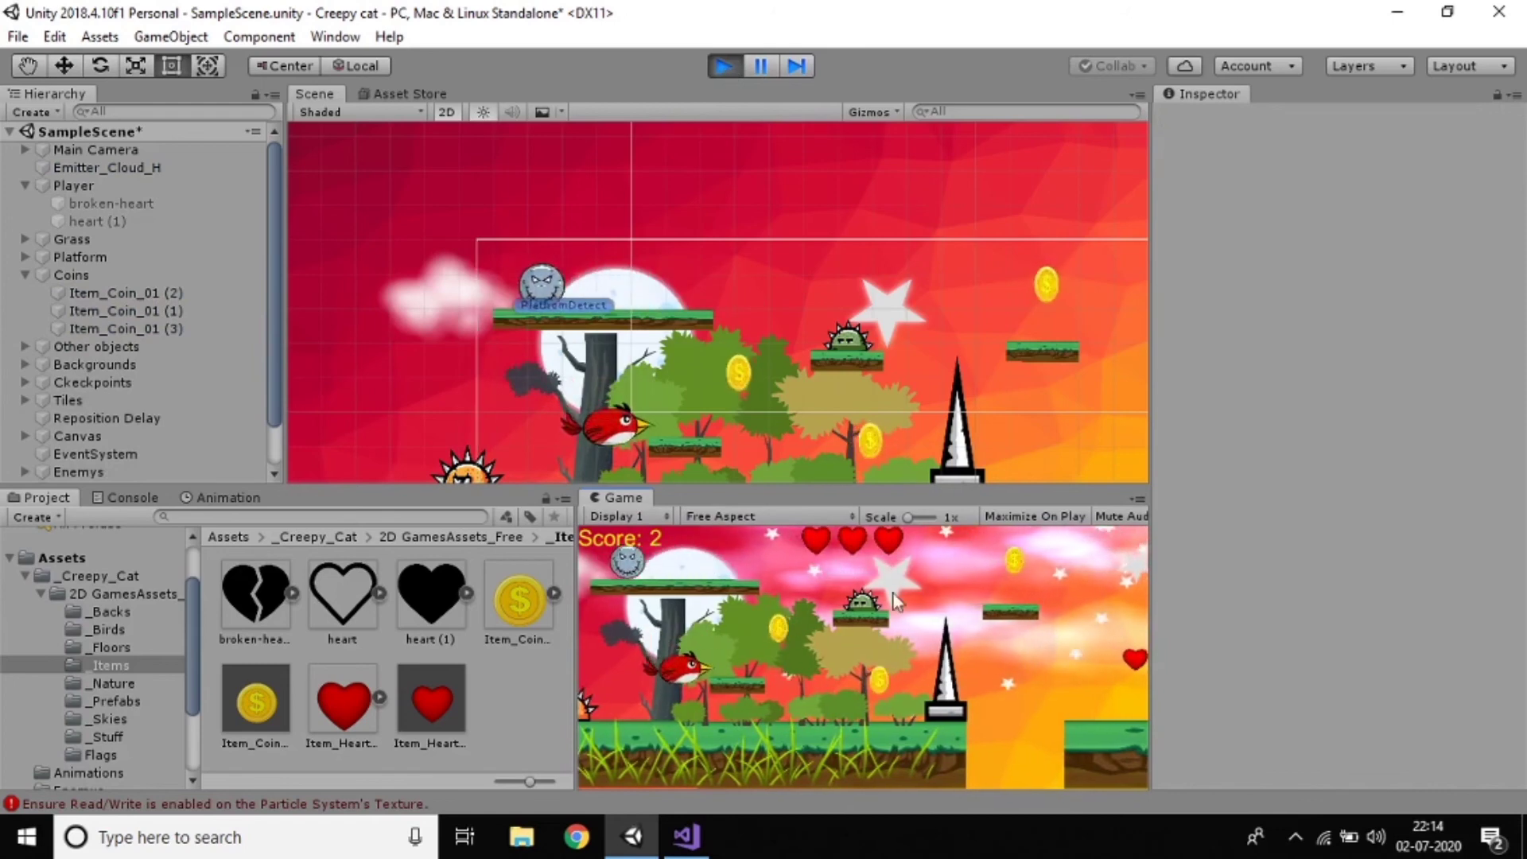
pyautogui.click(1136, 495)
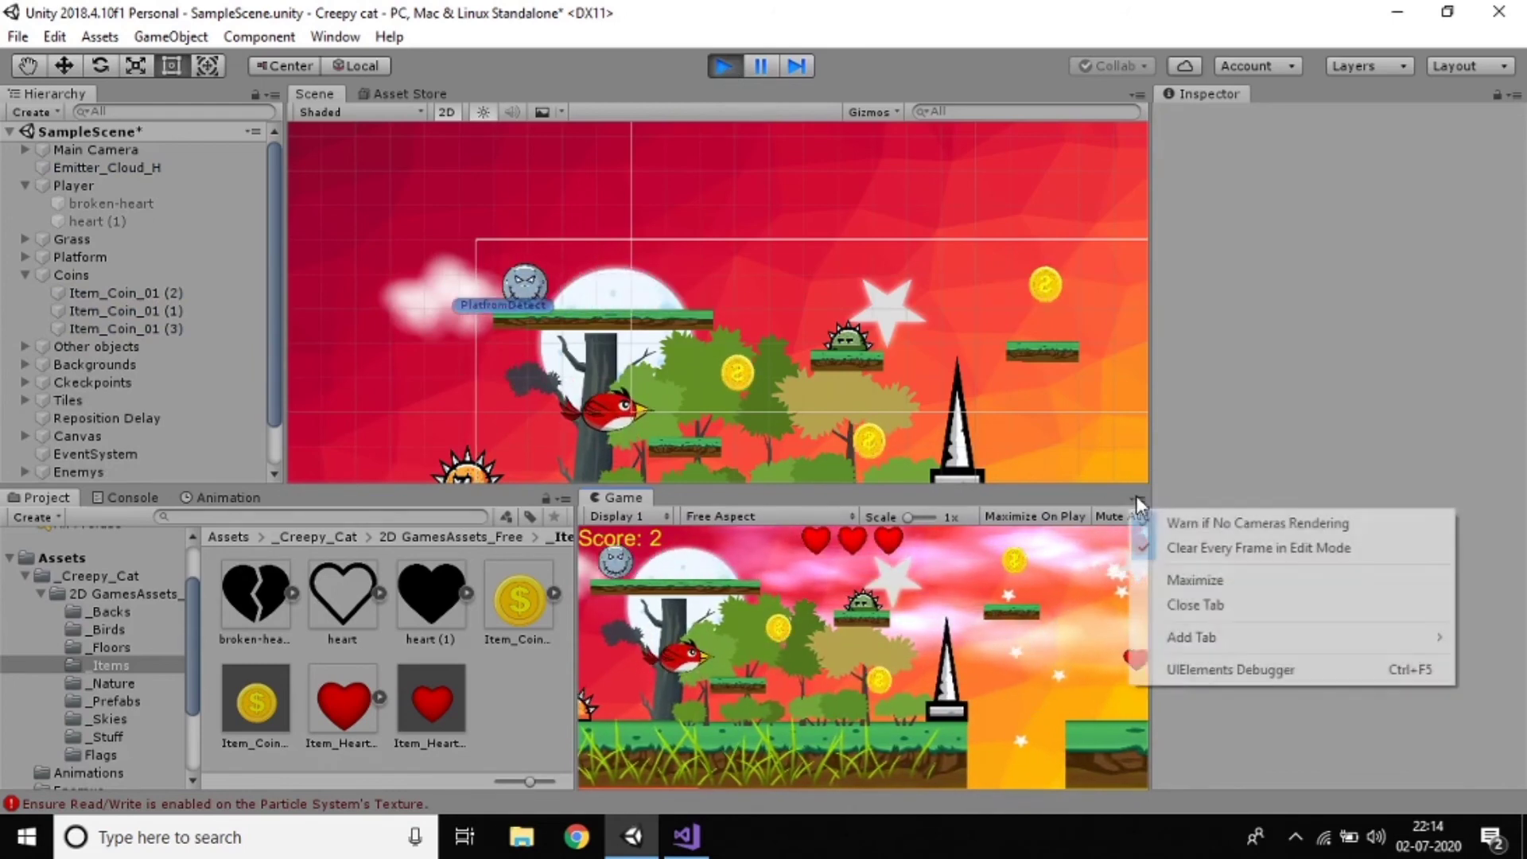
pyautogui.click(1152, 585)
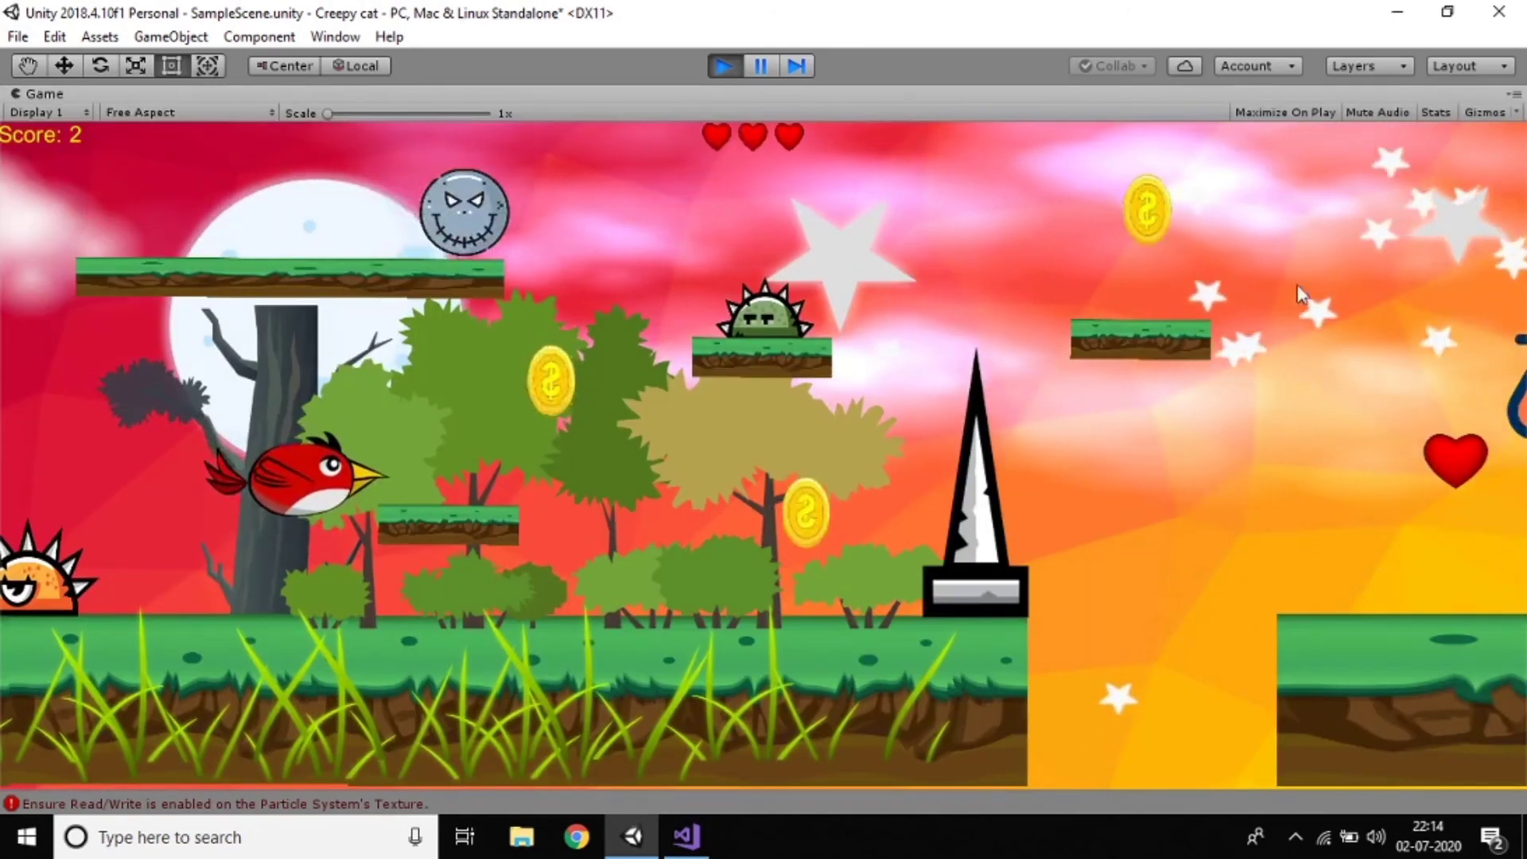